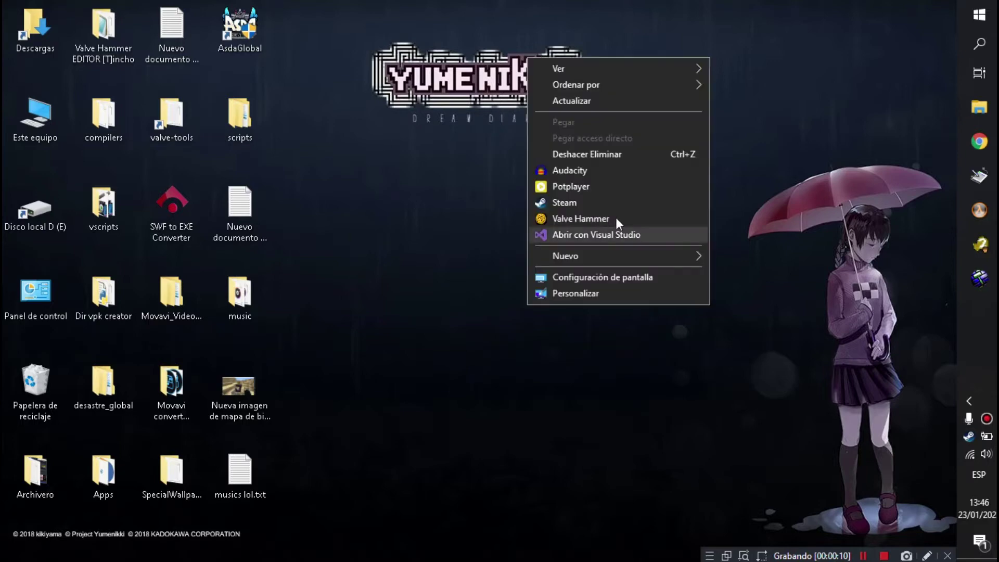
- Launch Valve Hammer and create a new map using the Svencoop v5 game configuration
click(624, 219)
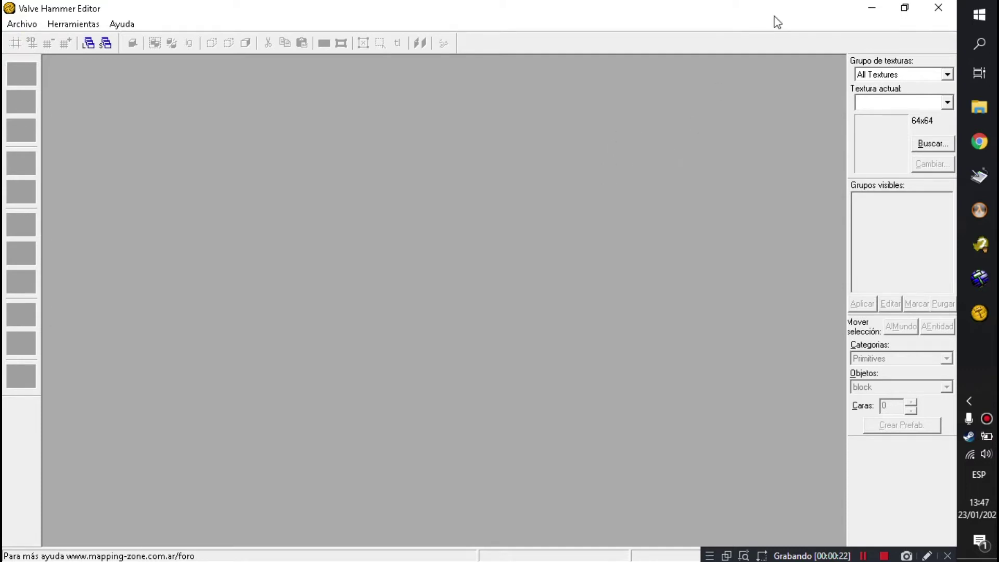
click(869, 6)
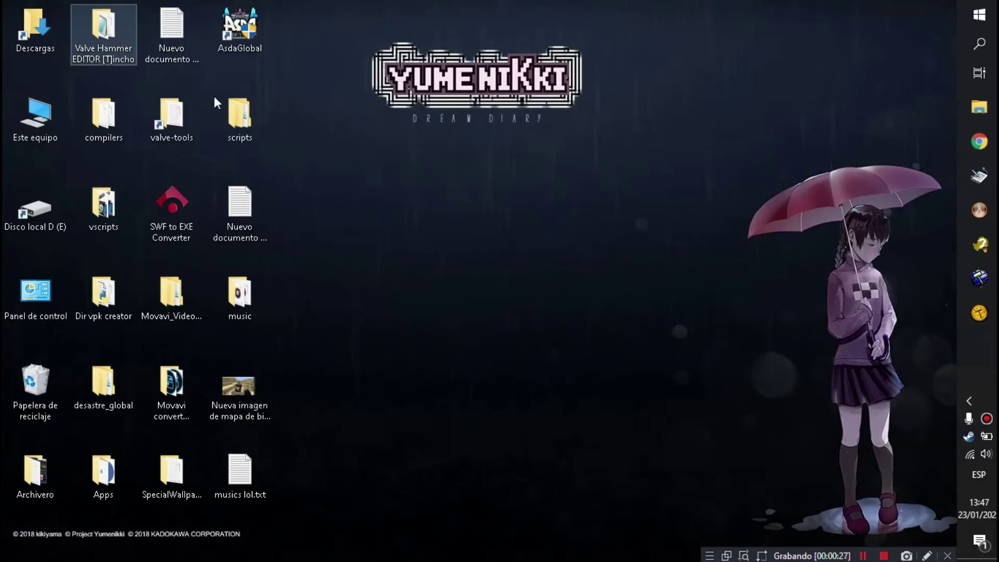
click(979, 313)
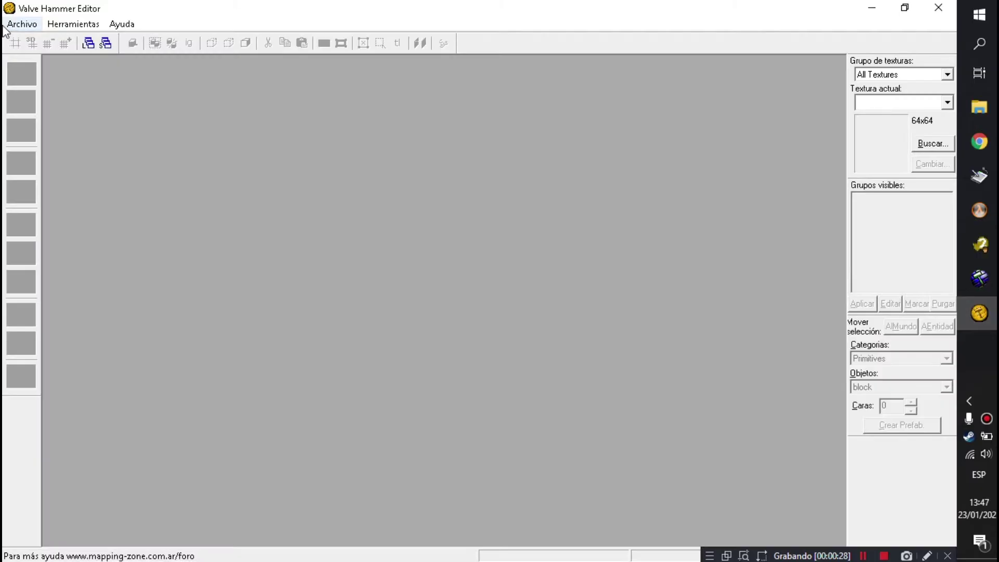
click(14, 29)
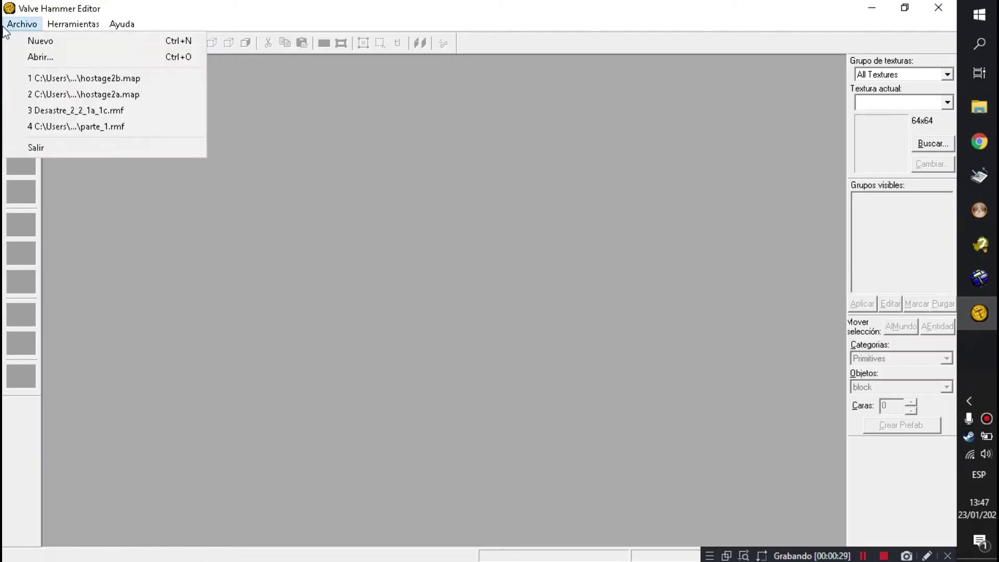
click(86, 44)
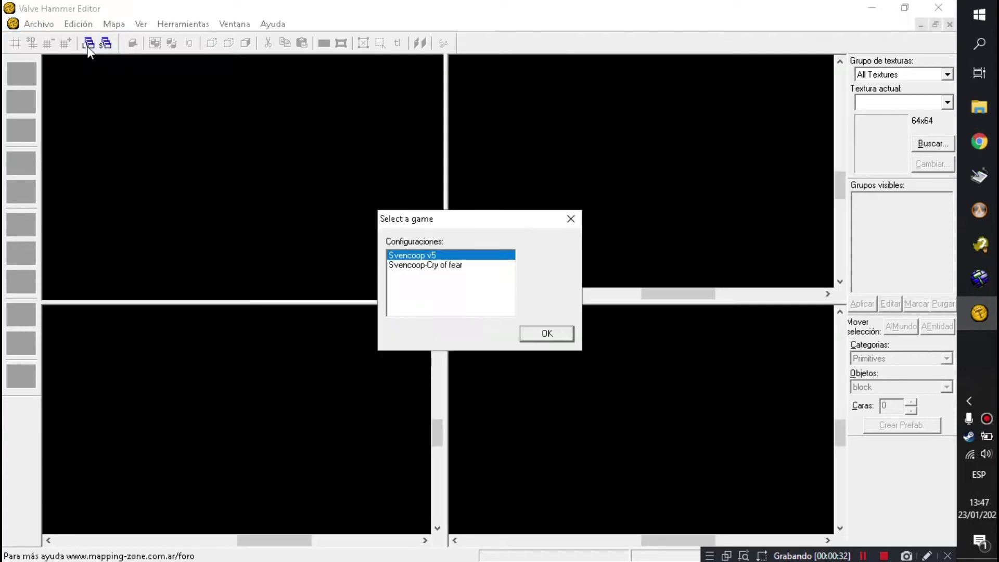
click(447, 266)
click(446, 257)
click(559, 335)
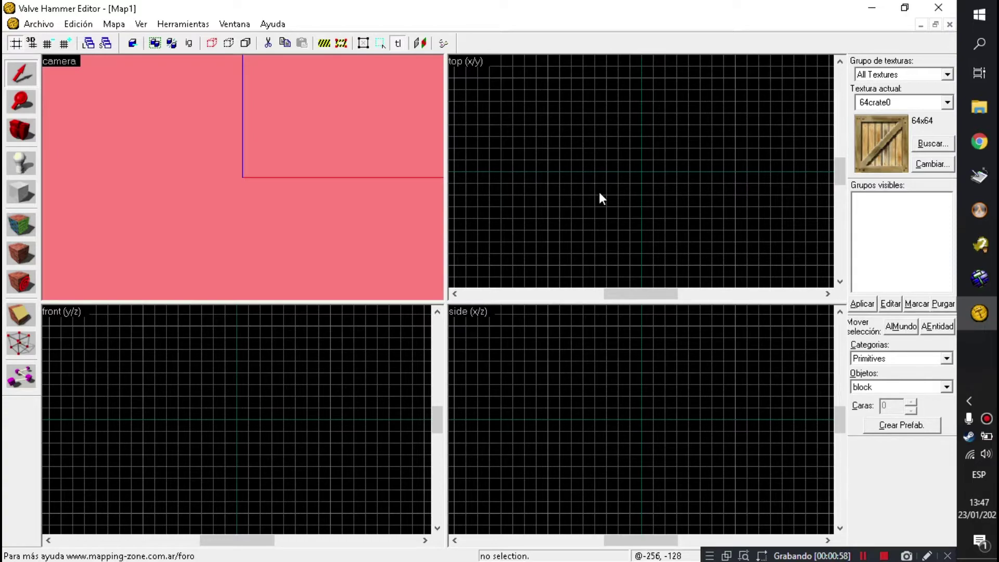
- Try different grid spacings in the 2D views and settle on a finer grid
key(bracketleft)
key(bracketleft)
key(bracketright)
key(bracketright)
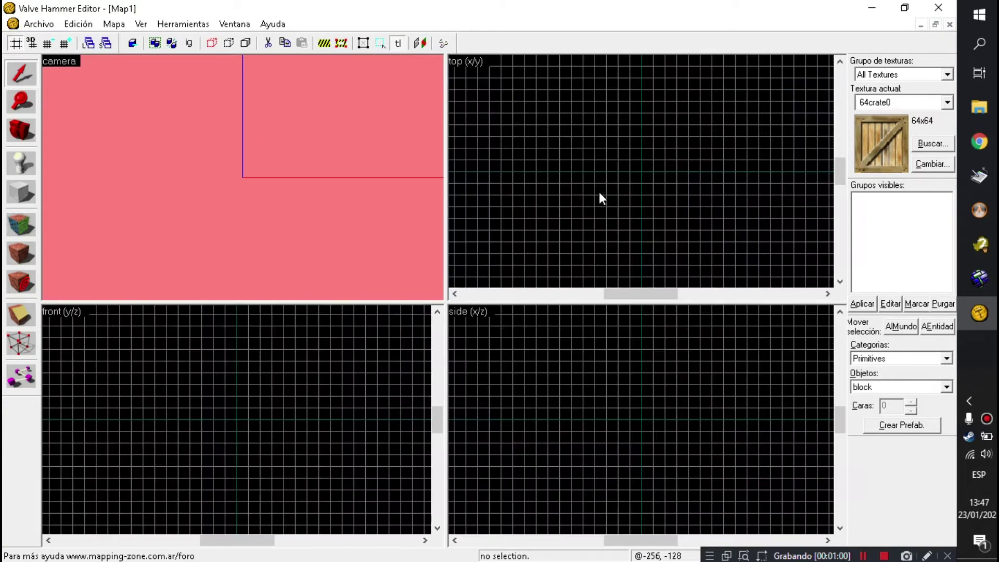
key(bracketleft)
key(bracketleft)
key(bracketleft)
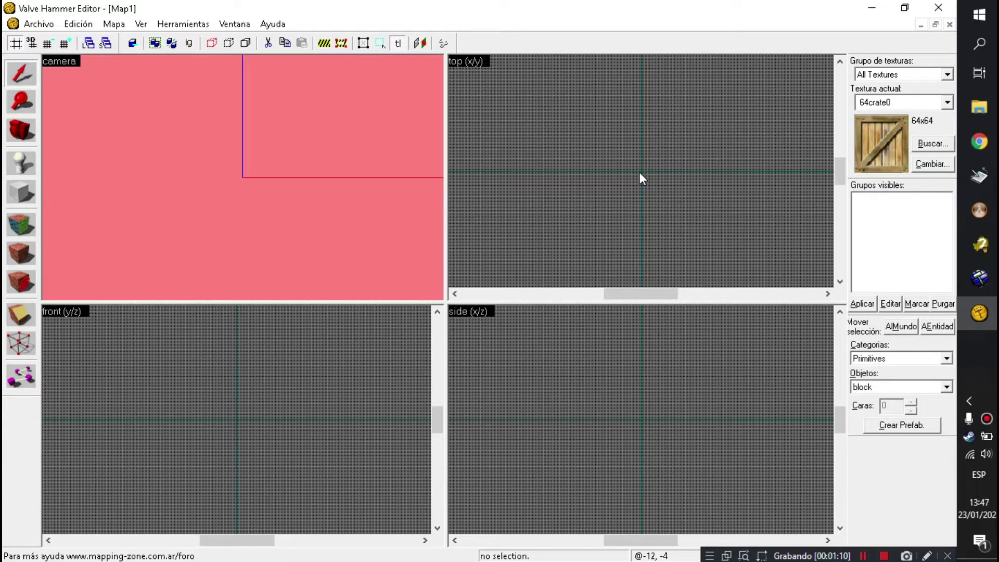
- Create a flat rectangular block across the origin in the top view with the 64crate0 texture
key(shift+b)
drag(644, 168, 718, 216)
key(z)
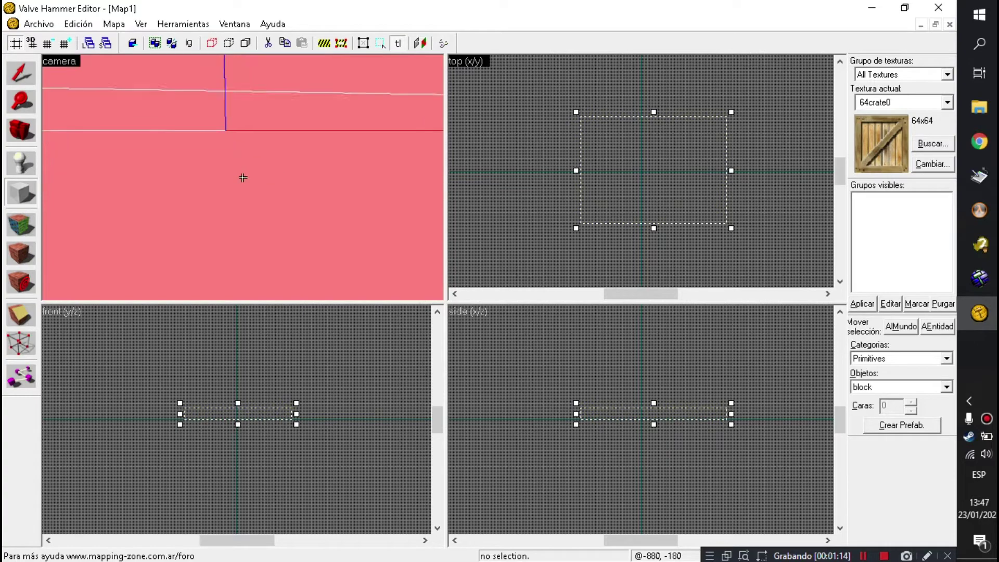
key(z)
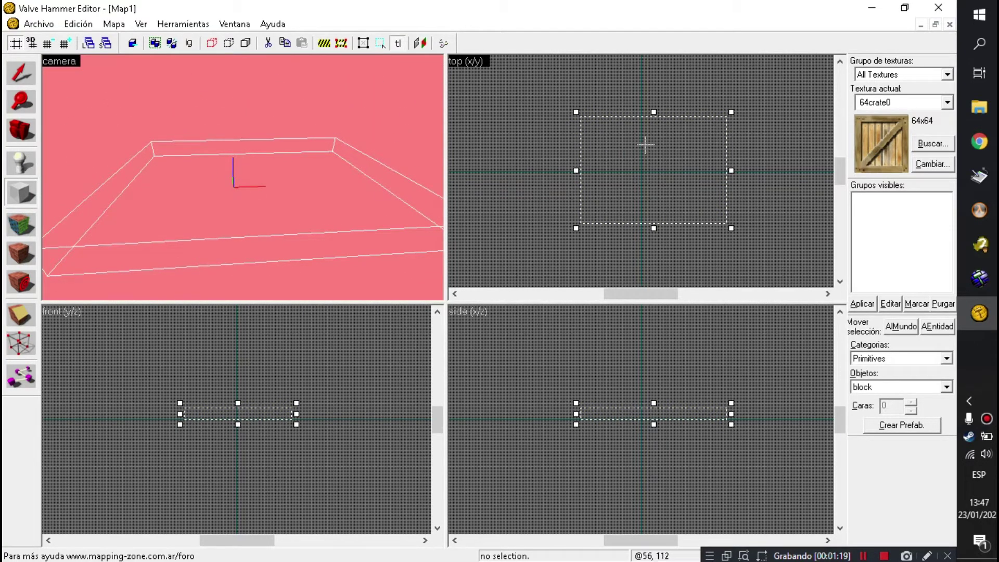
key(Return)
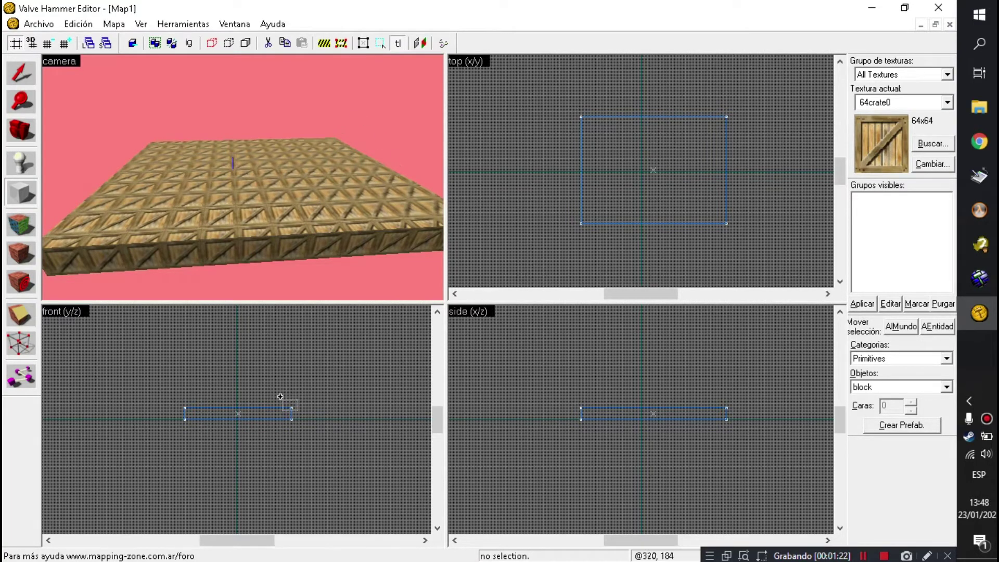
- Inspect the block's edges up close in the front, top and side views and look it over in the camera view
scroll(195, 408, up, 2)
scroll(167, 399, up, 6)
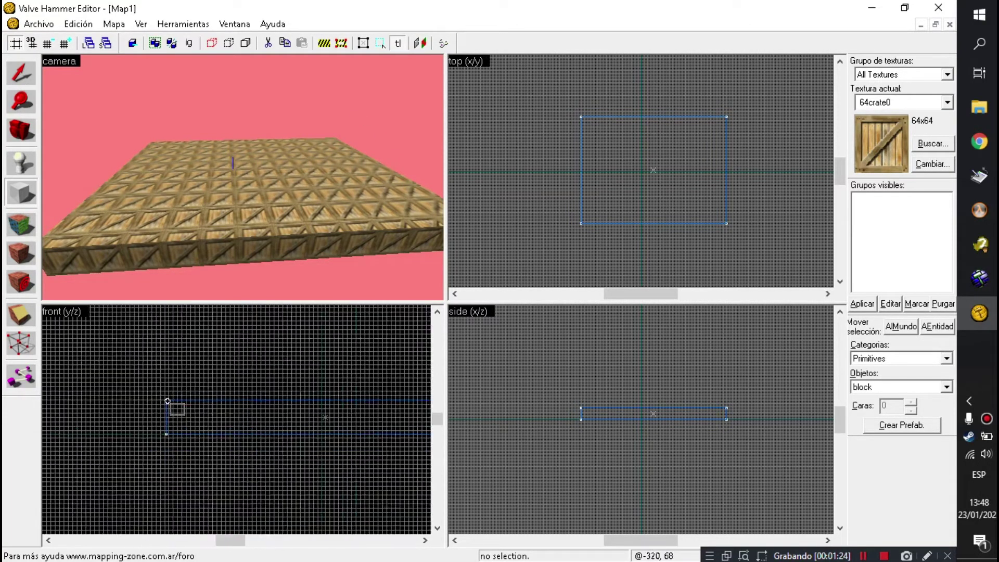
scroll(177, 453, up, 1)
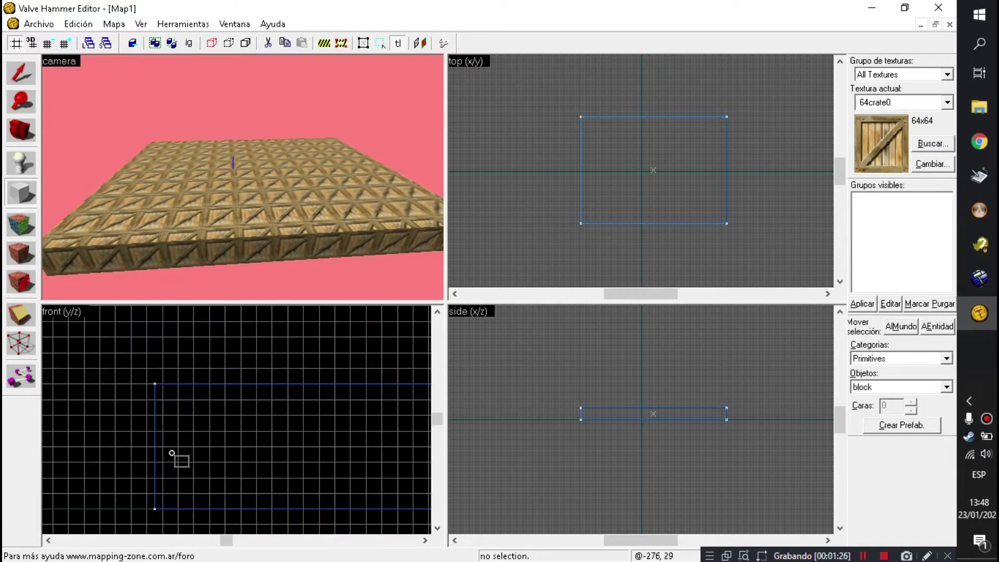
scroll(593, 172, up, 4)
scroll(592, 171, up, 5)
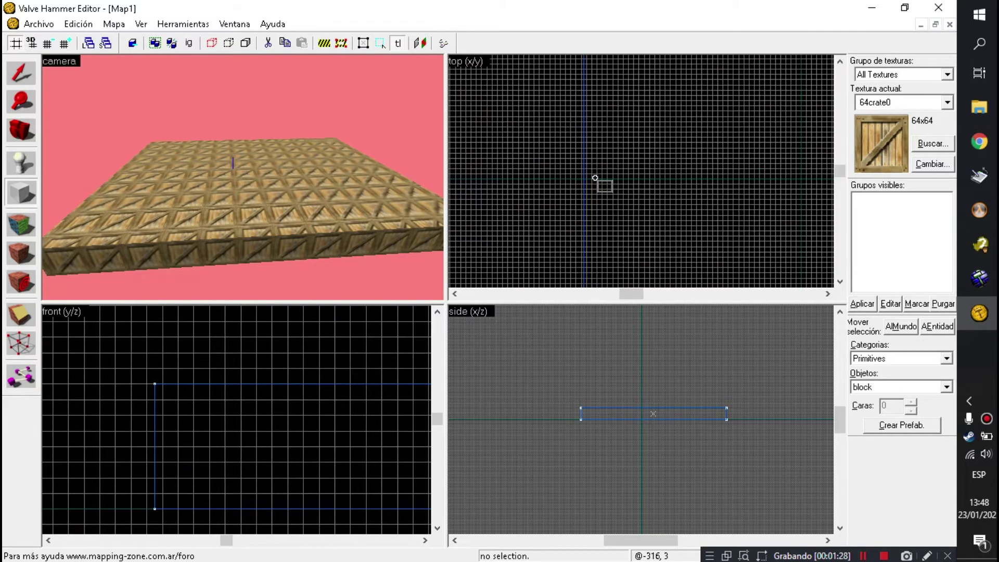
scroll(598, 411, up, 8)
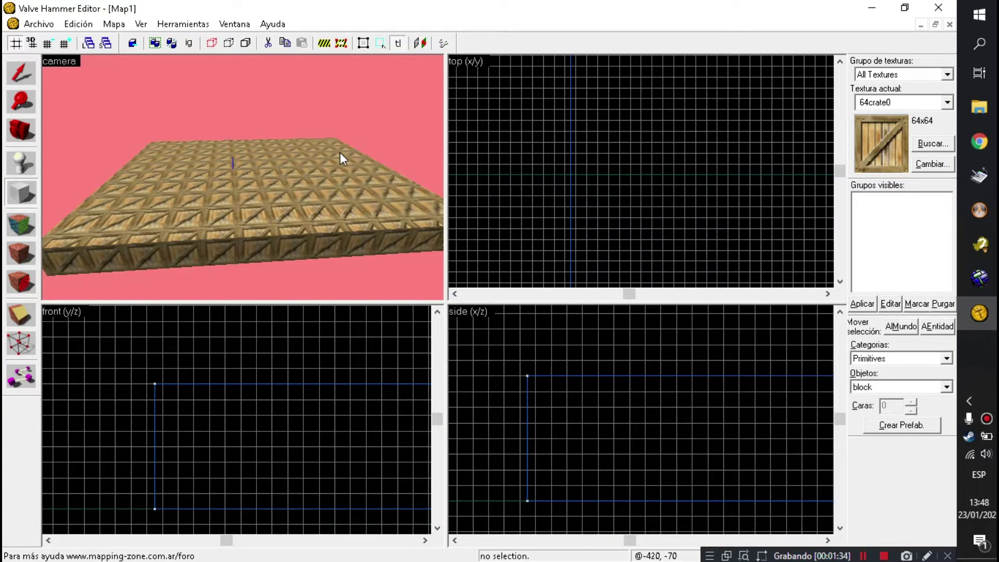
key(z)
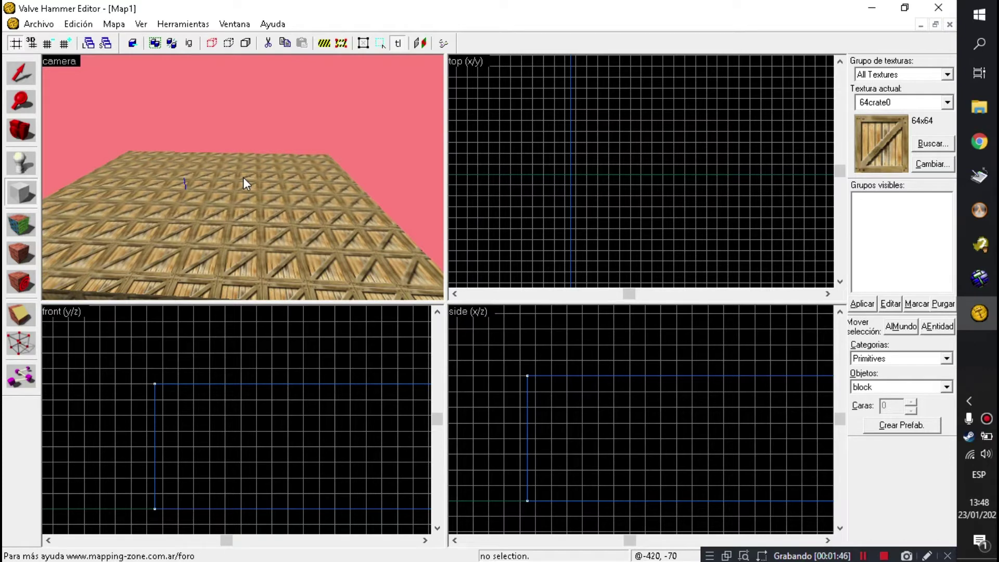
- Filter the texture browser by "null" and choose NULL as the current texture
key(shift+a)
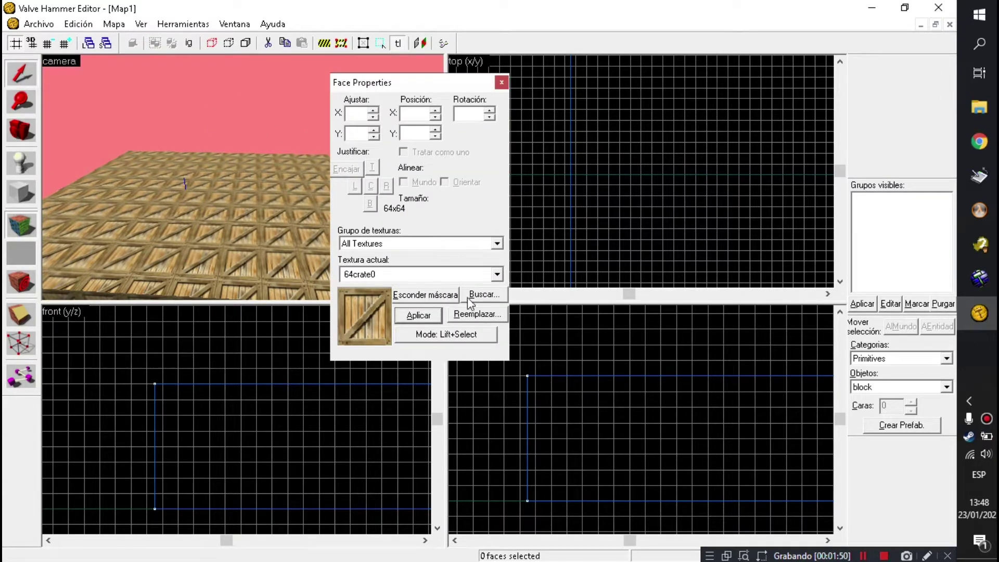
click(438, 297)
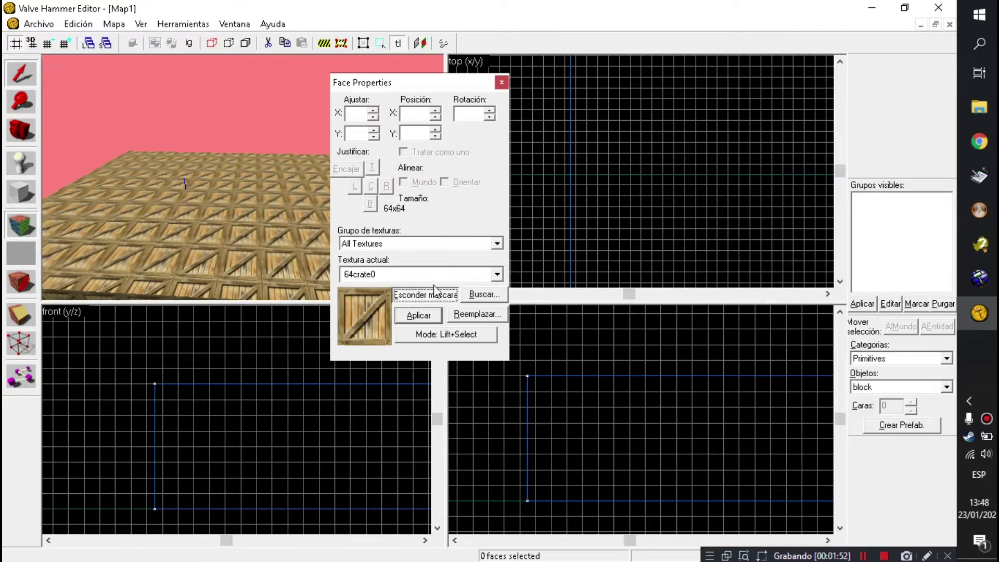
click(484, 295)
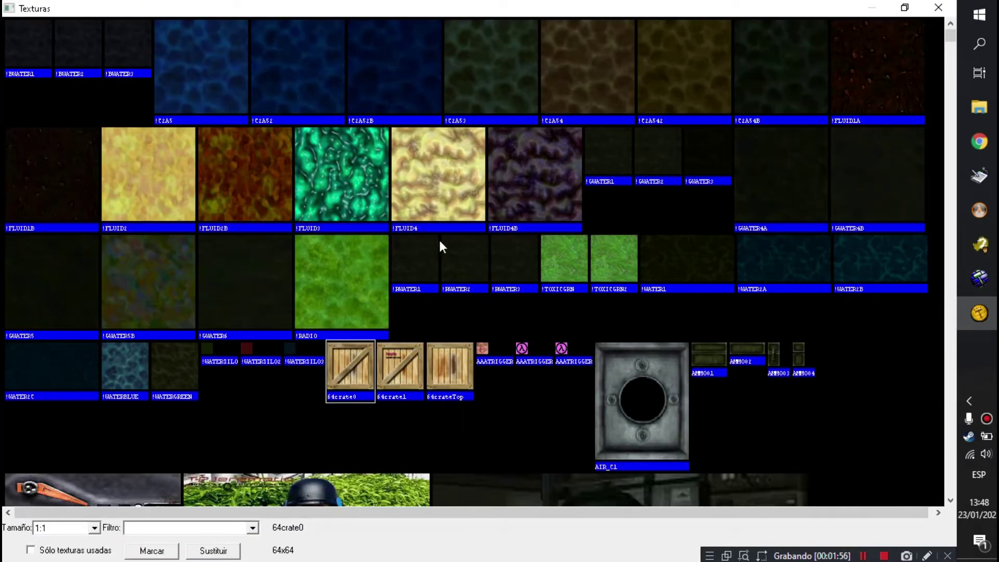
mouse_move(956, 30)
mouse_down()
mouse_move(954, 54)
mouse_move(955, 32)
mouse_up()
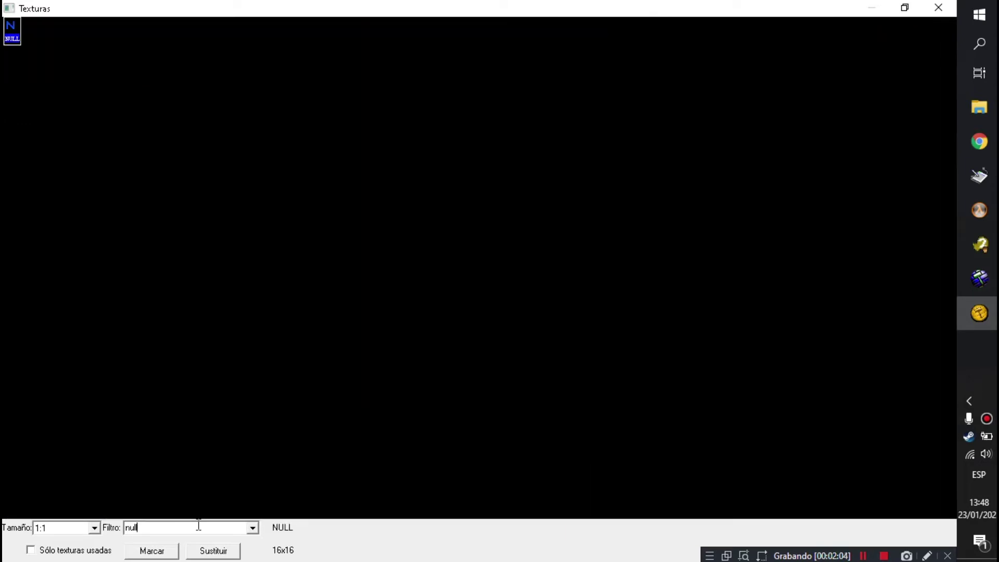
double_click(12, 31)
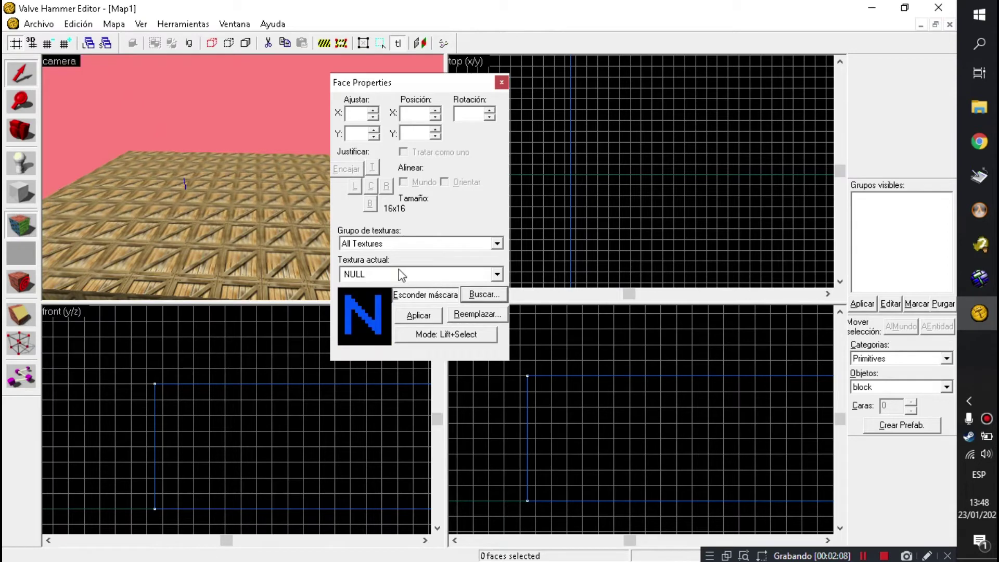
- Apply the NULL texture to all faces of the crate-textured block and deselect it
key(shift+a)
key(shift+s)
click(264, 222)
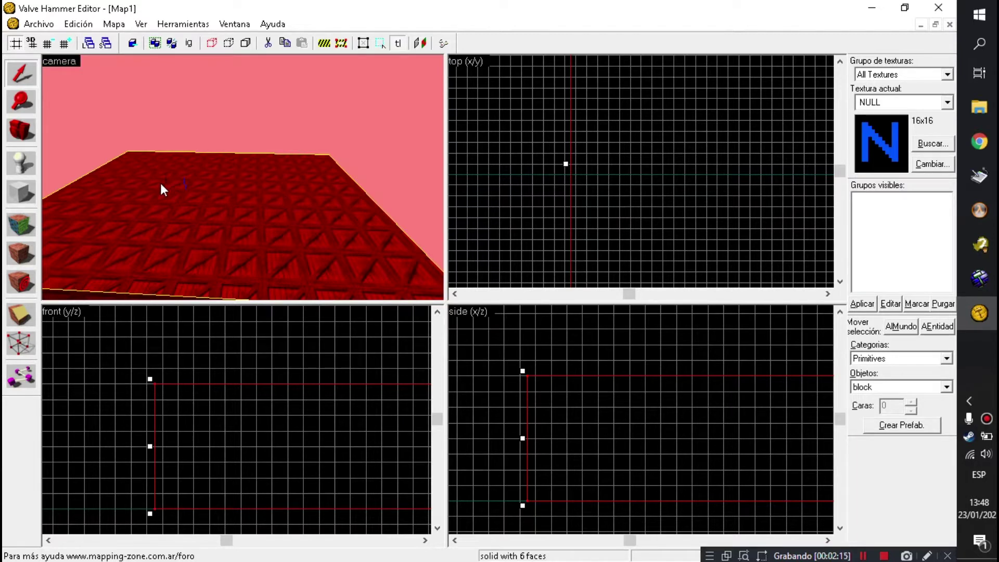
click(21, 254)
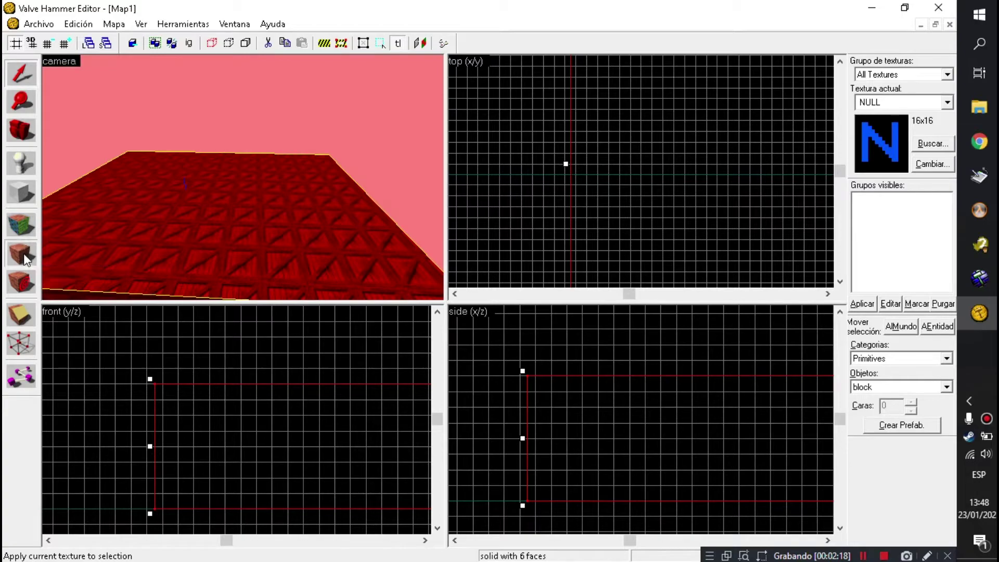
click(260, 128)
- Reduce the block's height in the front view to about 16 units, keeping its base in place
key(z)
key(w)
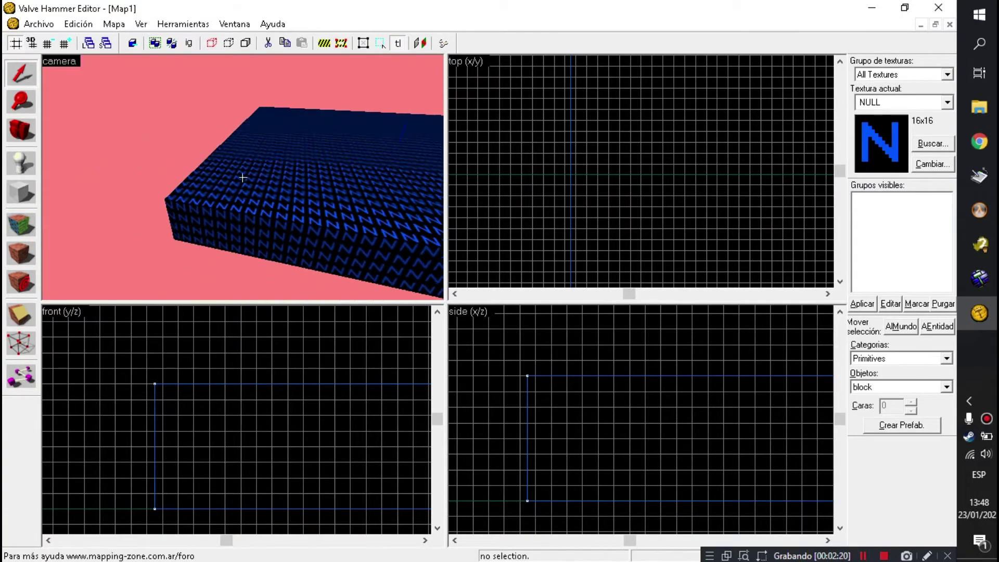
key(s)
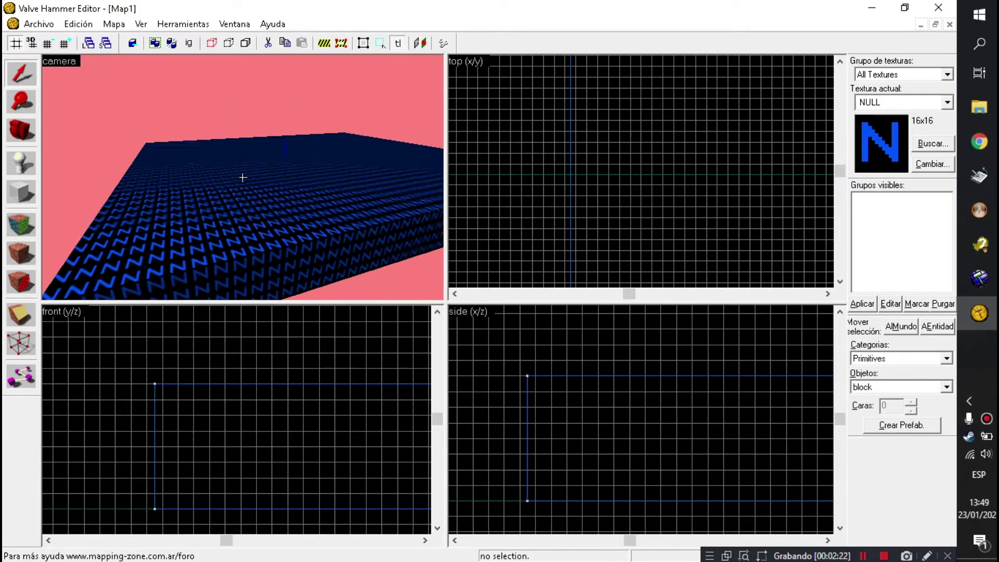
key(w)
key(z)
click(238, 177)
scroll(195, 404, down, 1)
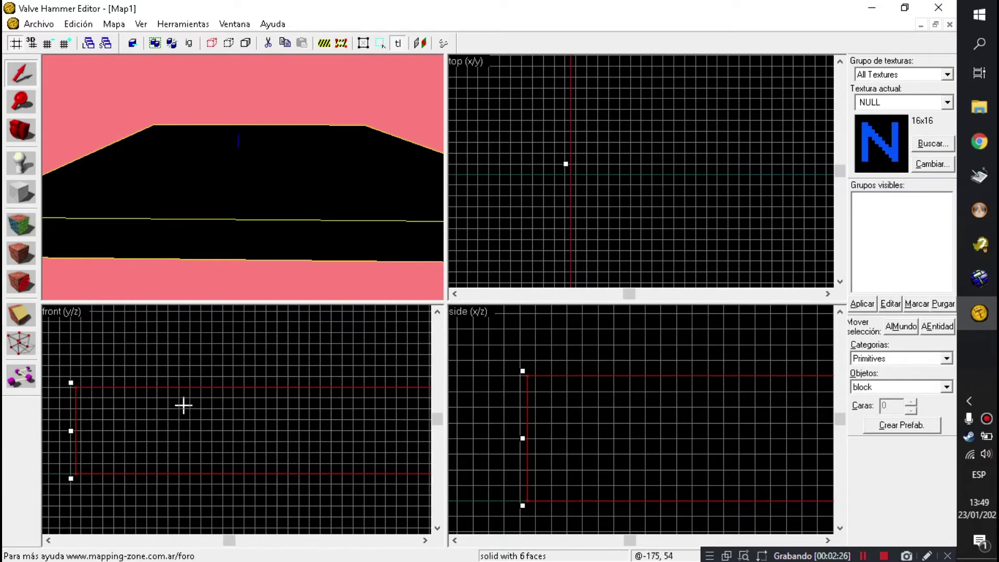
scroll(194, 403, up, 2)
drag(162, 325, 151, 451)
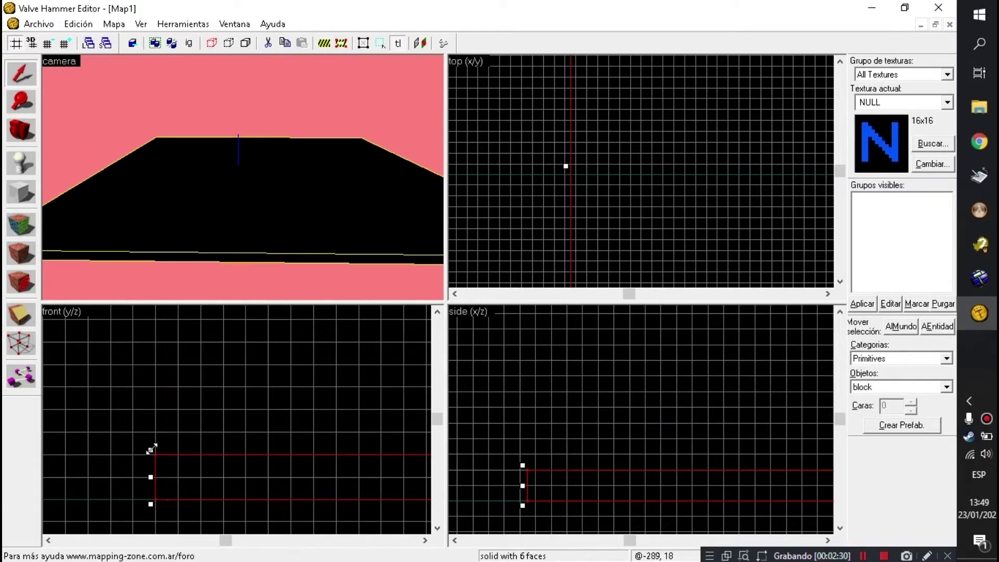
- Move the thin slab down in the front view until its top face lies on the zero axis, and deselect it
scroll(151, 437, up, 3)
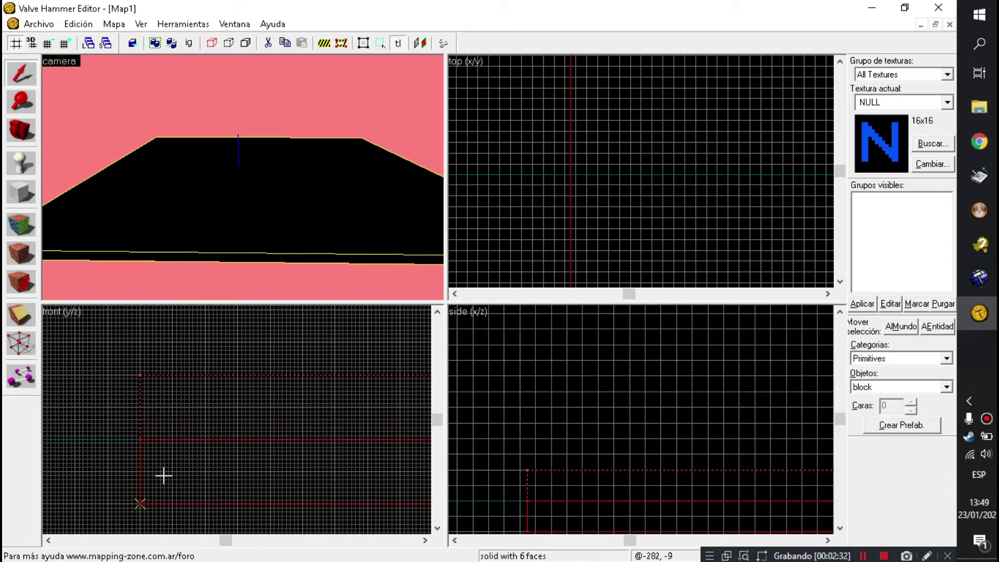
scroll(176, 453, down, 2)
click(242, 295)
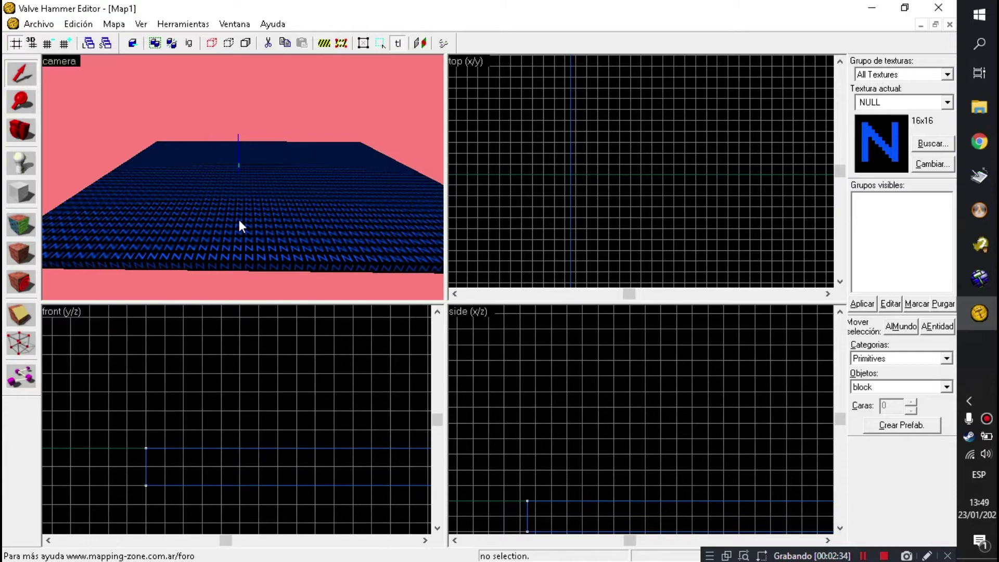
- Duplicate the slab in the front view and place the copy directly on top of the original
key(z)
key(z)
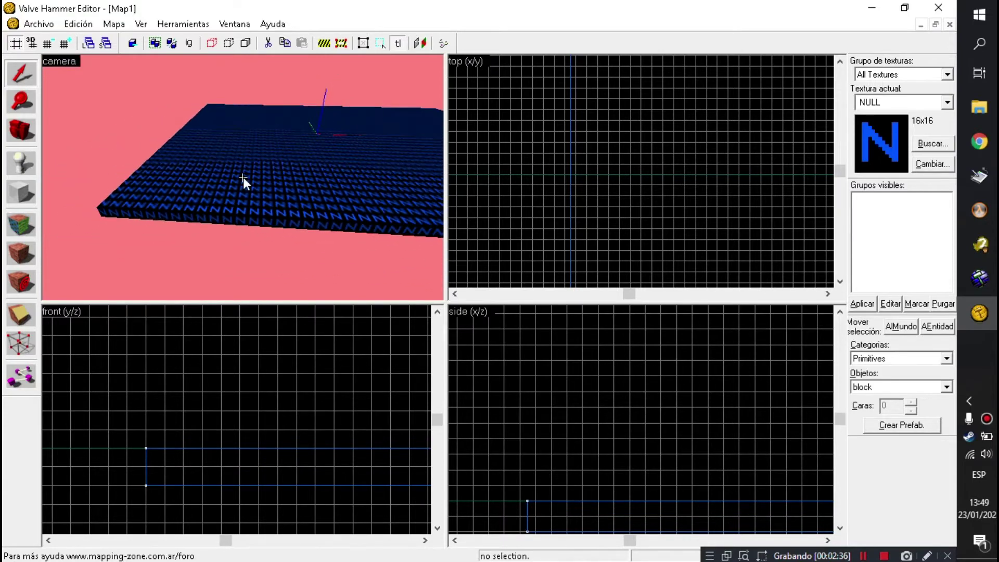
scroll(648, 149, down, 3)
scroll(654, 152, up, 4)
click(270, 221)
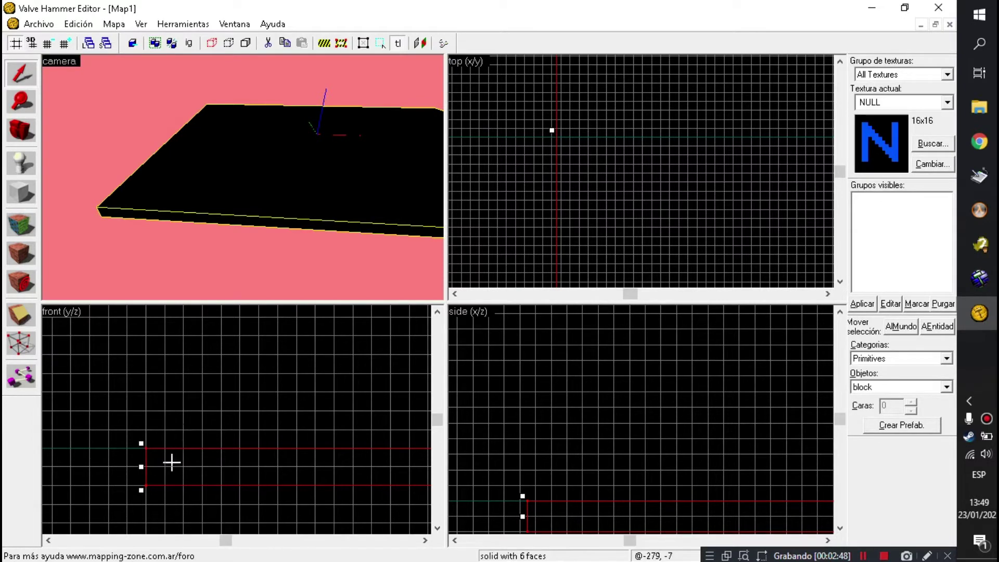
drag(159, 466, 165, 367)
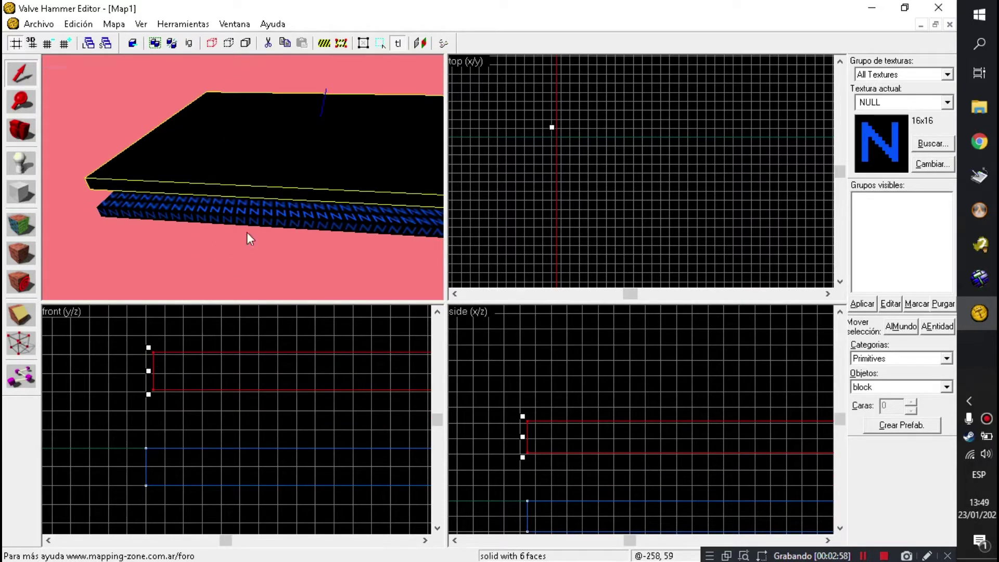
mouse_move(188, 362)
mouse_down()
mouse_move(161, 403)
mouse_move(164, 427)
mouse_up()
- Reshape the copied slab in the front view into a wall 16 units thick and 212 units high along the floor's edge
scroll(251, 401, down, 2)
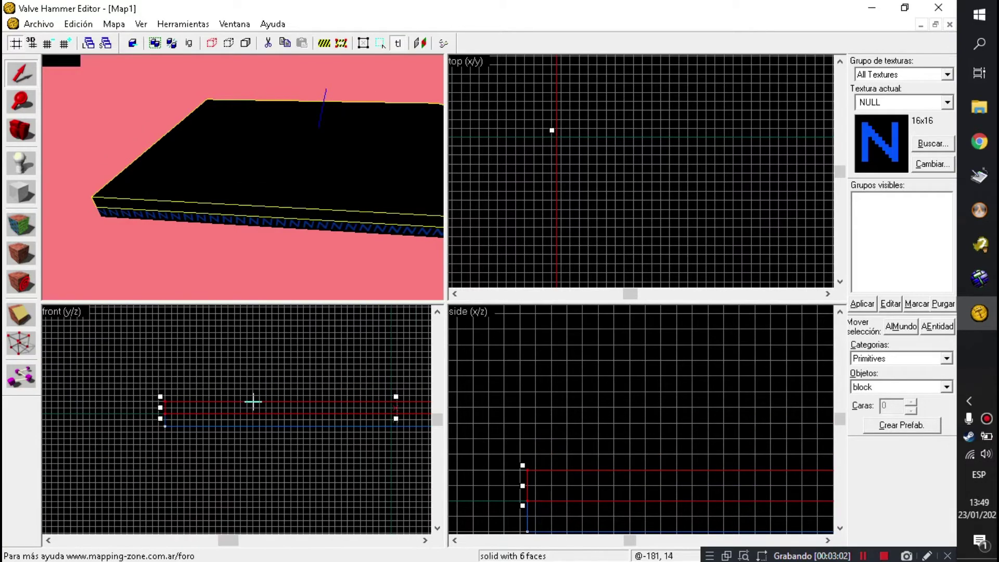
scroll(289, 396, down, 2)
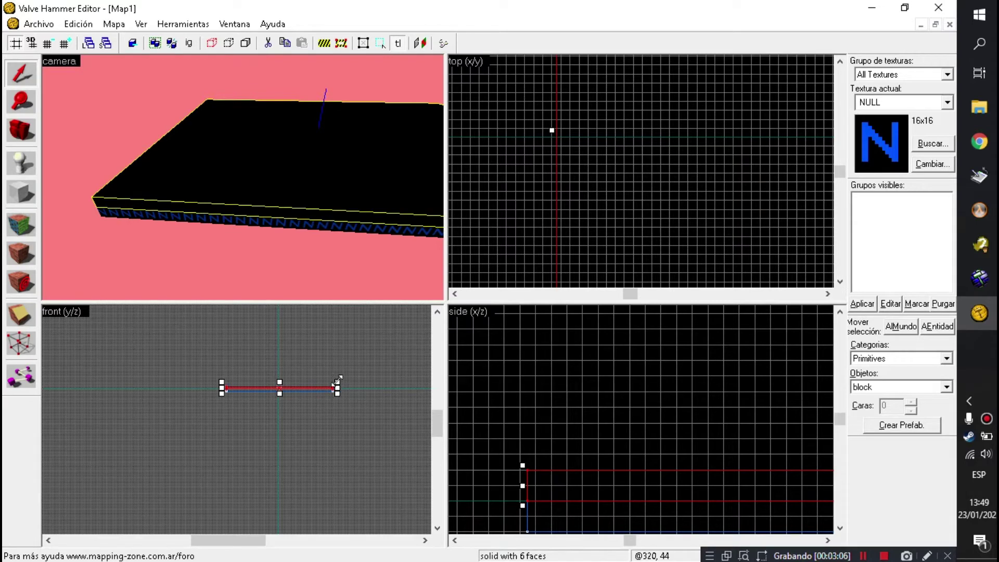
scroll(216, 379, up, 5)
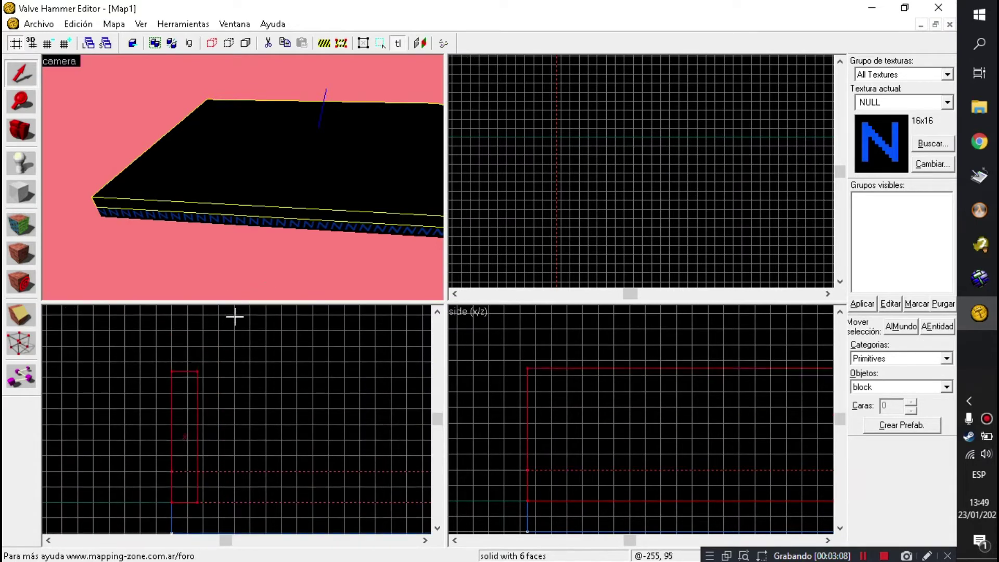
key(Return)
mouse_move(187, 370)
mouse_down()
mouse_move(188, 339)
mouse_move(187, 347)
mouse_up()
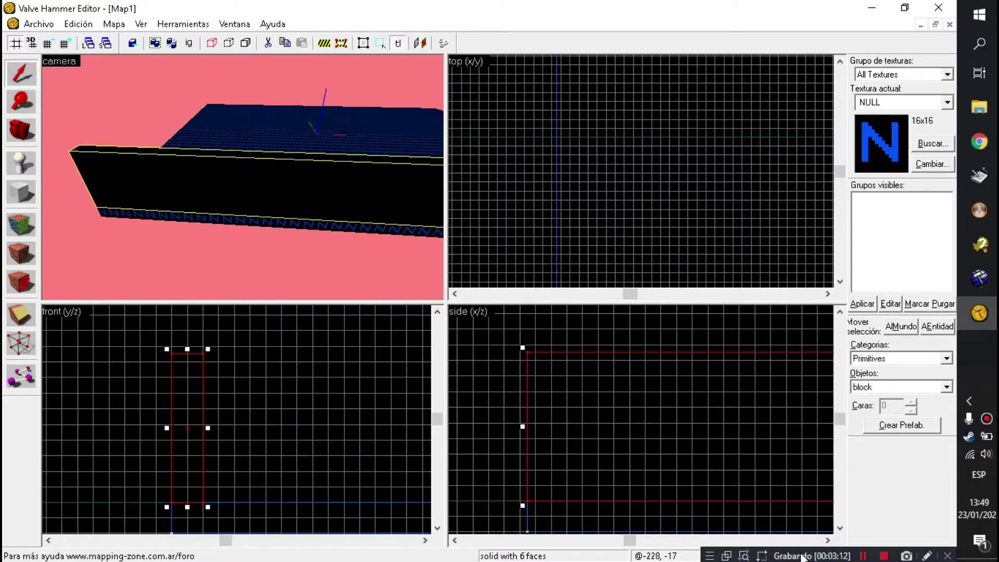
drag(804, 557, 669, 11)
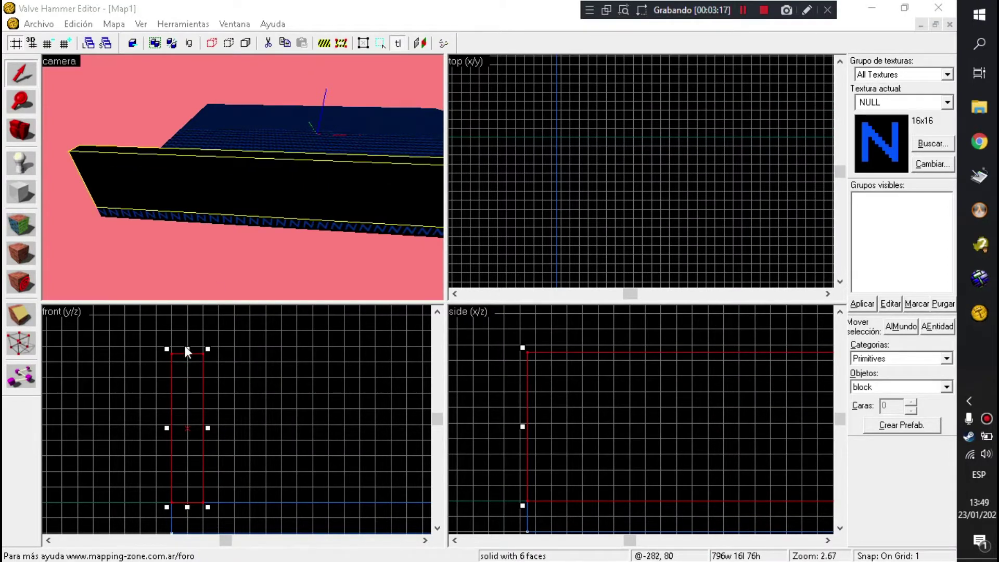
mouse_move(187, 349)
mouse_down()
mouse_move(185, 305)
mouse_move(192, 382)
mouse_move(193, 372)
mouse_up()
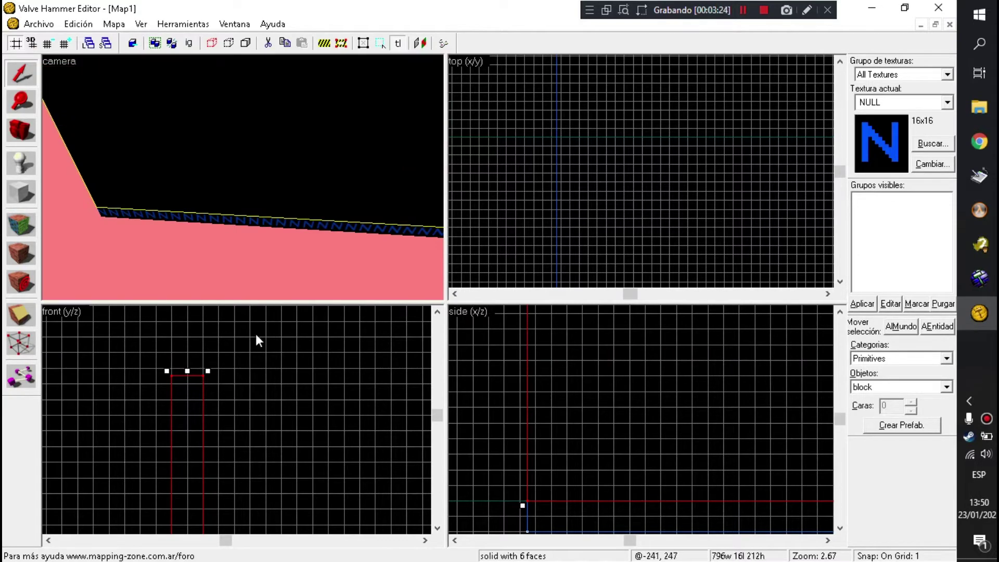
- Duplicate the wall in the top view and place the copy along the opposite edge of the floor
drag(275, 199, 441, 216)
scroll(632, 167, down, 5)
scroll(632, 161, up, 8)
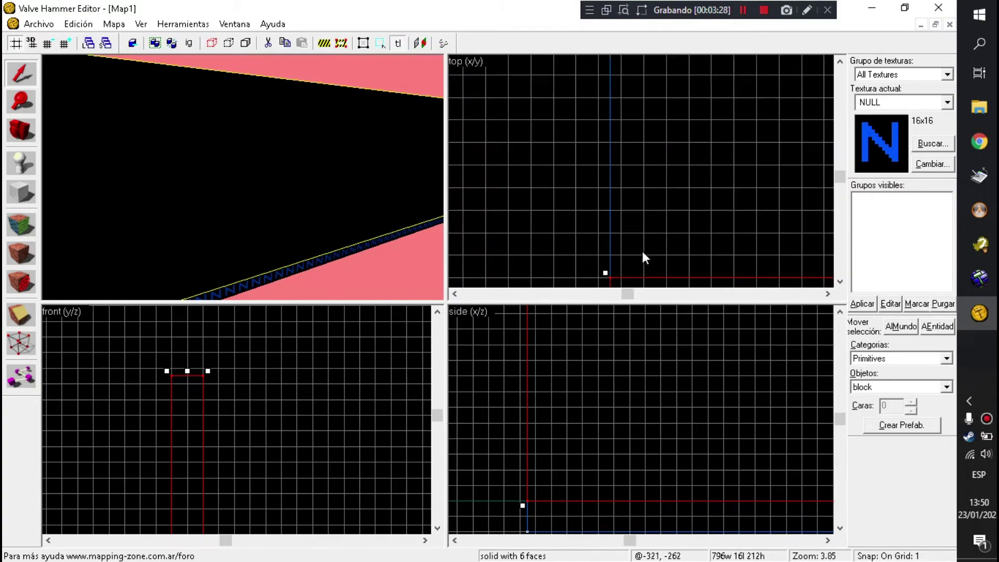
shift+drag(631, 281, 638, 184)
mouse_move(710, 166)
mouse_down()
mouse_move(689, 177)
mouse_move(694, 109)
mouse_move(613, 118)
mouse_move(624, 102)
mouse_move(528, 112)
mouse_move(513, 136)
mouse_up()
scroll(694, 109, down, 2)
scroll(624, 101, up, 8)
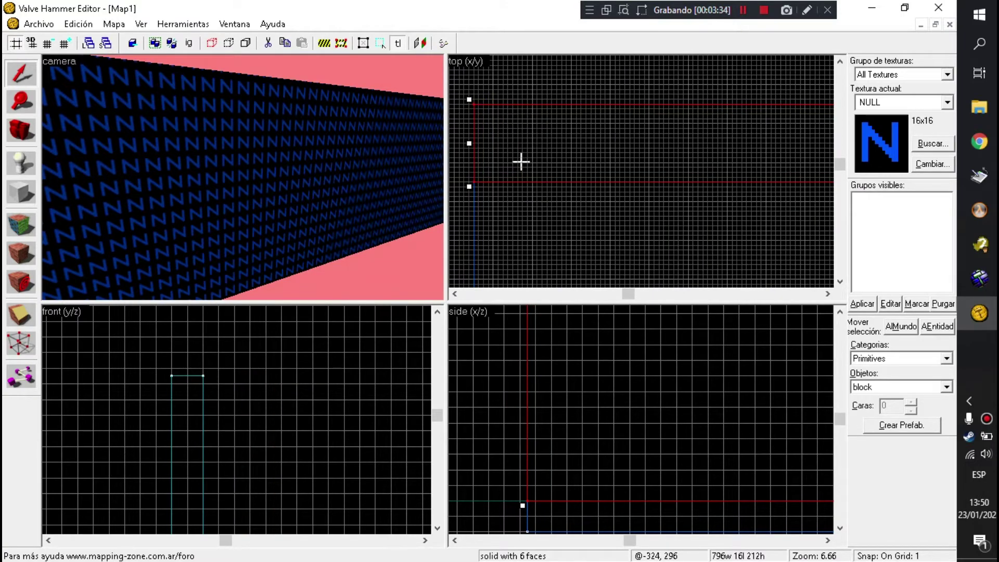
- Reshape another wall copy in the top view into a side wall about 12 units thick and 556 units long between the two walls
scroll(567, 166, down, 2)
scroll(567, 166, down, 15)
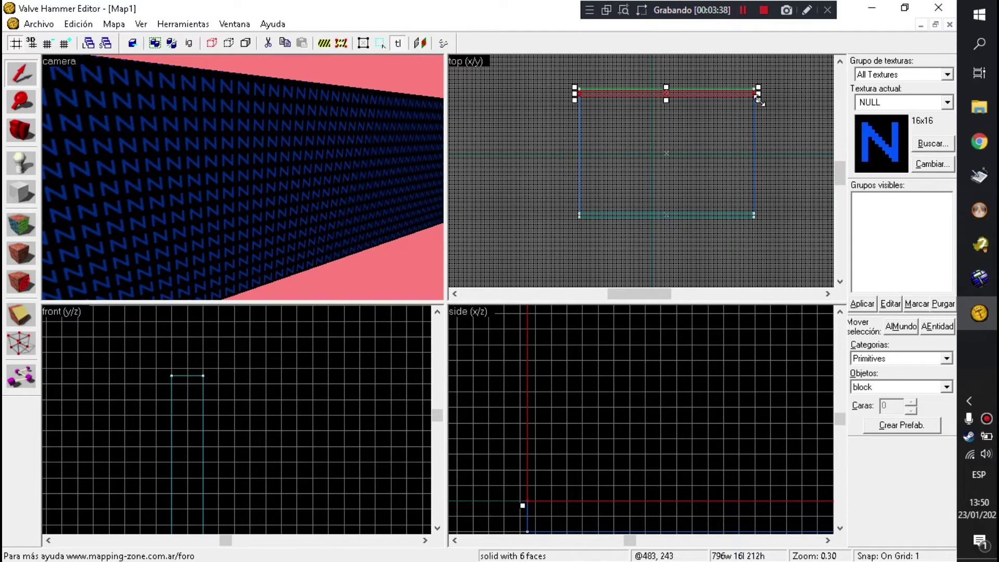
scroll(606, 218, up, 12)
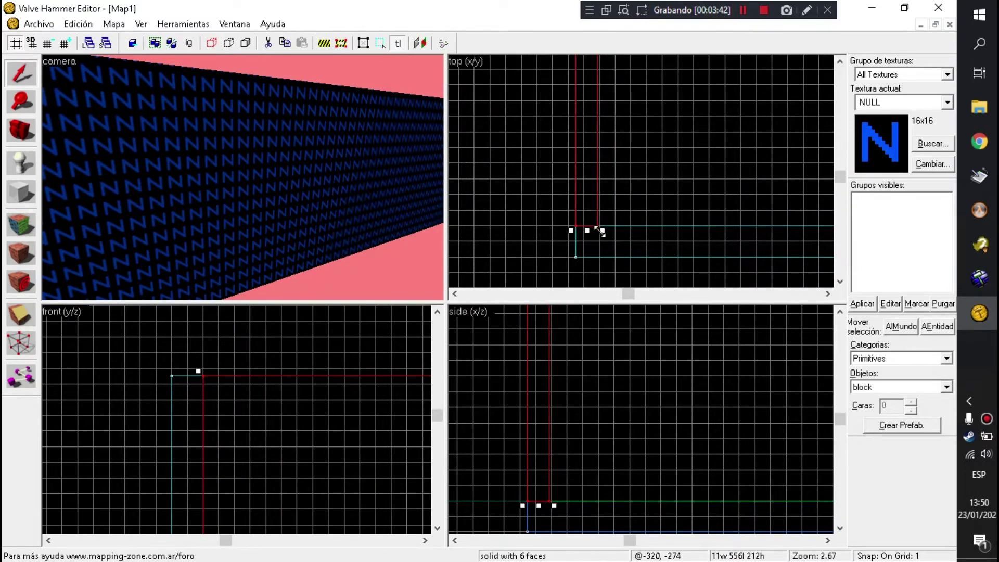
- Duplicate the side wall in the top view and align the copy with the floor's opposite side edge
drag(580, 212, 678, 171)
scroll(678, 172, down, 7)
scroll(709, 179, up, 9)
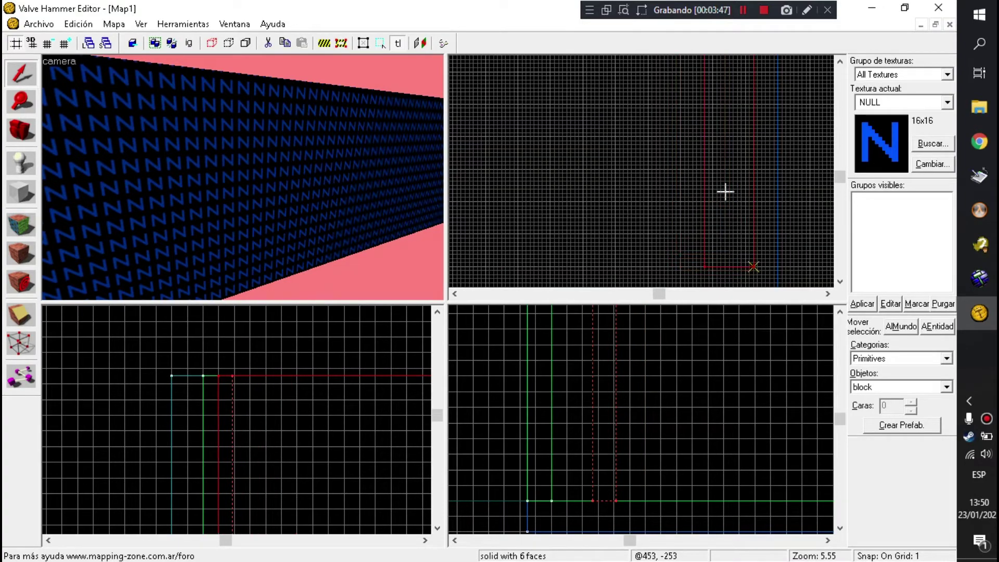
drag(759, 191, 754, 202)
- Duplicate the floor slab in the front view, seat the copy on top of the walls as a ceiling, and deselect it
key(z)
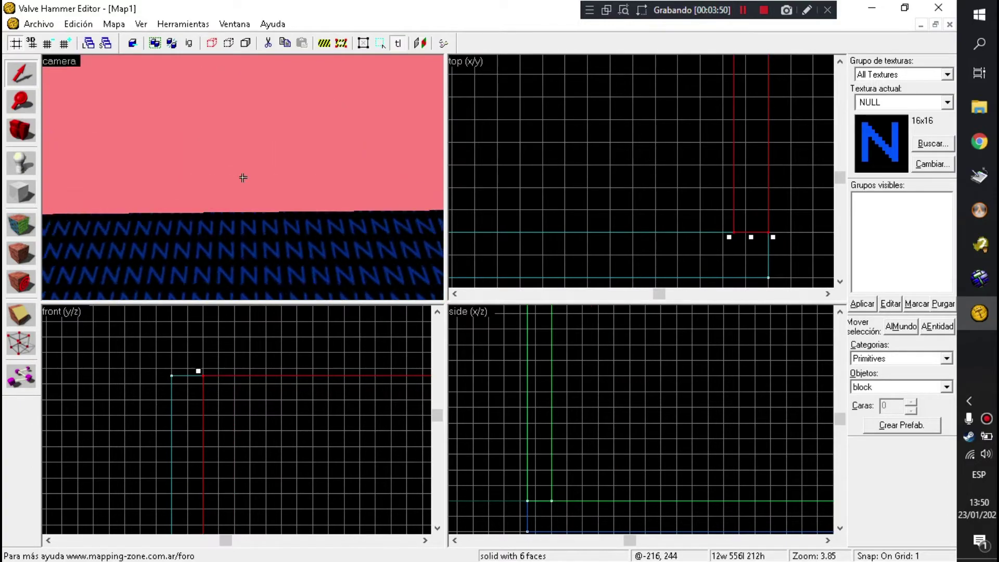
click(243, 178)
key(z)
scroll(202, 413, down, 5)
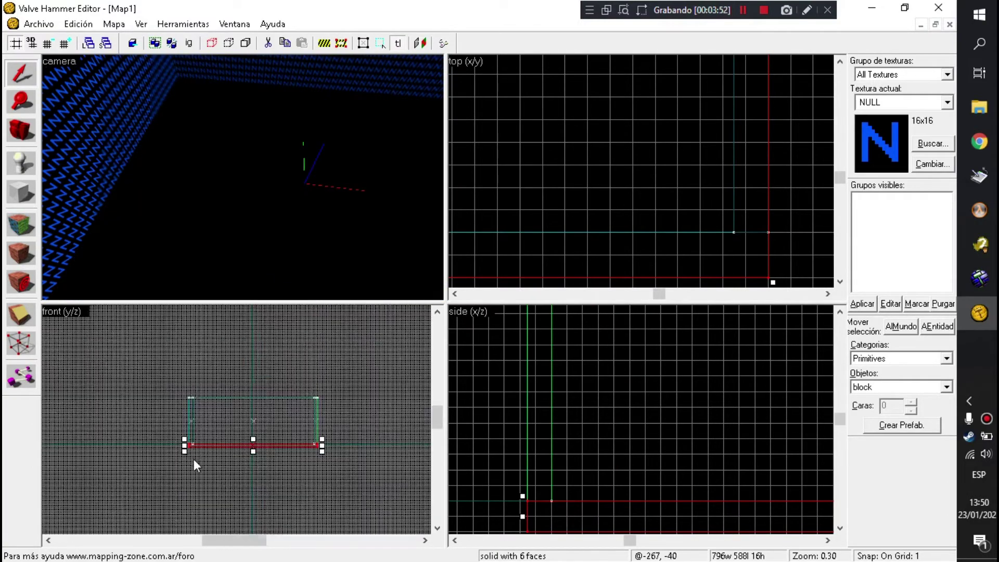
scroll(172, 323, up, 12)
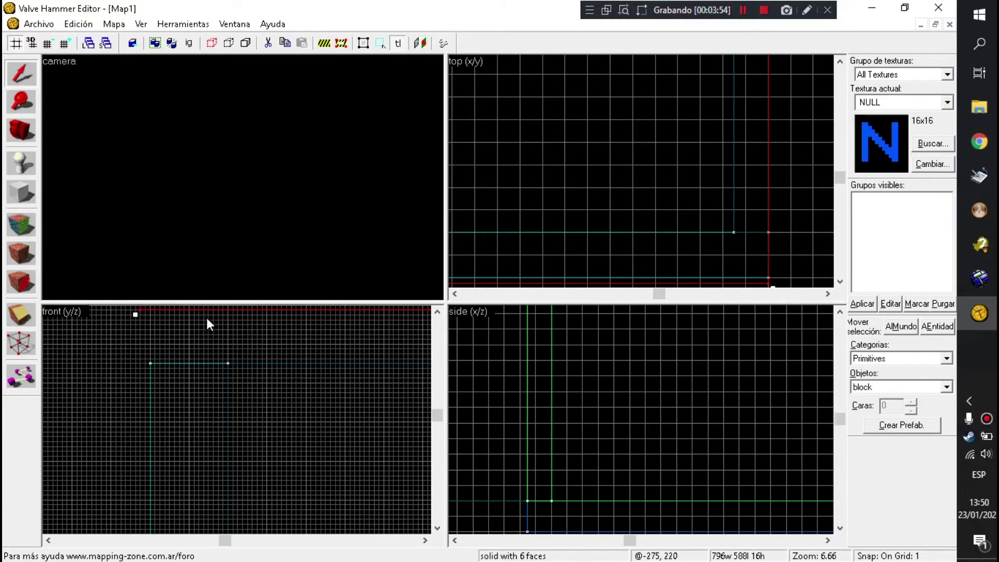
drag(169, 351, 189, 395)
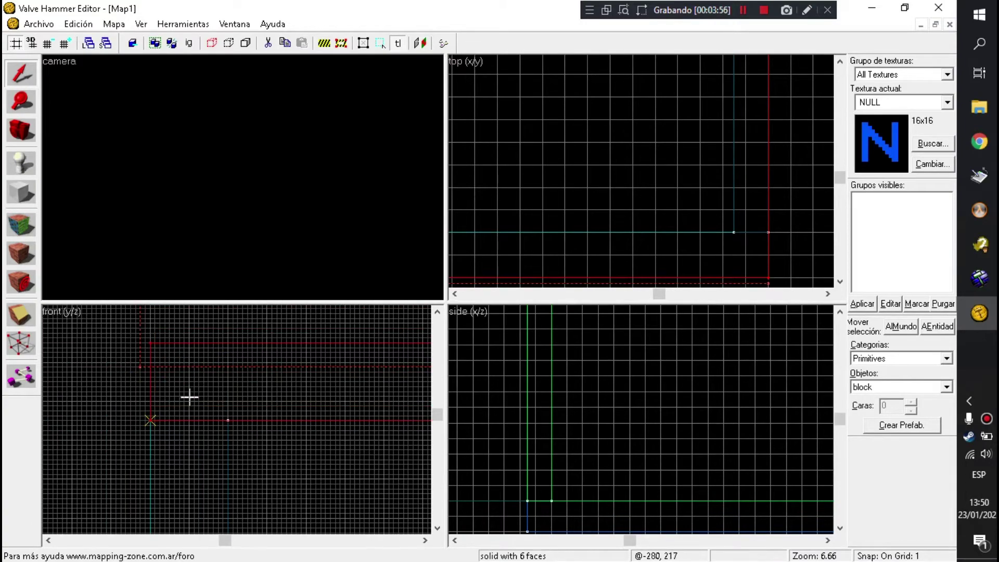
scroll(208, 394, down, 8)
key(w)
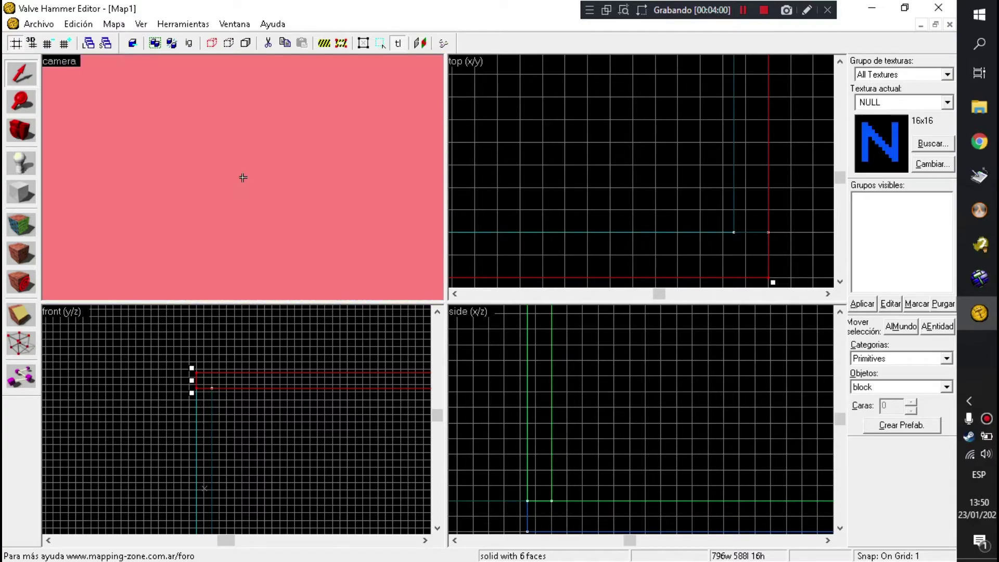
key(s)
key(z)
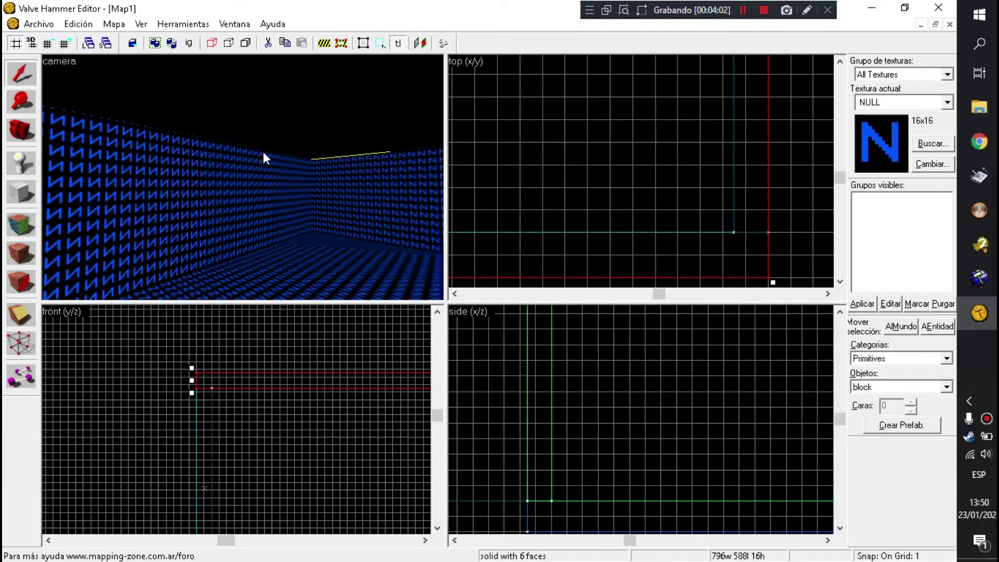
key(Escape)
- Examine the interior of the enclosed room in the camera view, checking the walls, floor and ceiling
key(z)
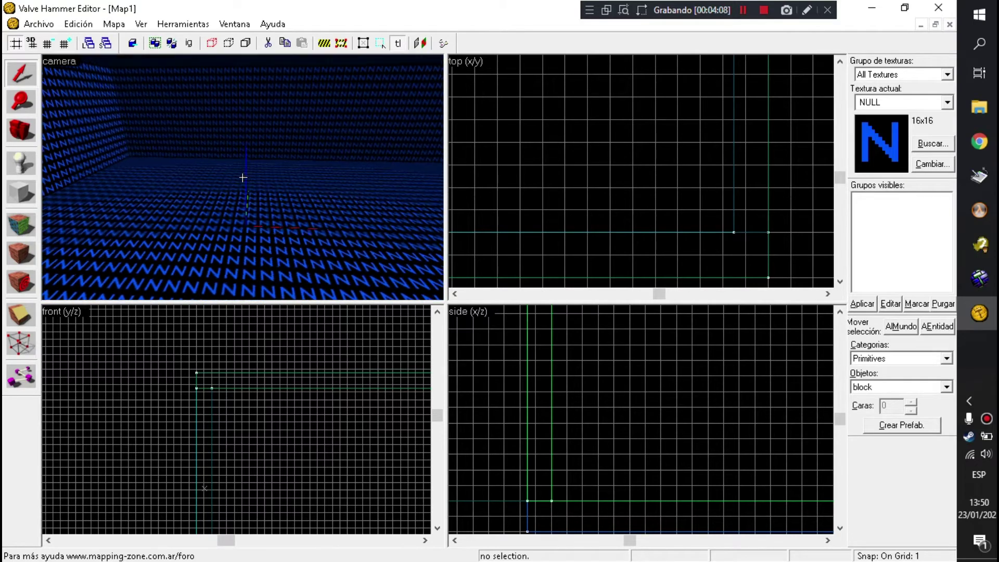
key(z)
click(288, 115)
scroll(605, 145, down, 6)
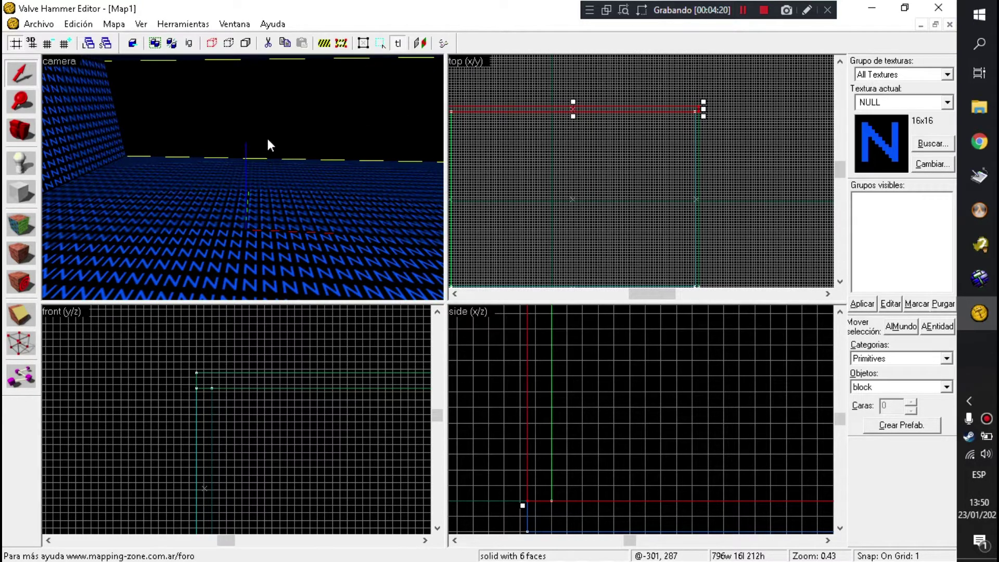
key(Return)
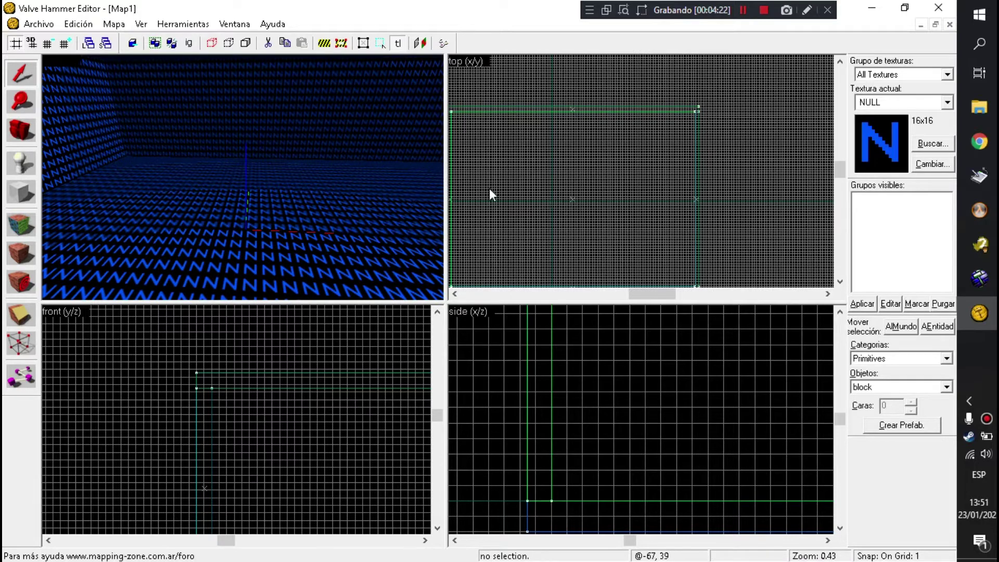
key(z)
key(w)
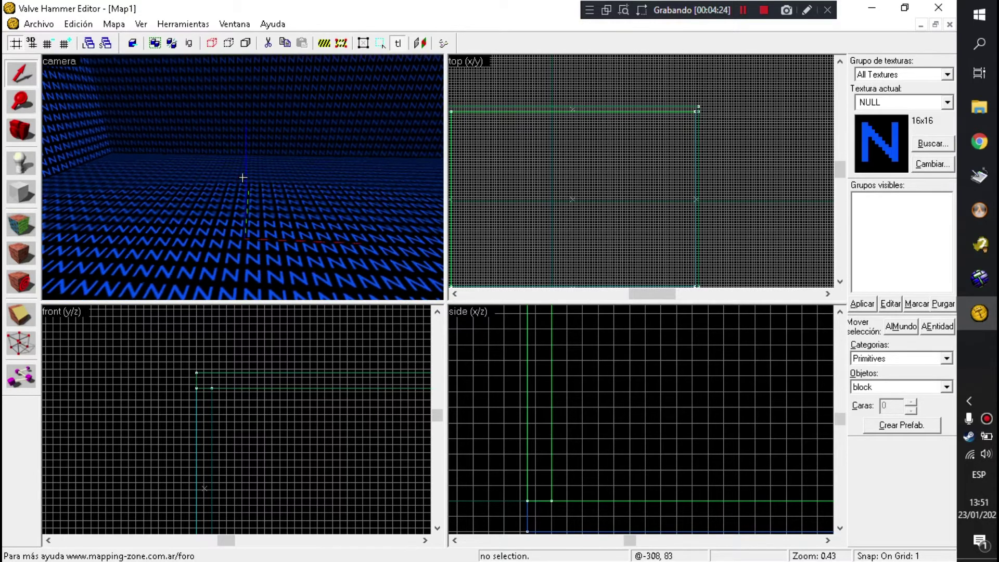
key(w)
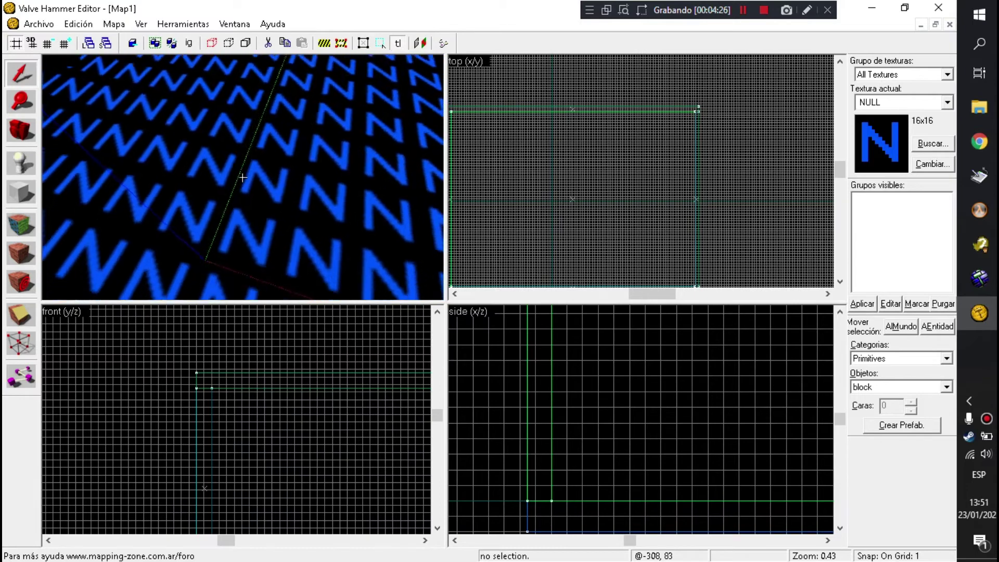
key(w)
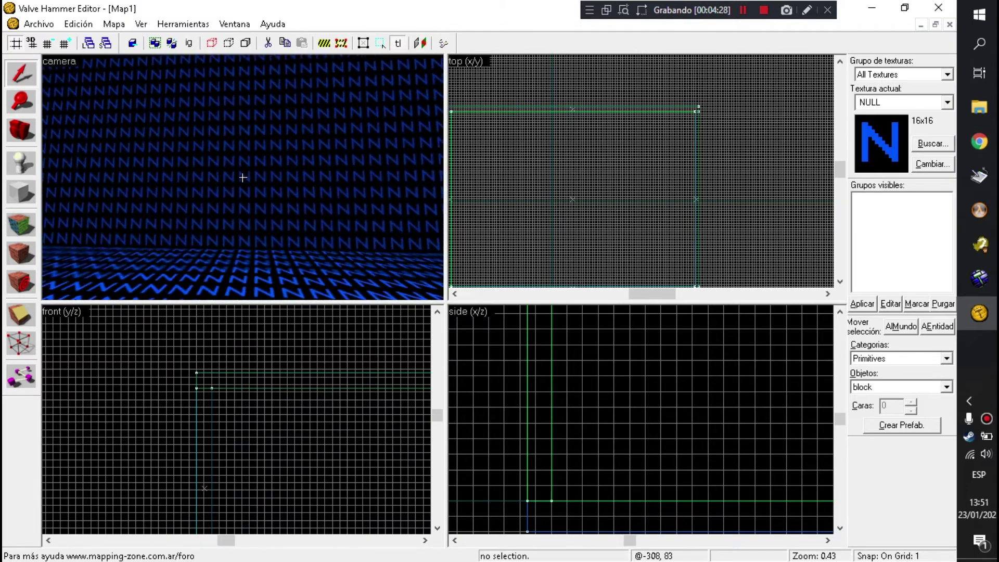
key(s)
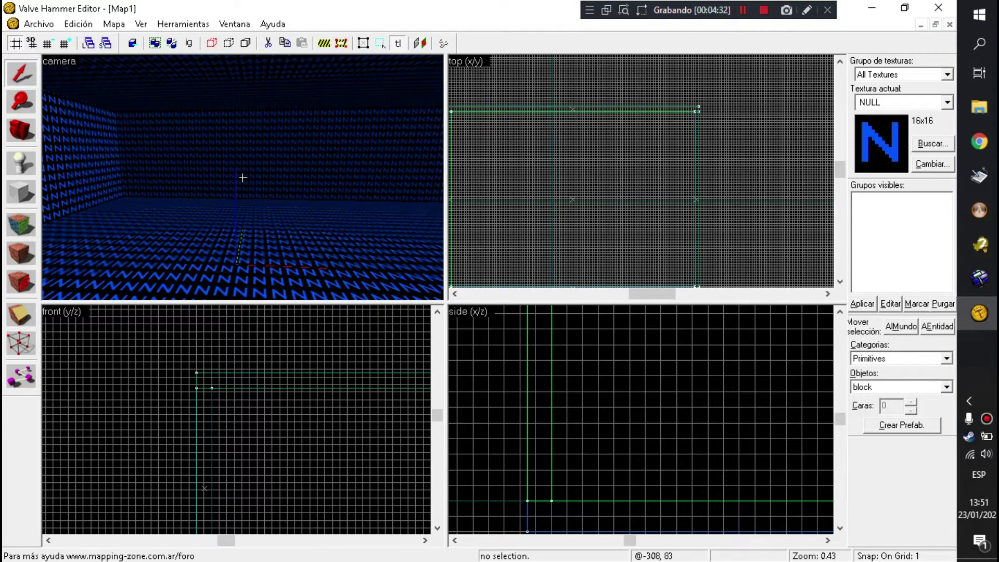
key(w)
key(z)
click(231, 141)
key(Escape)
- Open the face properties for a wall face inside the room and browse the available textures
key(shift+a)
click(305, 214)
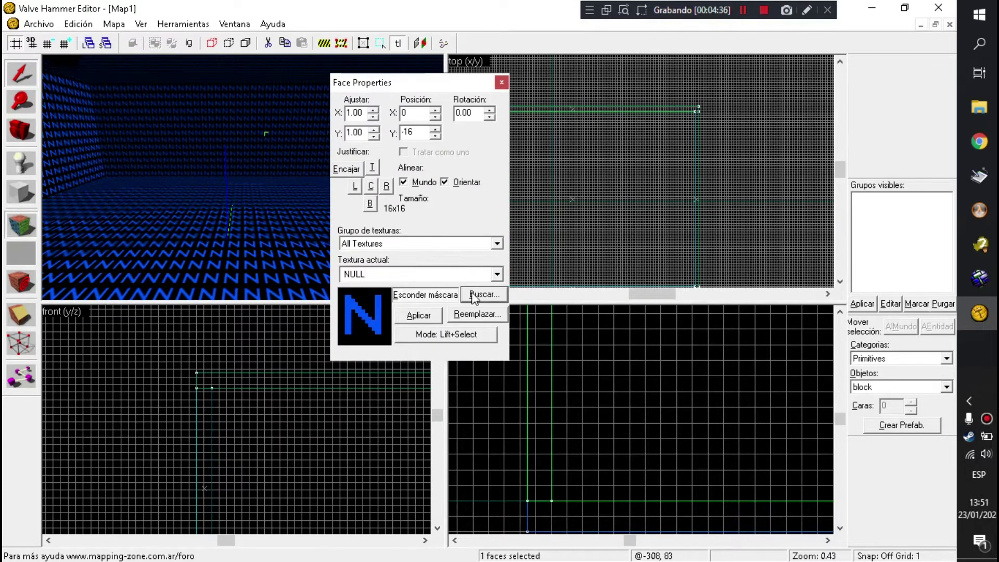
click(473, 295)
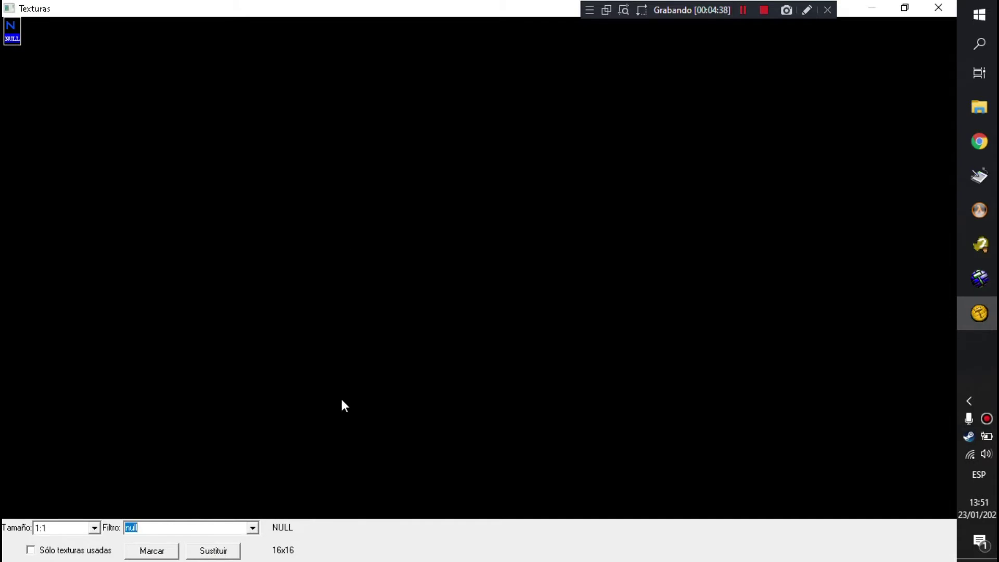
text(floor)
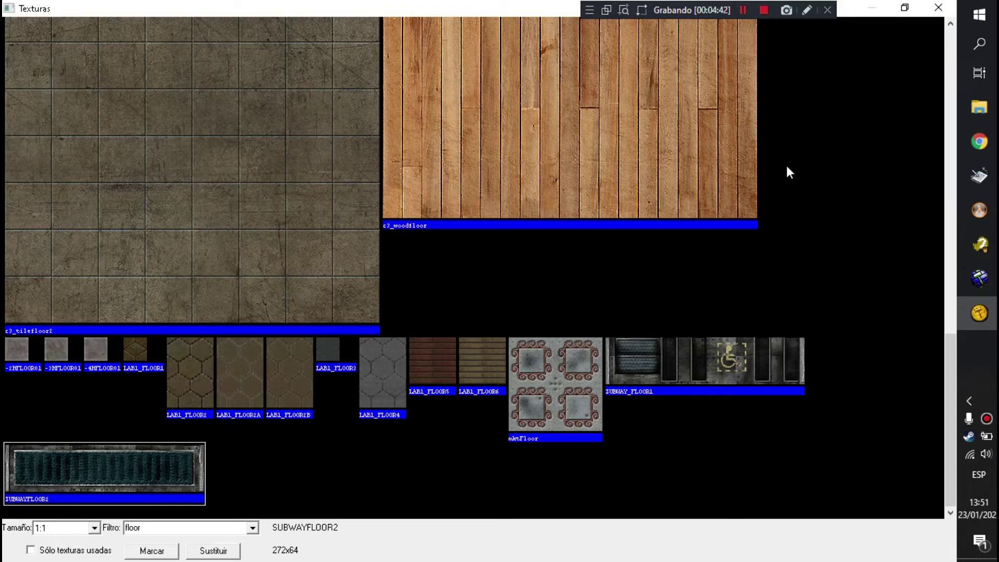
mouse_move(951, 361)
mouse_down()
mouse_move(949, 64)
mouse_move(963, 212)
mouse_move(936, 375)
mouse_up()
key(BackSpace)
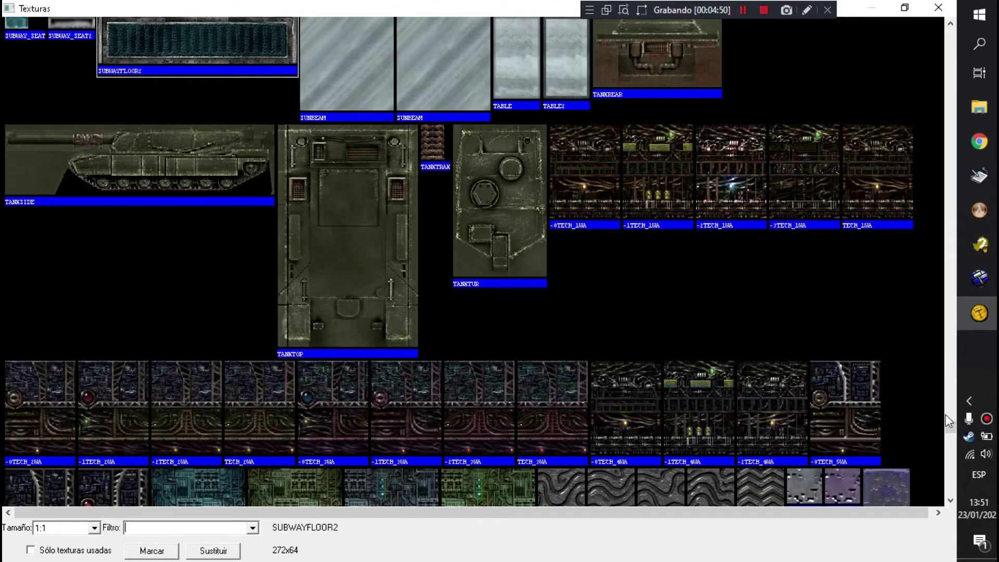
- Choose the concrete texture C1A4B_W1 and apply it to the room's inner wall faces
mouse_move(947, 414)
mouse_down()
mouse_move(948, 197)
mouse_move(949, 216)
mouse_move(964, 60)
mouse_up()
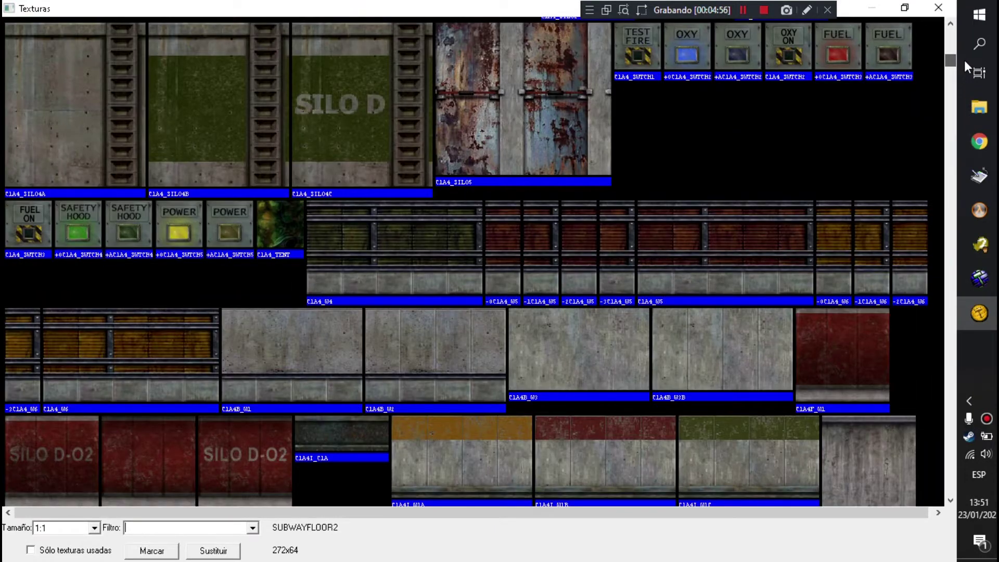
scroll(561, 342, down, 3)
double_click(254, 184)
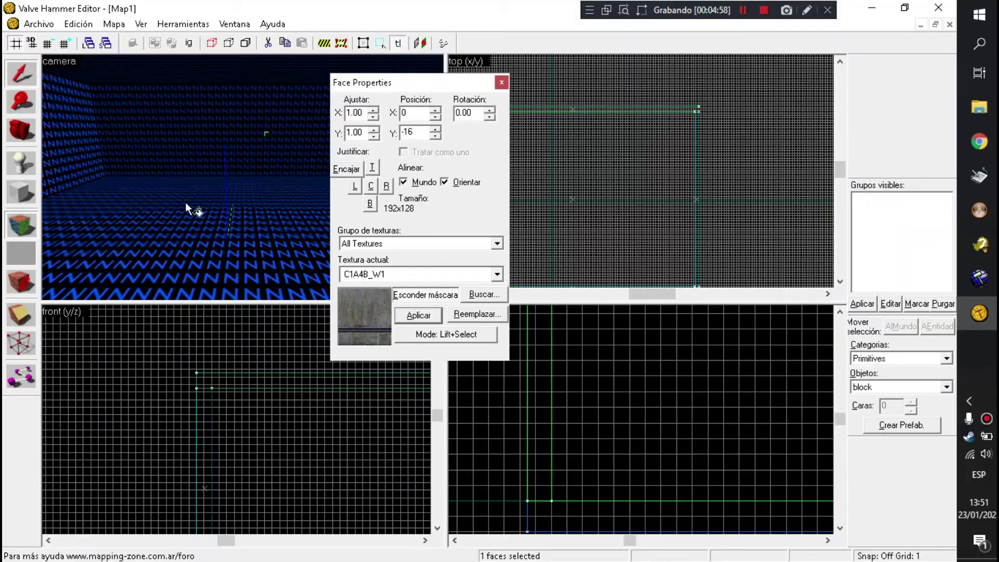
key(Right)
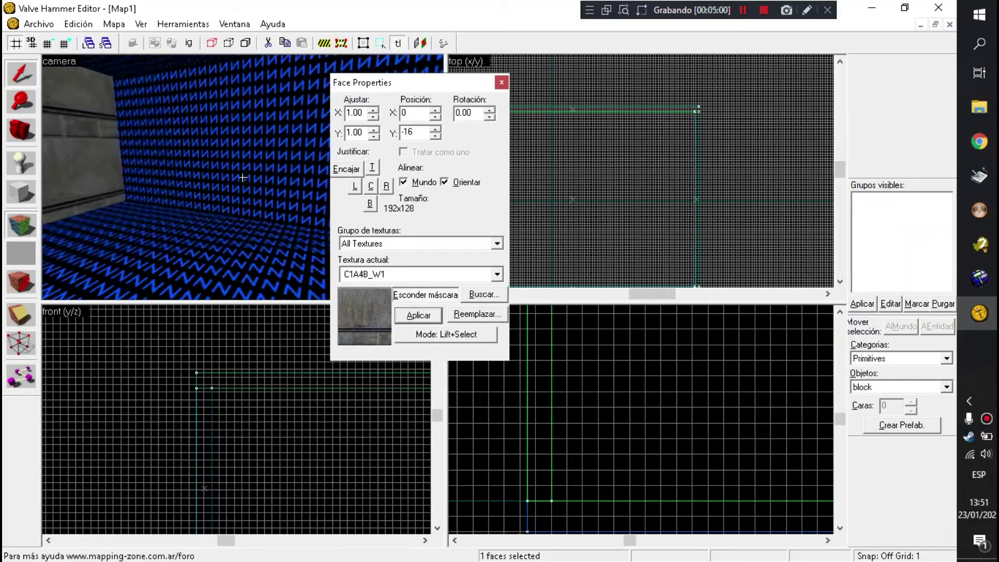
key(Left)
key(Right)
key(Left)
key(Up)
key(Down)
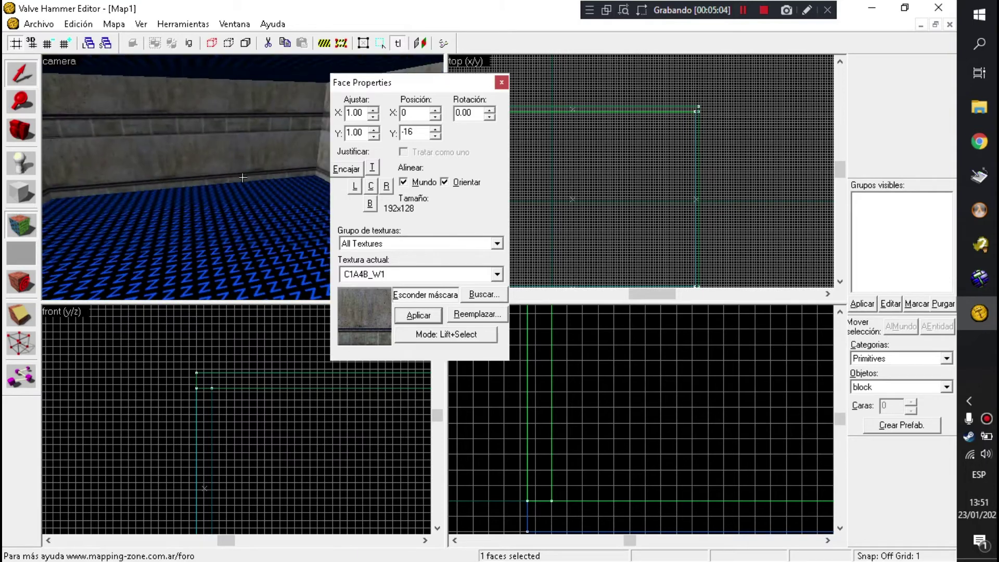
key(Page_Down)
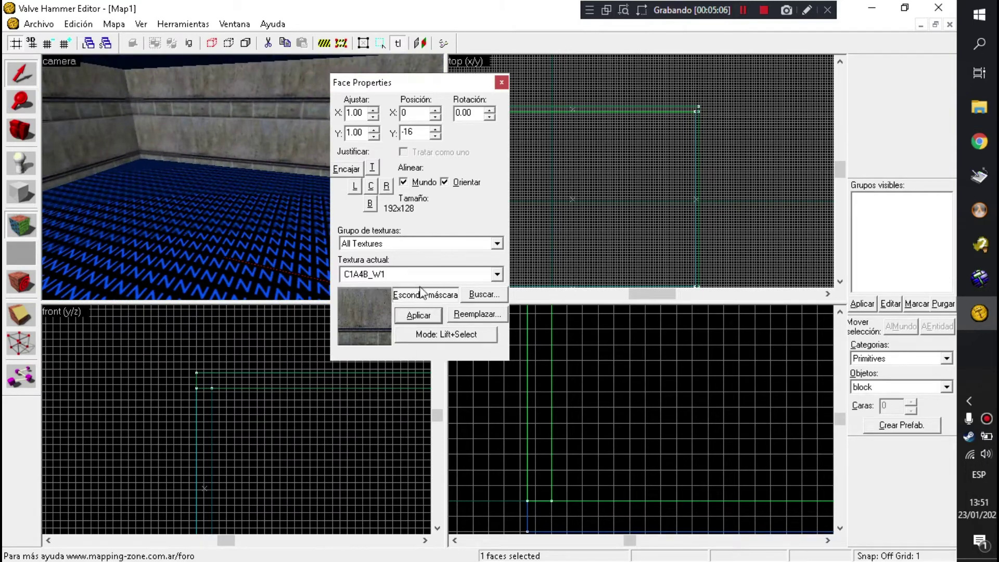
- Choose the texture c2_rgen1 and apply it to the room's floor face
click(489, 295)
drag(954, 61, 951, 183)
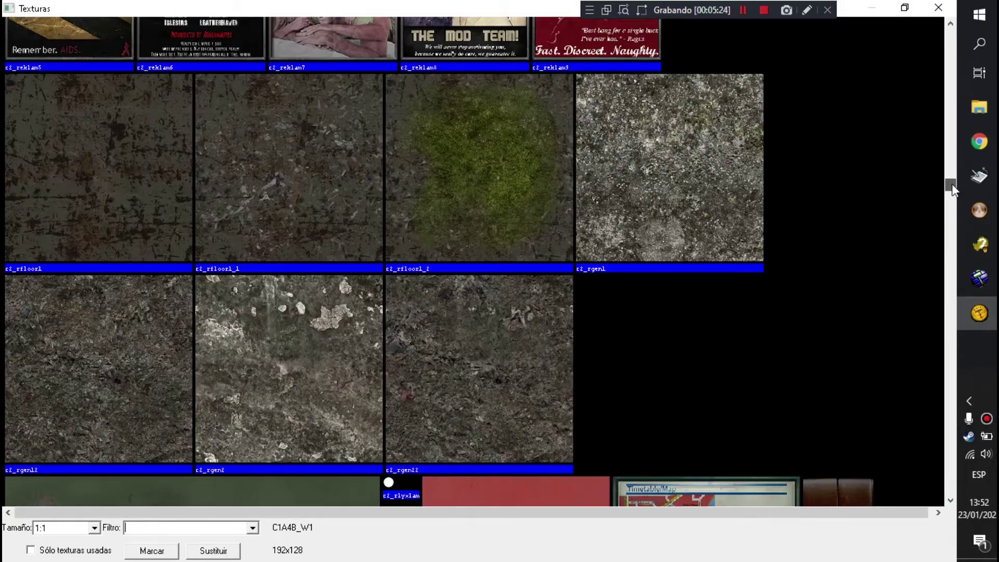
double_click(647, 172)
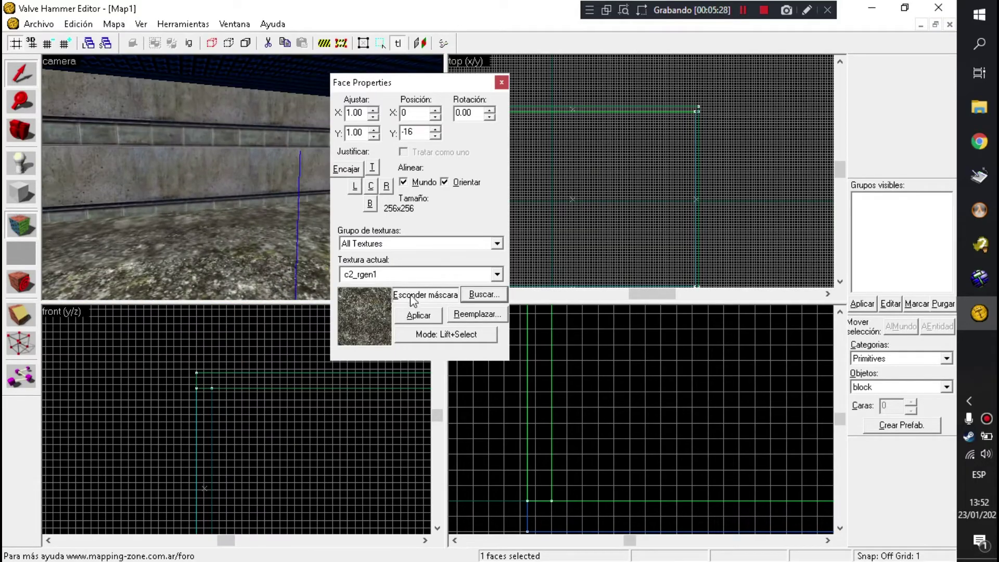
- Choose the texture c2_rgen12, apply it to the room's ceiling face, and leave face editing
click(474, 295)
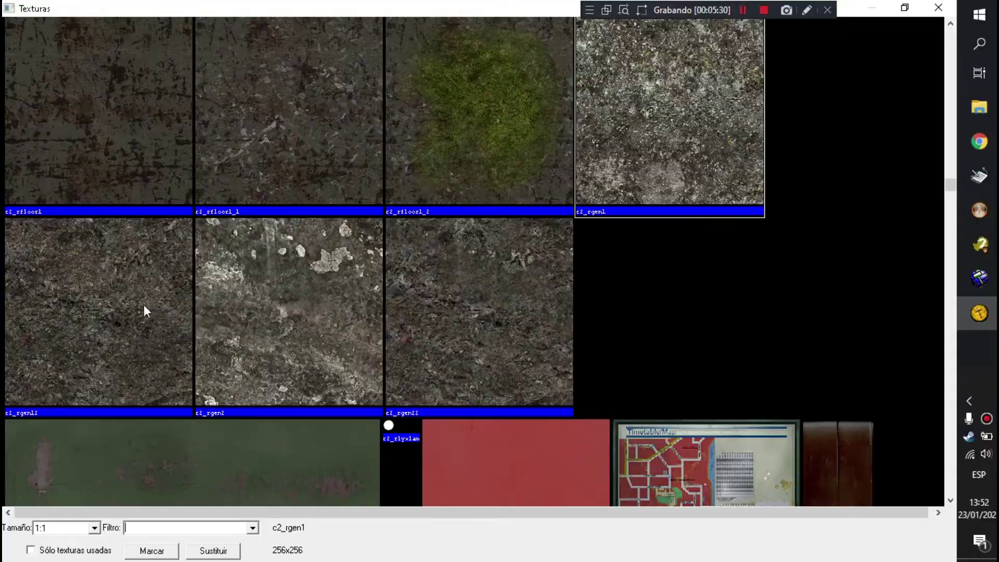
double_click(143, 311)
key(z)
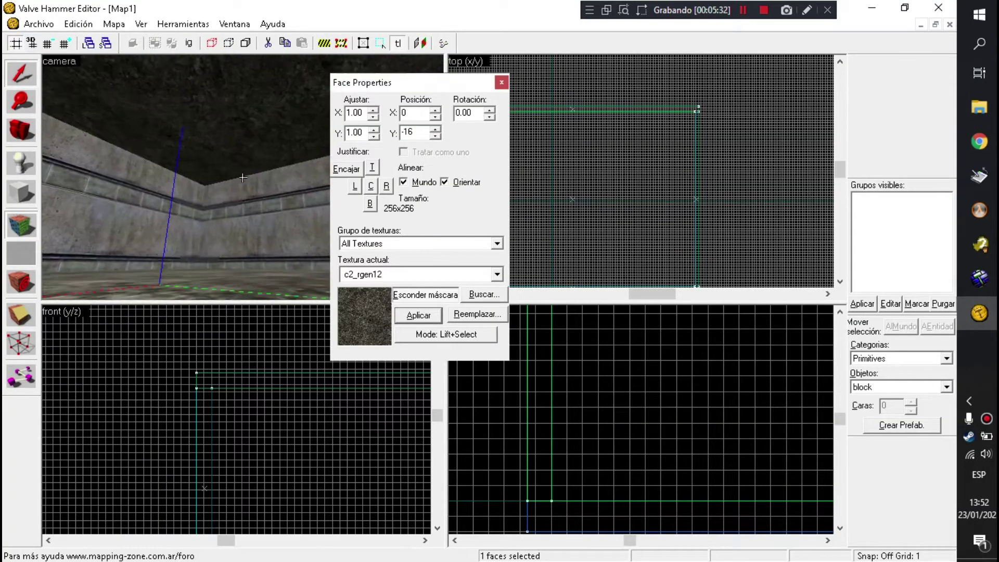
key(z)
click(240, 182)
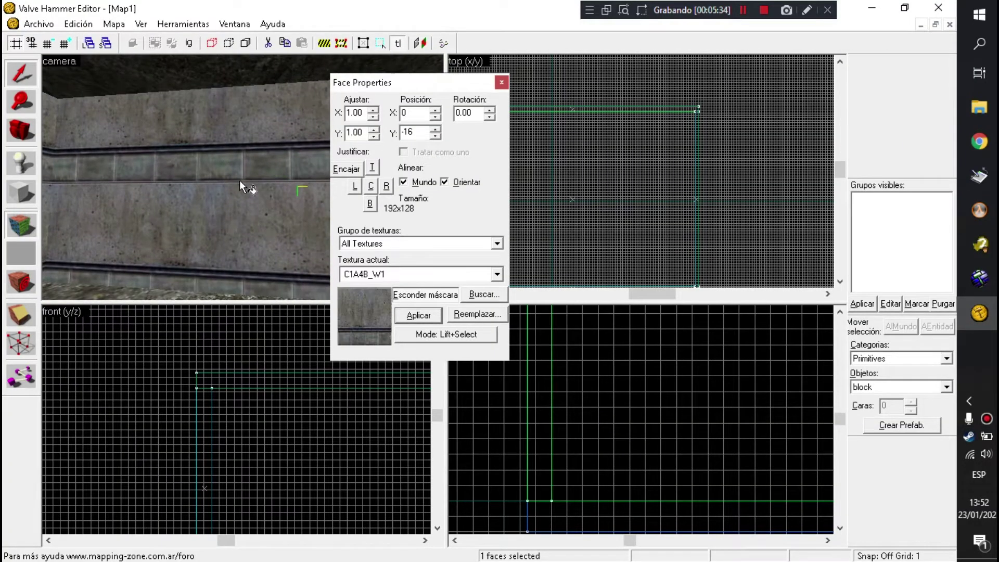
key(z)
key(shift+a)
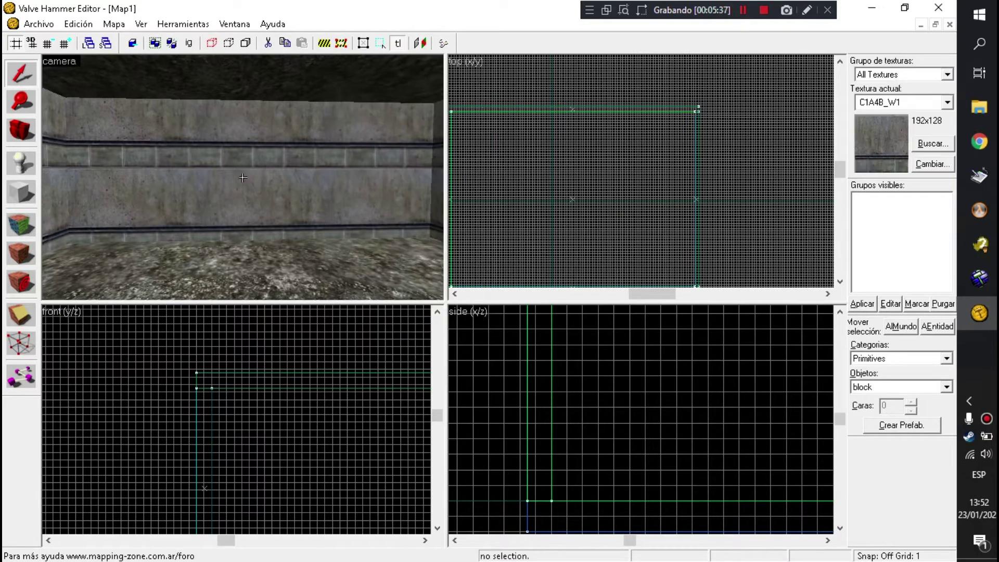
- Switch texture locking off and back on with the far wall block selected, and try moving the block
key(z)
click(243, 177)
scroll(552, 145, up, 6)
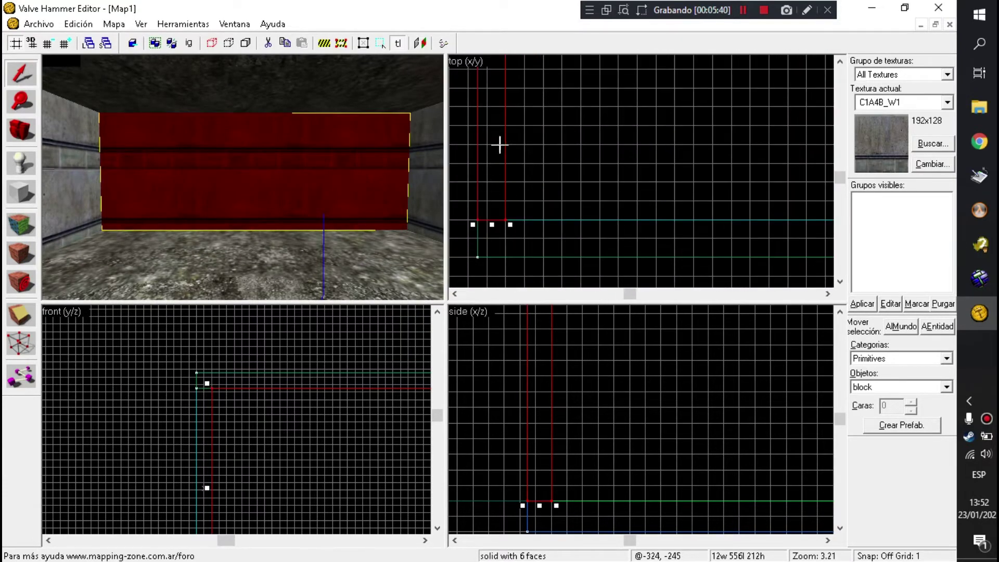
click(397, 46)
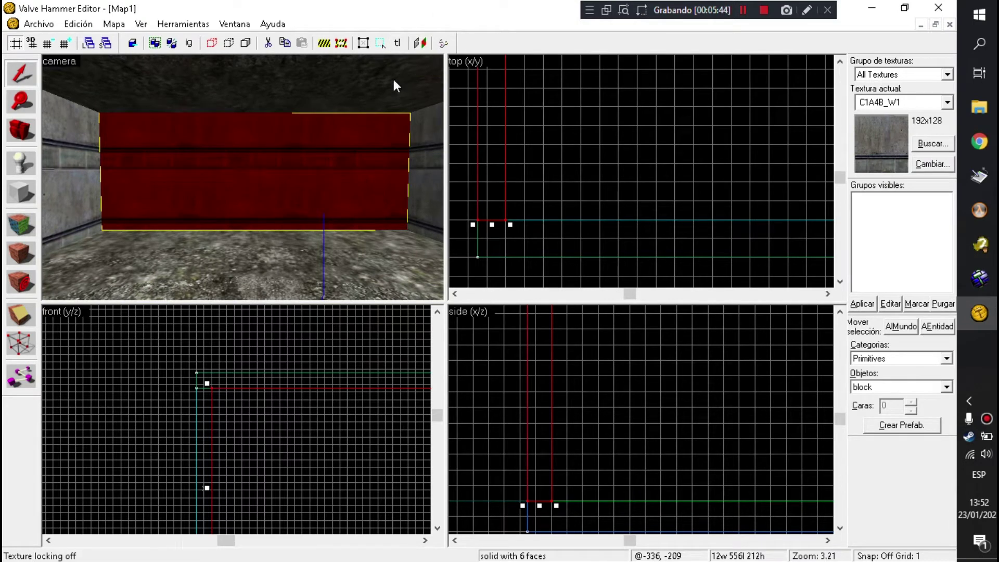
click(398, 45)
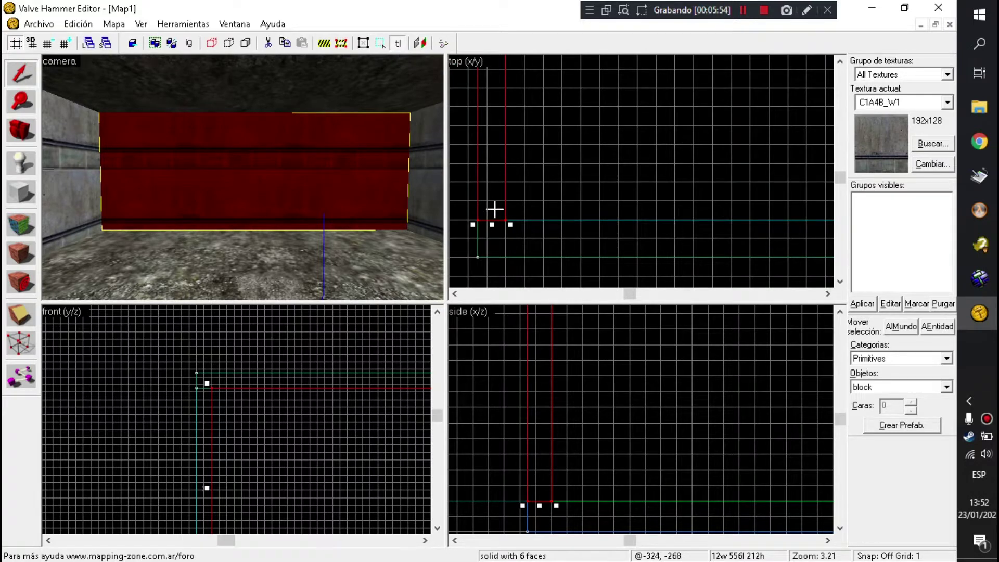
drag(319, 411, 308, 400)
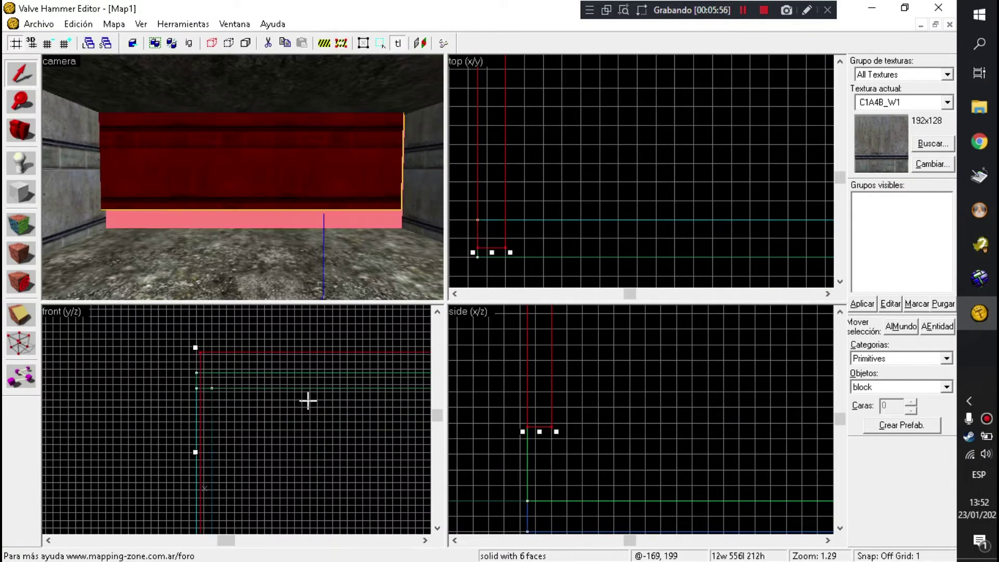
key(Escape)
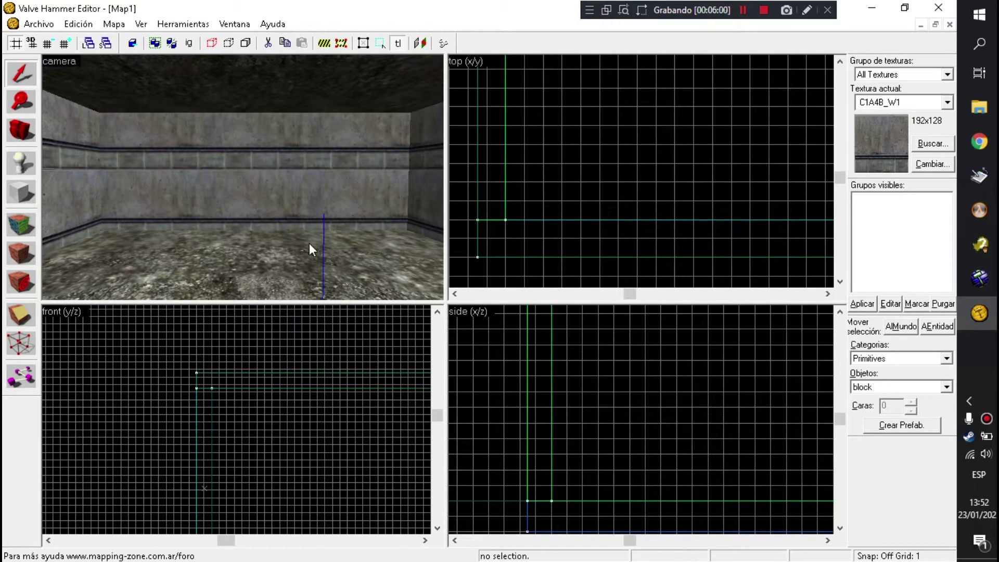
- Try moving the far wall block inward and down, and undo the move
click(318, 160)
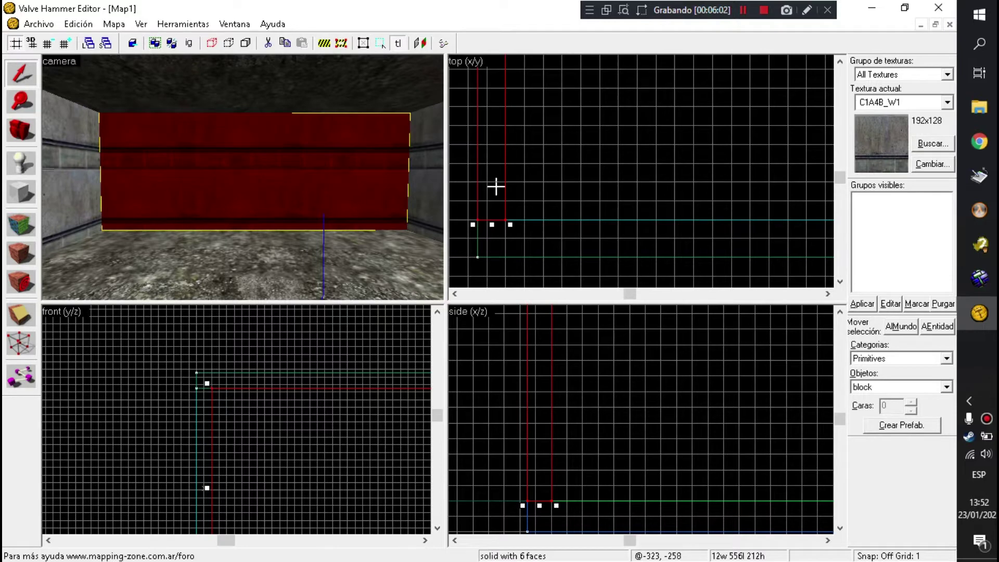
drag(491, 186, 611, 153)
mouse_move(225, 389)
mouse_down()
mouse_move(222, 535)
mouse_move(167, 482)
mouse_up()
key(Escape)
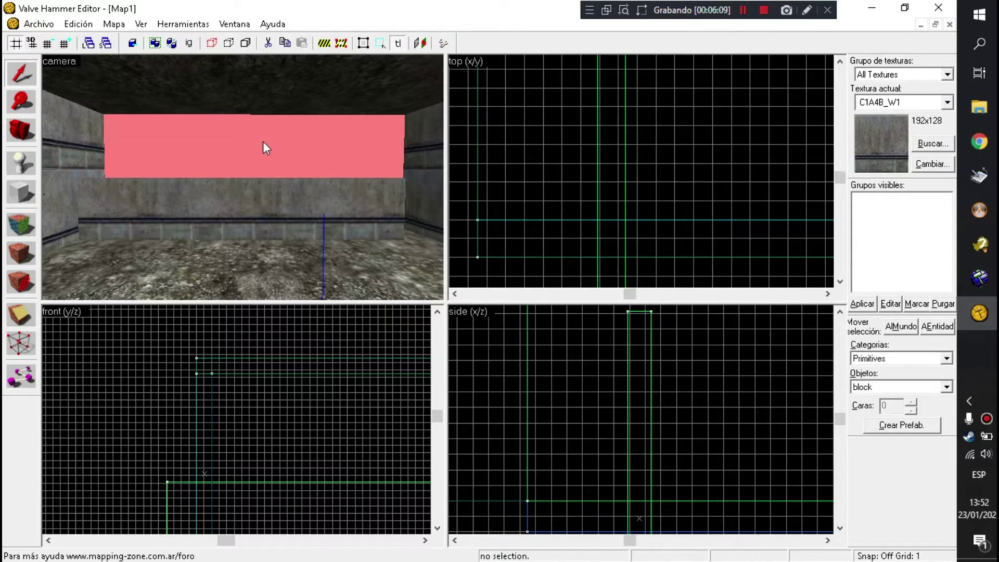
click(263, 142)
key(ctrl+z)
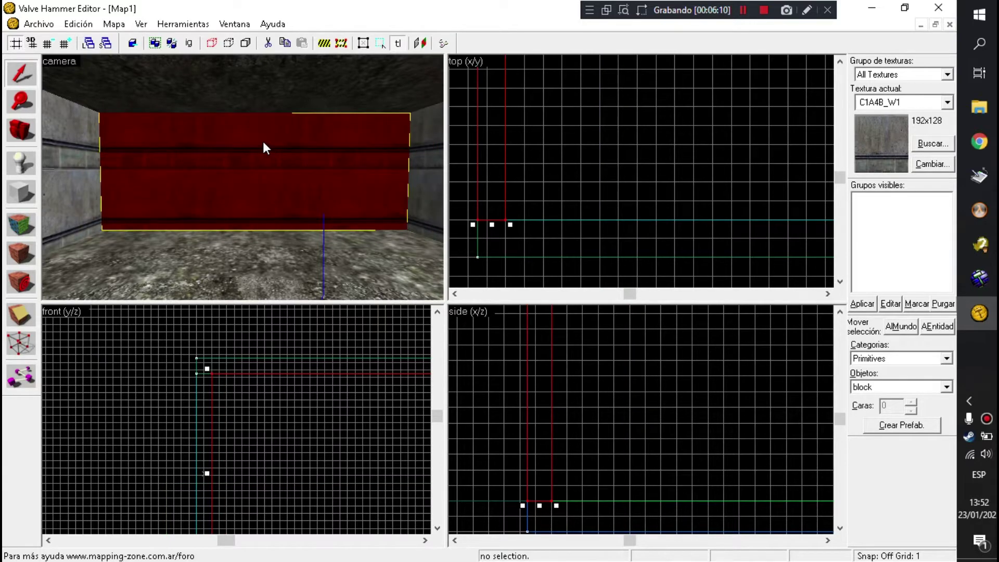
- Duplicate the far wall block and place the copy just inside the room, parallel to the original wall
click(250, 168)
key(Up)
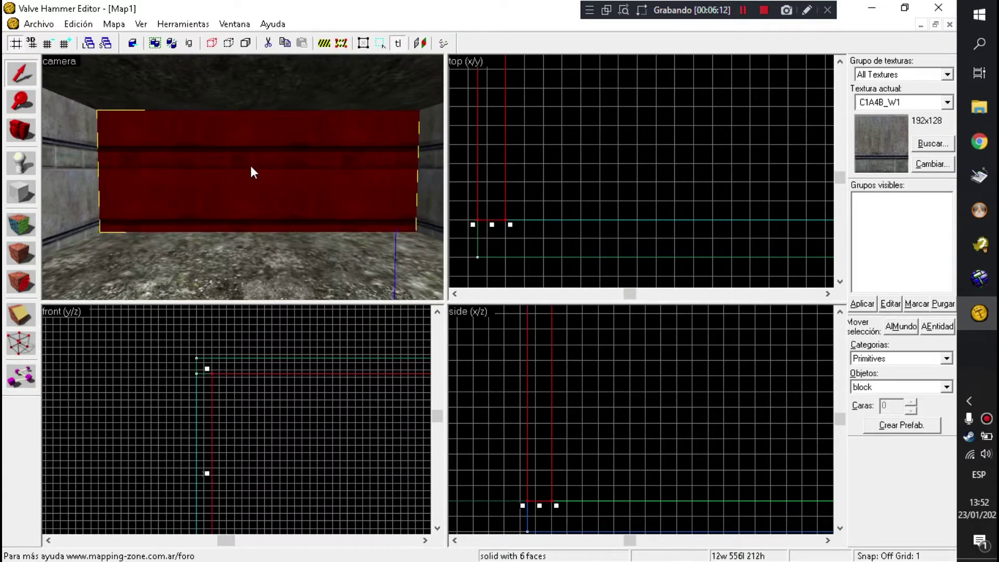
scroll(491, 210, up, 3)
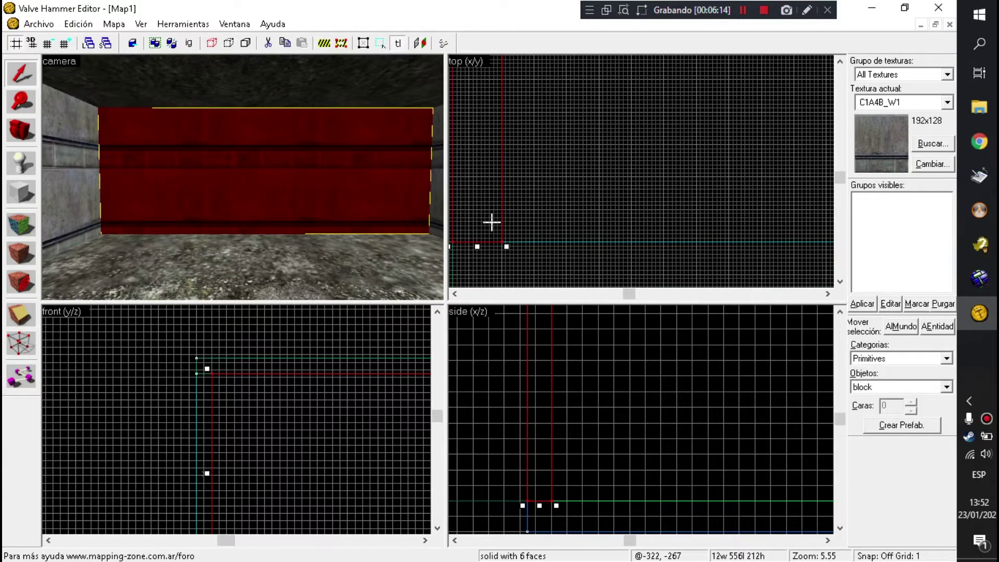
drag(481, 222, 560, 221)
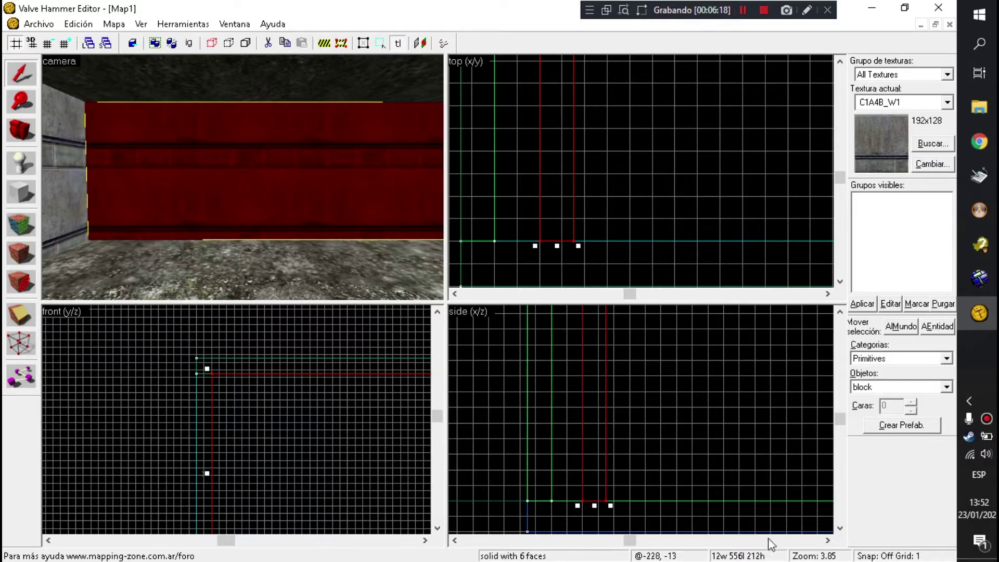
- Shorten the copied wall block to a length of 212 units
scroll(548, 148, down, 6)
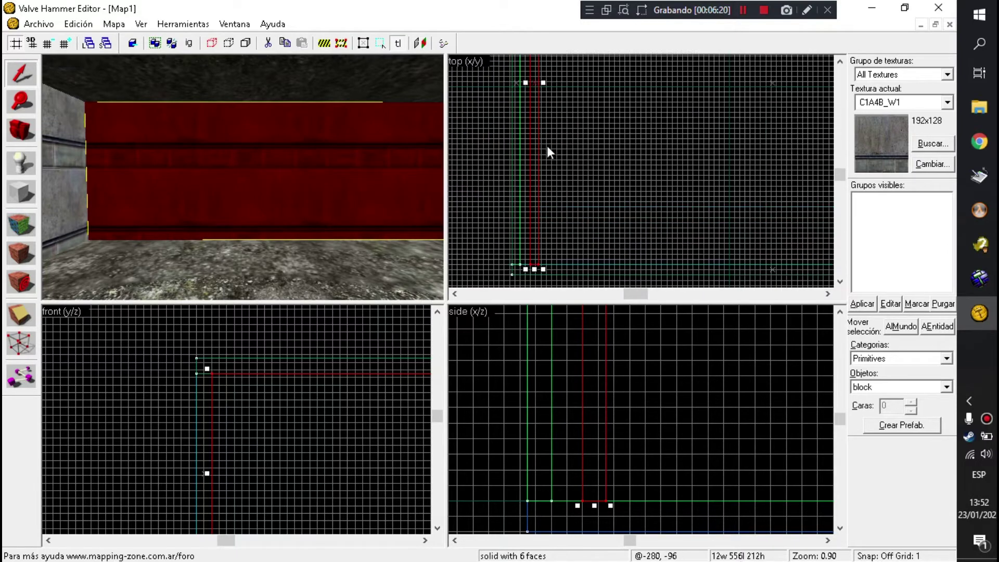
scroll(538, 183, up, 3)
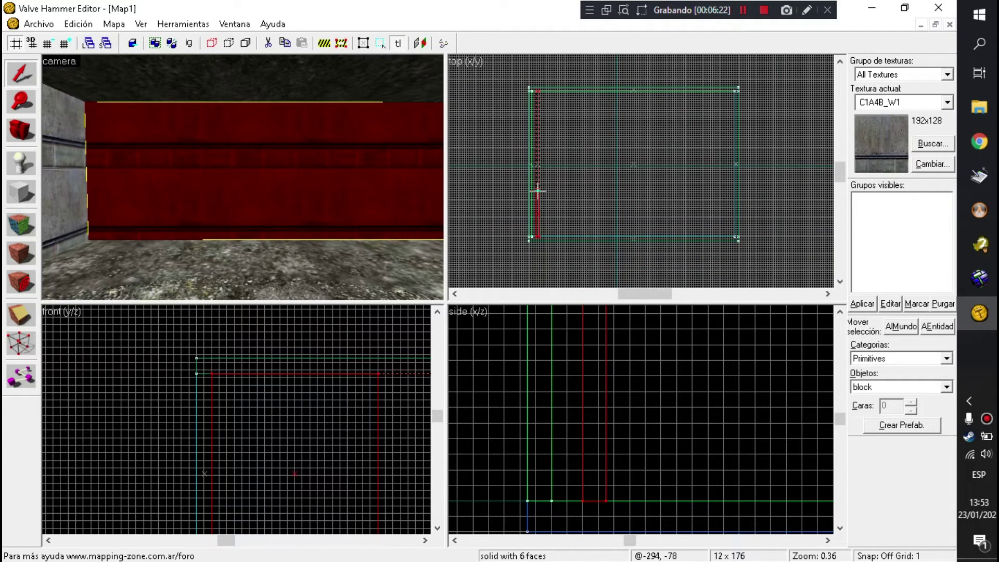
drag(532, 144, 538, 140)
scroll(533, 157, up, 2)
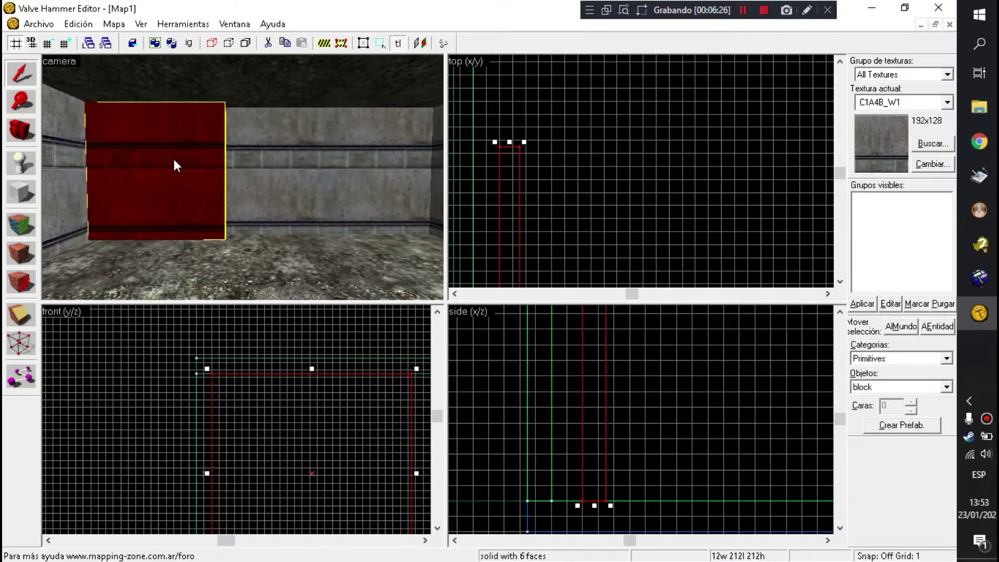
- Fit the C1A4B_W1 texture to the room-facing side of the short wall block
key(shift+a)
click(156, 166)
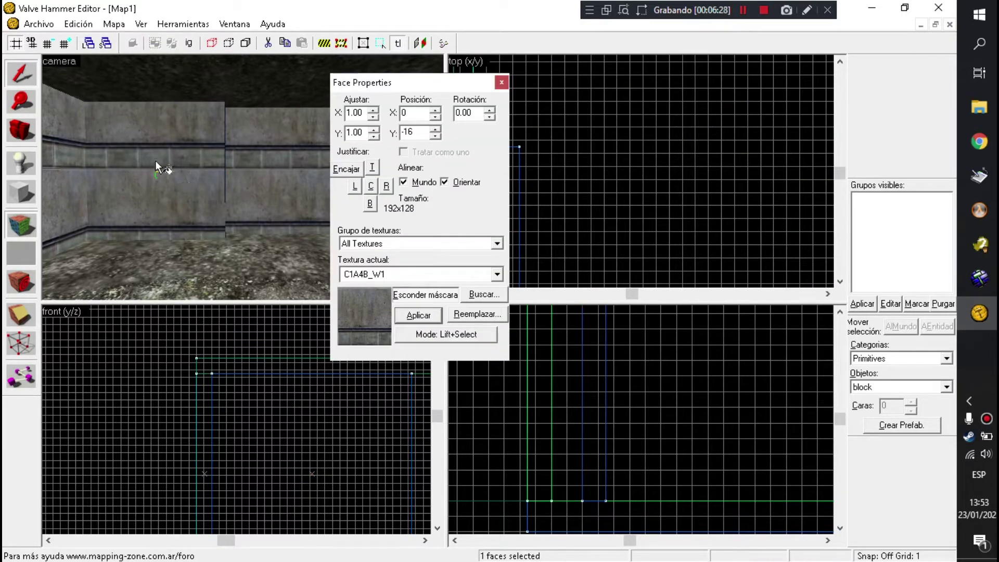
key(z)
key(shift+a)
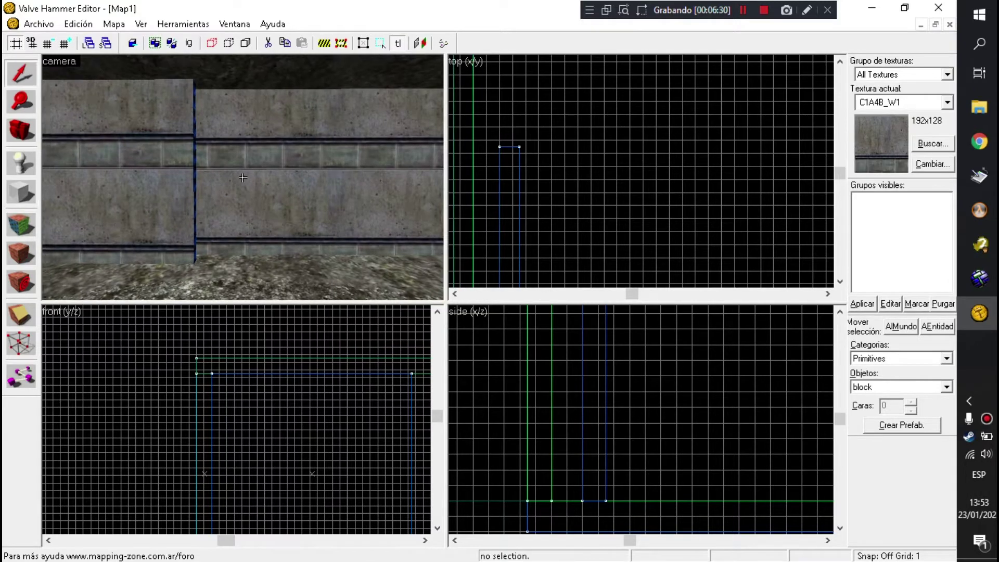
key(z)
click(241, 180)
key(shift+a)
click(236, 170)
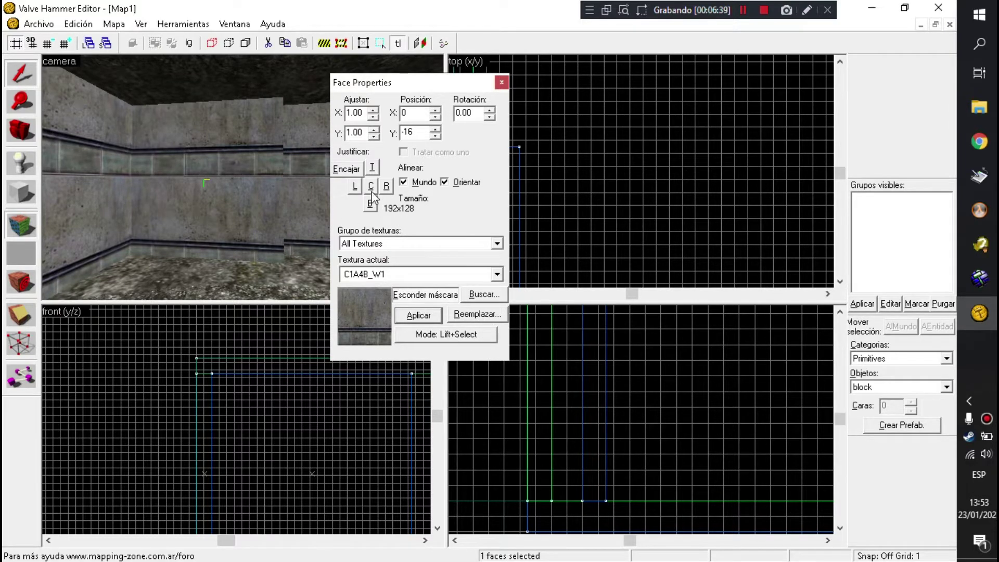
click(346, 170)
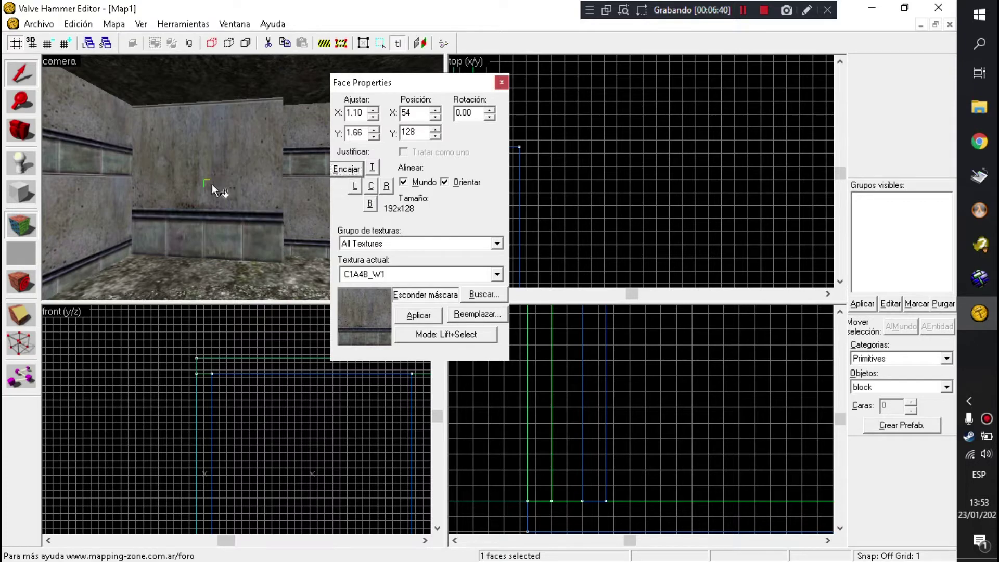
- Apply the fitted C1A4B_W1 texture to the wall behind the short block, and delete the short block
key(w)
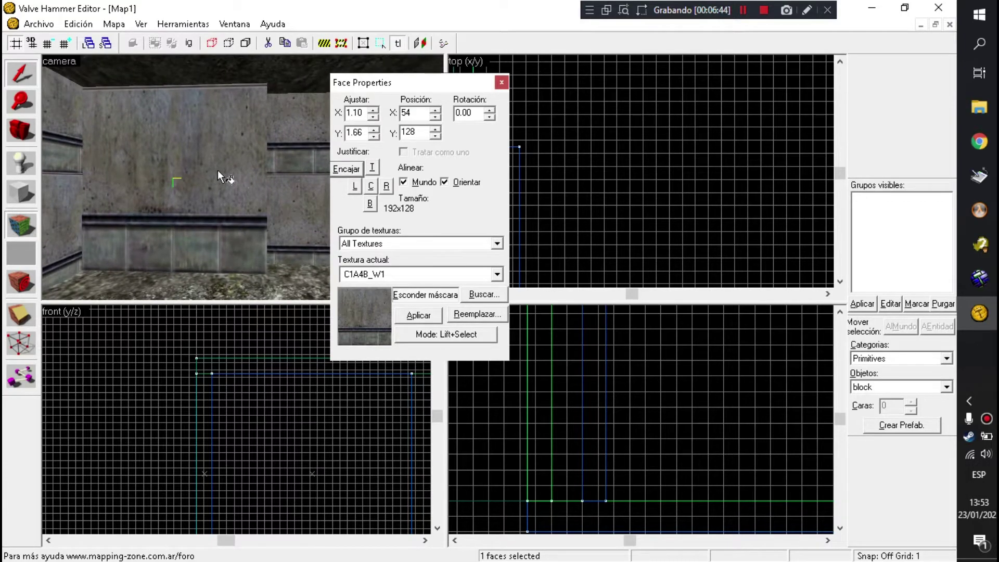
key(d)
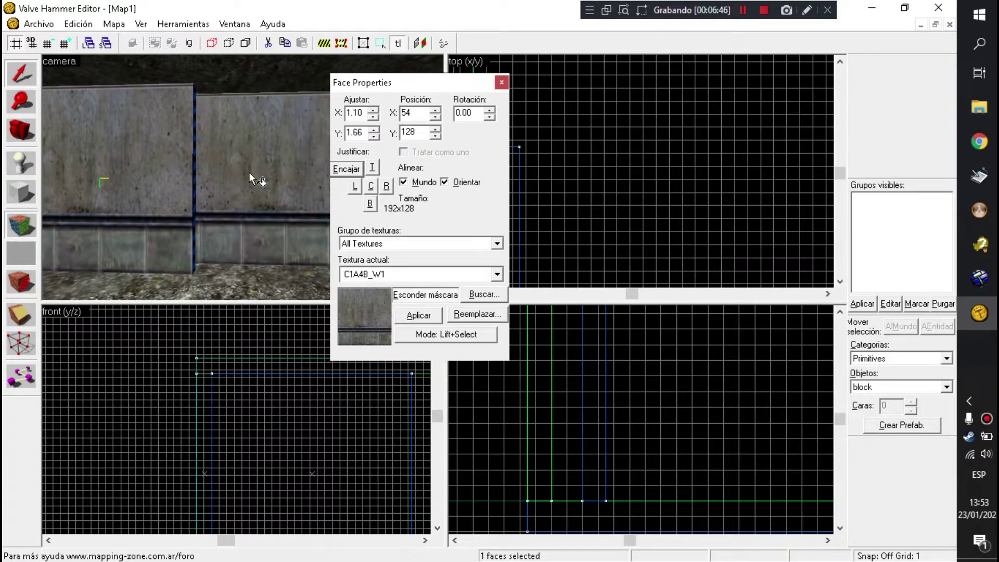
key(shift+s)
click(153, 171)
key(a)
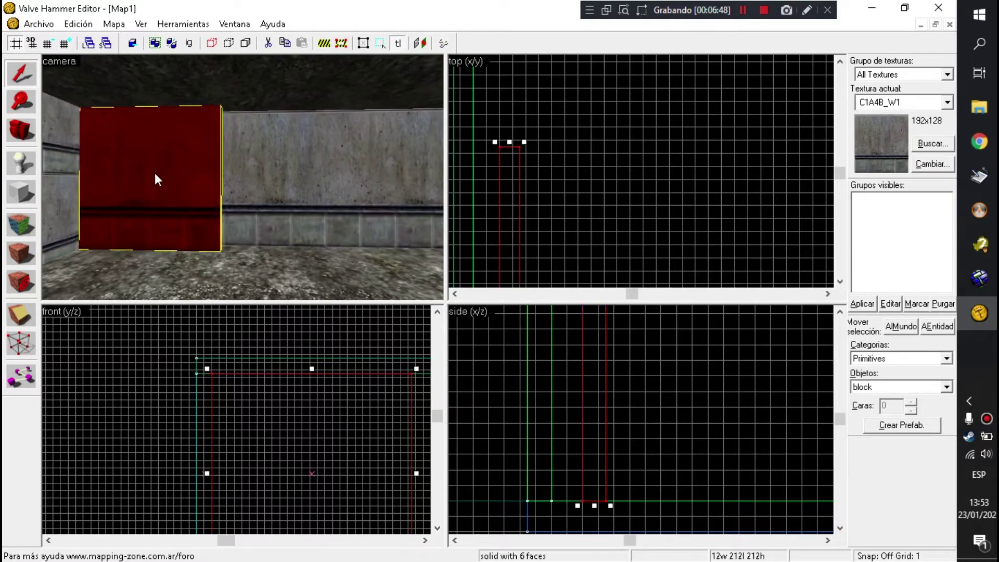
- Apply the same fitted C1A4B_W1 texture to the room's remaining inner walls and leave face editing
key(shift+a)
click(165, 173)
key(s)
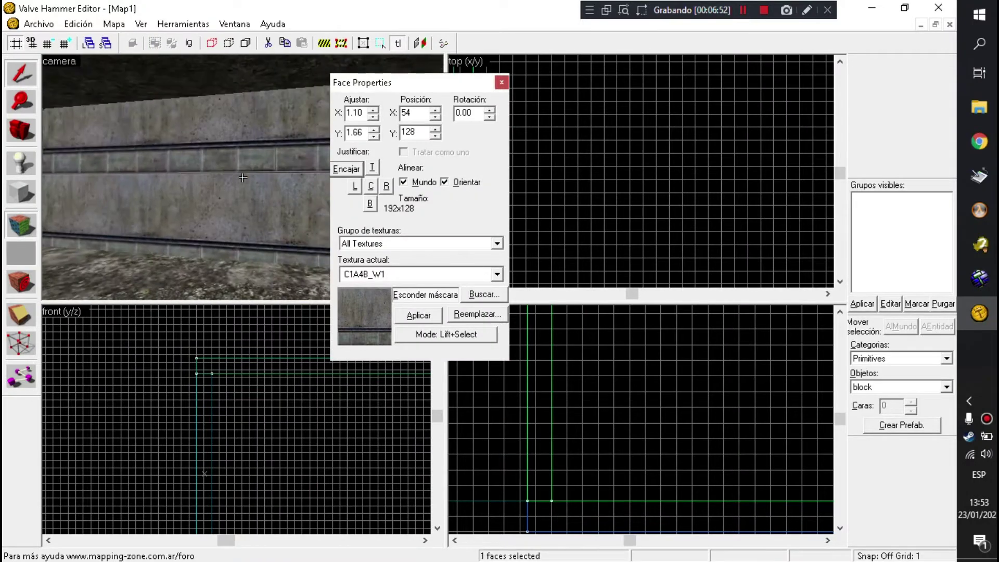
key(z)
key(shift+a)
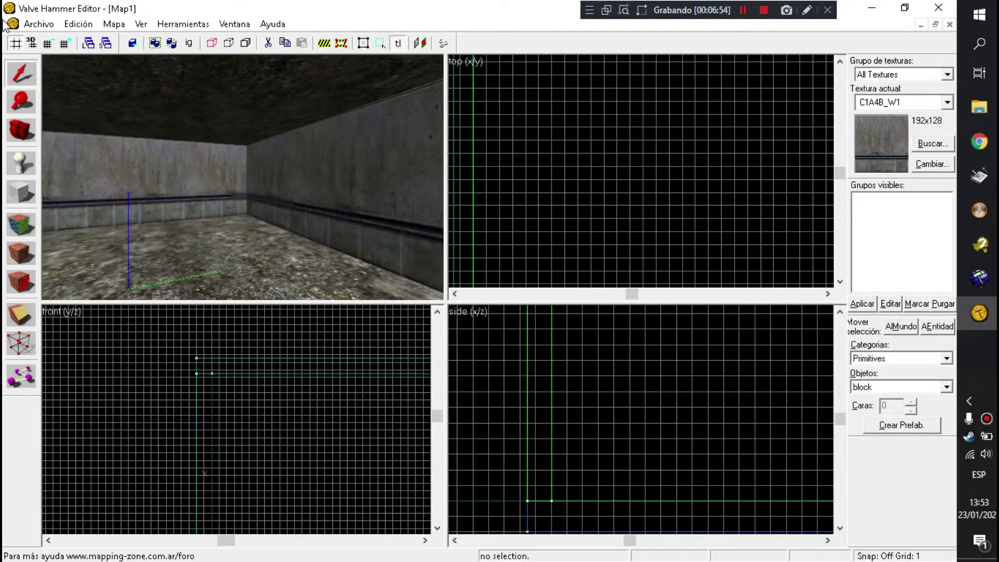
click(46, 26)
click(85, 88)
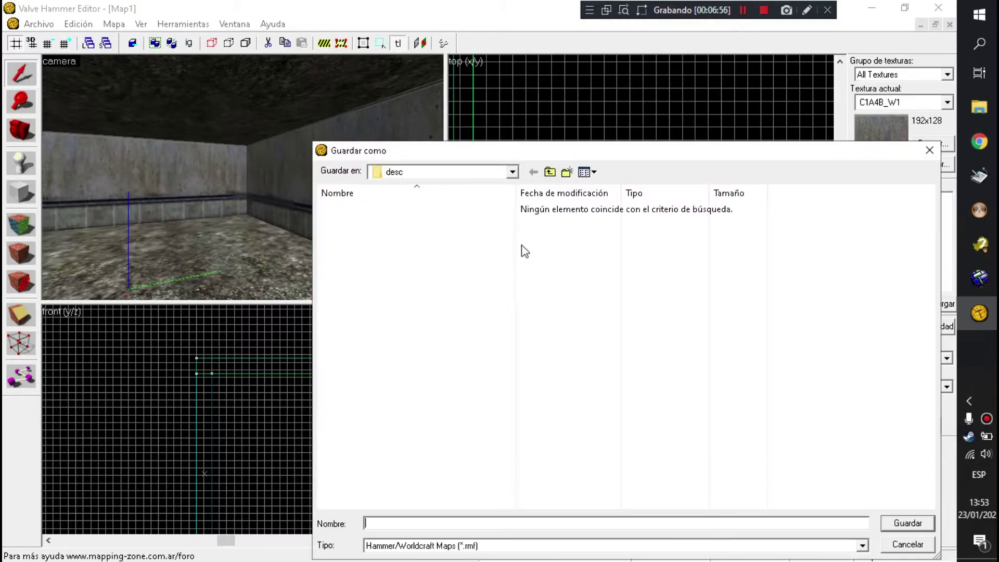
key(Escape)
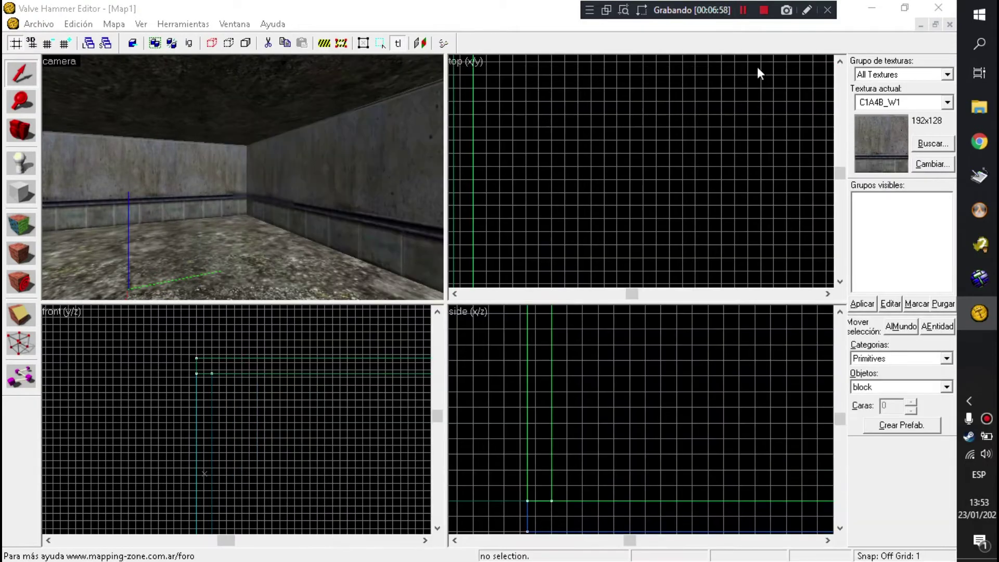
- Start saving the map under a new name and browse to the Mapas compilados folder
click(39, 24)
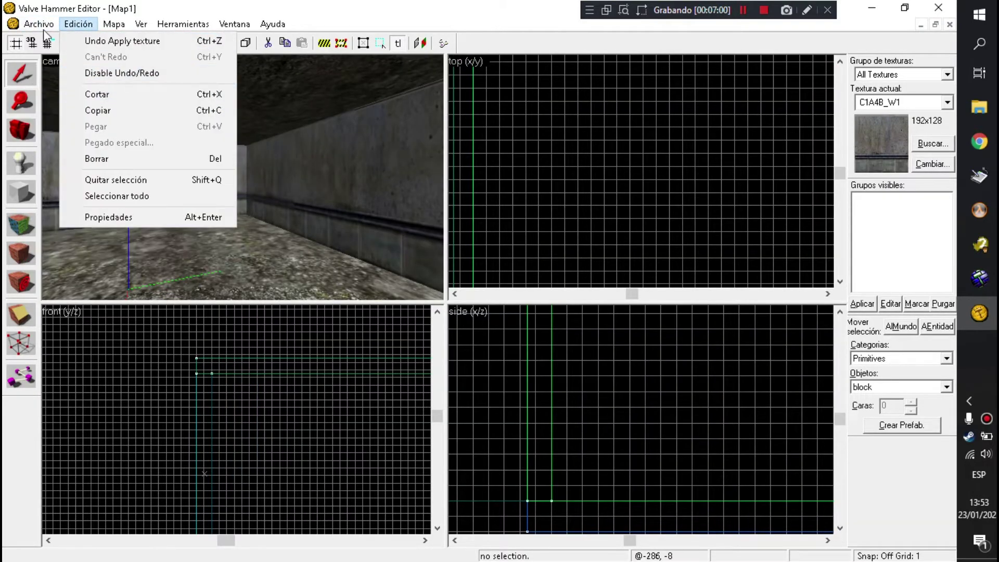
click(74, 107)
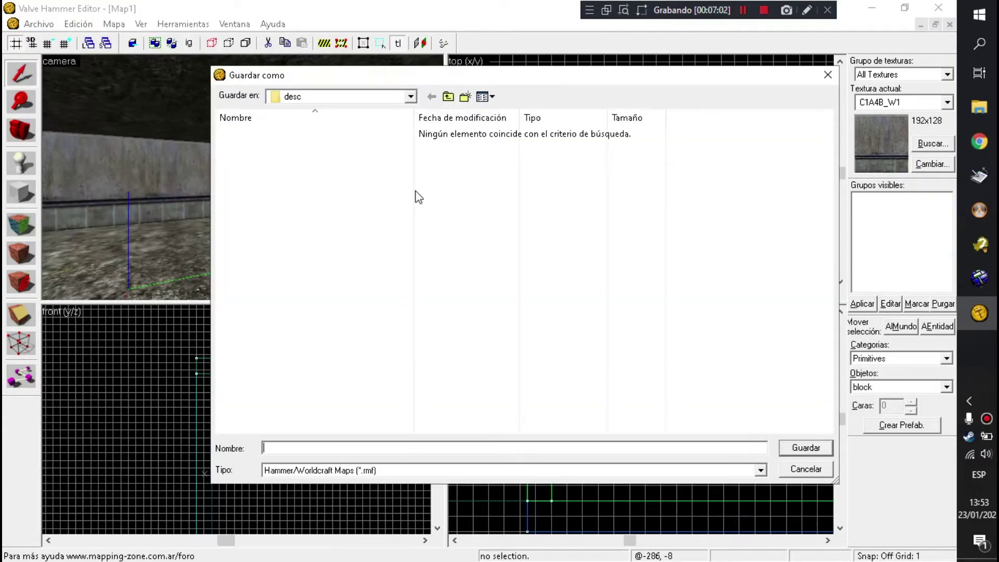
click(447, 98)
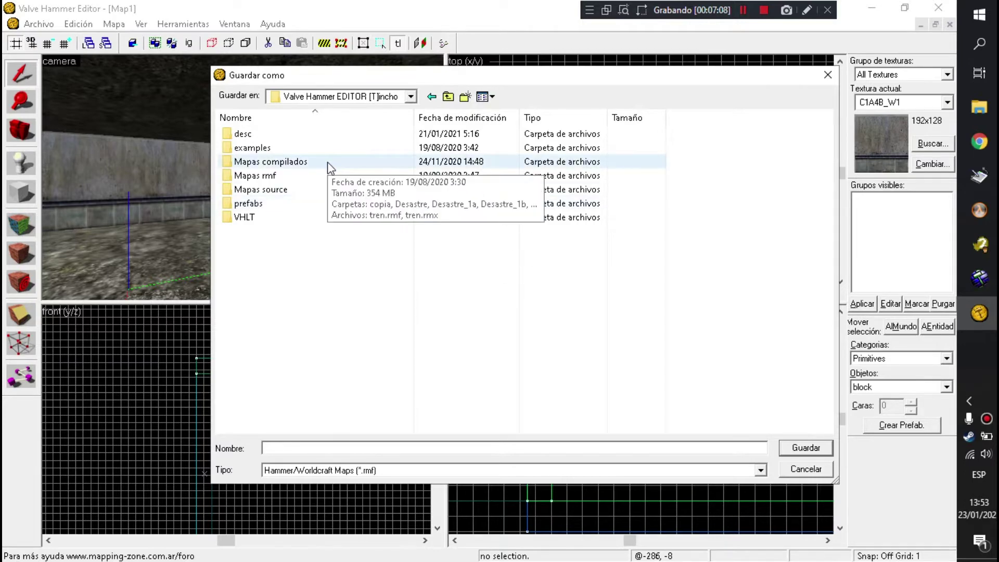
double_click(290, 161)
scroll(704, 210, down, 10)
scroll(709, 214, up, 10)
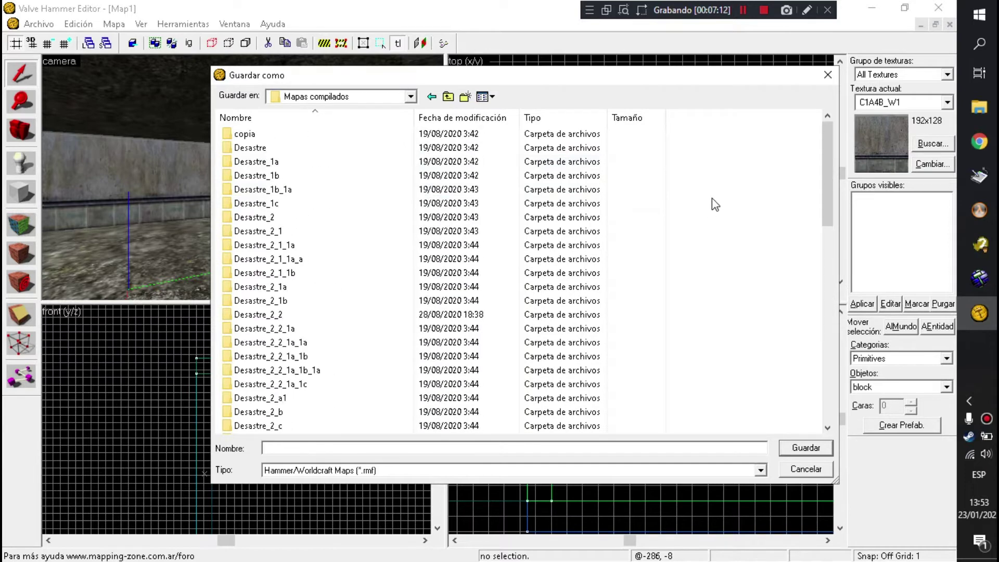
- Create a new folder inside Mapas compilados
right_click(707, 173)
mouse_move(749, 345)
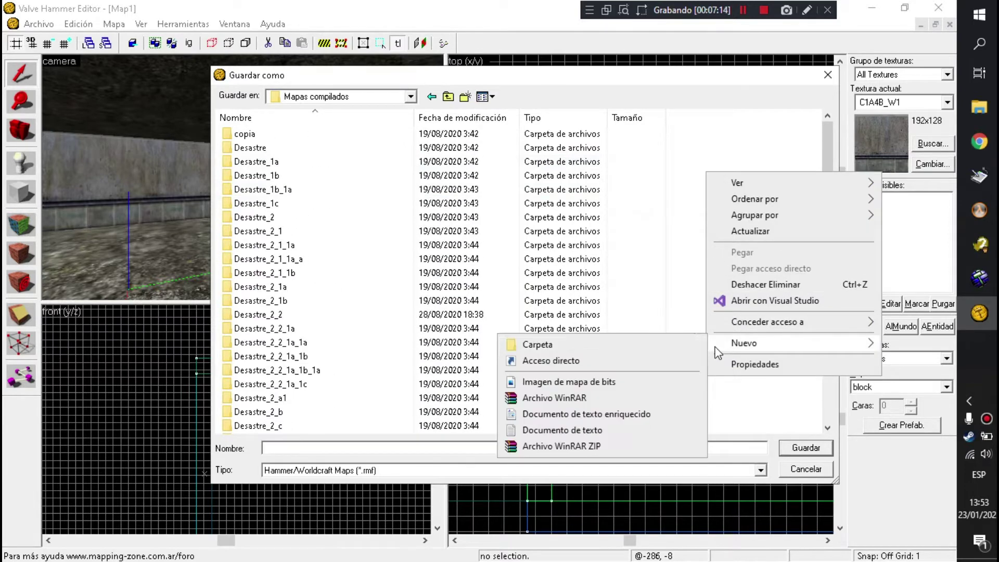
click(678, 343)
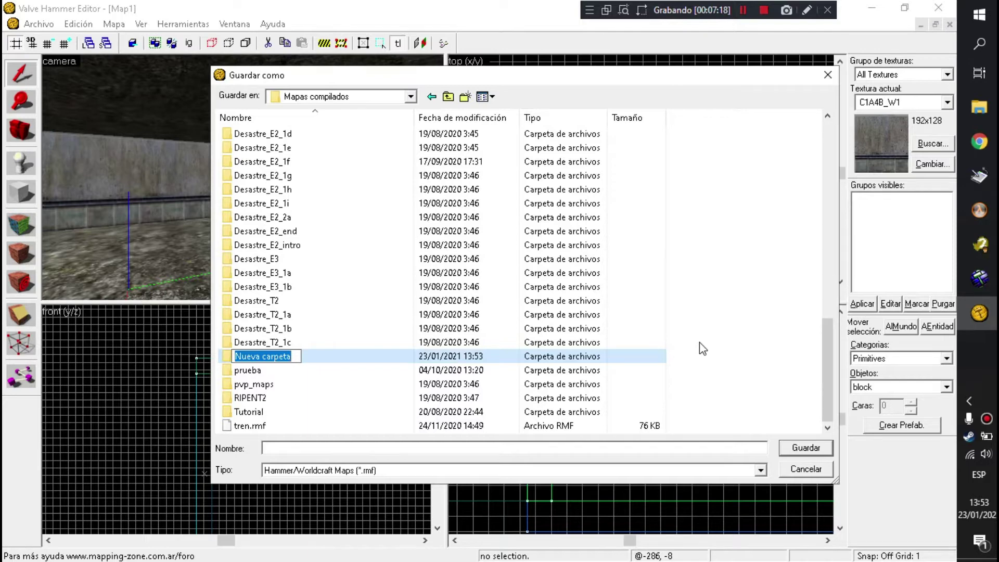
click(702, 349)
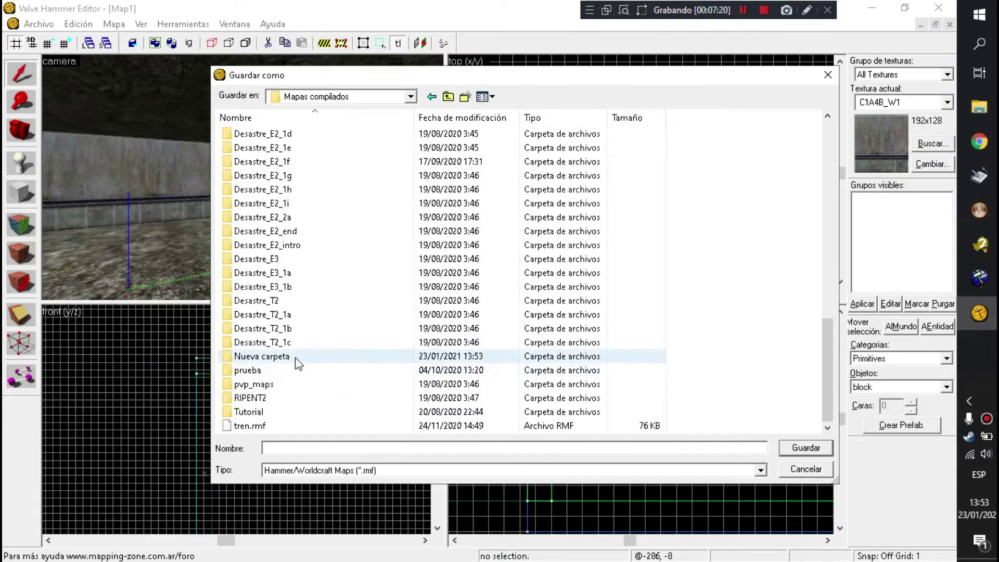
- Delete the old Tutorial folder from Mapas compilados
right_click(254, 415)
click(523, 347)
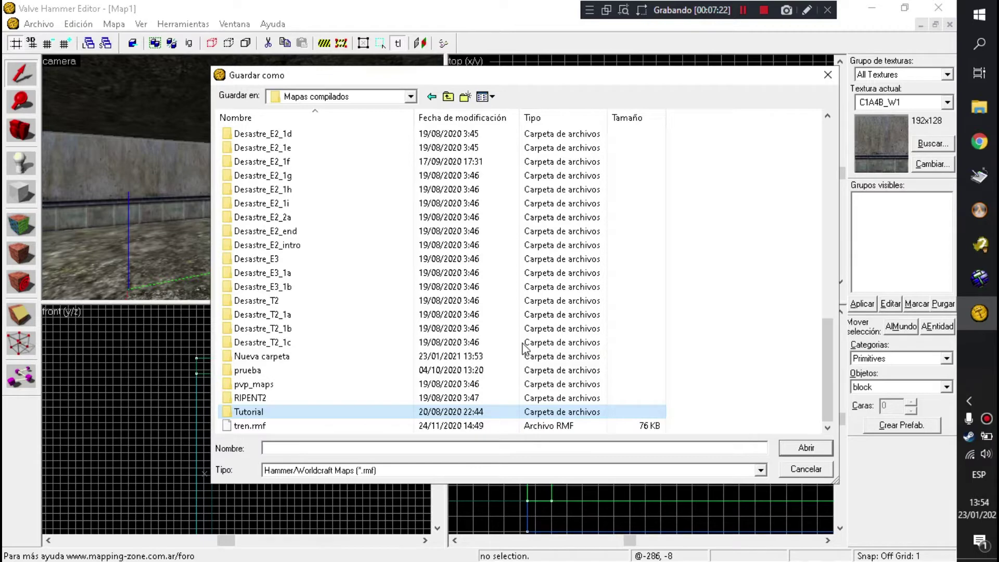
key(Delete)
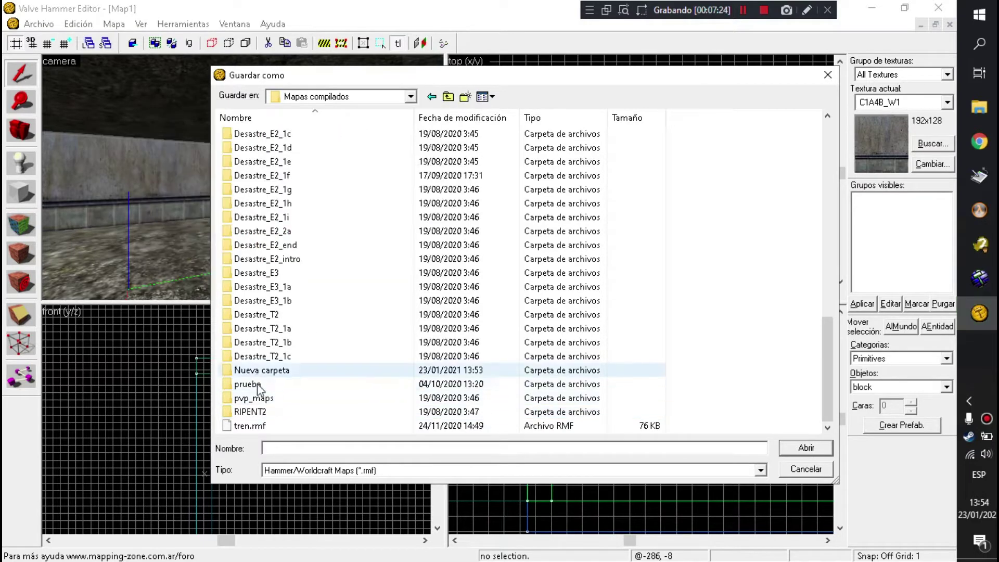
- Rename the newly created folder as Tutorial
click(263, 374)
text(Tutorial)
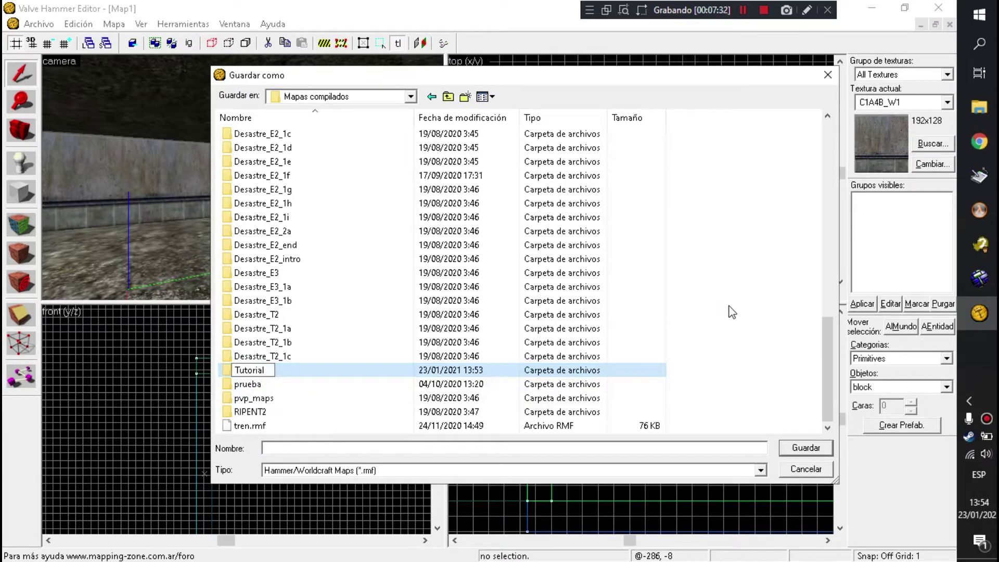
key(Return)
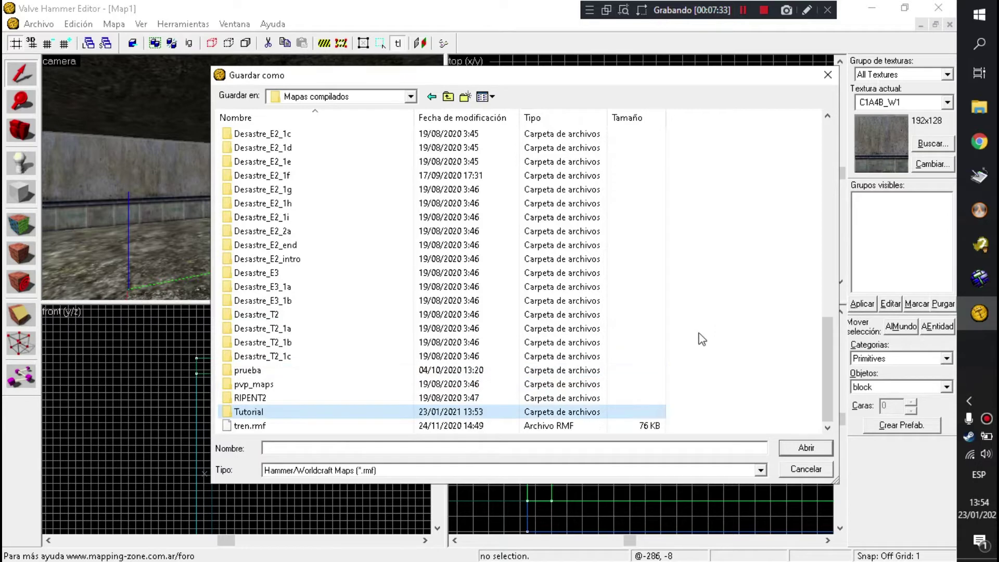
- Save the map as tutorial in RMF format inside the Tutorial folder, and save it once more
double_click(283, 413)
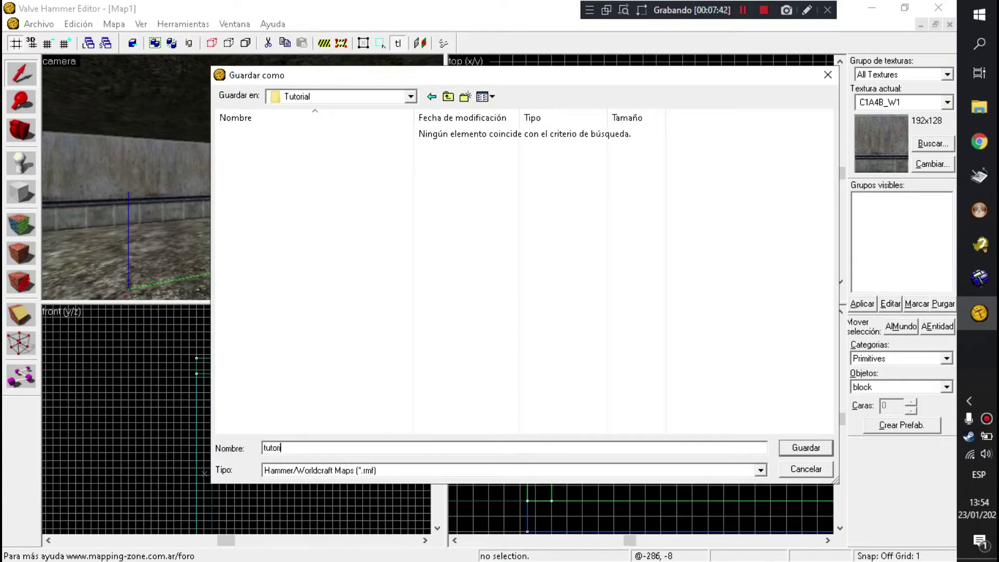
key(Return)
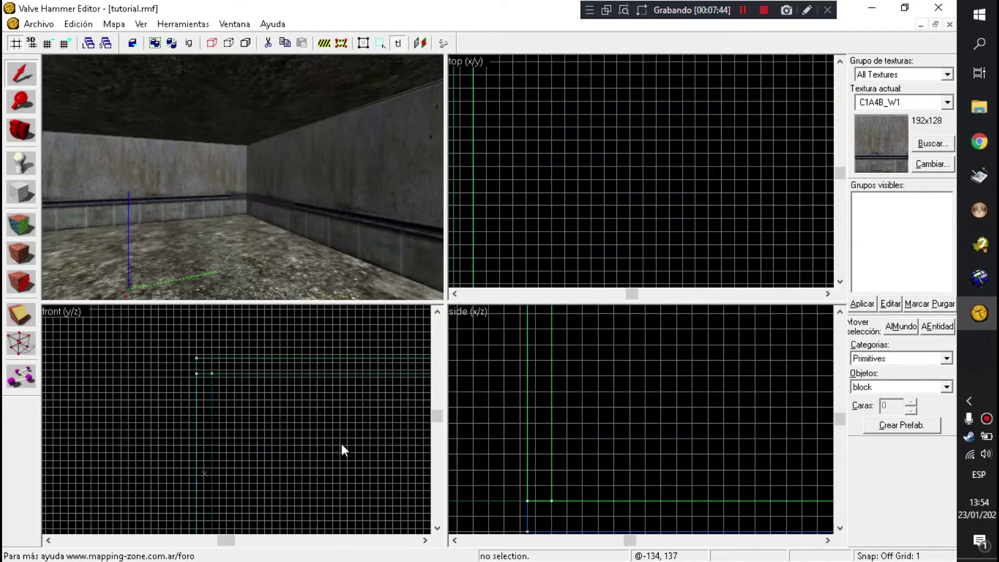
drag(245, 157, 245, 184)
click(46, 24)
click(239, 160)
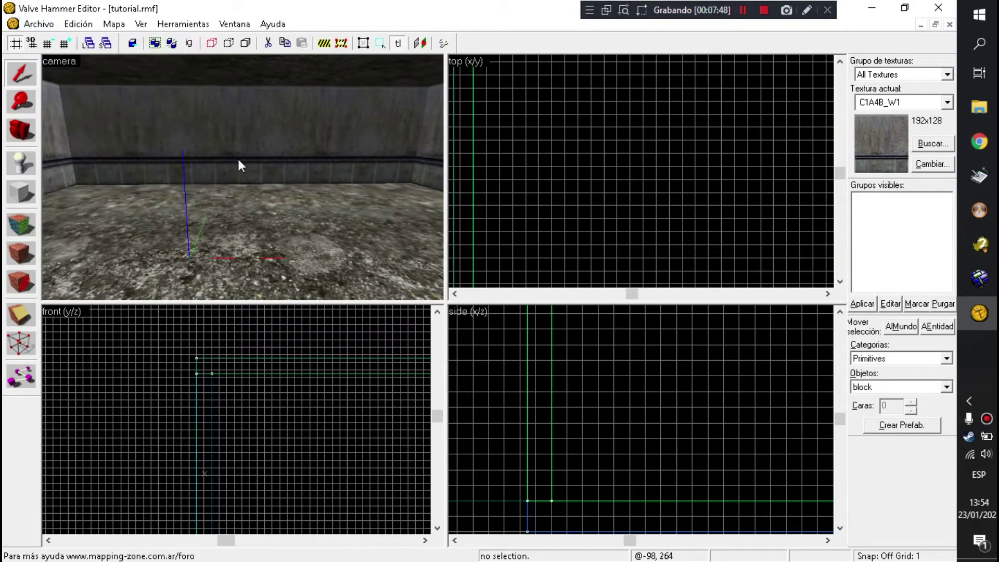
click(31, 25)
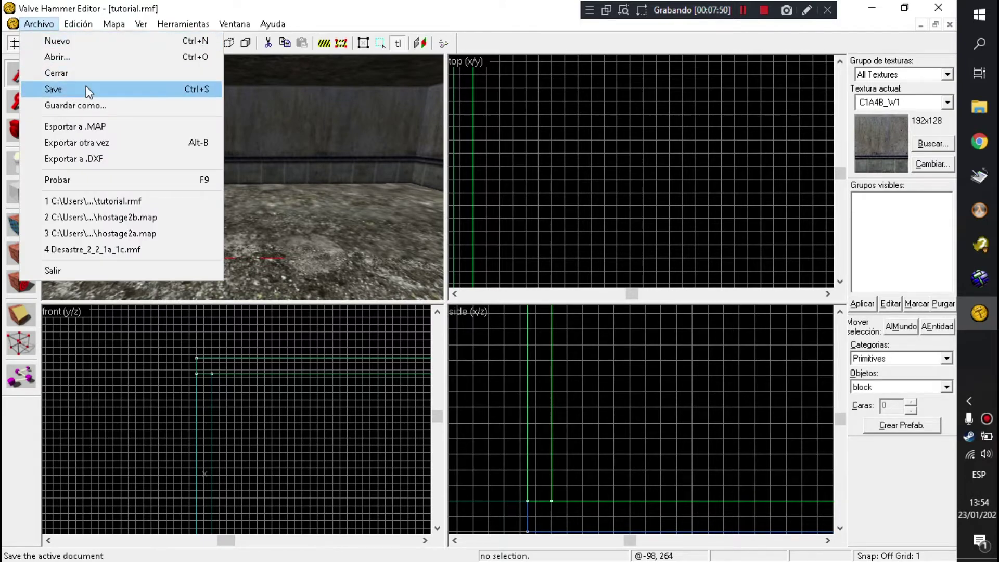
click(83, 87)
- Activate the Entity tool and choose info_player_deathmatch as the entity to place
drag(242, 180, 243, 177)
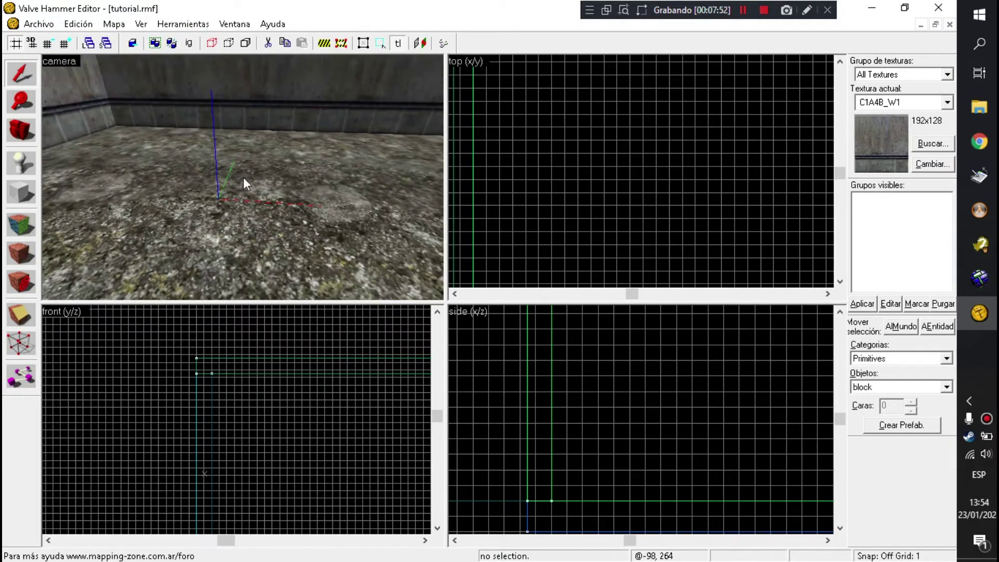
scroll(656, 145, down, 4)
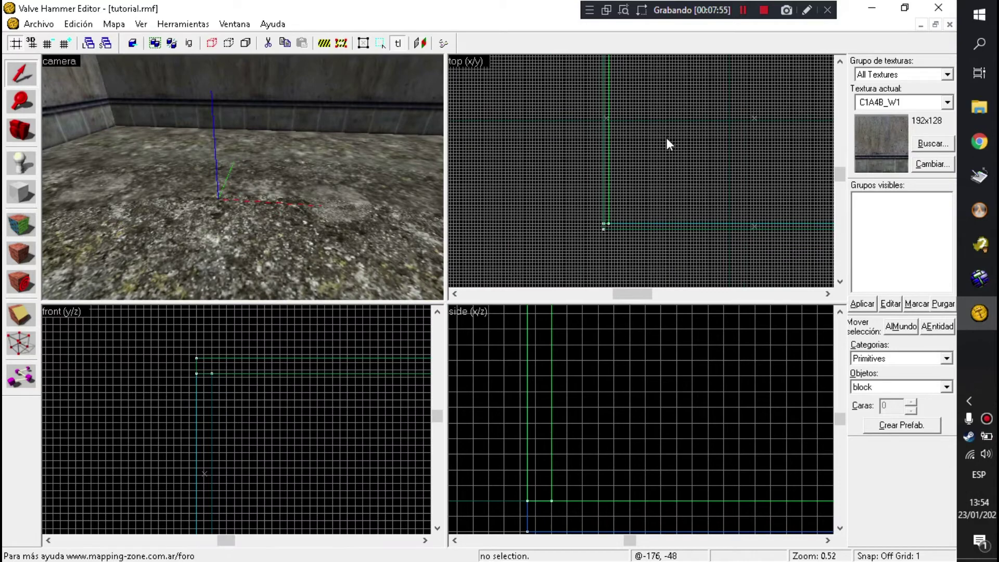
scroll(699, 194, up, 3)
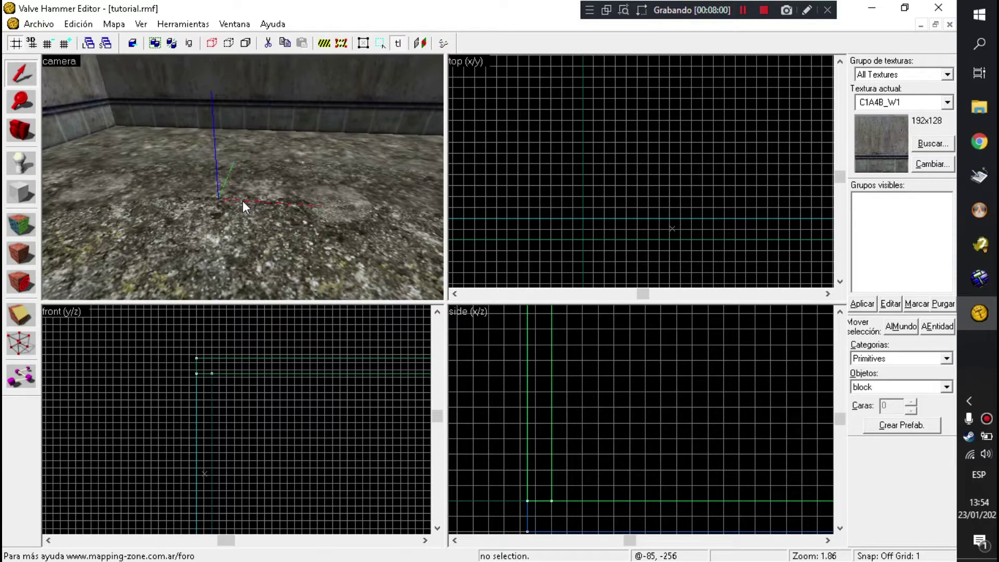
key(shift+e)
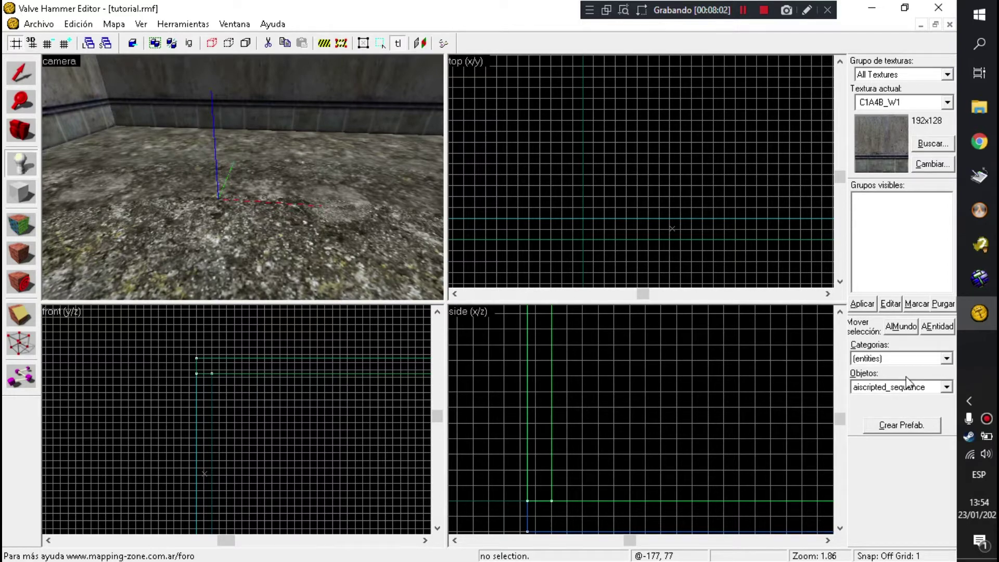
click(948, 388)
click(947, 387)
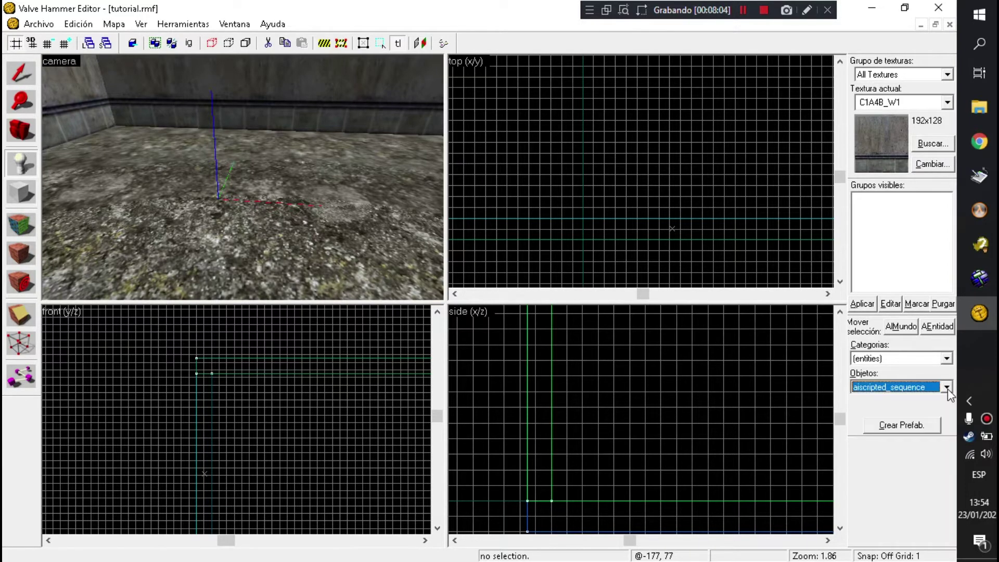
click(947, 387)
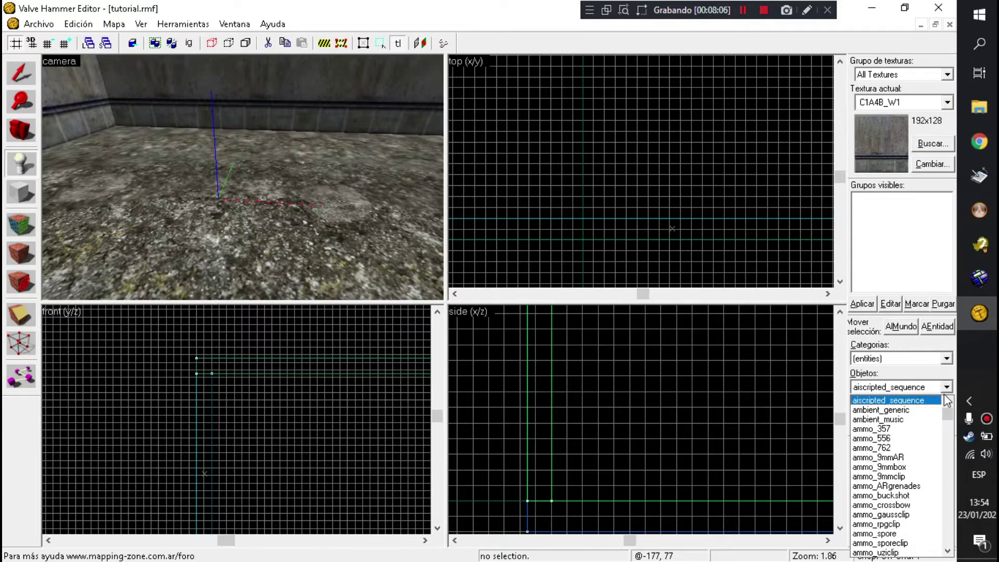
click(946, 389)
key(i)
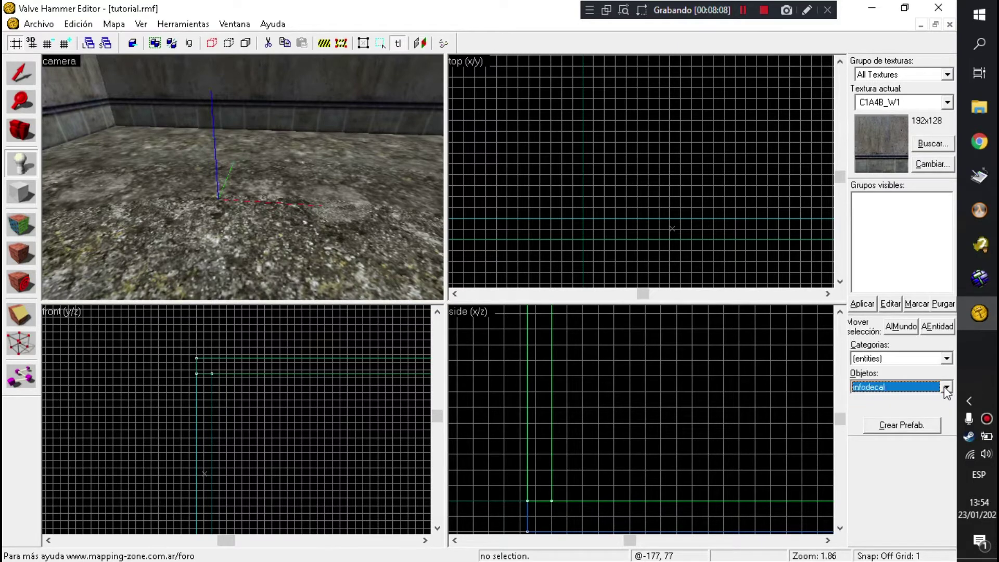
click(946, 388)
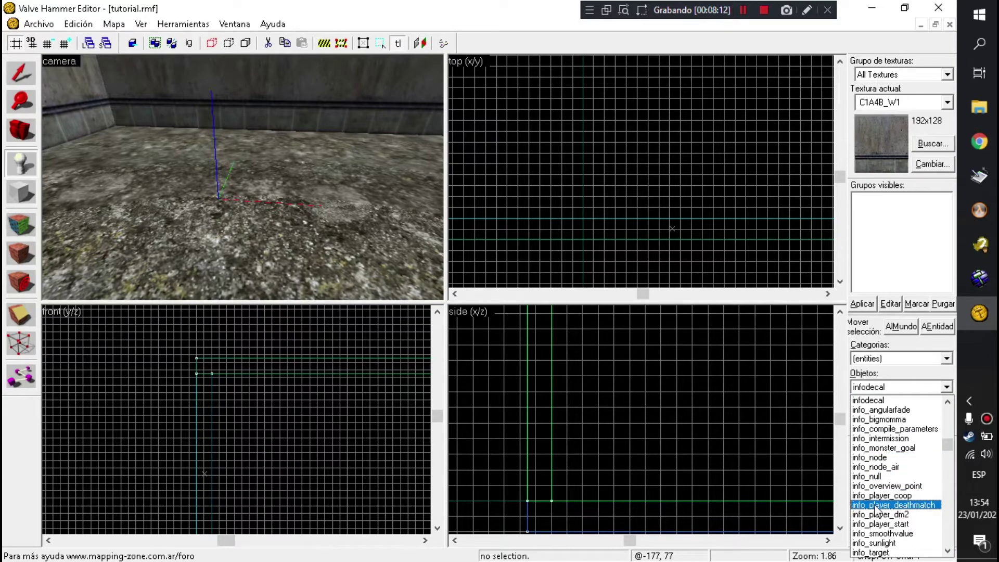
click(909, 506)
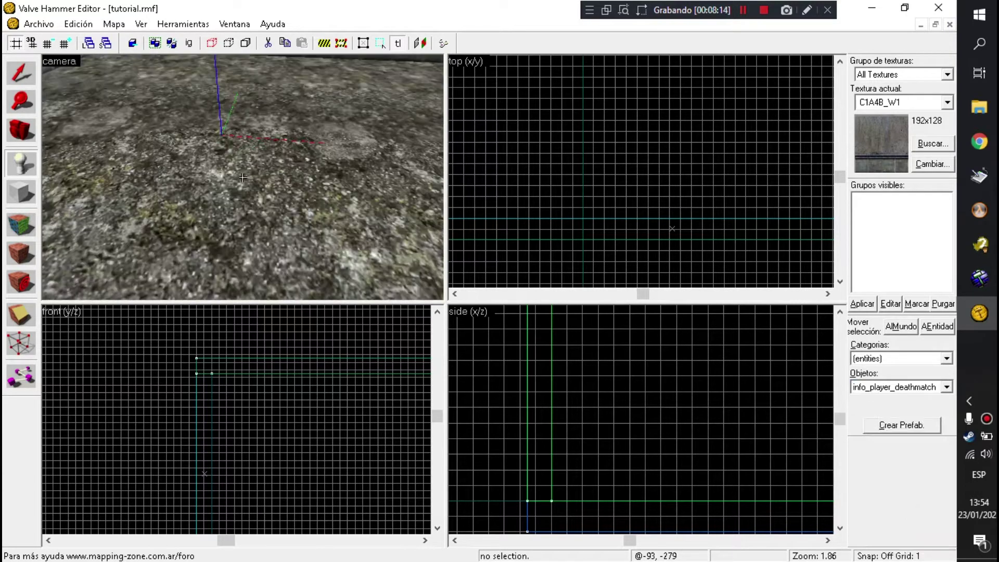
- Place the info_player_deathmatch entity on the room's floor and select it
click(239, 172)
drag(242, 177, 243, 177)
key(shift+s)
click(289, 227)
drag(289, 226, 245, 179)
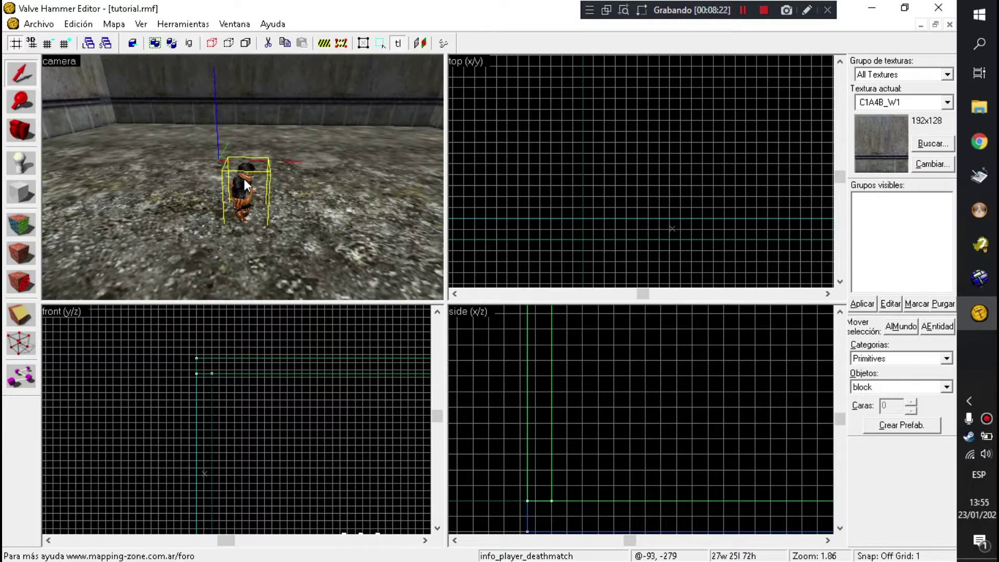
- Set the yaw of the info_player_deathmatch entity to 90 in its object properties
key(alt)
key(alt+Return)
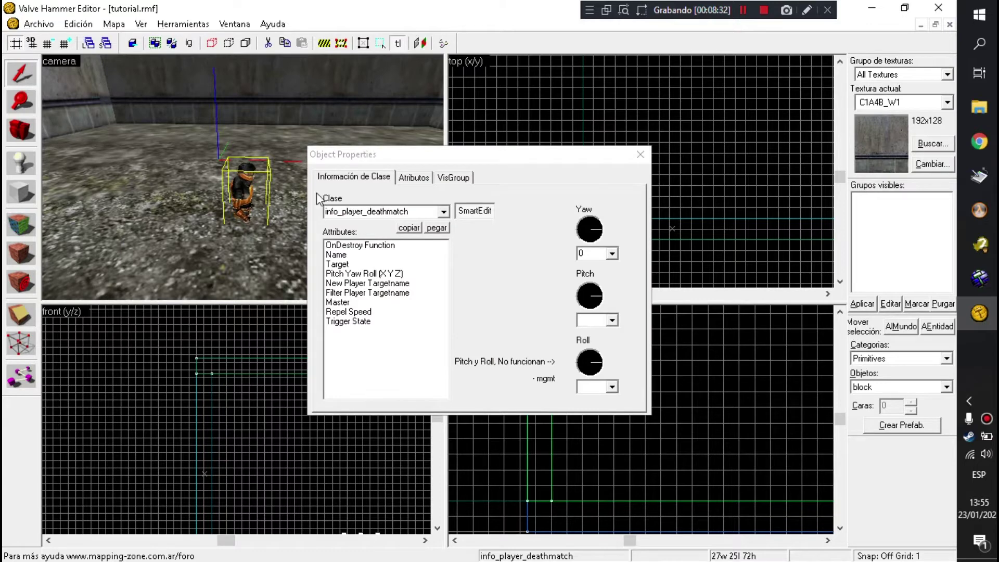
drag(540, 148, 541, 133)
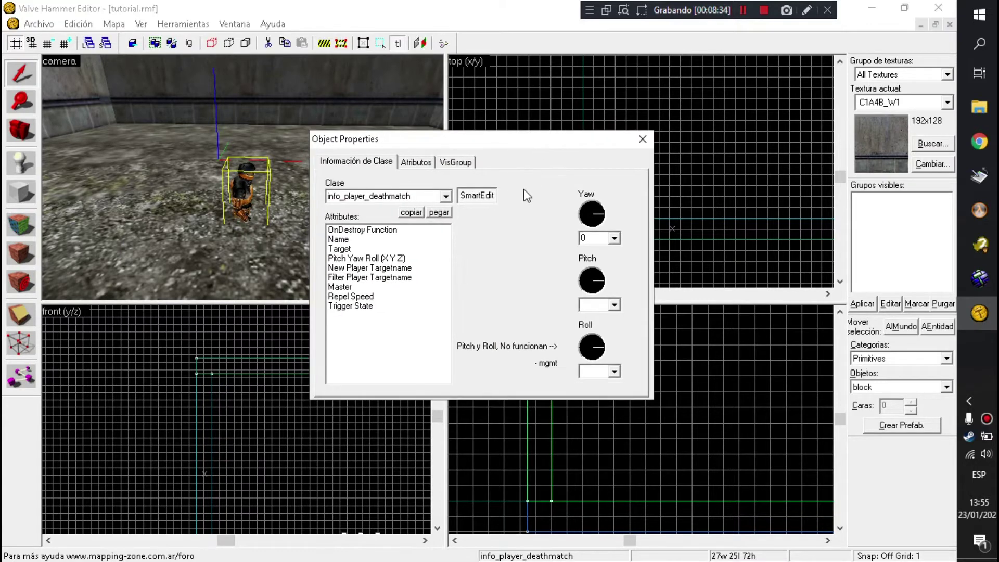
click(719, 213)
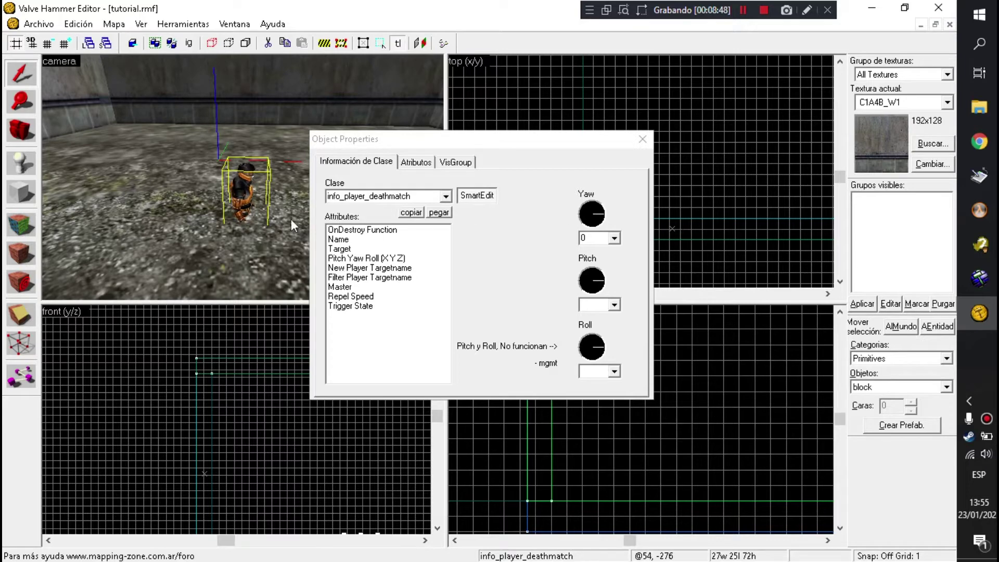
click(593, 214)
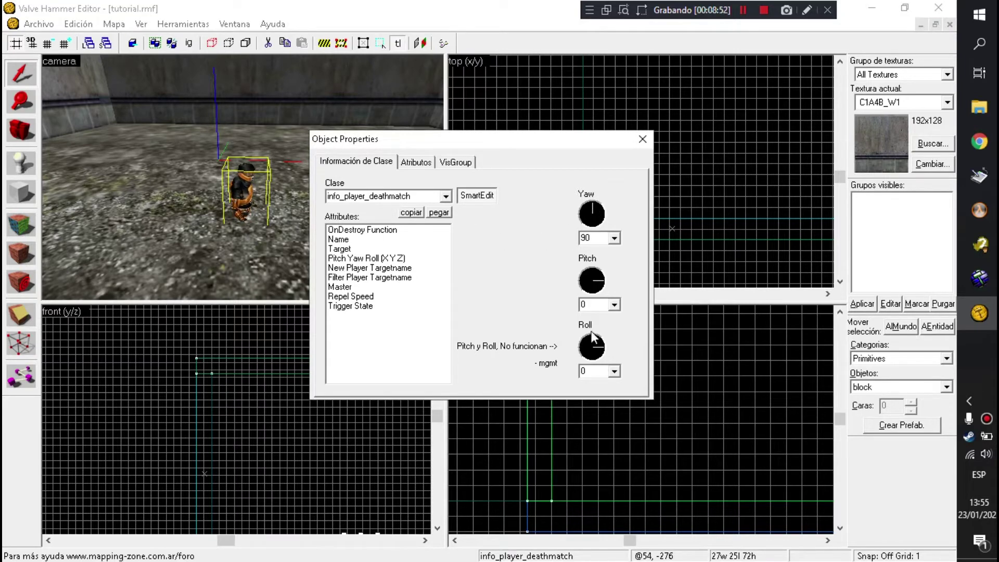
click(638, 145)
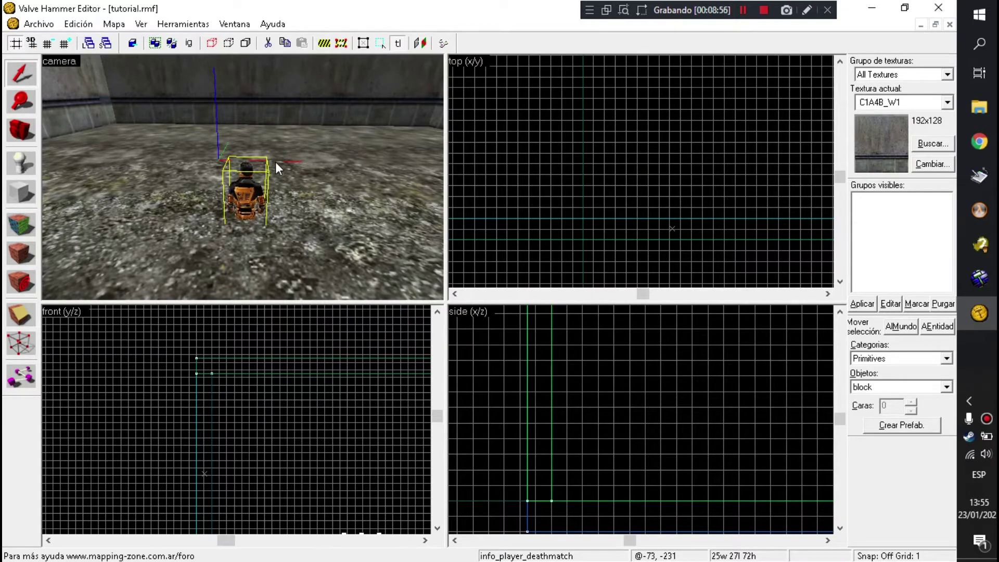
- Set the yaw of the info_player_deathmatch entity to 0270, check its object properties again and close them
key(alt+Return)
double_click(602, 239)
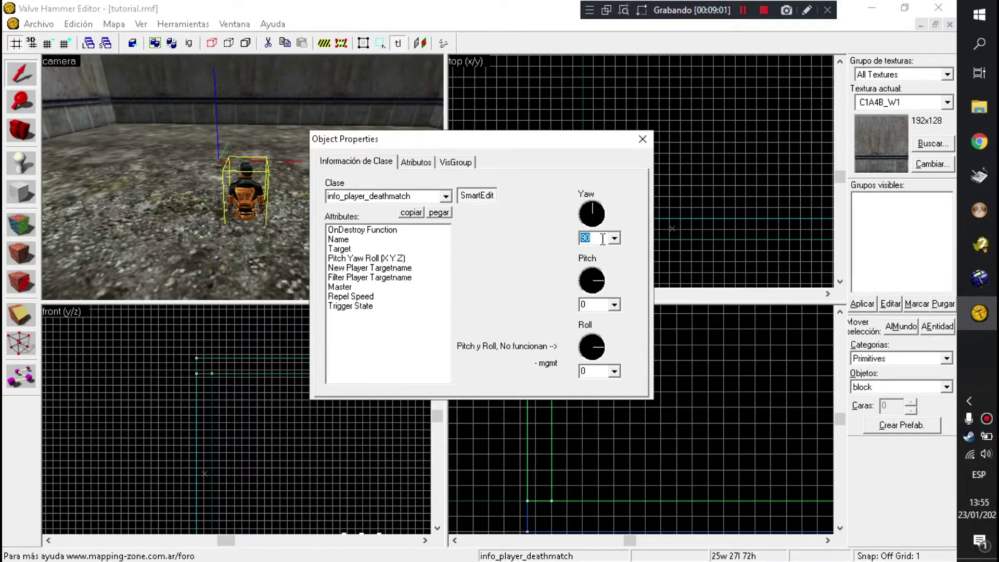
text(0270)
click(644, 138)
key(alt+Return)
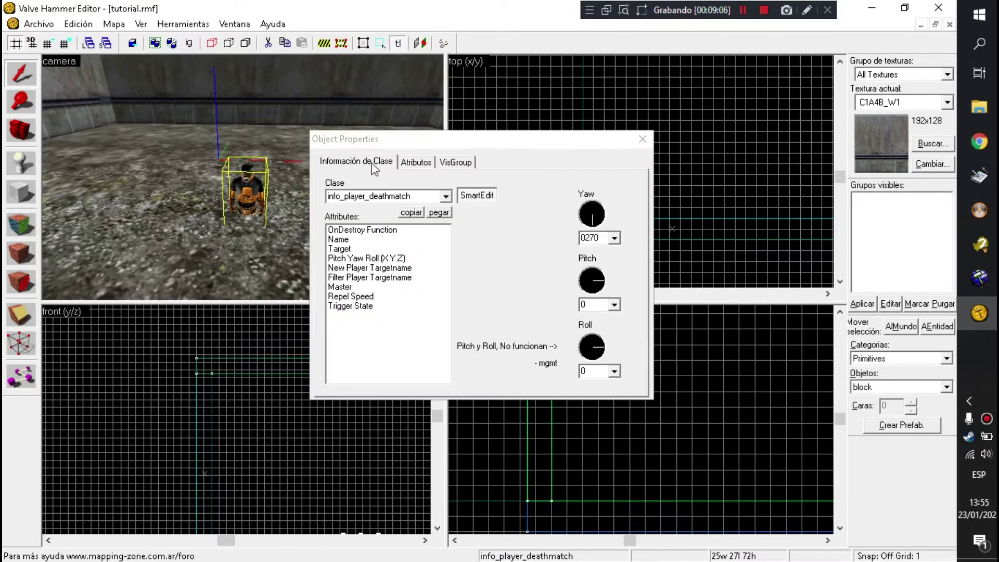
click(643, 138)
- Move the player spawn entity close to the room's lower wall in the top view and deselect it
scroll(264, 217, down, 3)
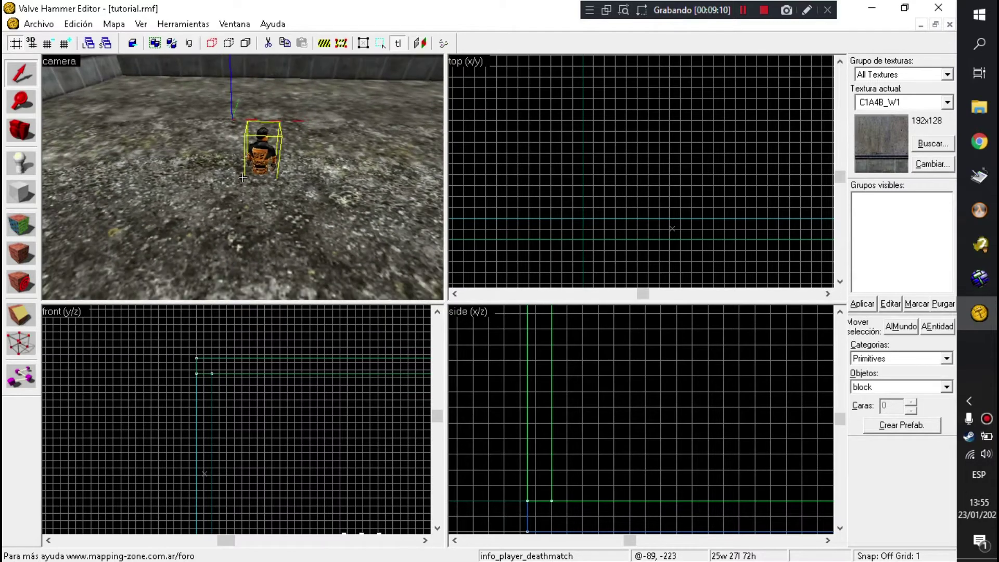
scroll(626, 145, down, 3)
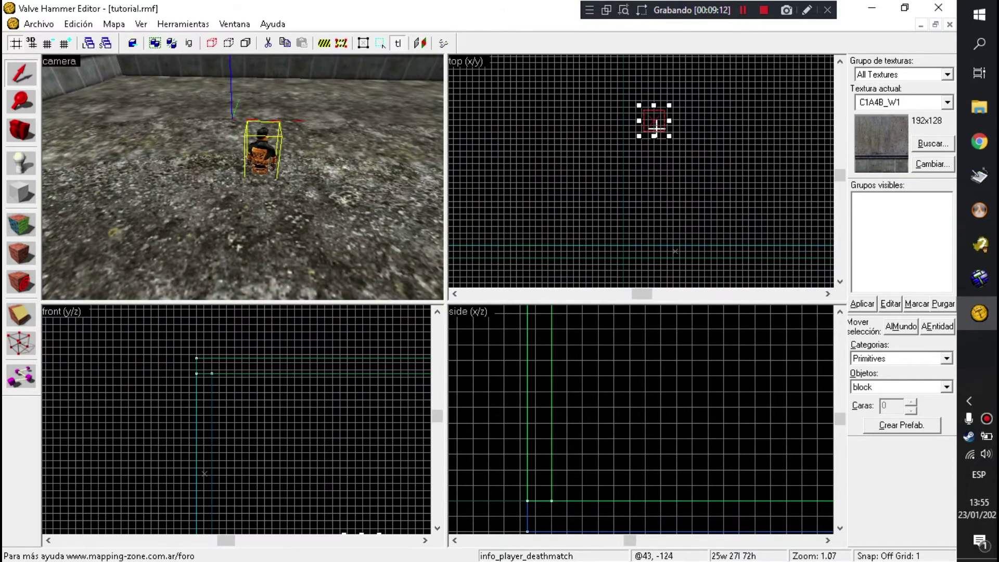
key(shift+e)
scroll(632, 141, up, 3)
click(530, 216)
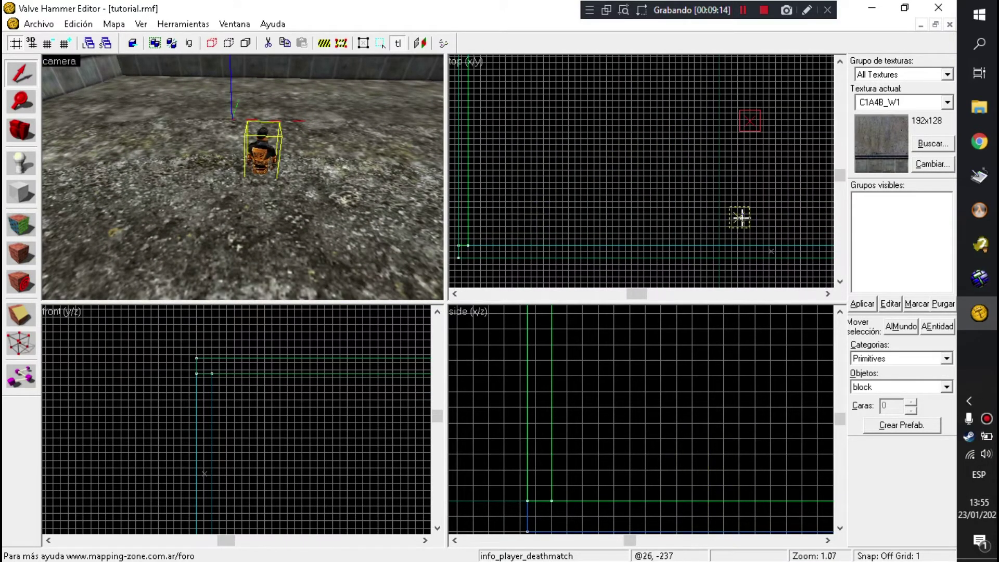
click(774, 217)
key(Return)
scroll(777, 185, up, 6)
drag(760, 134, 759, 131)
scroll(747, 206, up, 1)
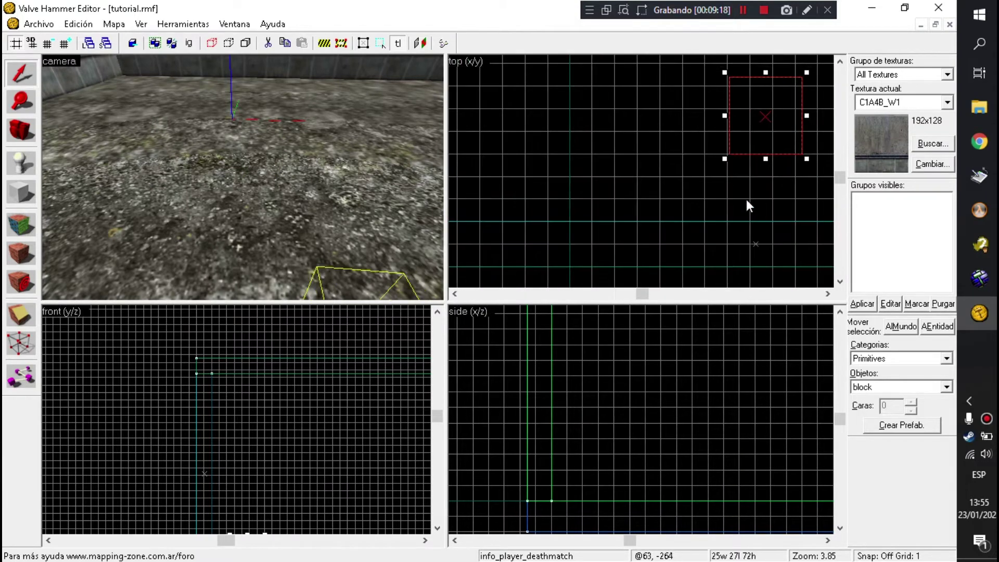
click(742, 216)
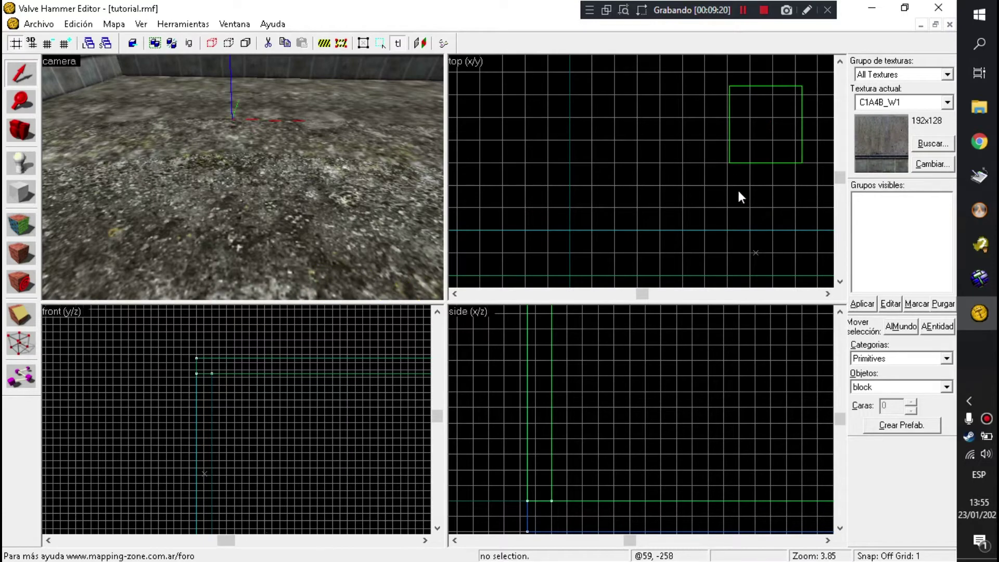
- Select the player spawn entity and raise it in the front view until its feet are just above the floor
drag(250, 160, 287, 204)
click(229, 189)
scroll(289, 448, up, 5)
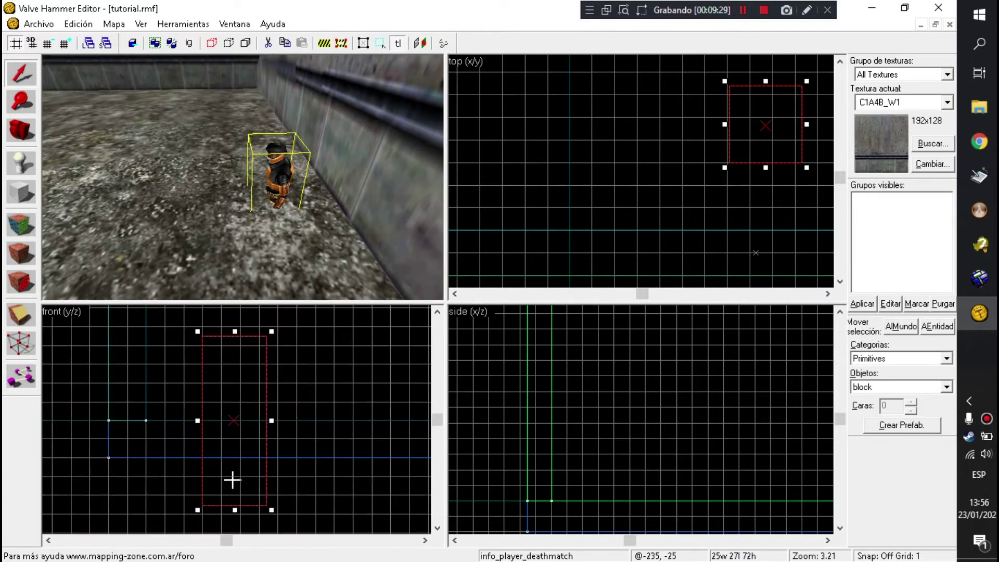
drag(232, 469, 233, 355)
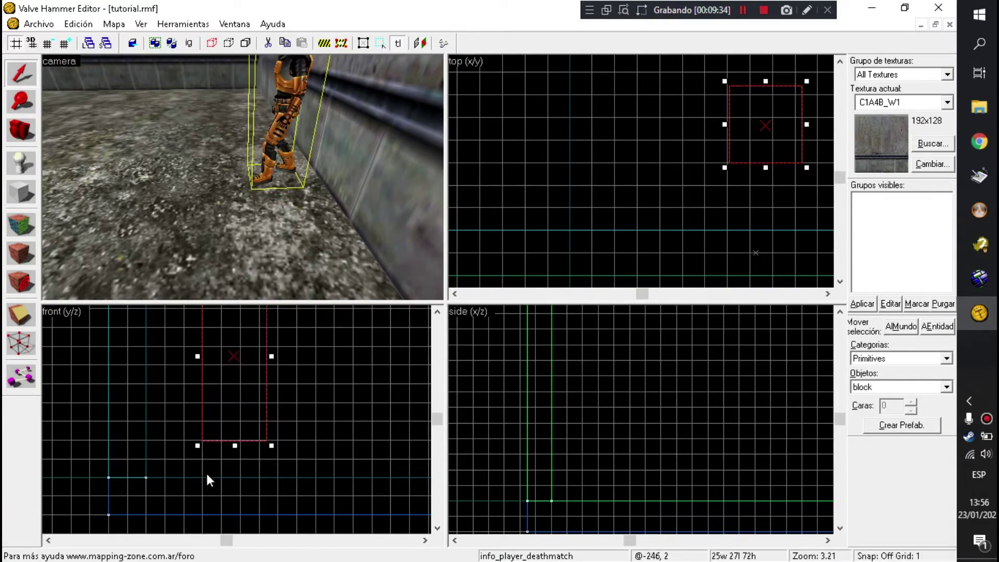
- Check the gap between the player spawn's base and the floor in the front view with temporary selection boxes
scroll(209, 465, up, 1)
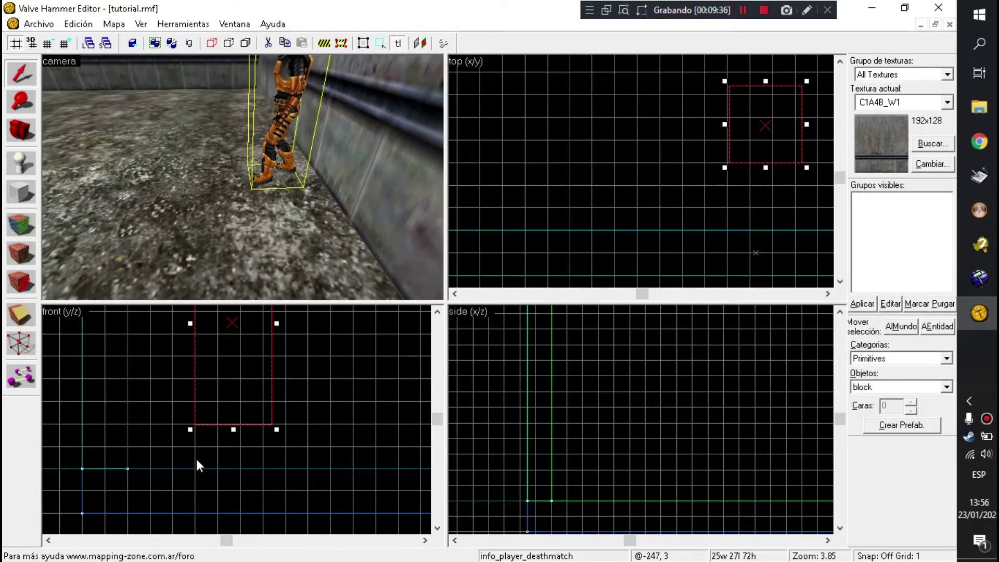
click(195, 459)
drag(185, 423, 199, 462)
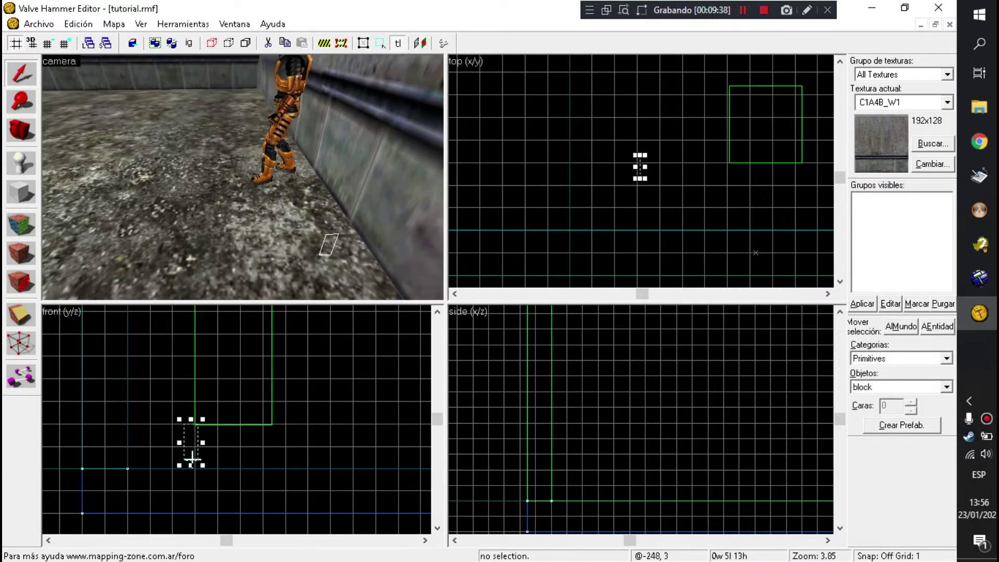
click(192, 463)
click(186, 465)
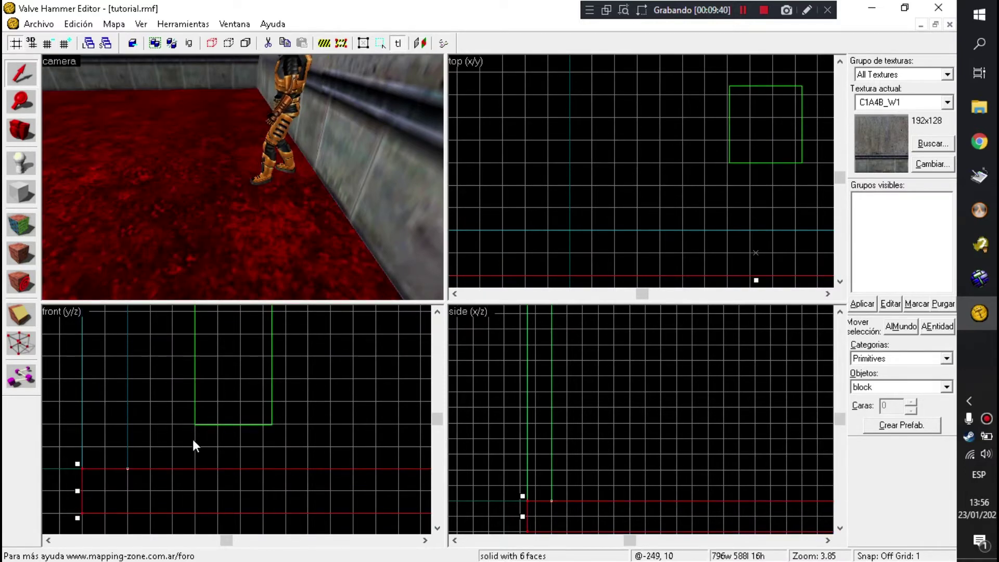
click(192, 439)
mouse_move(200, 431)
mouse_down()
mouse_move(214, 439)
mouse_move(214, 457)
mouse_up()
click(193, 444)
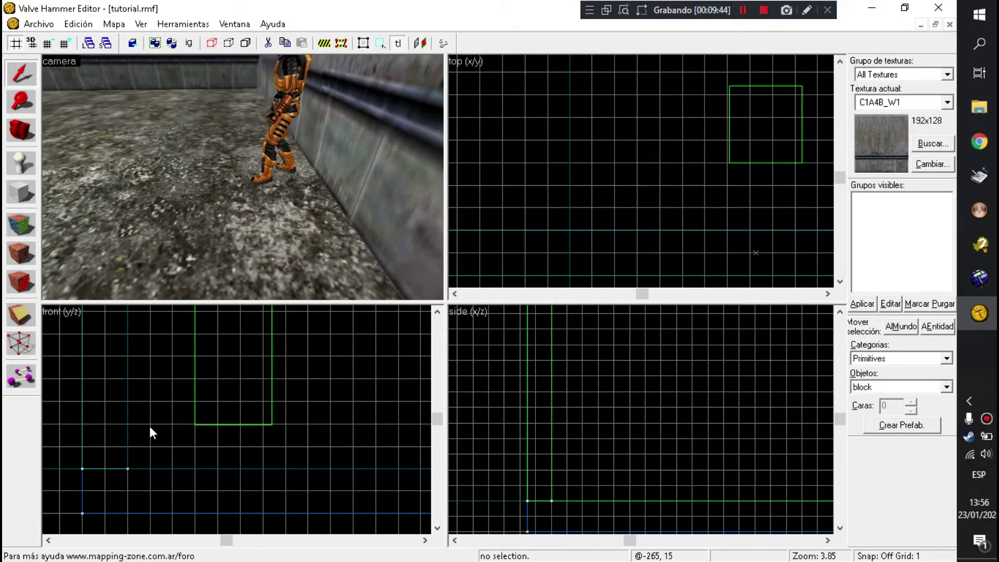
mouse_move(151, 425)
mouse_down()
mouse_move(172, 446)
mouse_move(142, 435)
mouse_up()
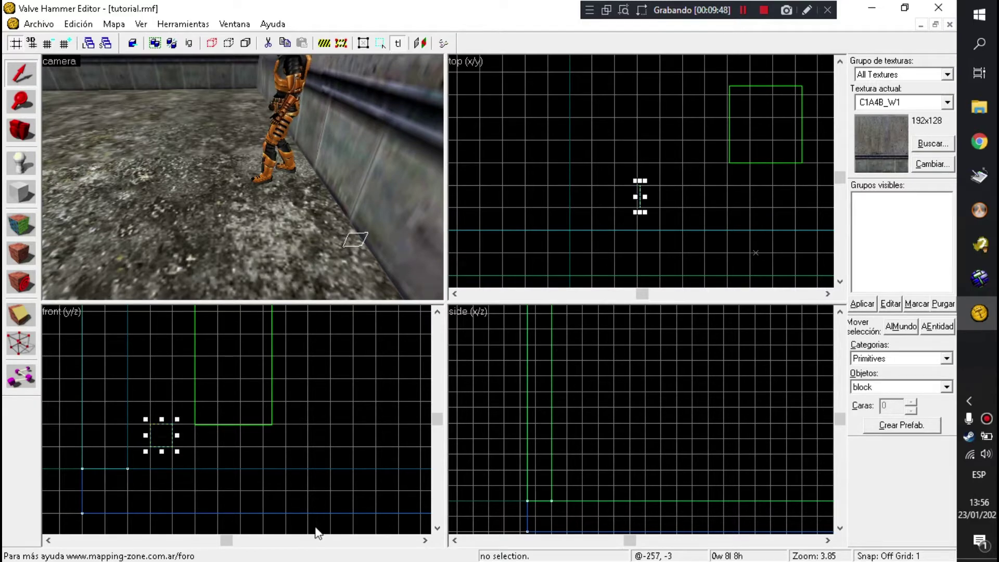
click(210, 437)
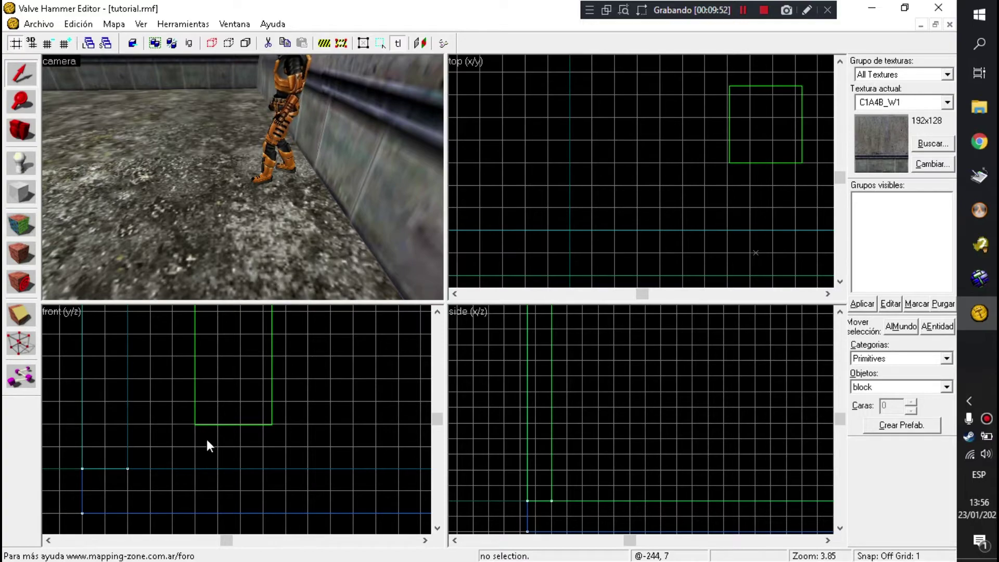
- Examine the spawn model's feet up close in the camera view and mark their clearance above the floor in the front view
key(Left)
key(Up)
key(Up)
key(Up)
key(Up)
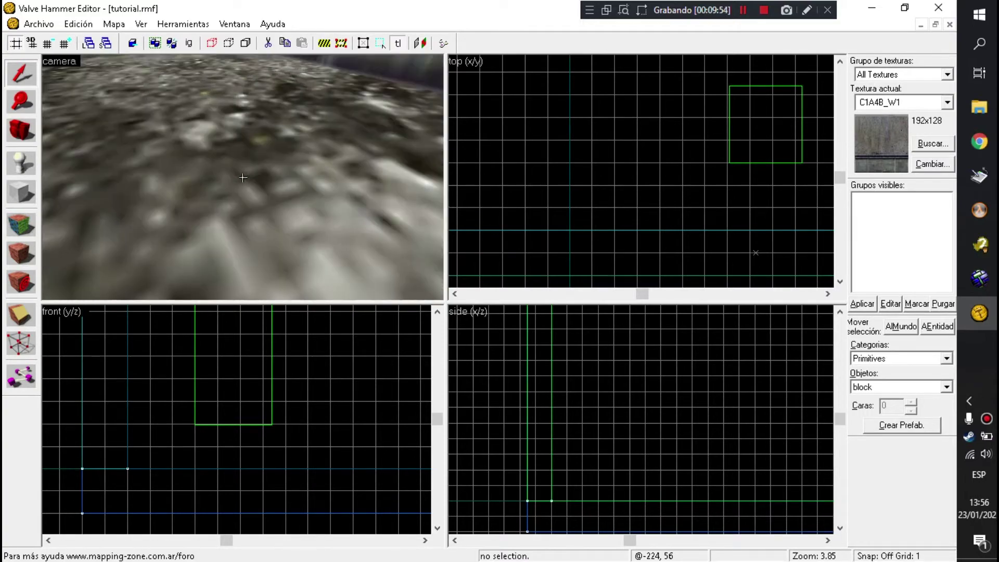
click(174, 426)
drag(183, 466, 196, 466)
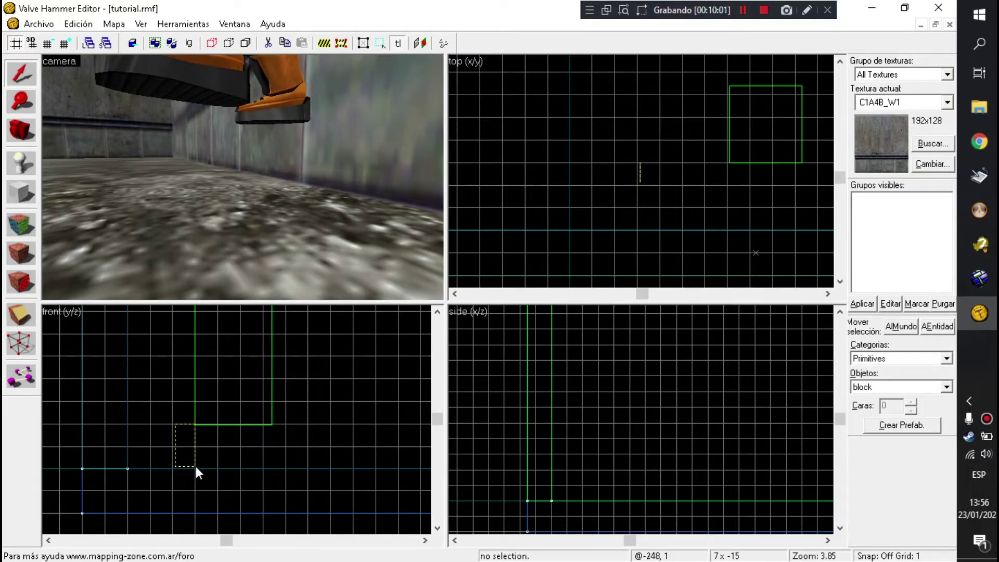
key(Escape)
key(Down)
key(Down)
key(Down)
key(Down)
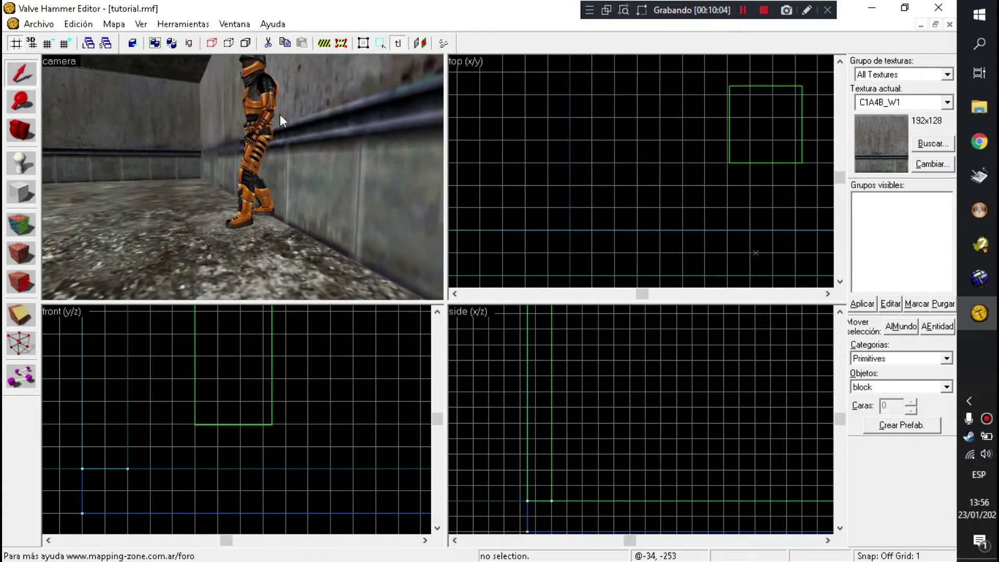
- Duplicate the info_player_deathmatch entity and place the copy beside the original along the wall in the top view
drag(223, 136, 243, 177)
key(Down)
key(Down)
click(229, 166)
click(618, 127)
key(Return)
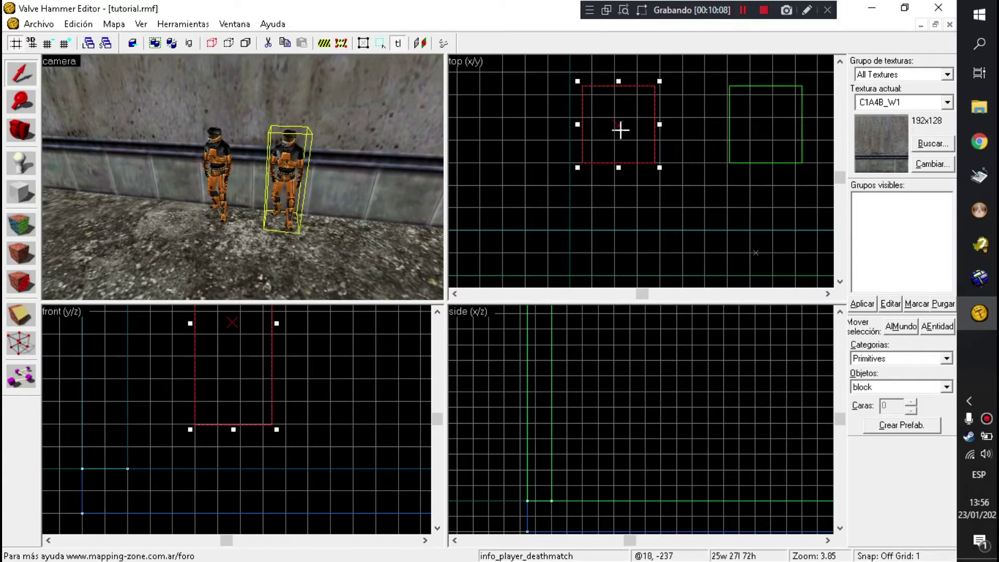
- Duplicate the pair of player spawns into a second row further into the room and deselect them
mouse_move(742, 138)
shift+mouse_down()
mouse_move(729, 67)
mouse_move(698, 47)
shift+mouse_up()
key(Escape)
click(289, 203)
key(Escape)
- Save the tutorial.rmf map and keep it open
click(36, 24)
click(76, 87)
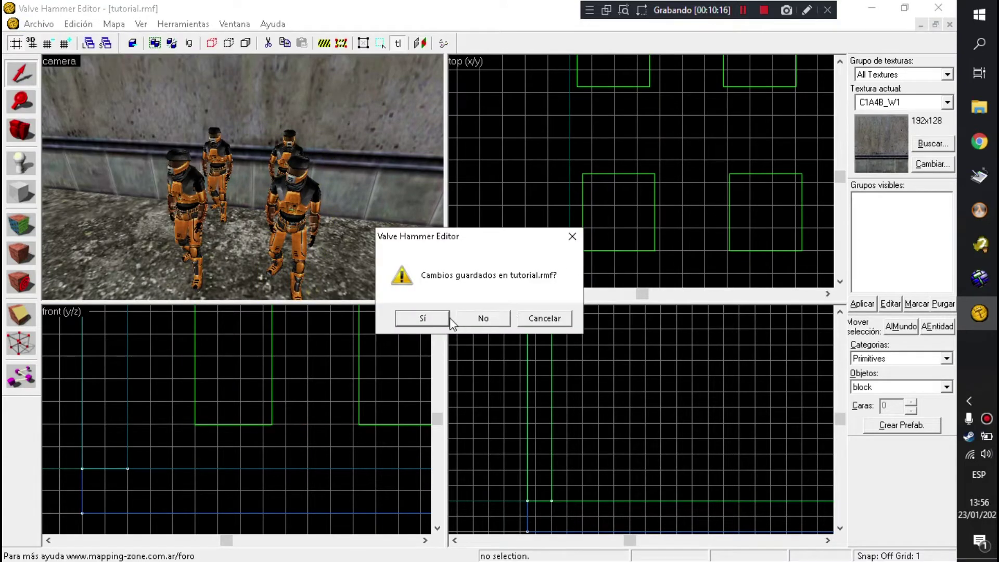
click(572, 237)
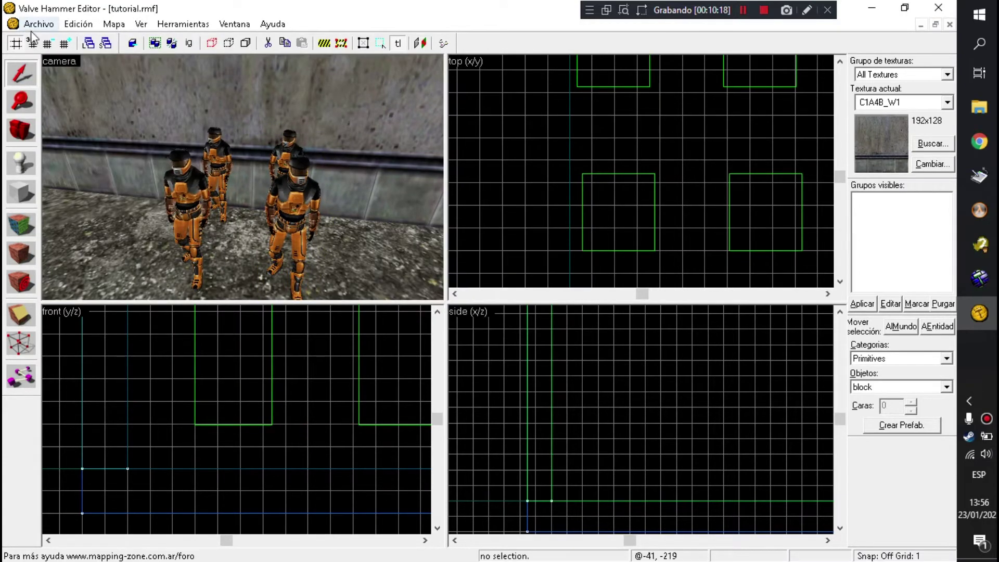
click(40, 24)
click(68, 88)
- Sample the NULL texture from an outer face of the room as the current texture and leave Face Properties
key(z)
key(w)
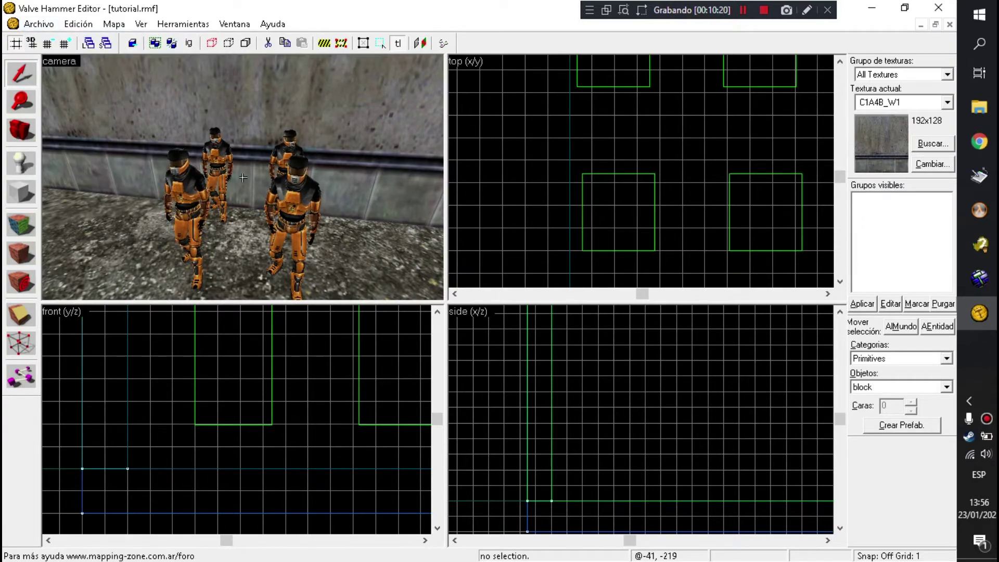
key(s)
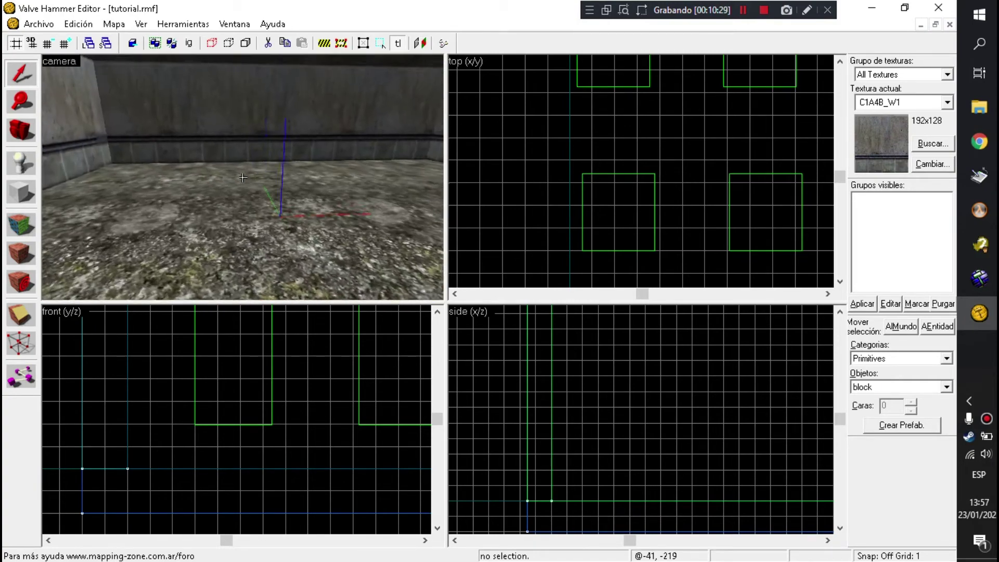
key(z)
key(shift+a)
click(242, 176)
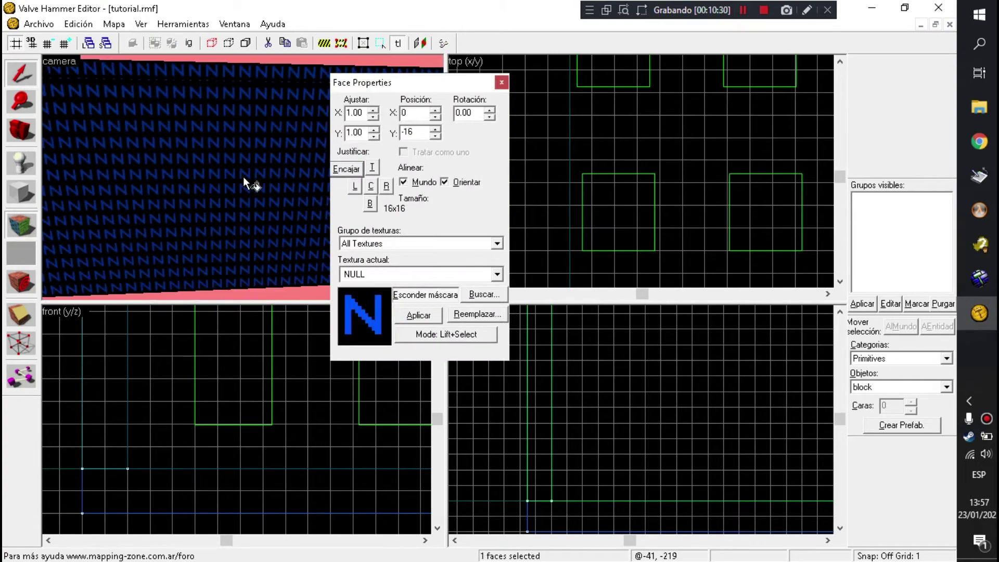
key(shift+a)
key(z)
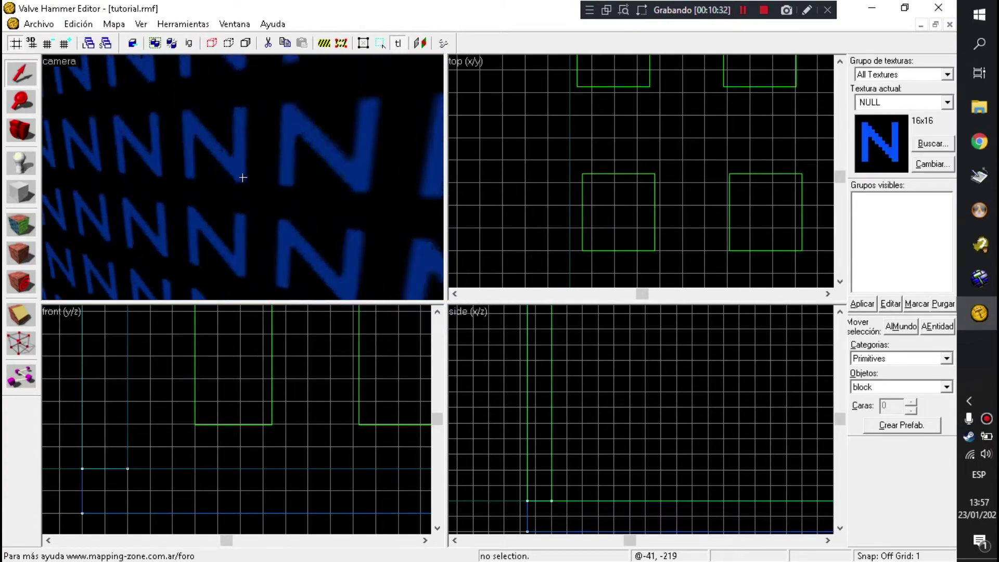
- Examine the room's interior and the view from behind the player spawns in the camera view
key(d)
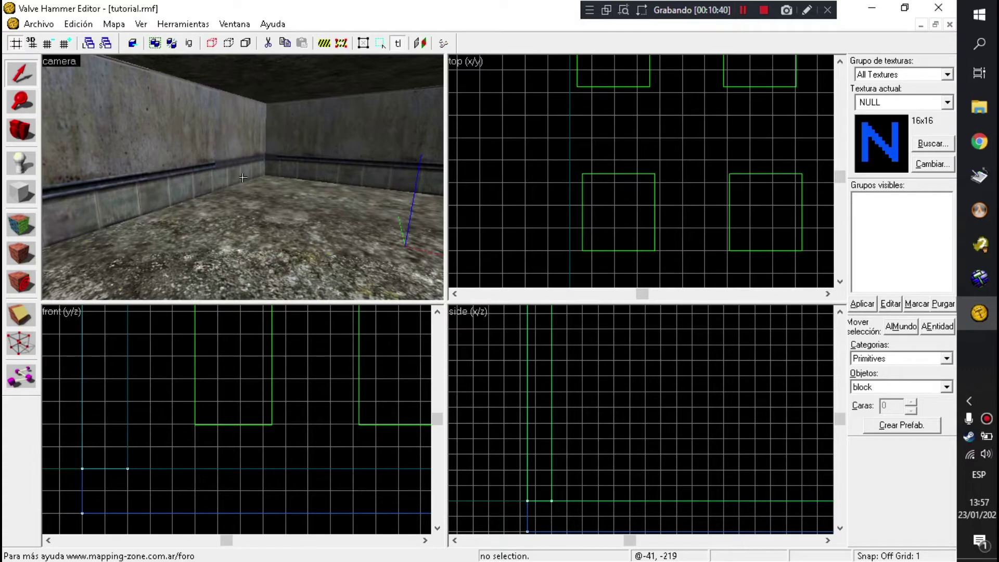
key(Left)
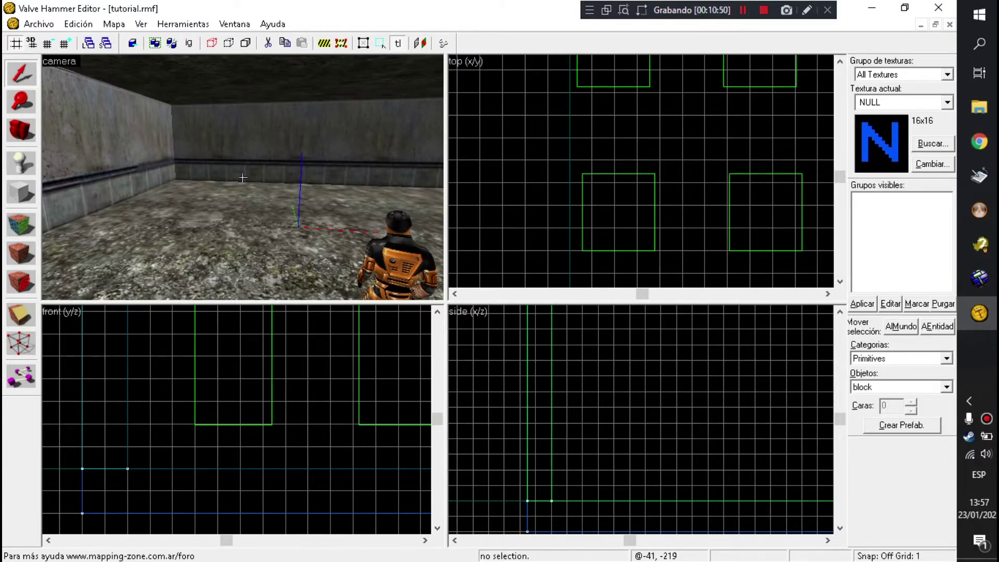
key(Right)
key(Down)
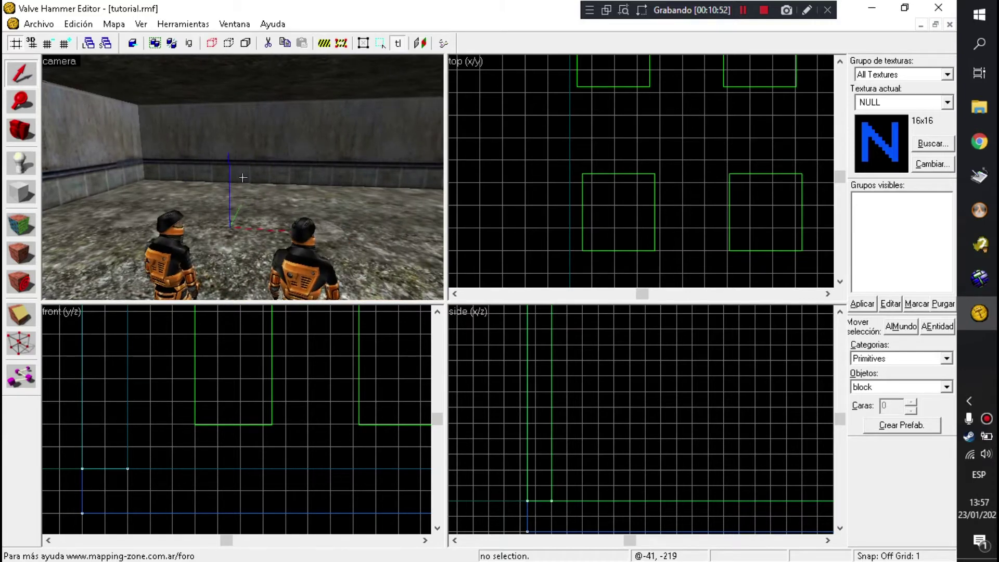
key(Left)
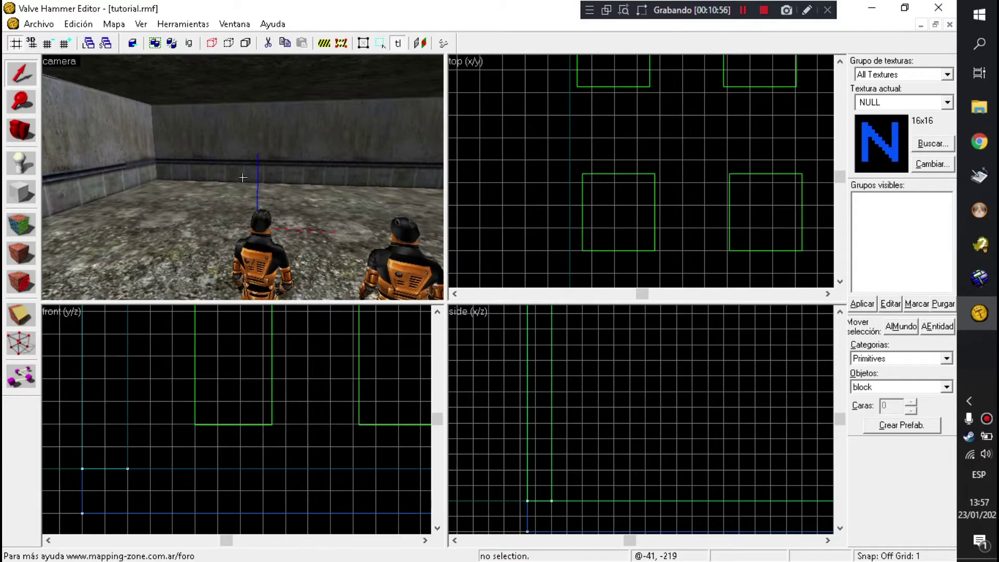
key(Right)
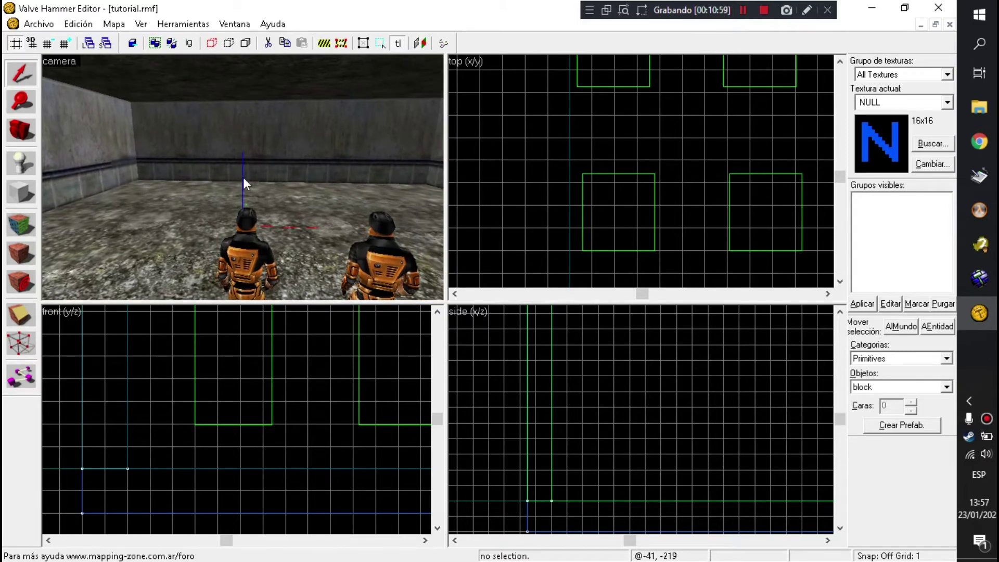
key(Left)
- Position a 16-unit-thick wall across the room in front of the player spawns in the top view
click(245, 176)
scroll(596, 139, down, 2)
scroll(595, 139, down, 10)
scroll(551, 113, up, 3)
scroll(544, 236, up, 8)
mouse_move(544, 235)
mouse_down()
mouse_move(535, 216)
mouse_move(522, 222)
mouse_up()
drag(223, 143, 432, 214)
drag(516, 241, 518, 114)
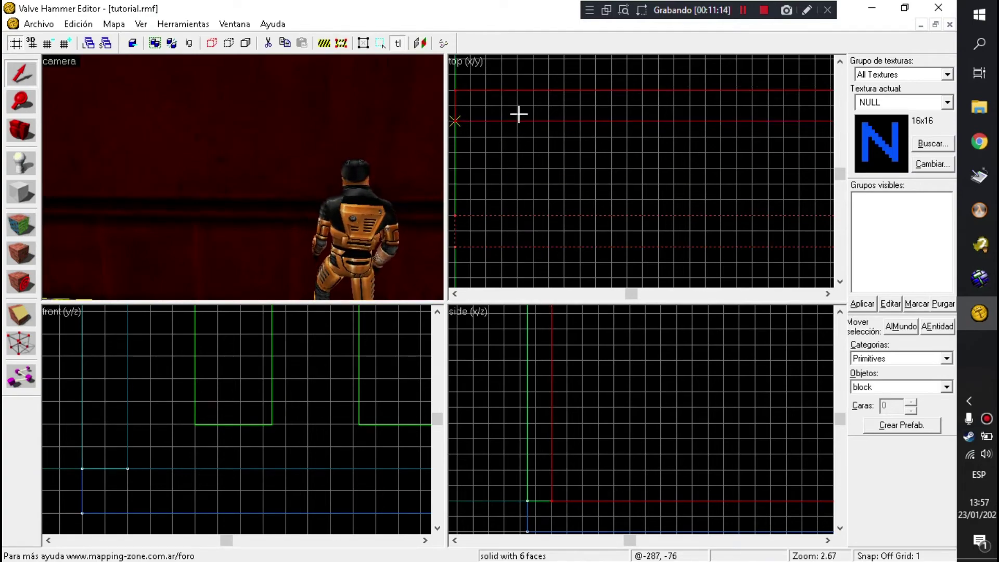
- Shorten the wall in front of the spawns to 772 units wide so it fits between the side walls, and deselect it
scroll(593, 123, down, 2)
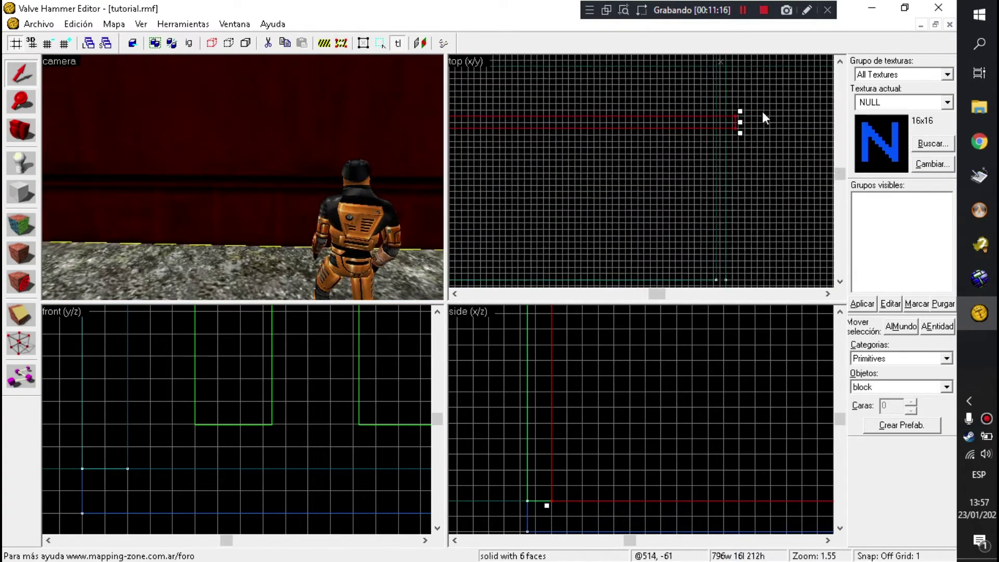
scroll(692, 138, up, 2)
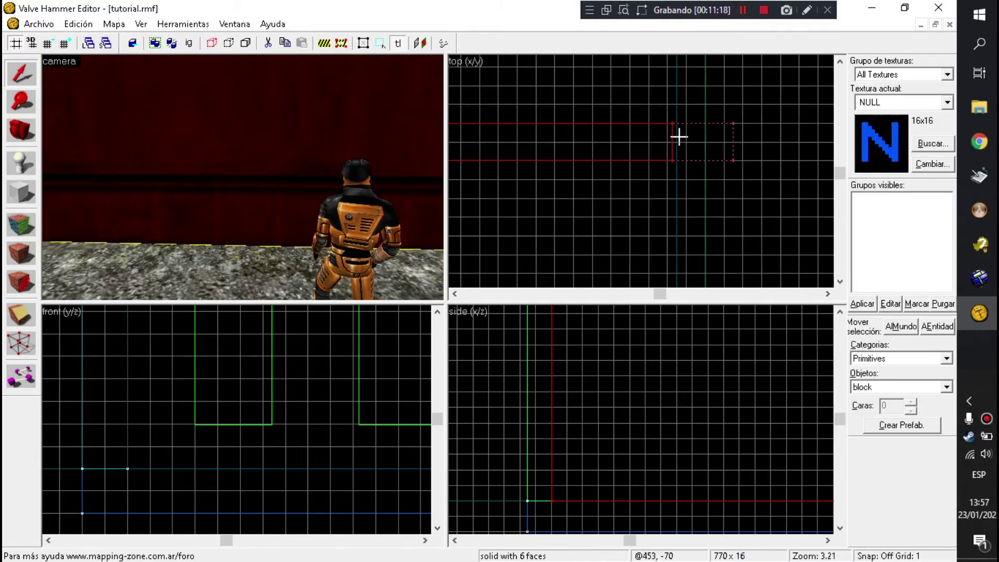
drag(277, 127, 243, 178)
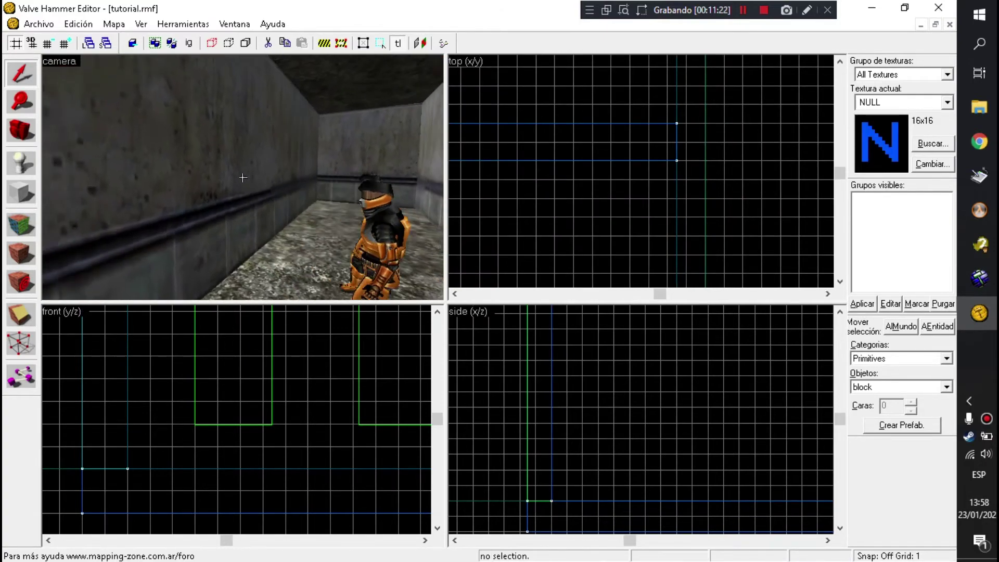
- Inspect the textures of the wall's inner face and an outer NULL face with Face Properties
key(shift+a)
click(242, 151)
key(z)
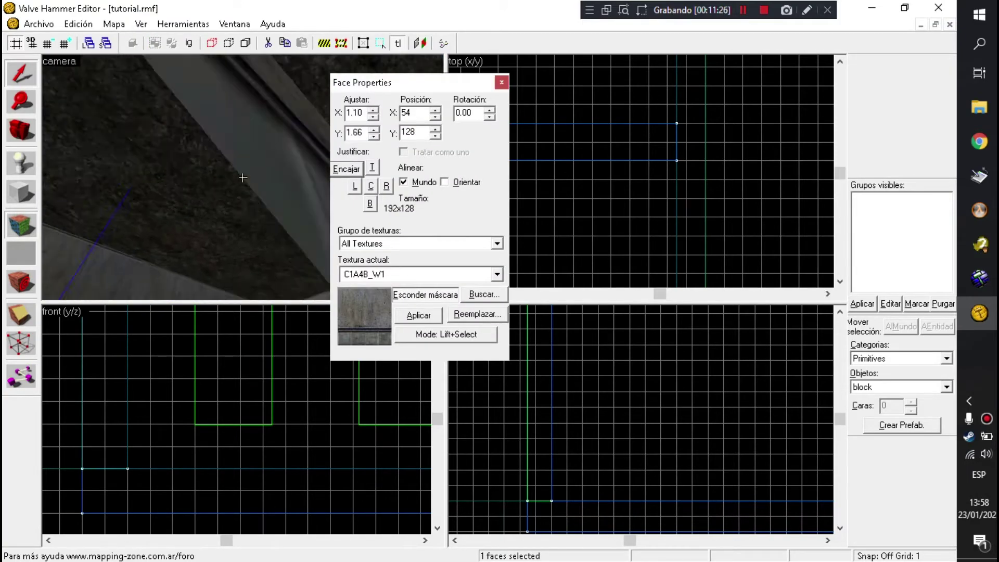
click(243, 178)
click(242, 178)
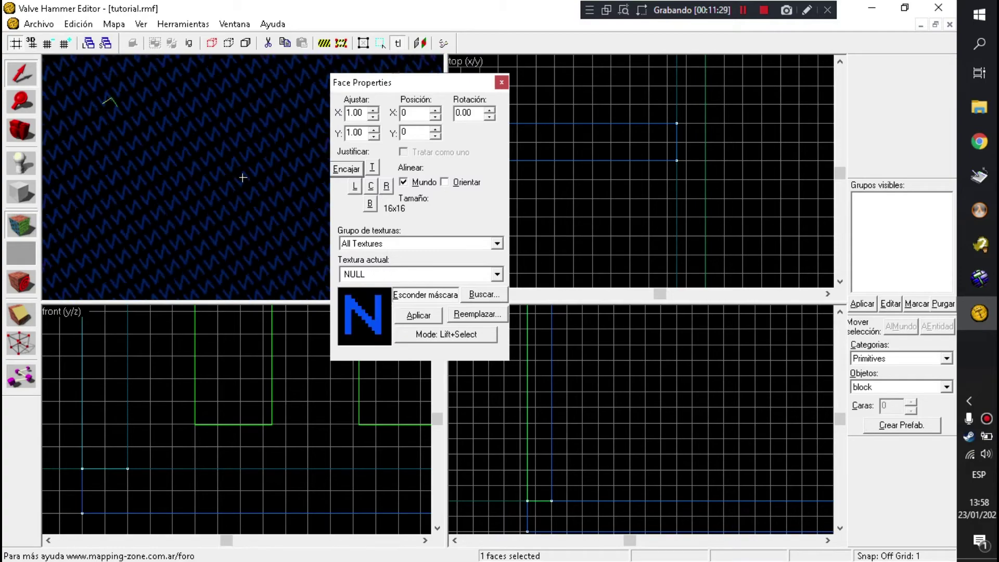
key(z)
key(shift+a)
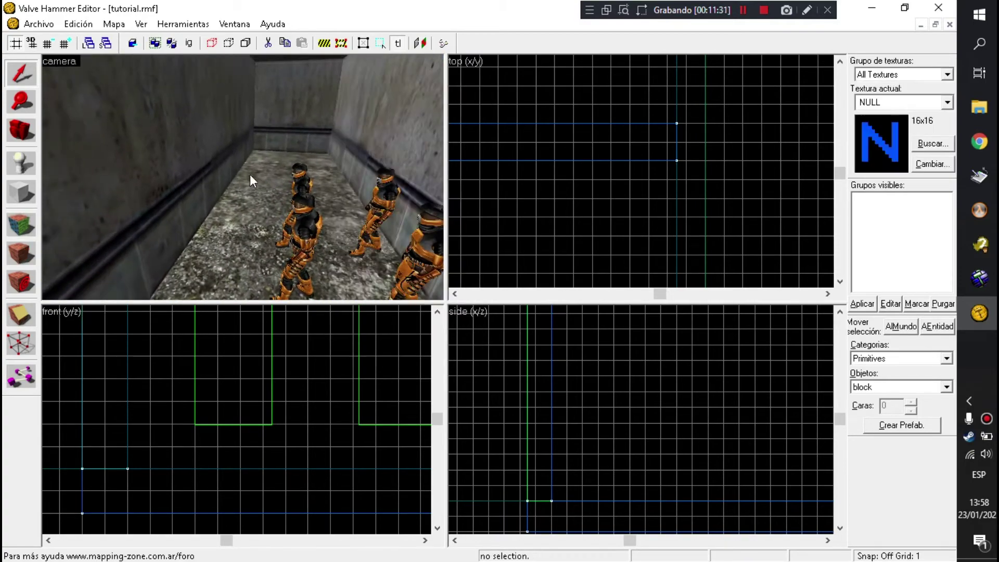
- Save the map with the wall in its new position
key(z)
click(38, 29)
click(82, 90)
- Inspect the narrowed room, its side walls and the player spawns in the camera view
key(z)
key(s)
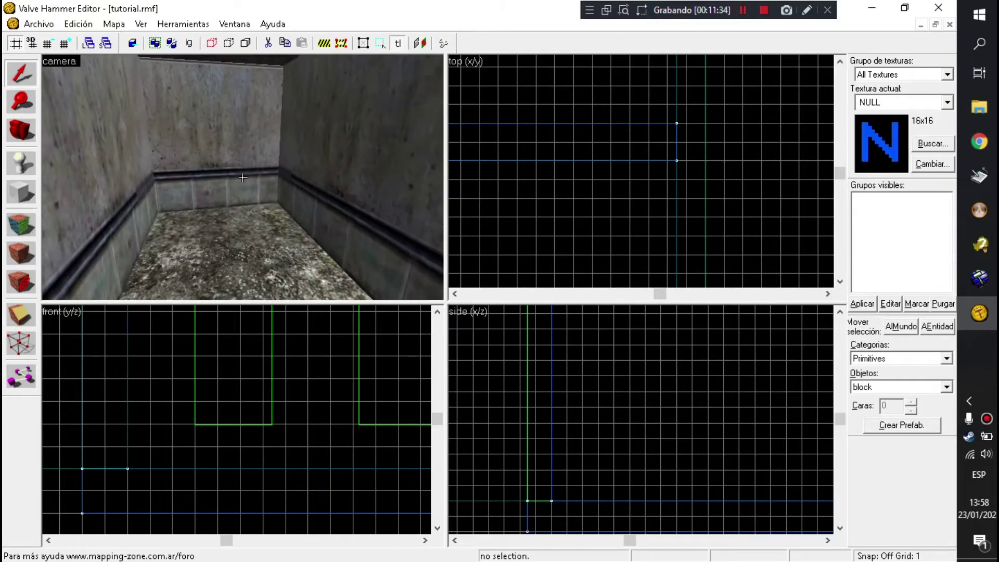
key(w)
key(z)
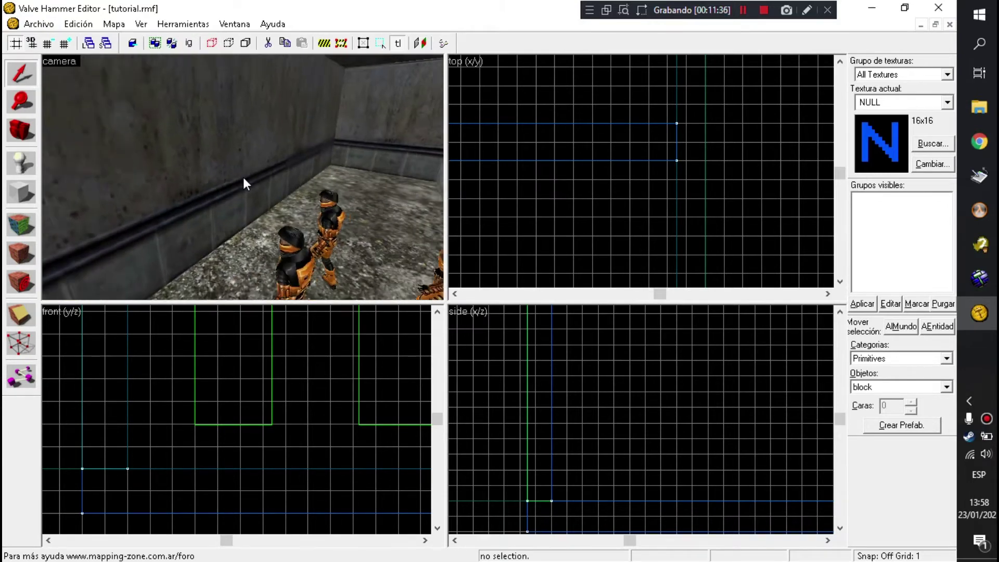
key(s)
key(Left)
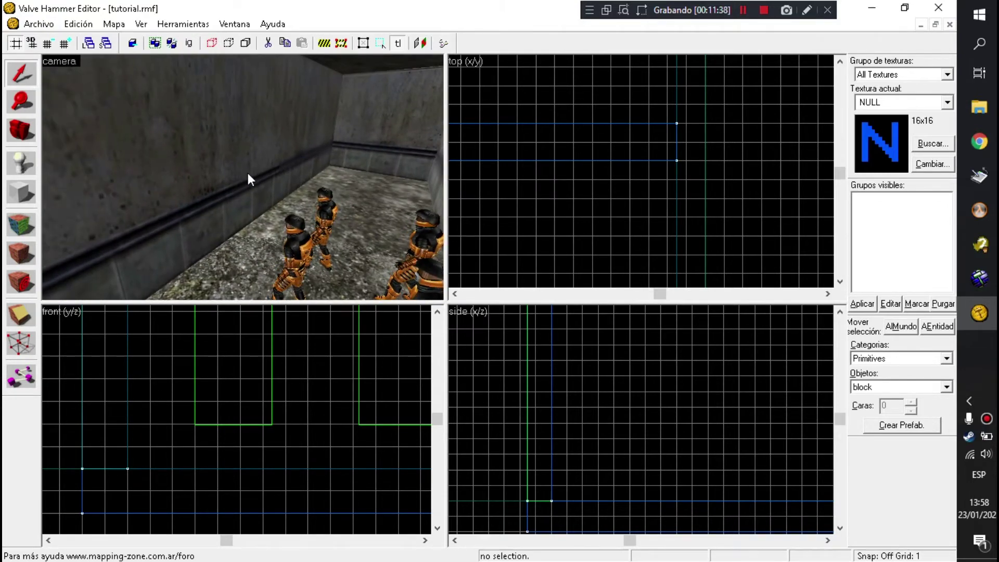
click(245, 167)
click(291, 121)
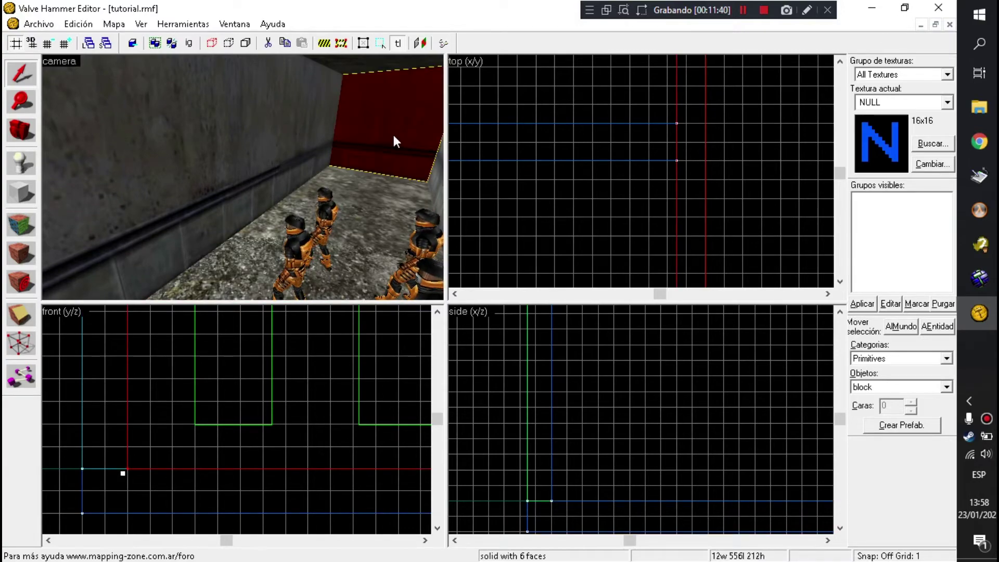
key(z)
key(w)
key(z)
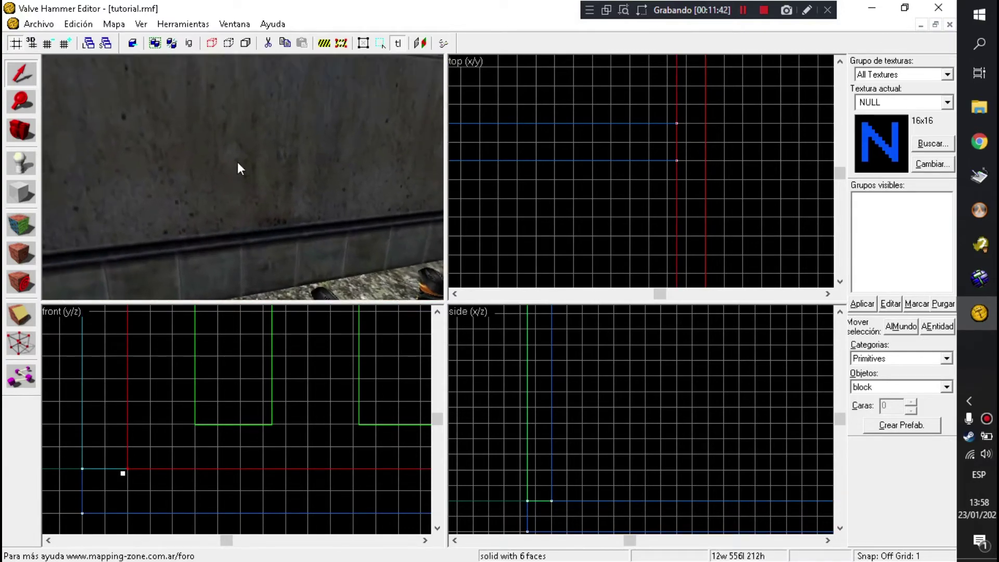
- Duplicate the 772-unit-wide wall, placing the copy flush against its spawn-facing side and offset sideways so it starts near the spawns
click(413, 179)
scroll(664, 178, down, 5)
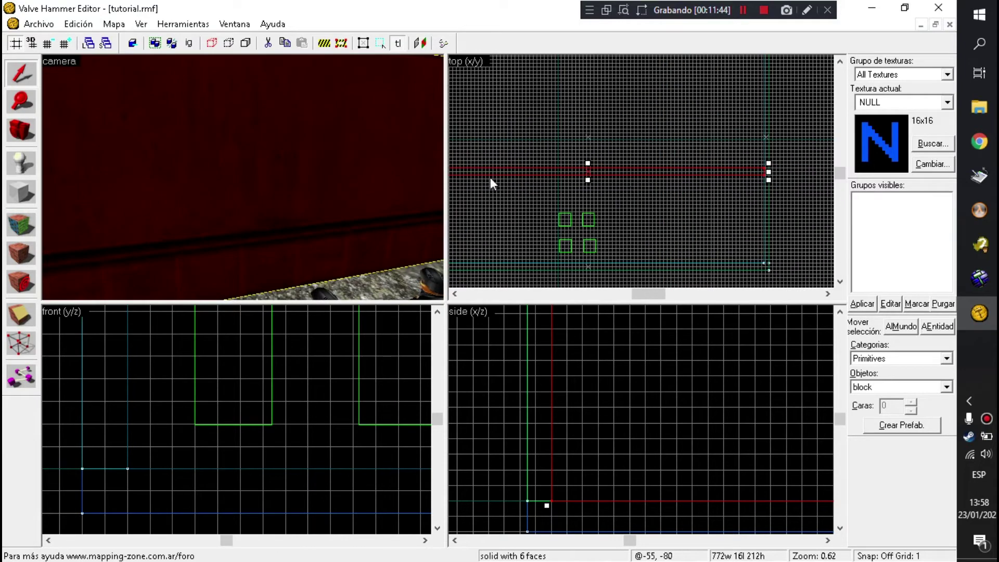
scroll(634, 175, up, 5)
scroll(633, 175, up, 4)
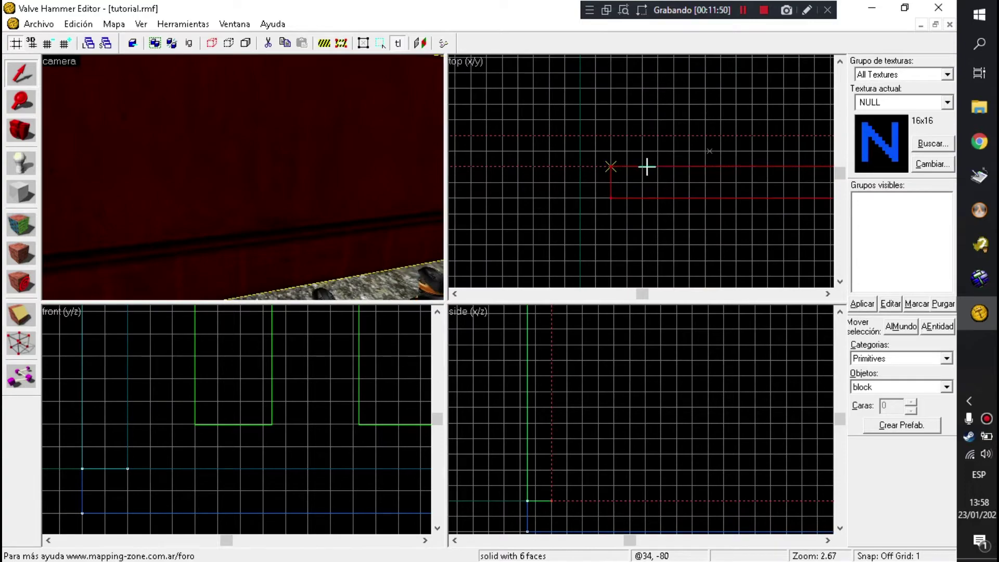
click(647, 167)
- Shorten the wall copy in front of the spawns to 56 units wide, keeping it 16 units deep, and deselect it
scroll(647, 166, down, 10)
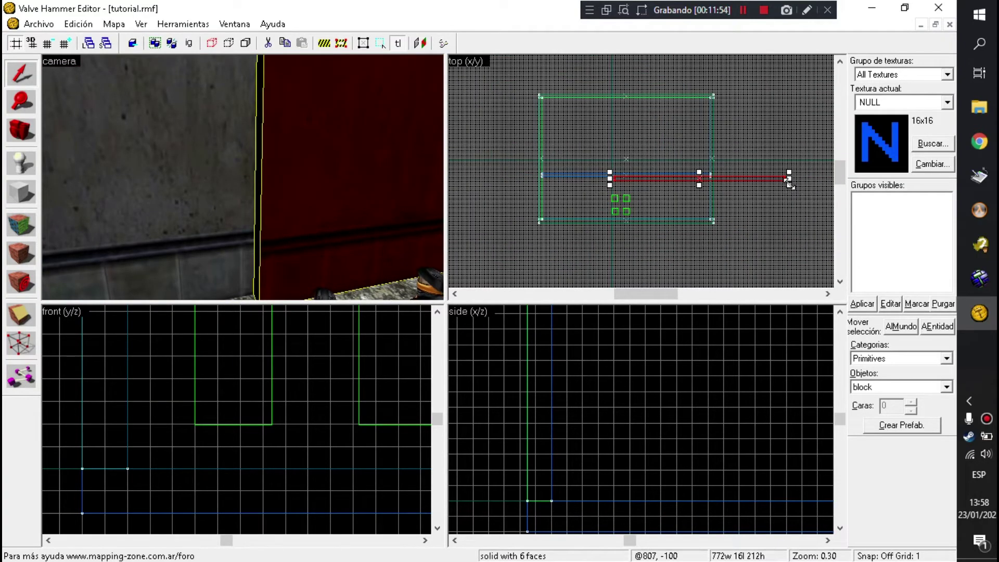
scroll(631, 180, up, 10)
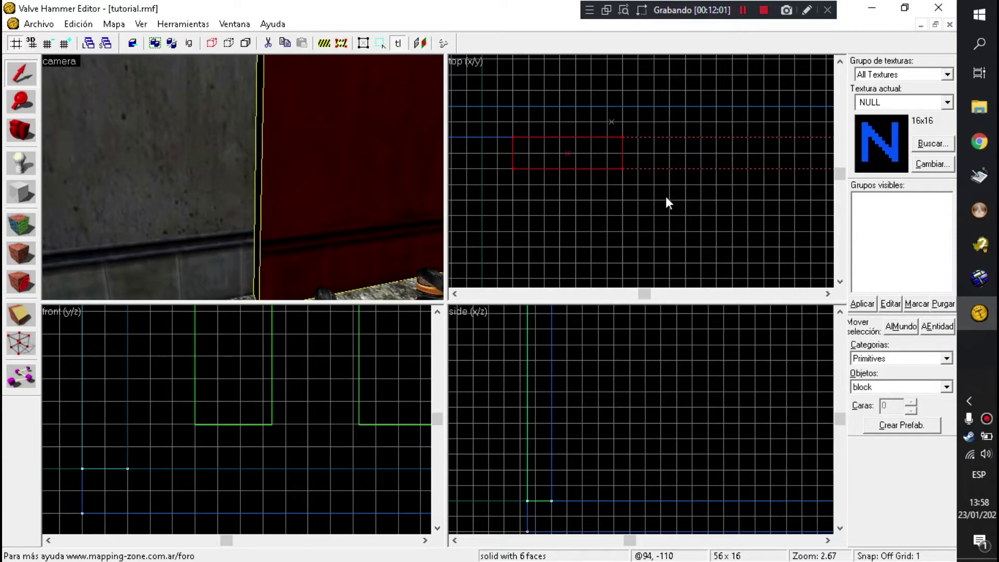
key(Return)
scroll(208, 167, down, 3)
key(Escape)
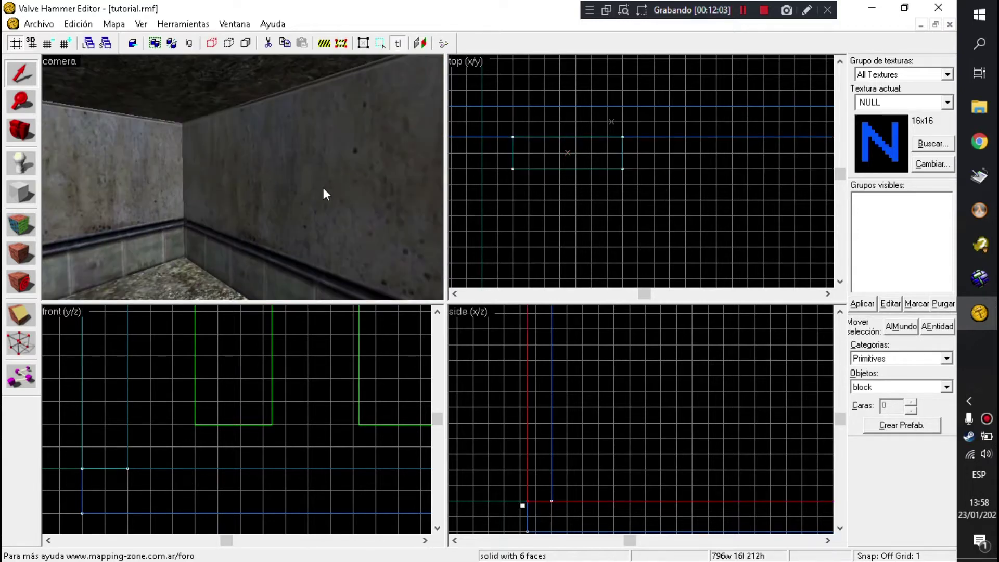
- Thicken the 772-unit-wide wall behind the small block to 24 units, extending it away from the spawns
key(z)
key(z)
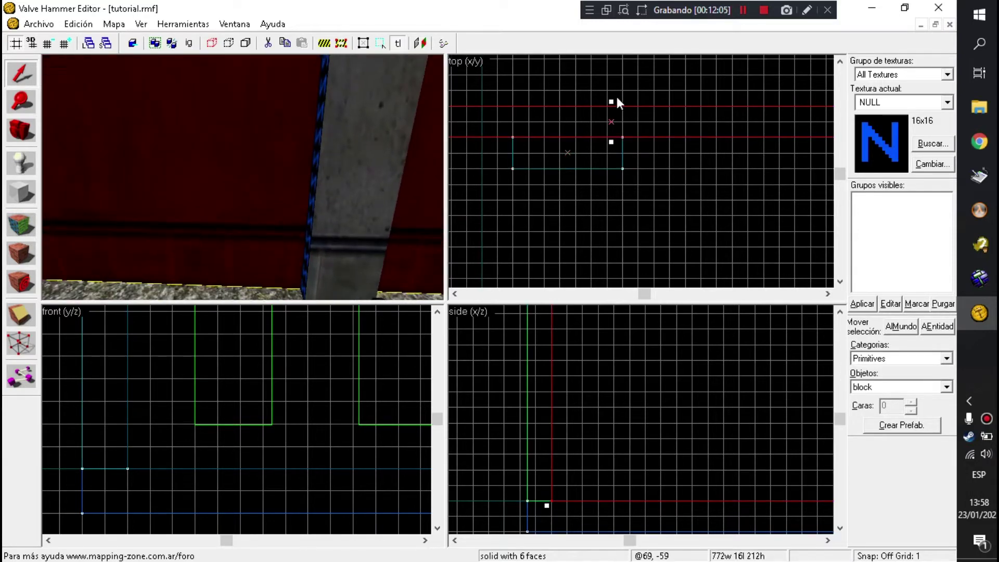
drag(611, 100, 616, 87)
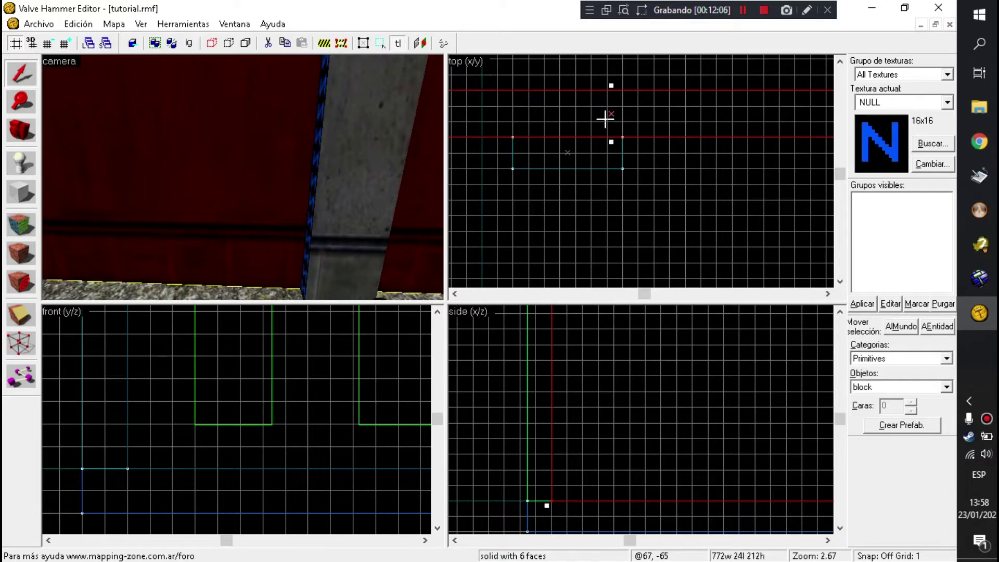
drag(611, 86, 614, 88)
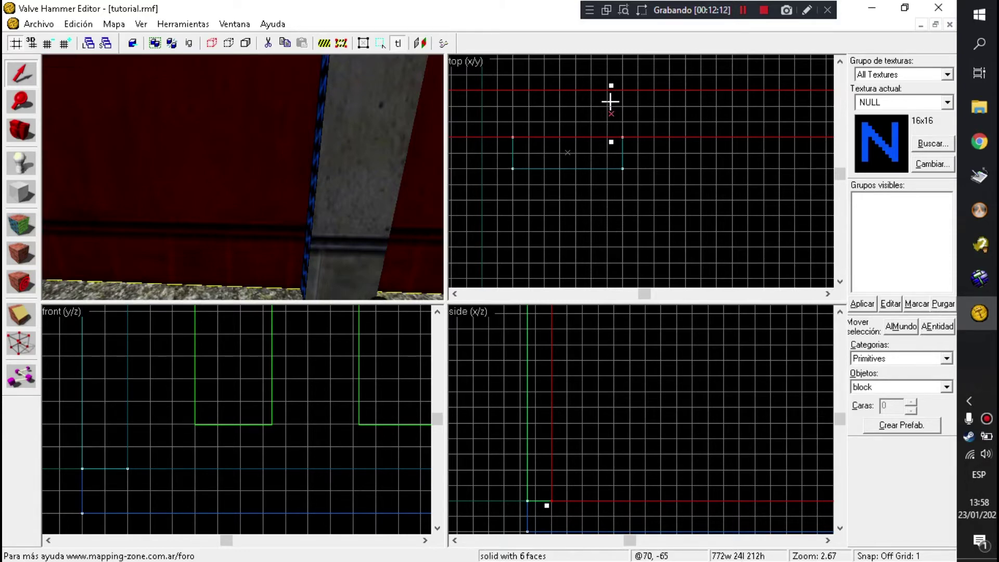
- Widen the small block in front of the wall to 72 units
key(z)
key(z)
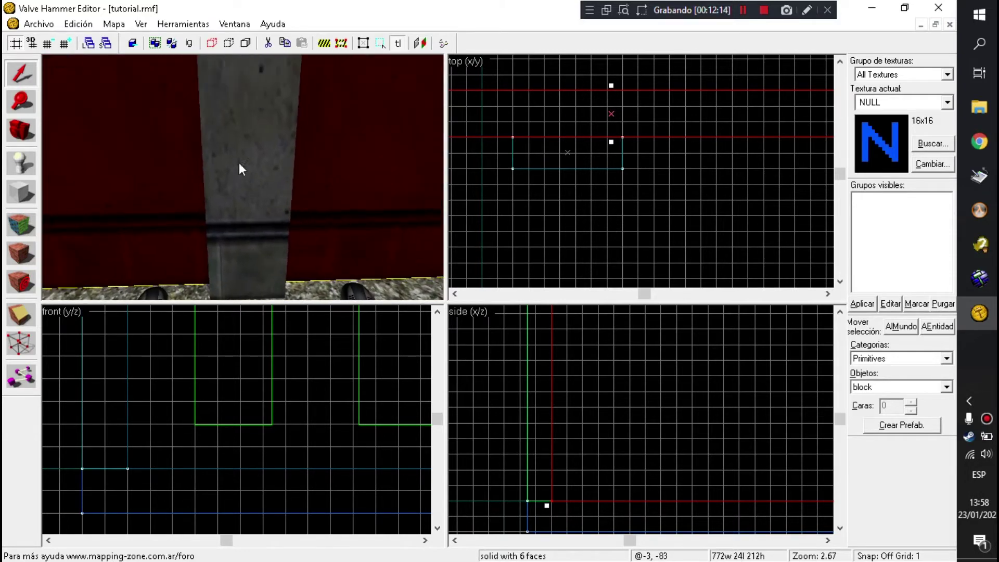
click(238, 166)
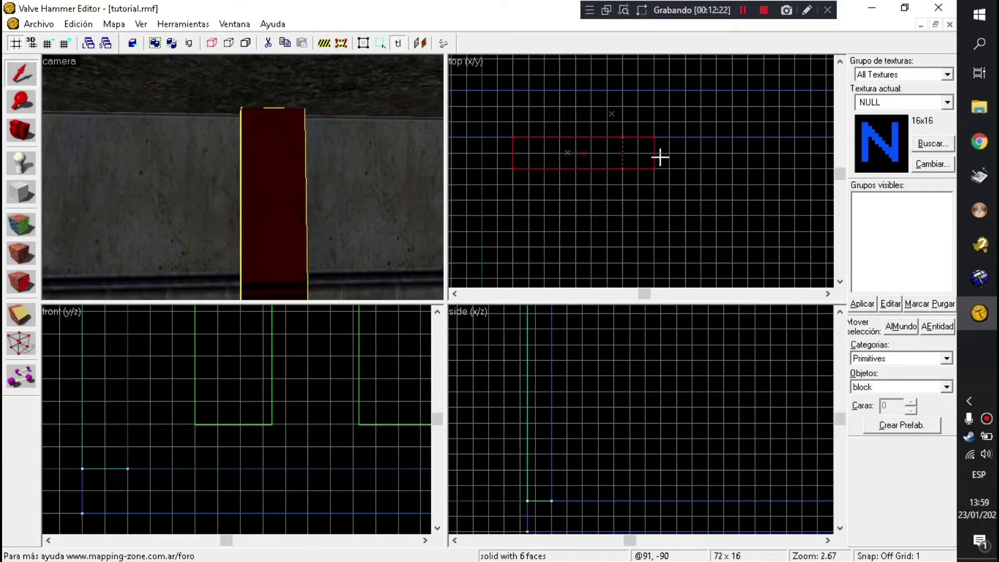
drag(660, 157, 660, 157)
- Lower the top of the 72-unit-wide block to make it 120 units tall
scroll(184, 438, down, 4)
scroll(348, 371, up, 2)
scroll(348, 371, up, 5)
drag(321, 310, 320, 343)
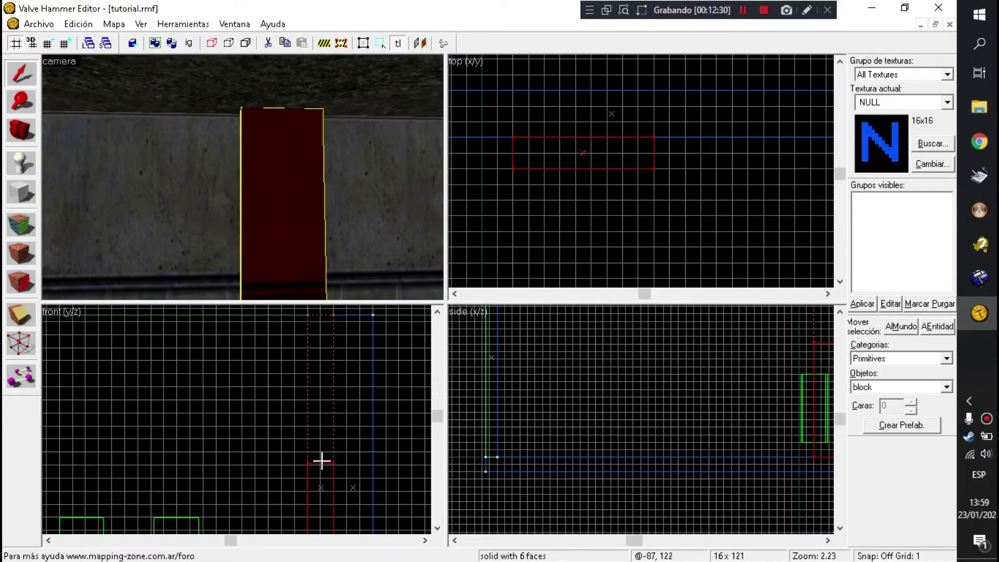
drag(319, 463, 319, 461)
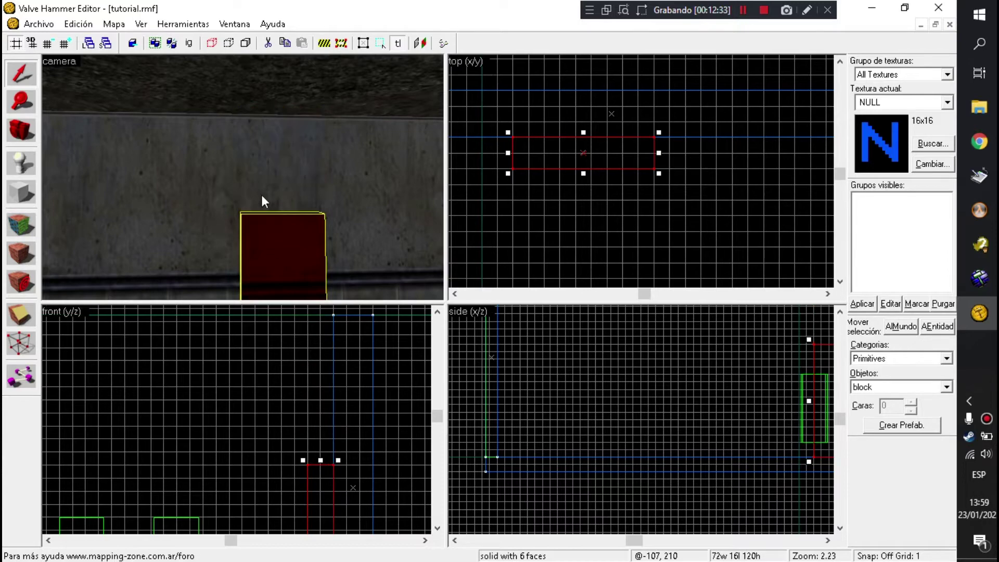
- Apply the NULL texture to the door-sized block and view it from the player spawns
key(Down)
key(Up)
key(Up)
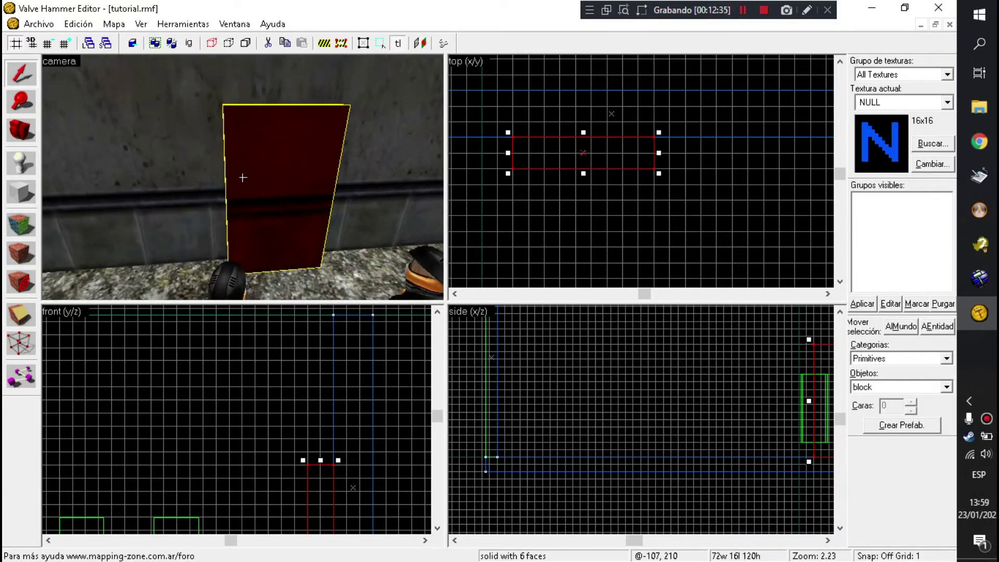
key(Up)
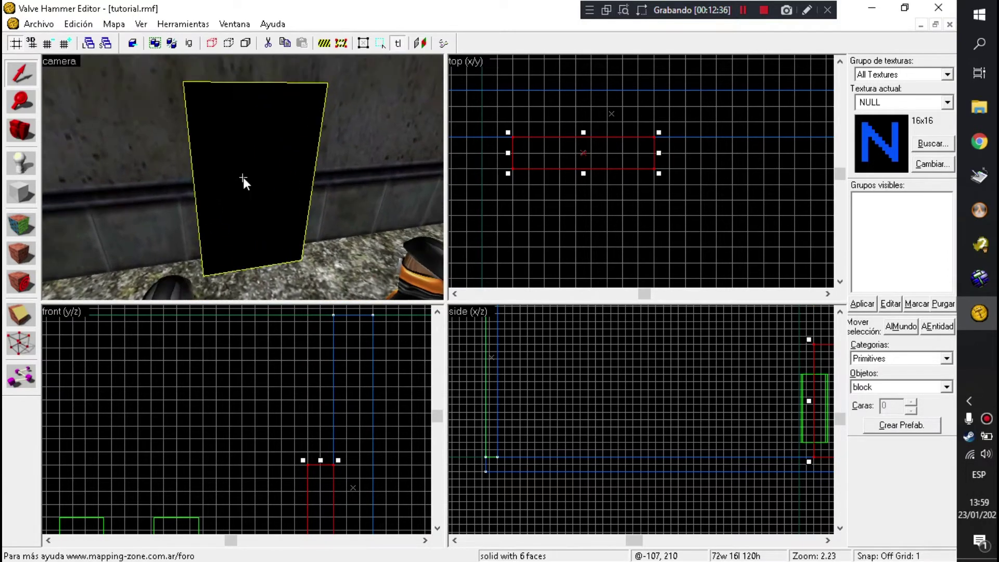
click(251, 170)
key(Up)
key(Down)
click(242, 177)
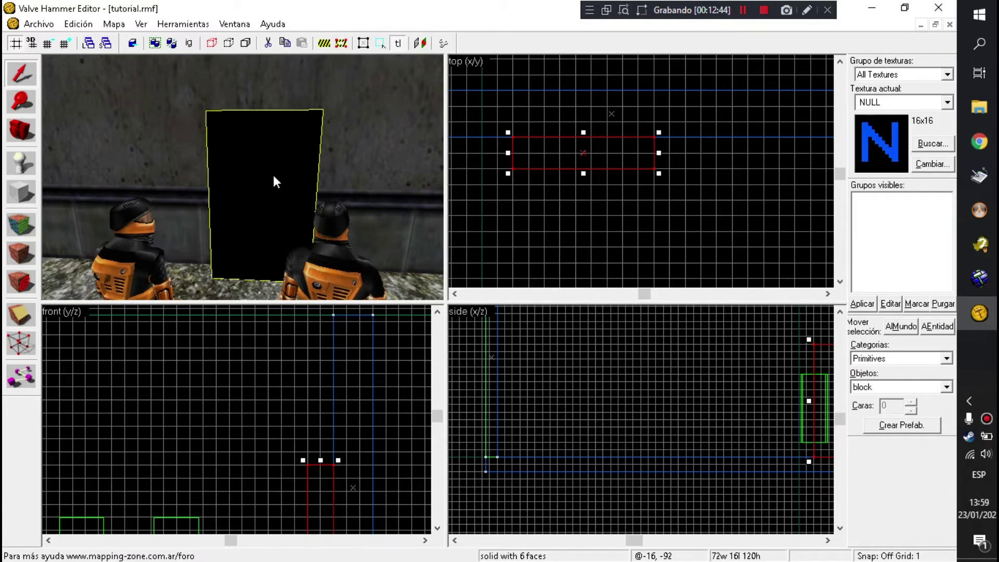
- Give the door-sized block's front face the wall texture C1A4B_W1 and compare it with the wall behind
key(shift+a)
key(shift+a)
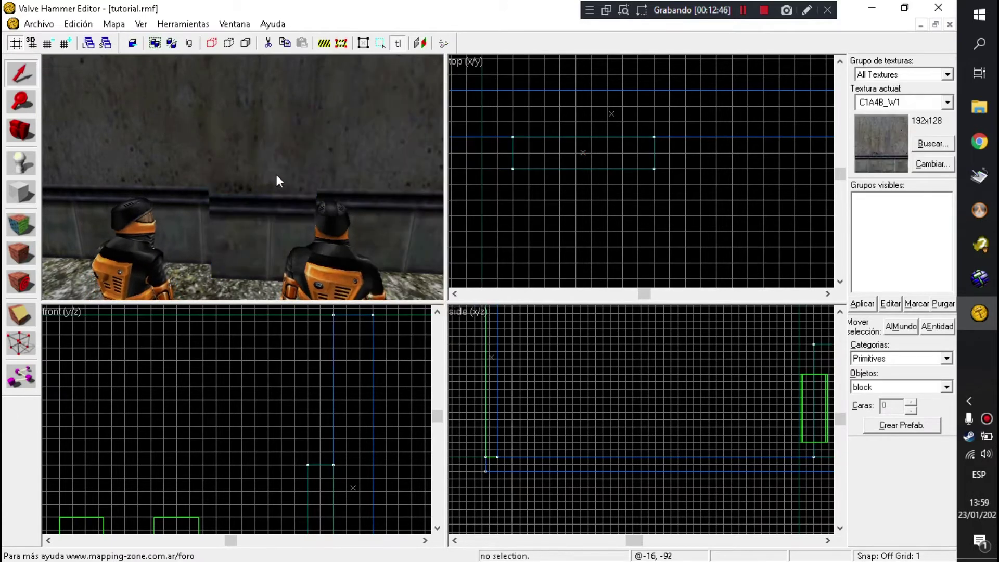
click(248, 143)
key(z)
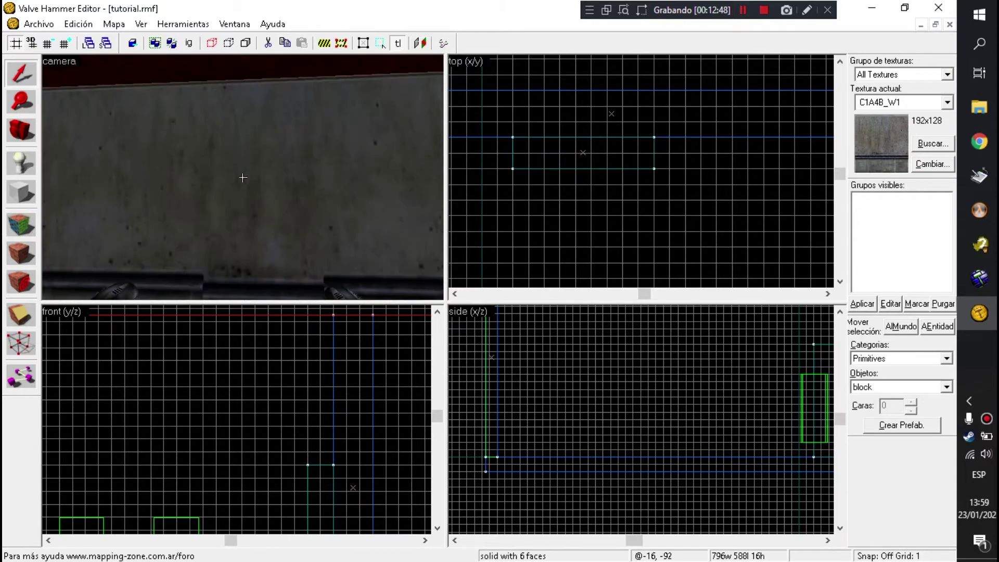
key(z)
key(z)
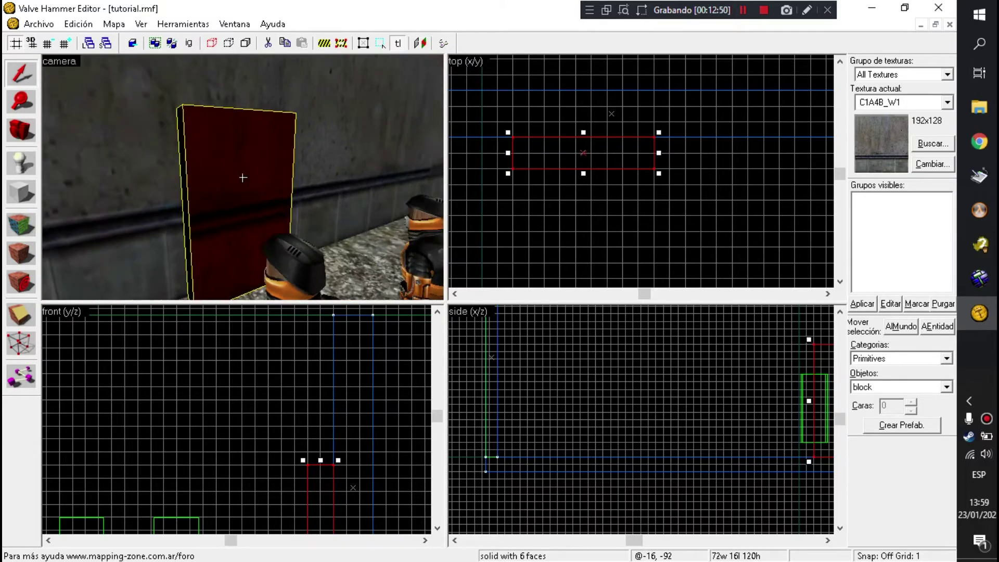
- Pick up the NULL texture from the block's side face and apply it to the whole 72w 16l 120h block
key(z)
key(shift+a)
key(z)
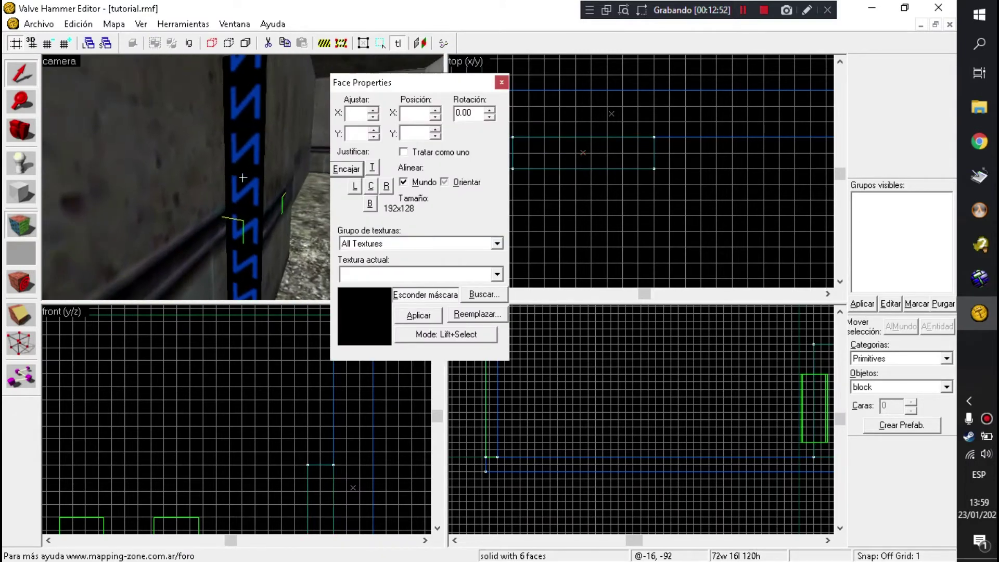
click(242, 178)
key(z)
key(shift+a)
scroll(218, 164, down, 3)
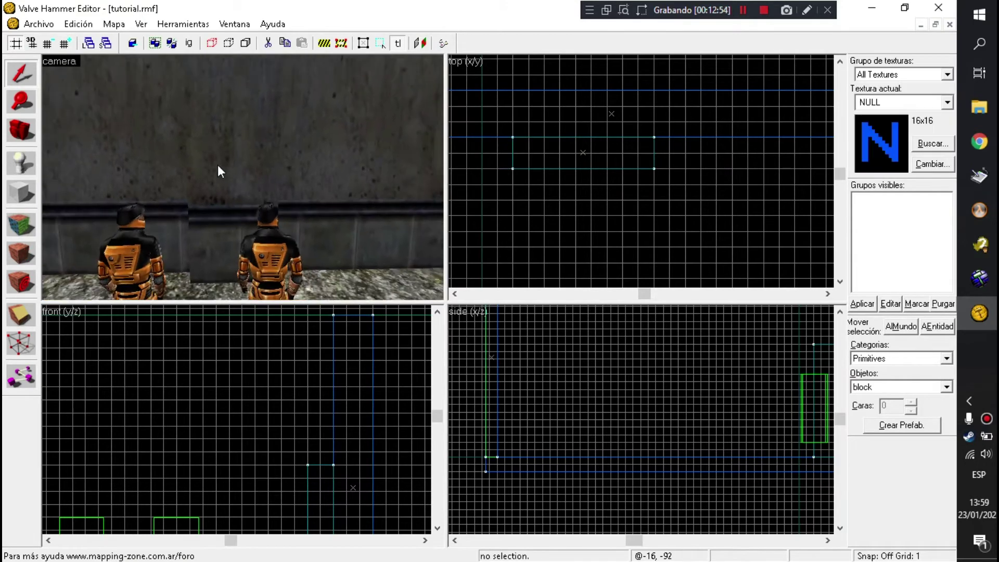
click(240, 168)
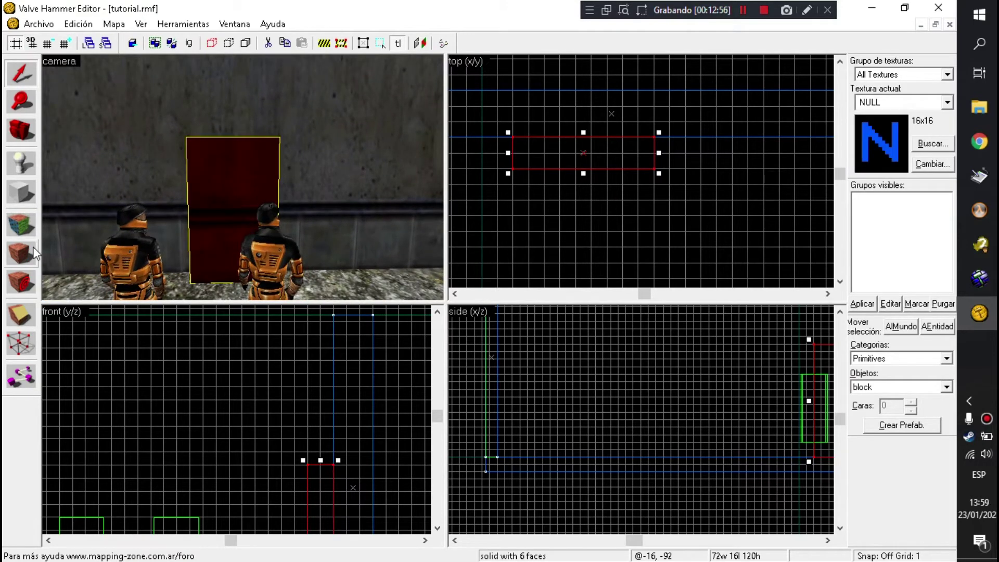
key(shift+t)
key(Escape)
key(z)
scroll(242, 178, down, 4)
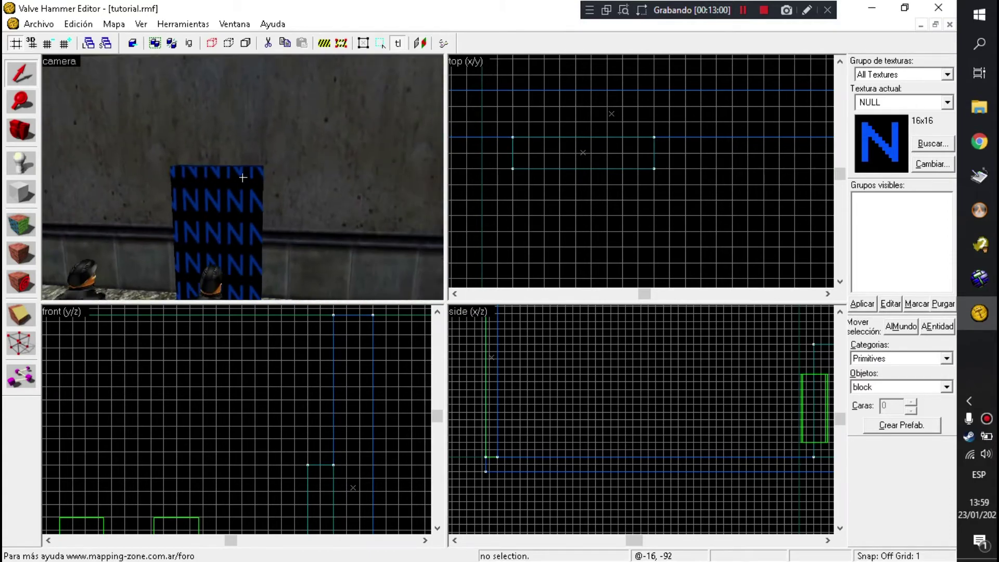
- Duplicate the 24-unit-thick wall and place the copy on the spawn side of the NULL block
key(z)
key(Left)
key(Page_Up)
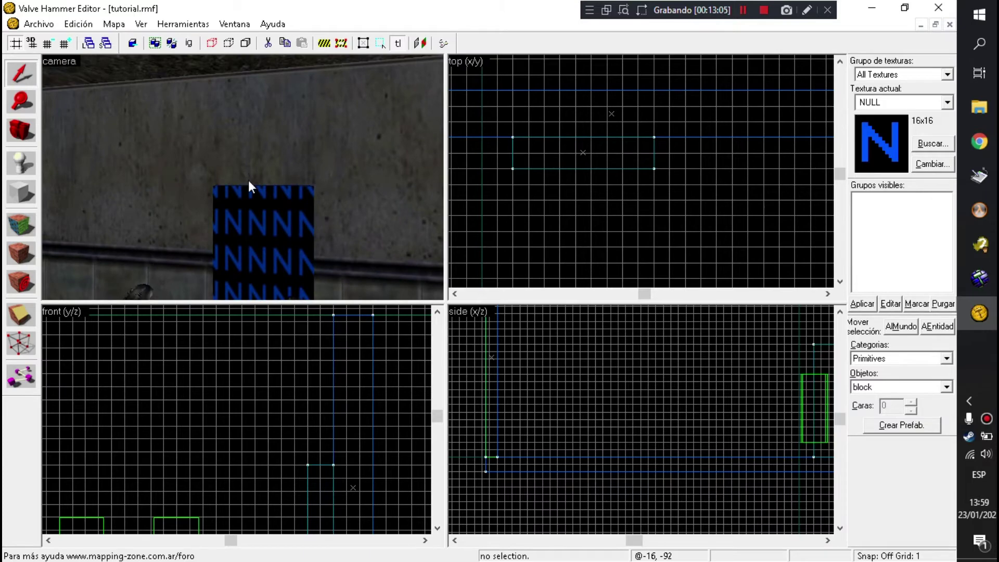
click(234, 179)
drag(546, 127, 551, 206)
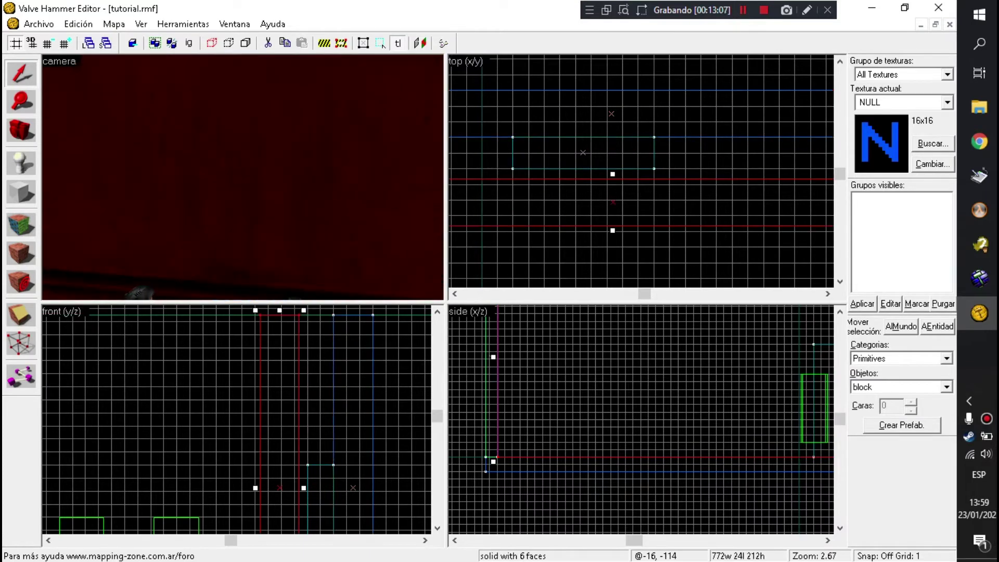
key(z)
key(z)
- Inspect the room's NULL faces with Face Properties and cover the whole wall copy with the NULL texture
key(shift+a)
key(z)
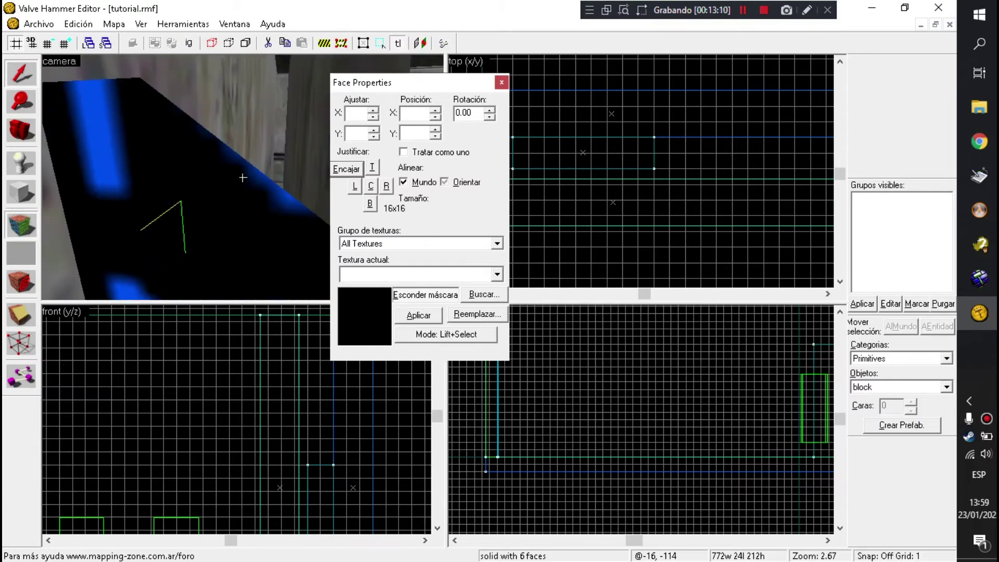
click(242, 177)
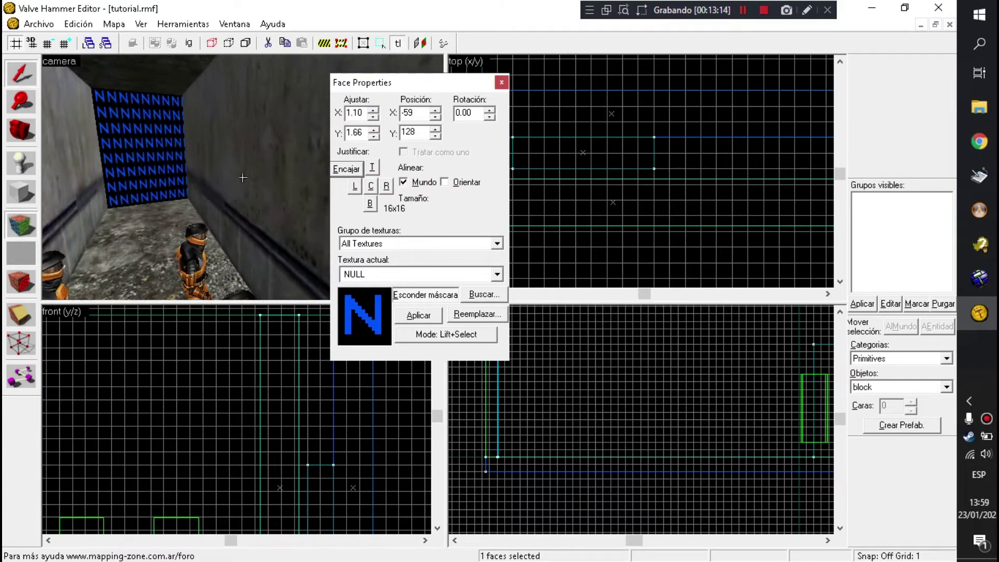
key(Escape)
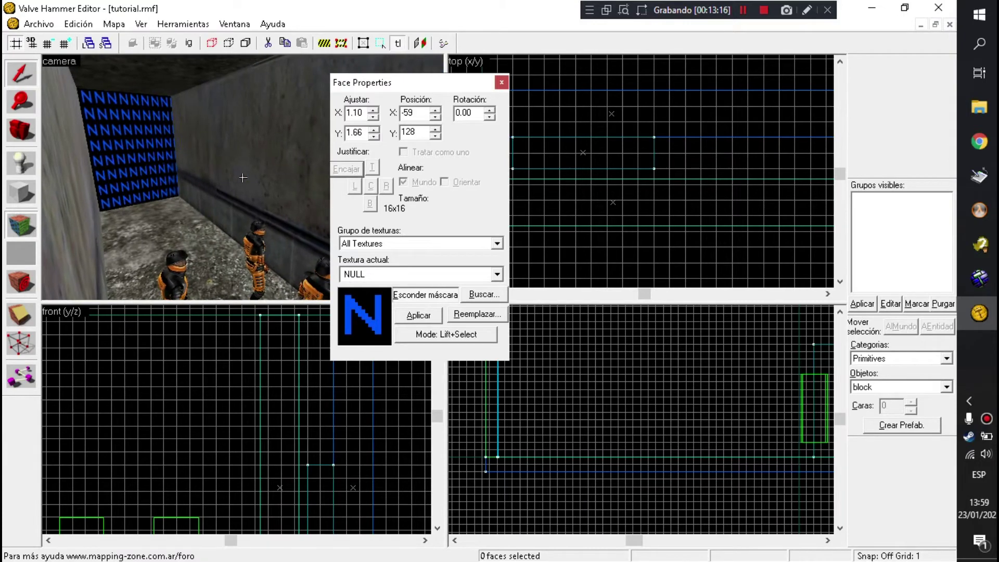
key(shift+a)
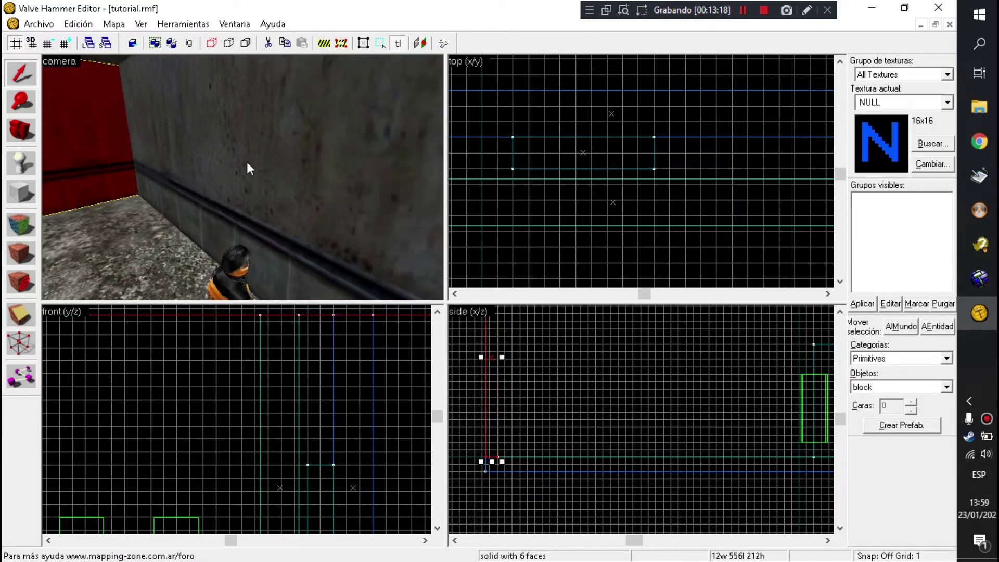
click(460, 195)
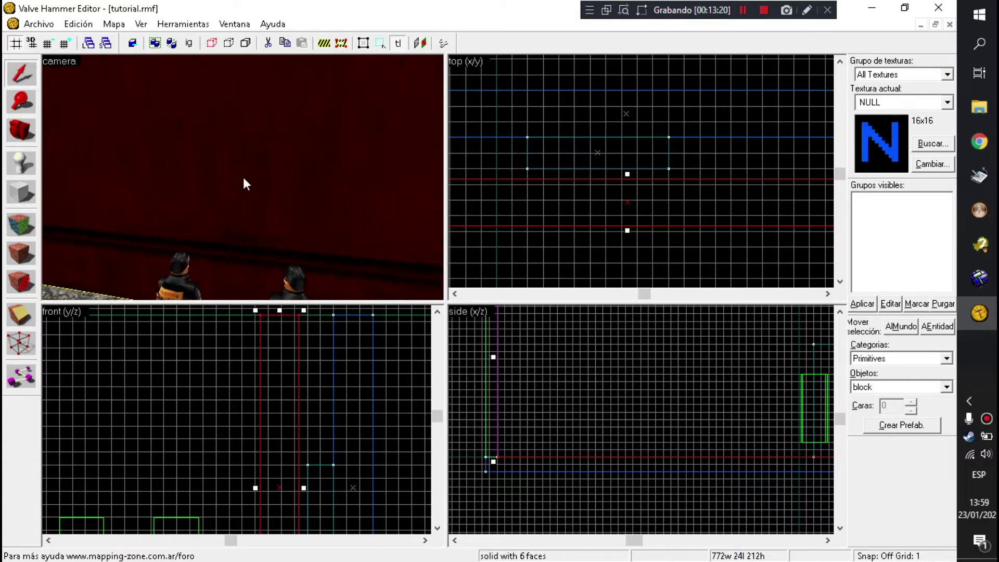
key(shift+t)
key(Escape)
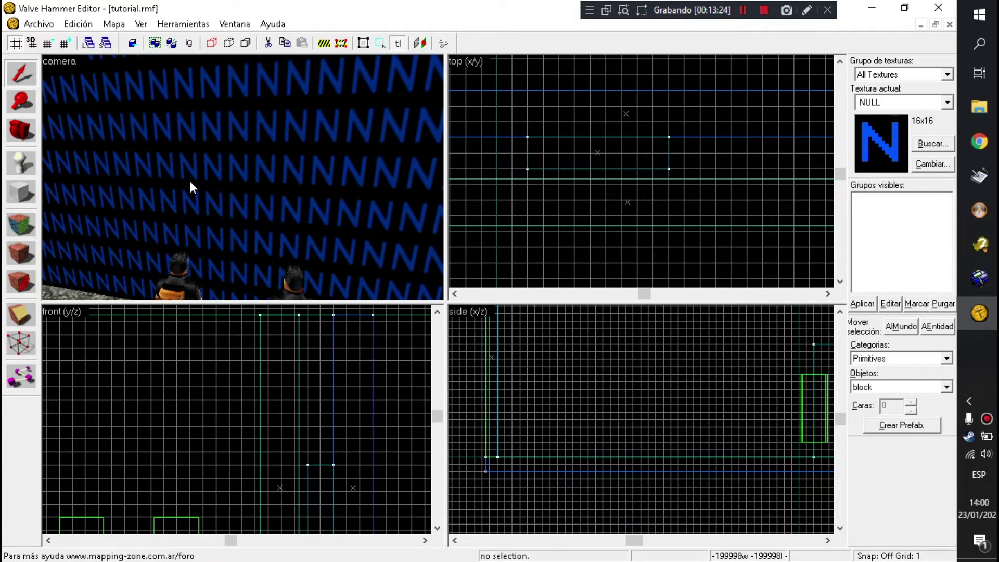
- Delete the NULL-textured wall copy in front of the block
click(191, 184)
key(Escape)
click(38, 24)
- Thin the NULL block to 8 units deep by cutting back its wall-facing side, leaving a gap to the wall
click(239, 179)
click(242, 179)
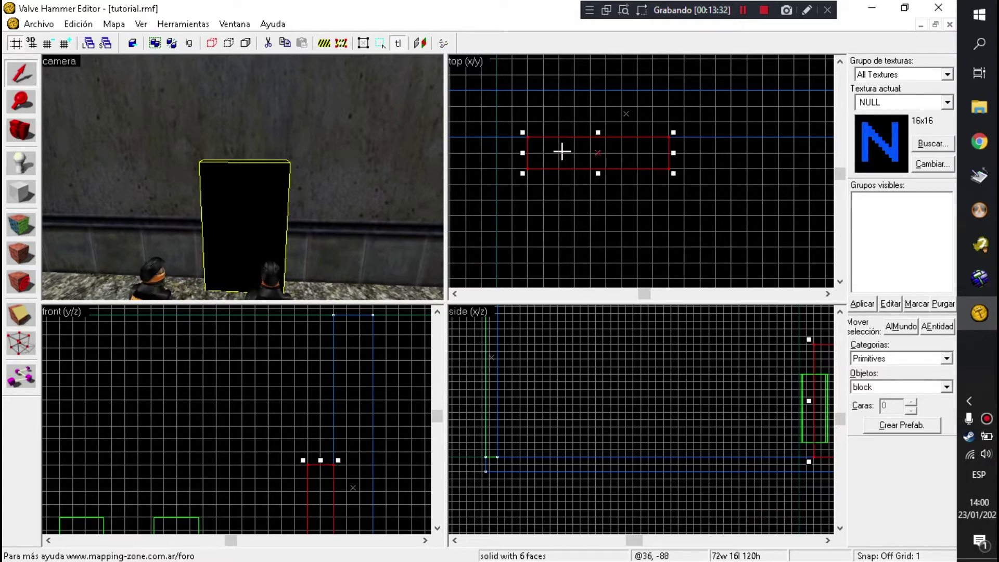
key(shift+x)
drag(595, 138, 596, 146)
key(Return)
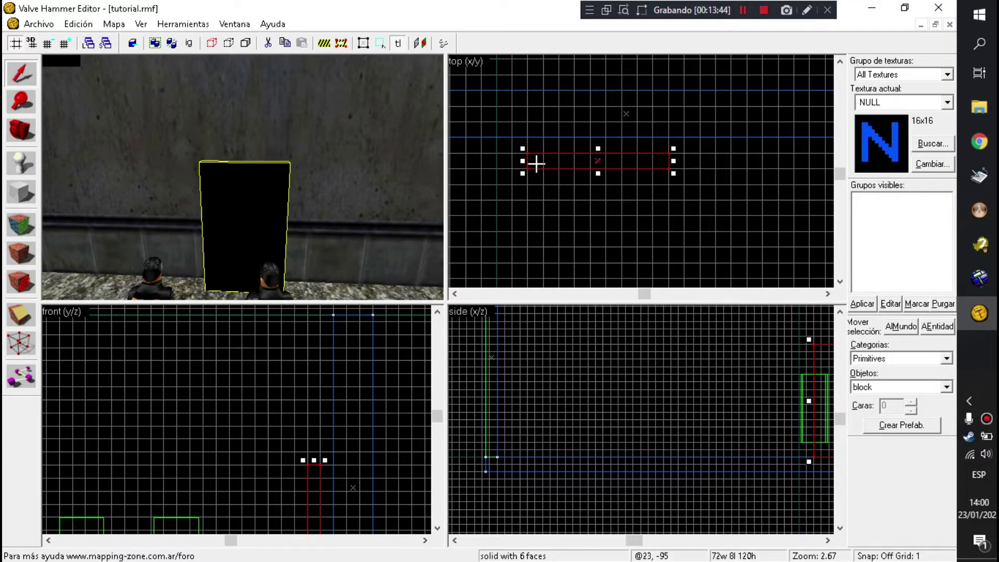
- Duplicate the thin NULL block, reshape the copy into an 8w 24l 120h post at one end of the block, and select only the post
scroll(527, 174, up, 2)
drag(552, 168, 527, 146)
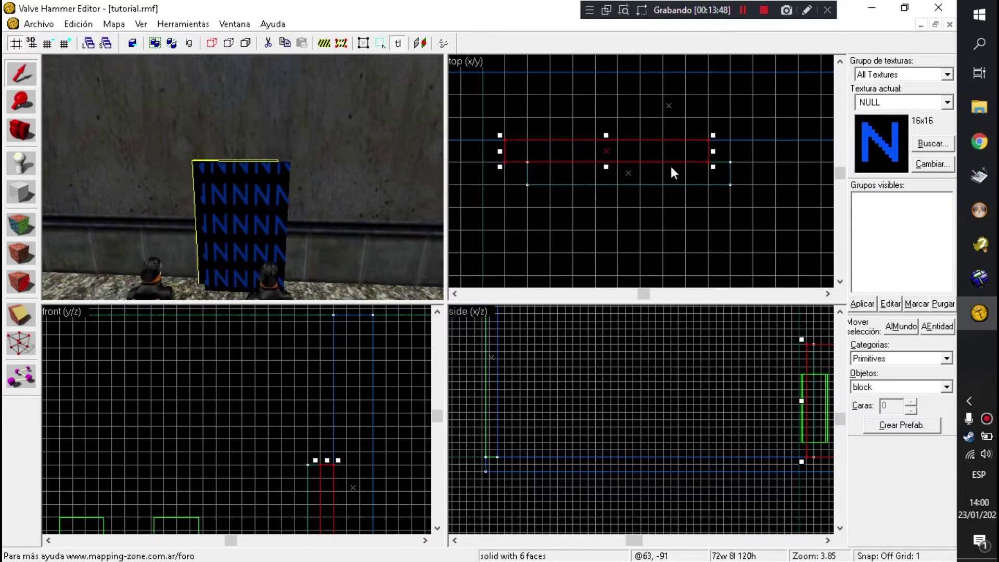
mouse_move(711, 152)
mouse_down()
mouse_move(531, 174)
mouse_move(511, 210)
mouse_up()
ctrl+click(267, 222)
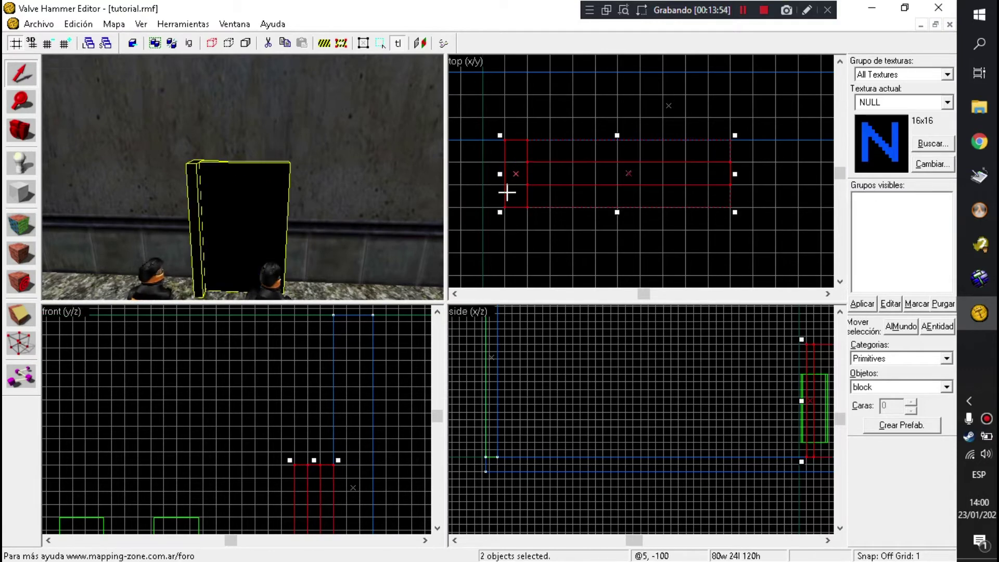
click(194, 217)
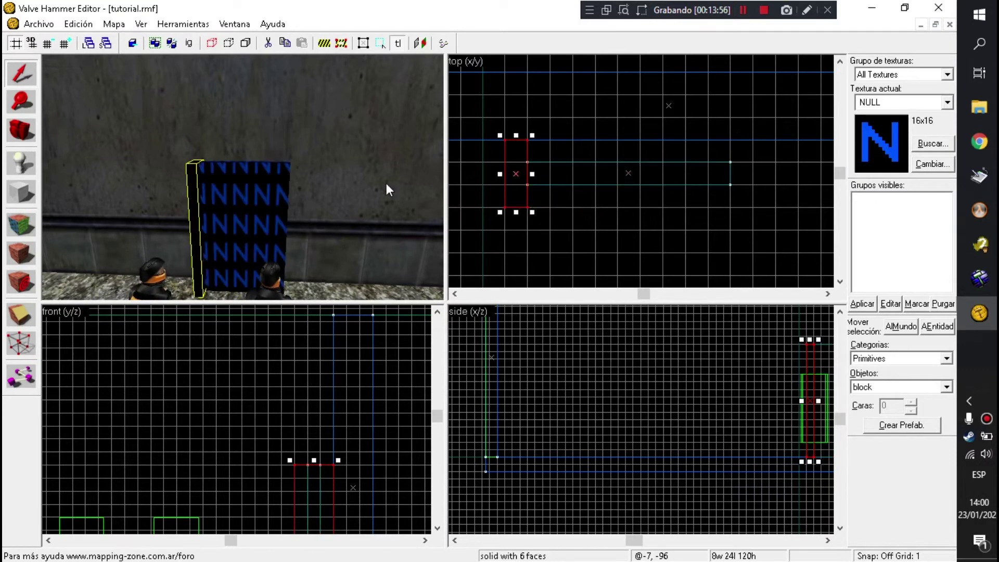
- Widen the NULL post to 16 units, extending it over the adjacent end of the thin block
scroll(522, 195, up, 7)
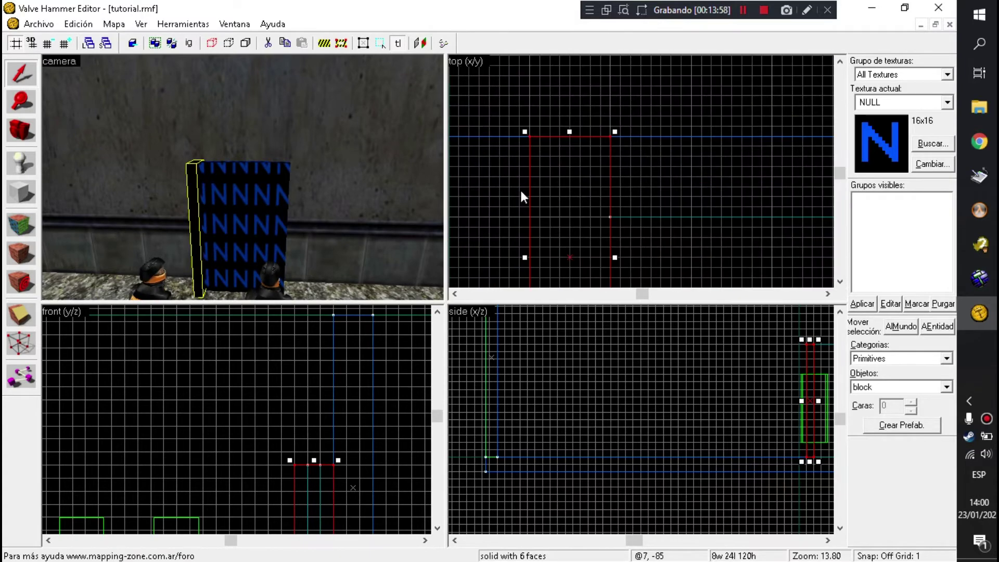
drag(616, 258, 686, 261)
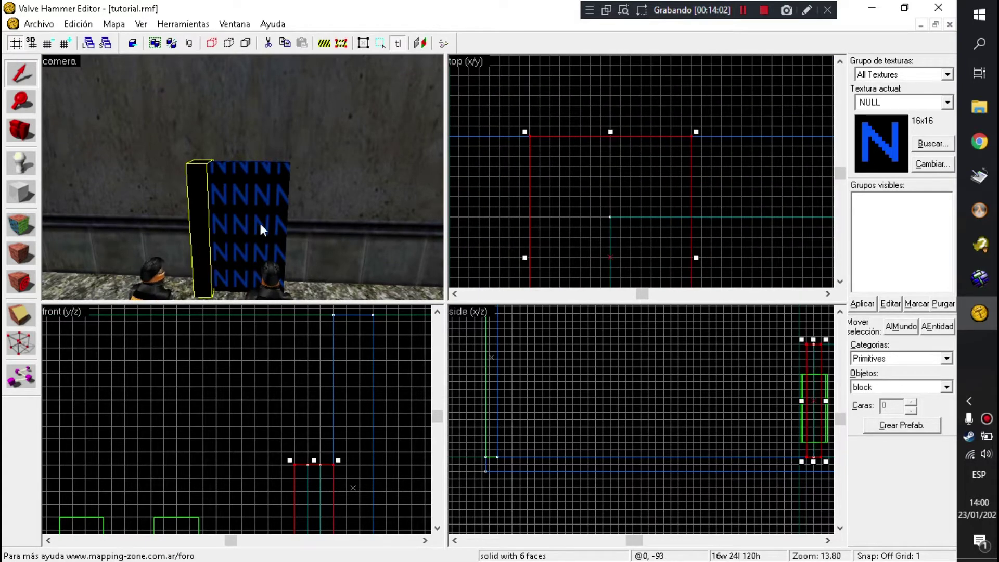
- Examine how the widened post and the thin block overlap, selecting each one alone and both together
click(261, 229)
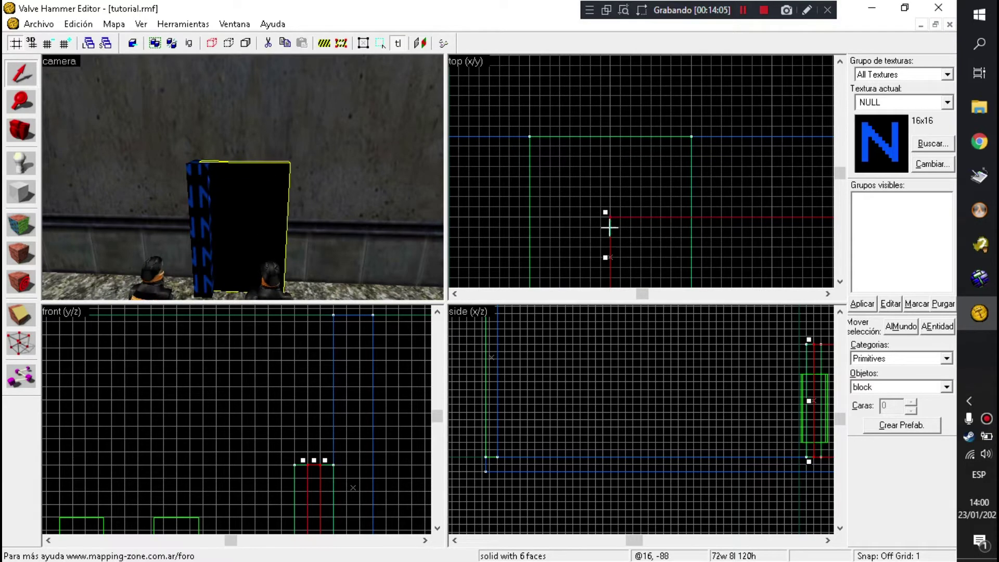
click(655, 239)
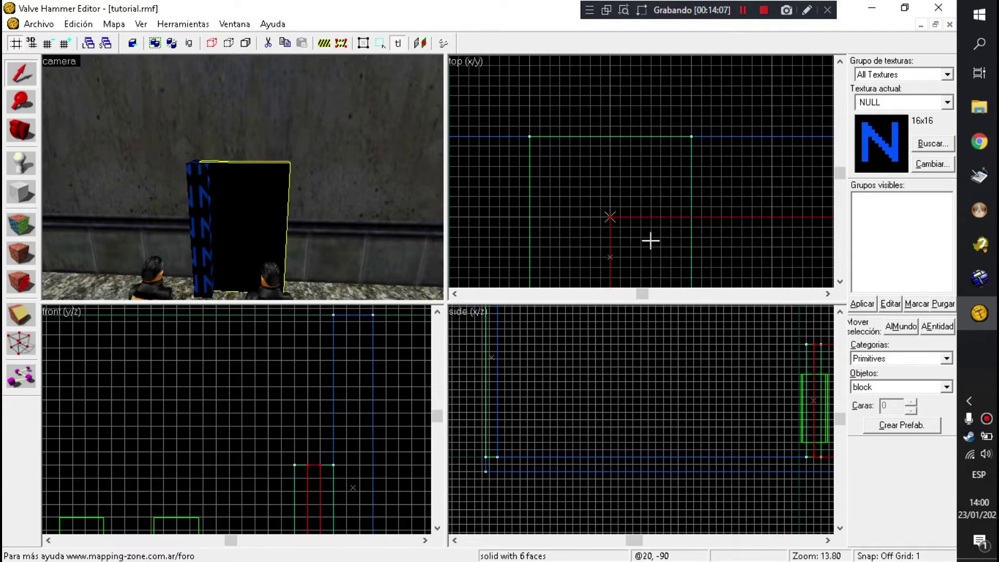
click(622, 262)
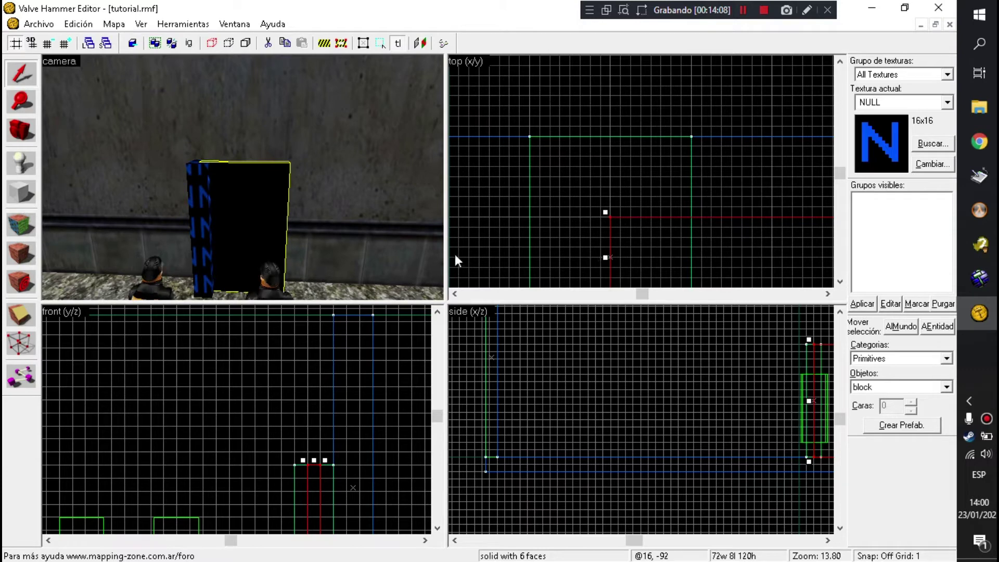
click(201, 199)
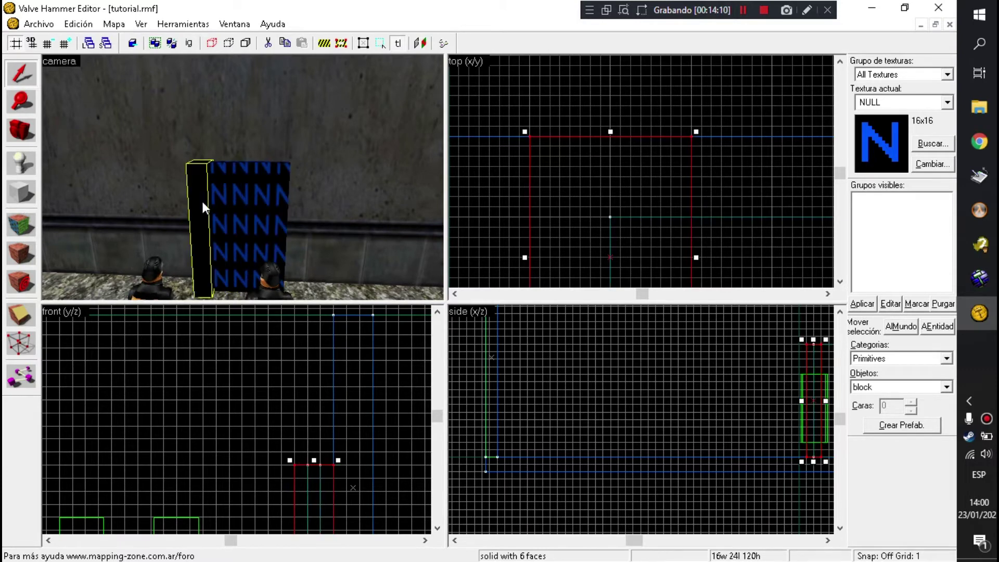
ctrl+click(213, 188)
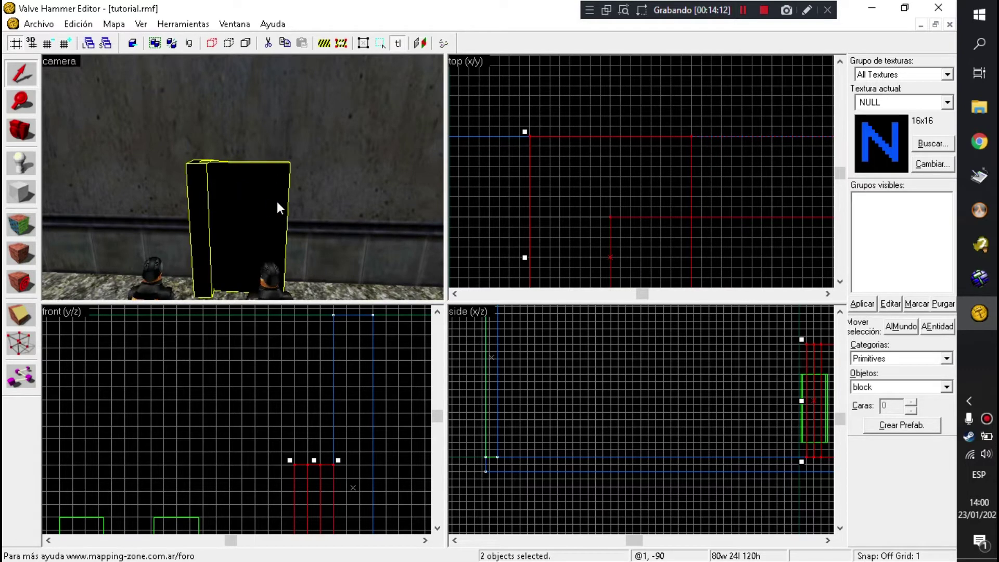
scroll(634, 192, down, 3)
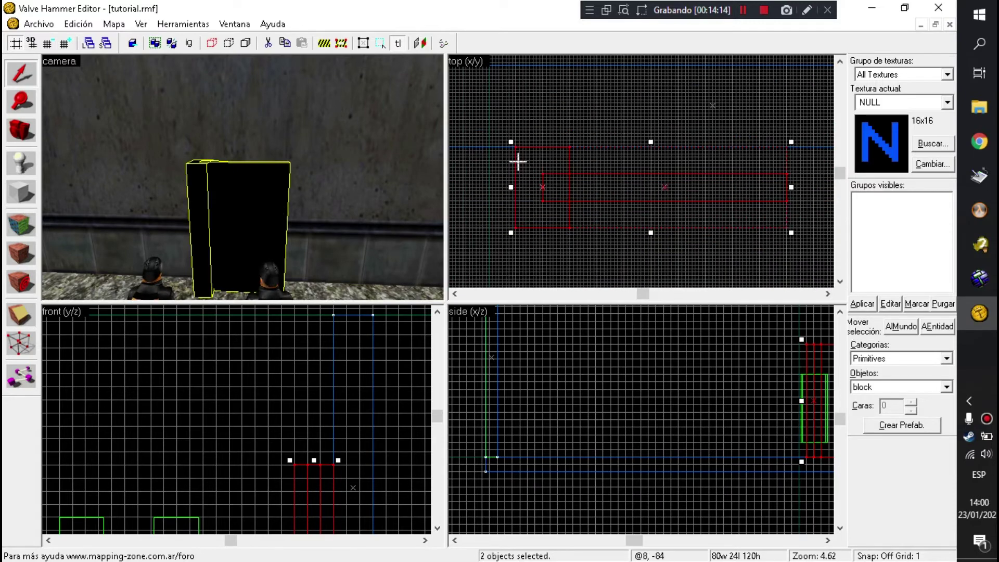
scroll(523, 172, up, 2)
ctrl+click(212, 192)
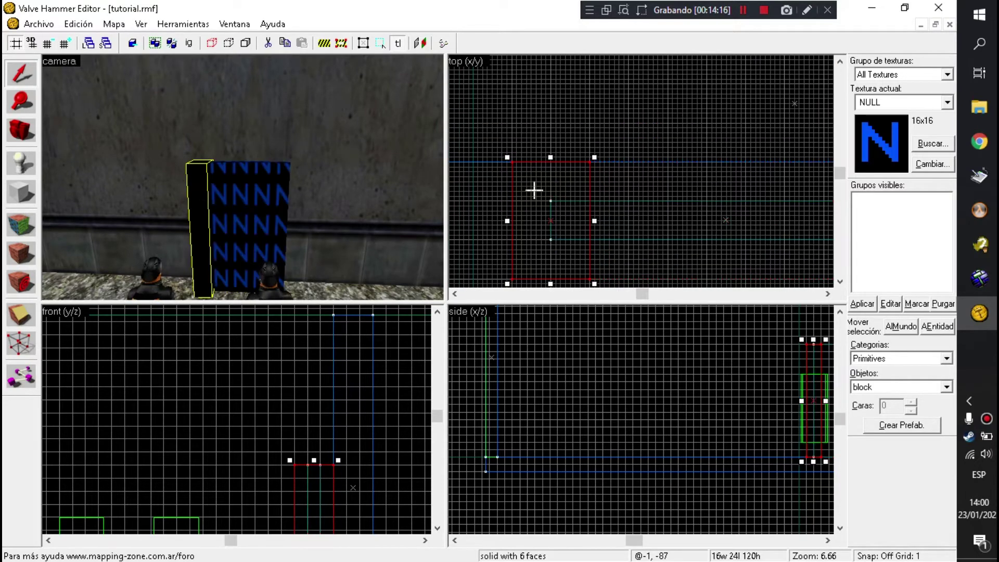
scroll(520, 237, down, 3)
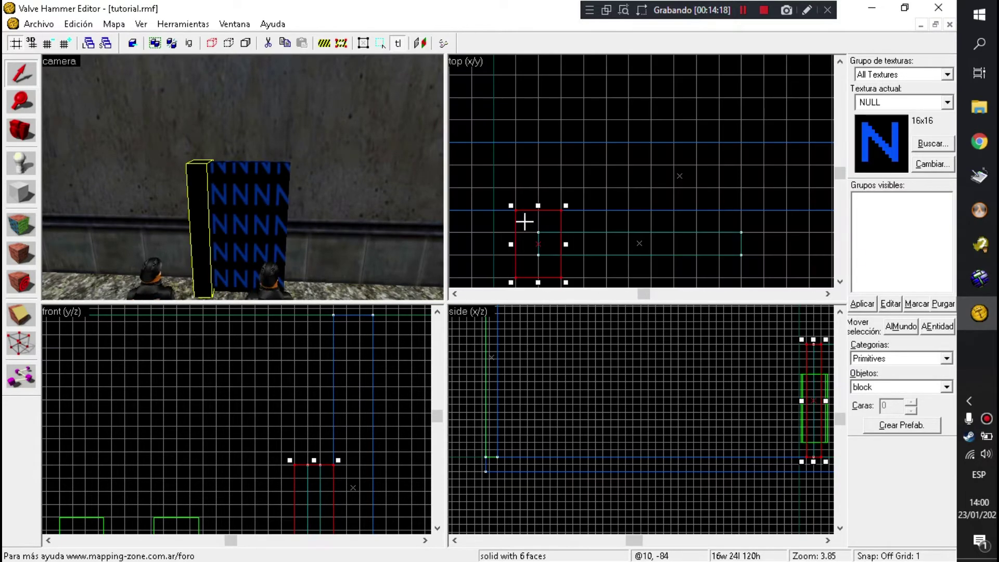
click(247, 192)
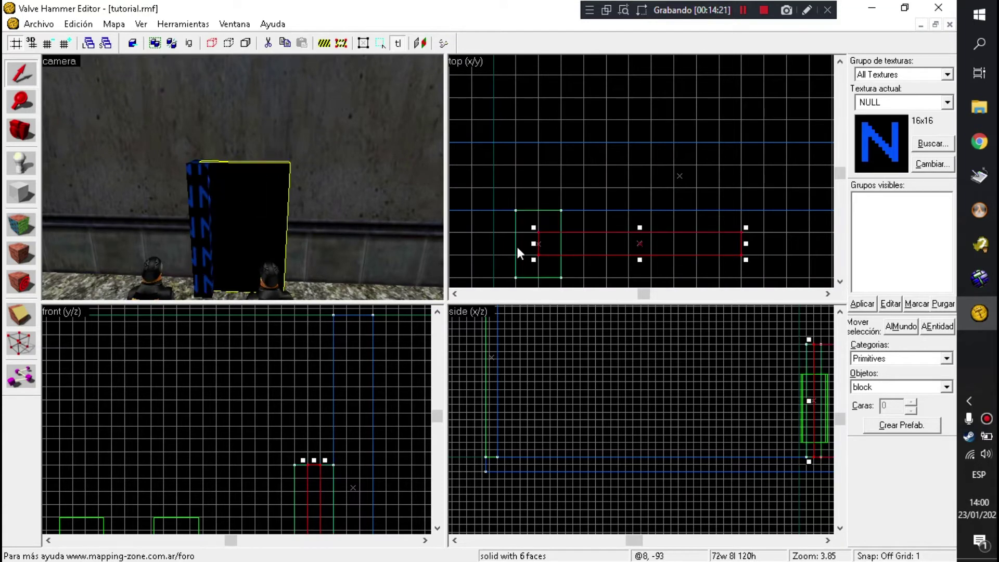
click(204, 196)
click(268, 191)
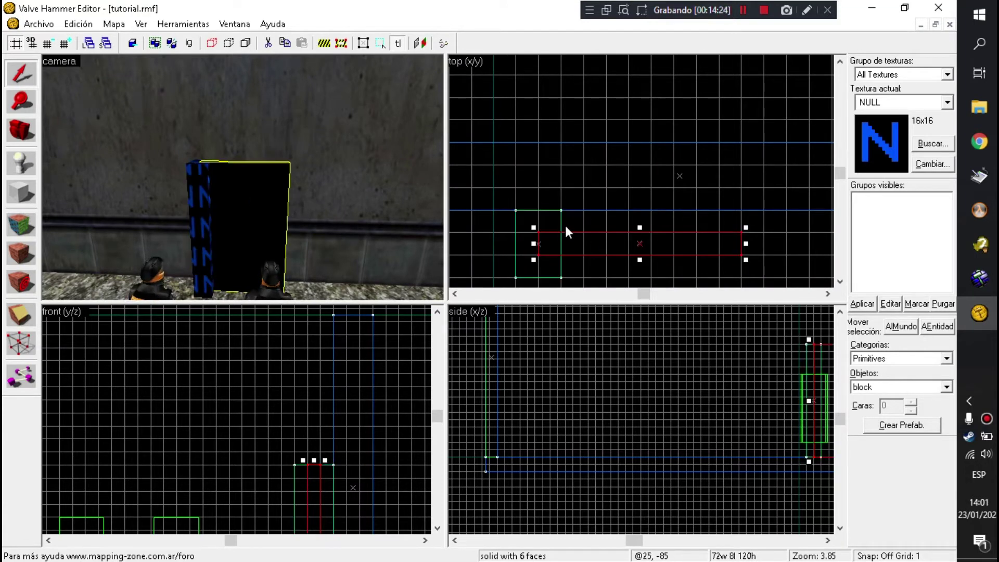
- Move the post away from the door block, leaving a gap between them, and clear the selection
click(200, 198)
click(200, 200)
drag(527, 236, 460, 232)
key(Escape)
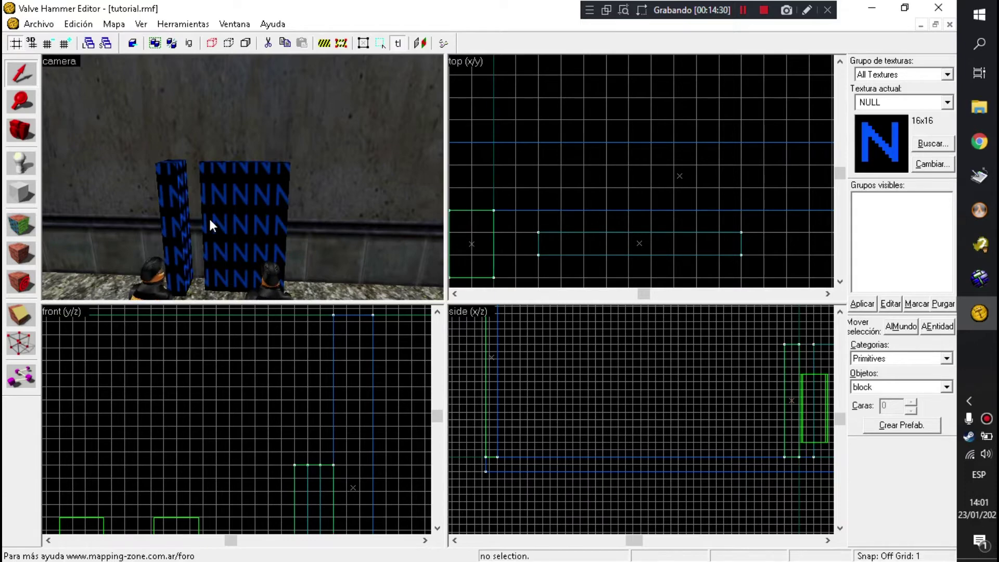
- Select the door block's front face for texturing and filter the texture browser by "door"
key(shift+a)
click(243, 224)
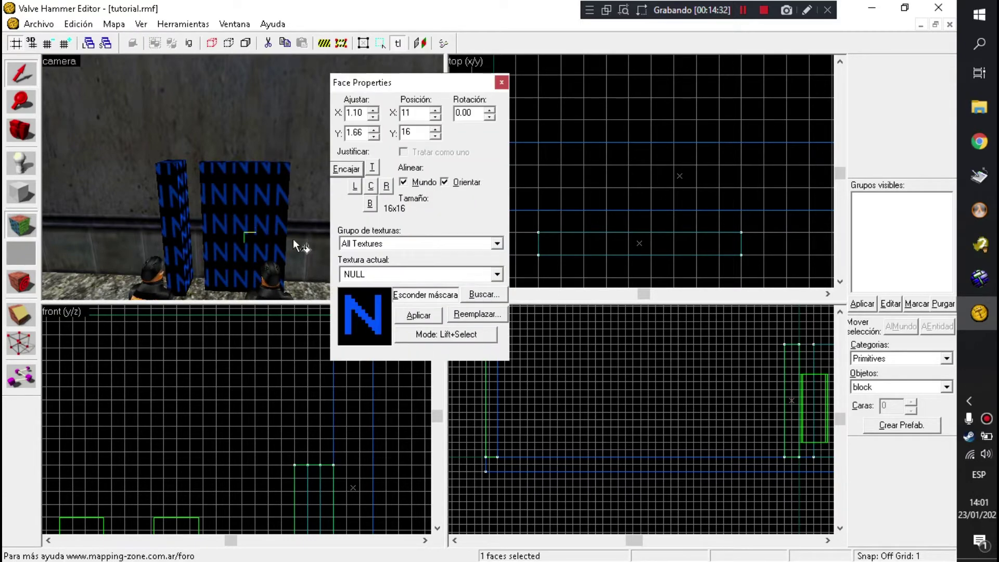
click(482, 295)
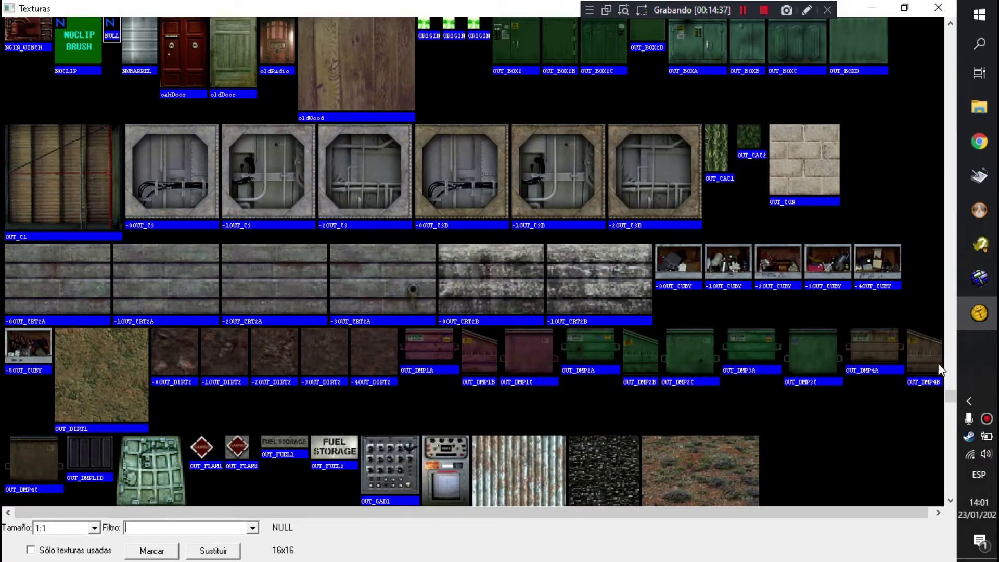
drag(946, 395, 956, 452)
click(393, 183)
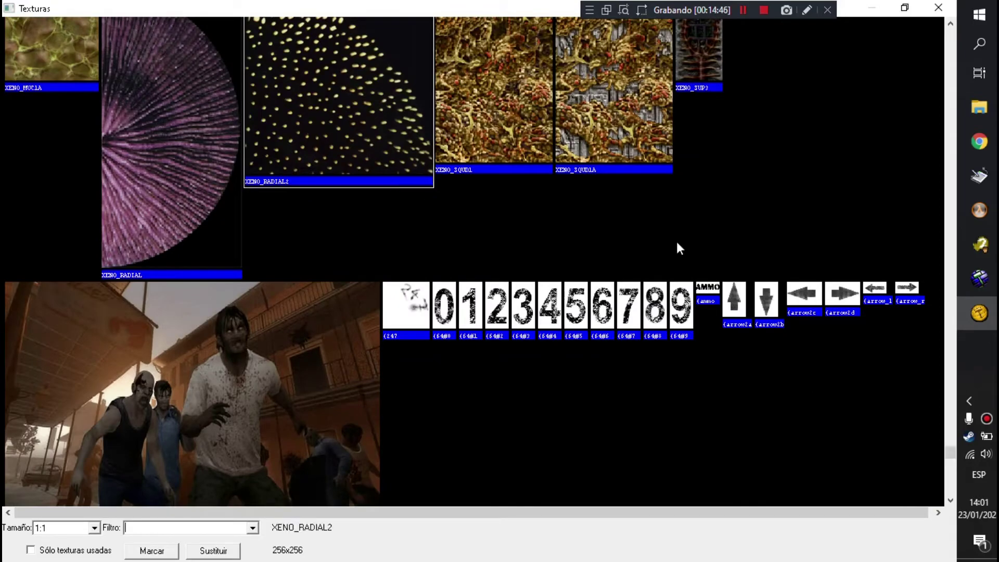
drag(951, 448, 939, 131)
text(door)
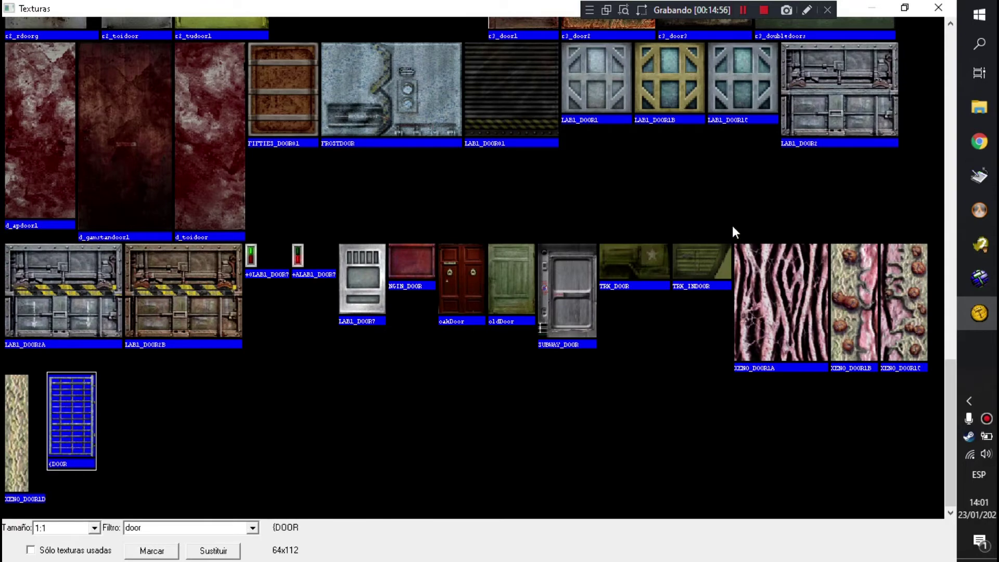
- Choose the c2_basdoor1 texture from the door textures and apply it to the block's front face
drag(951, 389, 939, 136)
drag(948, 197, 928, 88)
double_click(536, 104)
right_click(228, 204)
- Fit the c2_basdoor1 texture to the door block's front face
scroll(228, 205, up, 2)
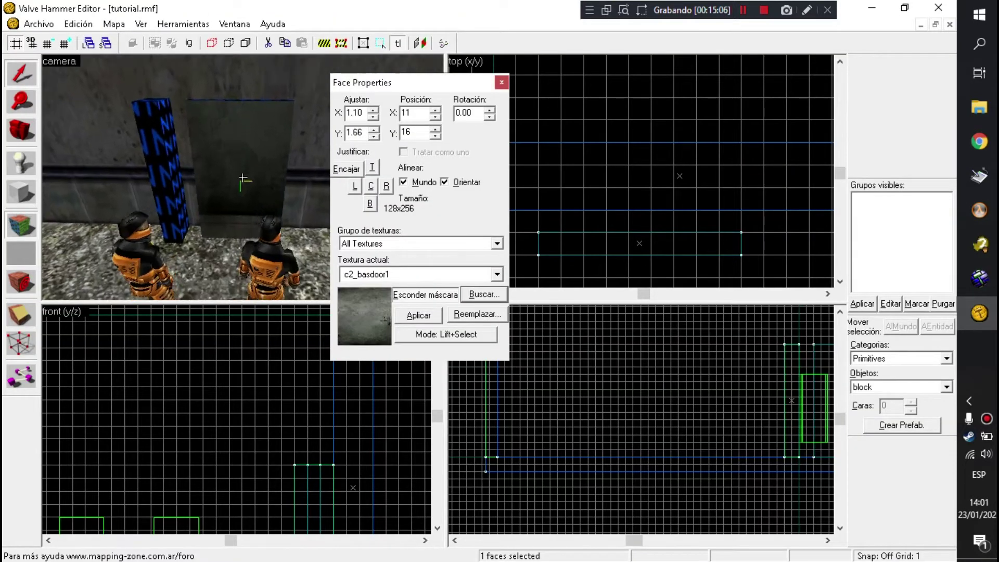
scroll(243, 180, up, 3)
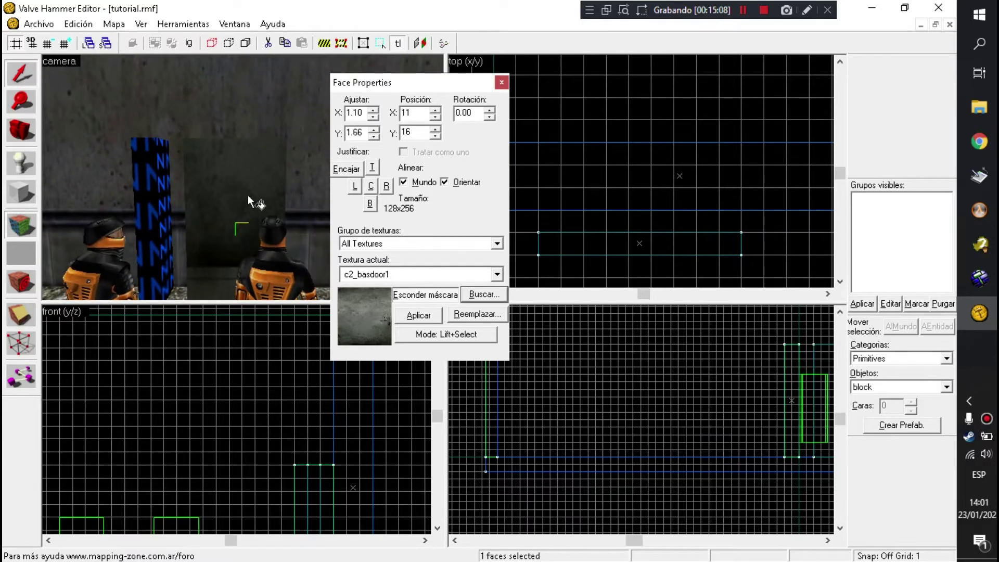
click(346, 169)
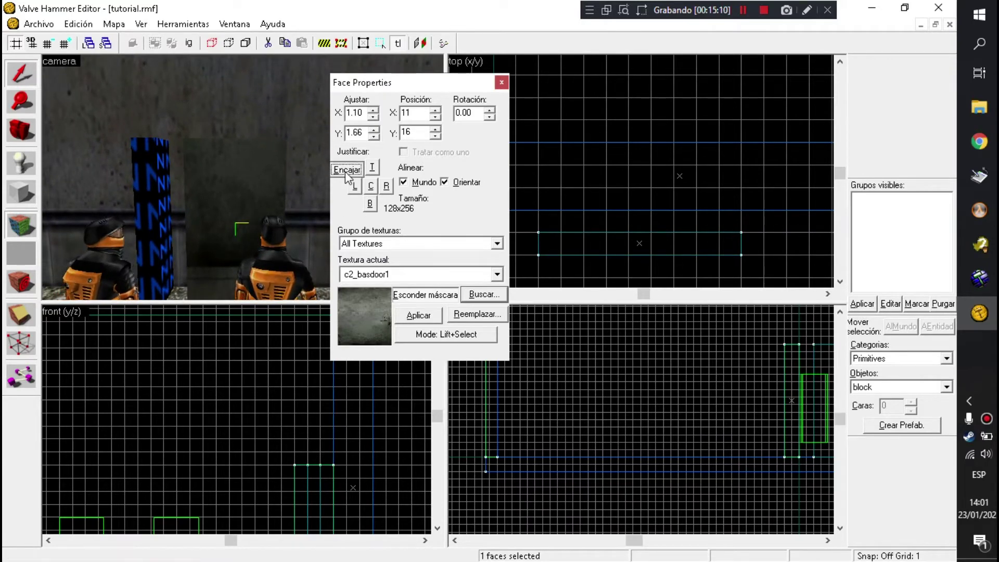
- Apply the c2_basdoor1 door texture to the block's wall-facing side as well
scroll(239, 202, up, 5)
scroll(242, 178, down, 5)
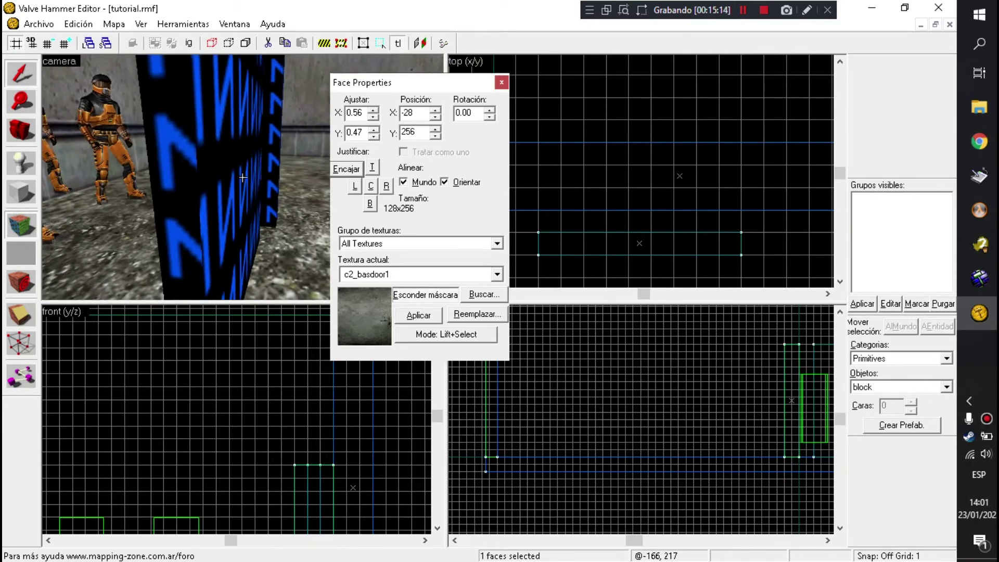
key(z)
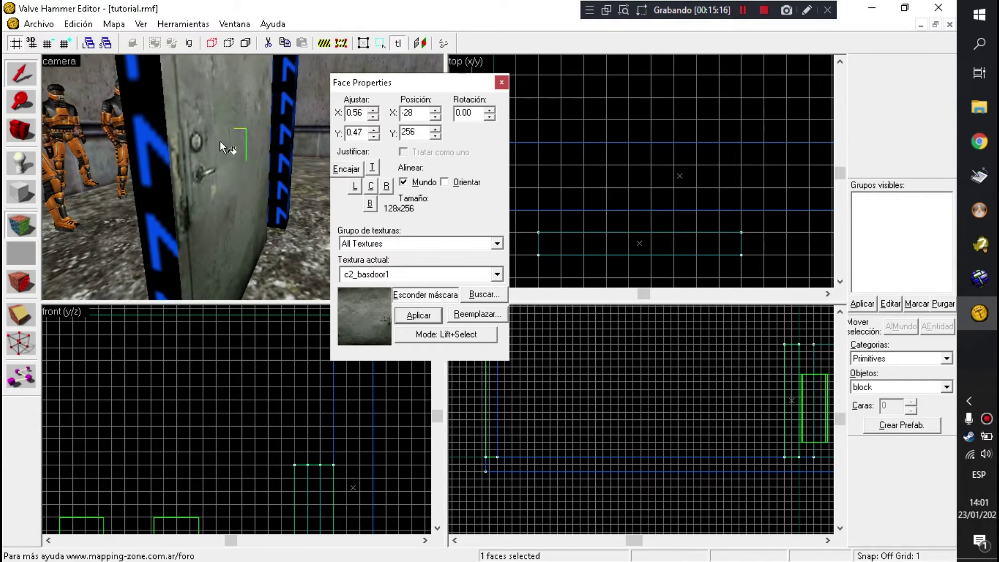
key(z)
key(z)
- Find the BLACK texture with the filter "black" and apply it to the door block's narrow edge faces
click(233, 174)
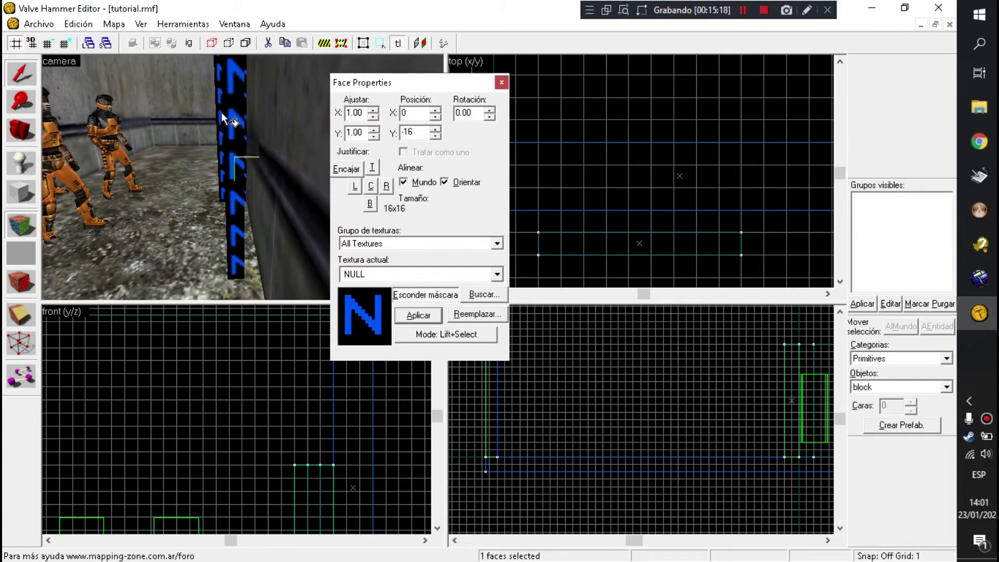
click(491, 296)
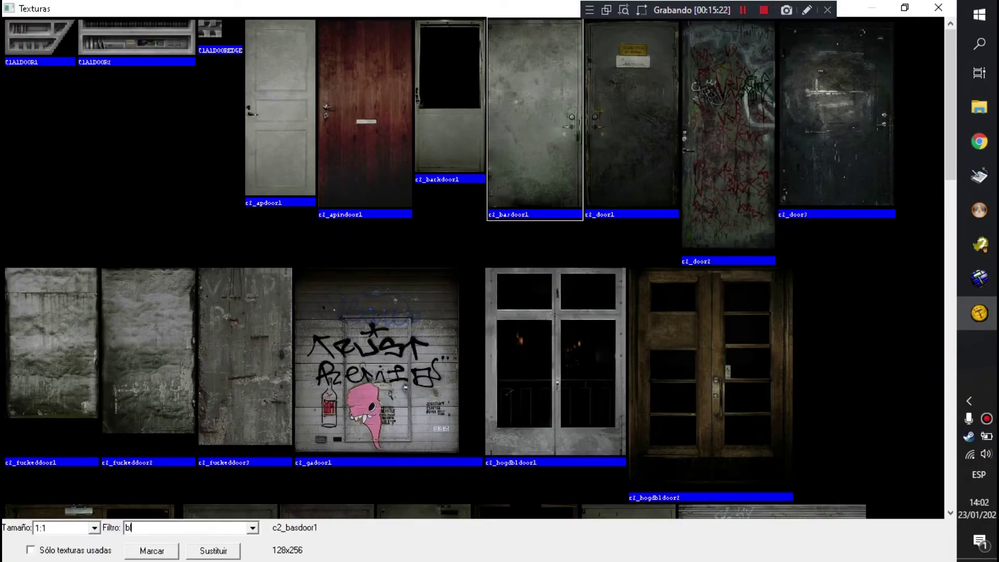
key(Return)
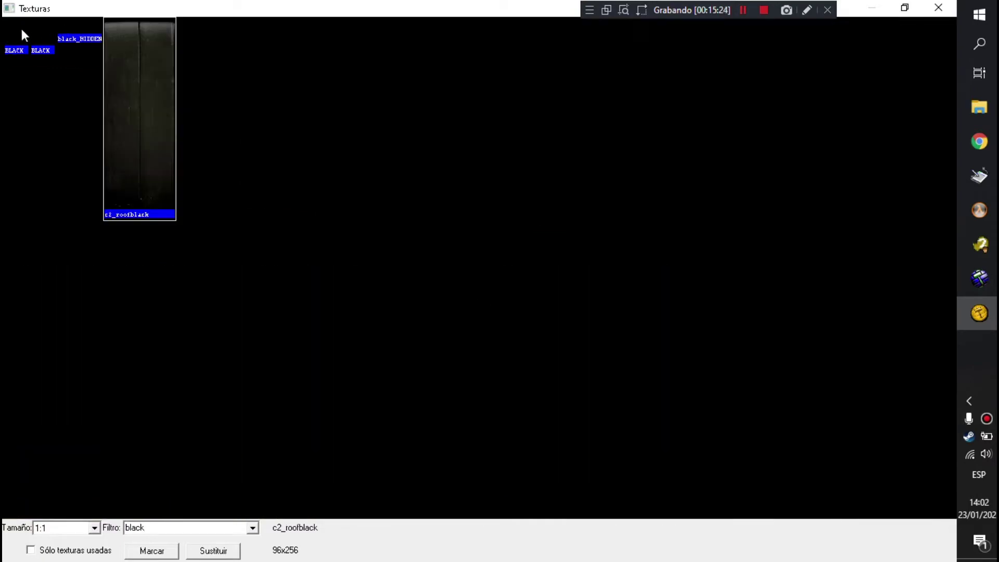
double_click(39, 32)
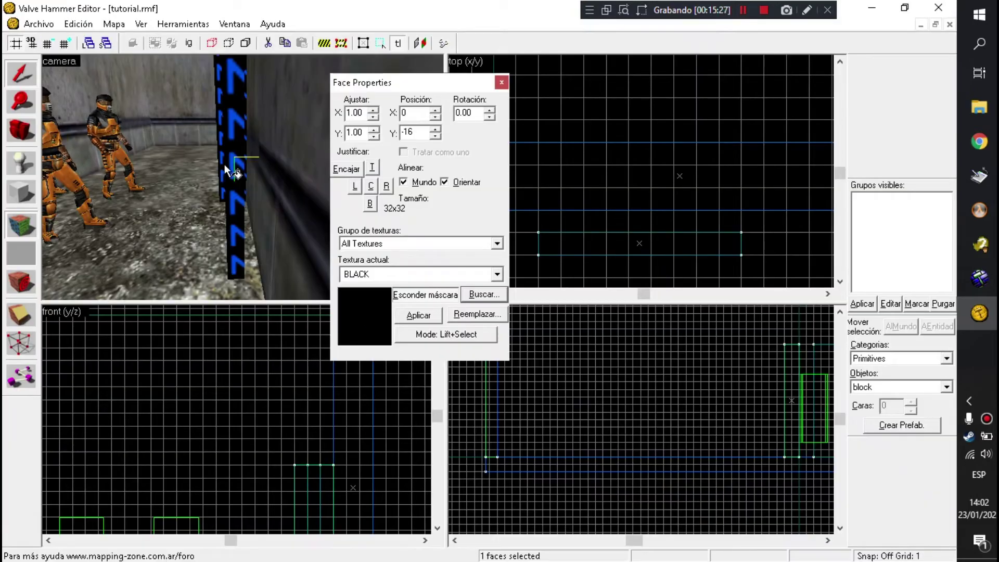
key(w)
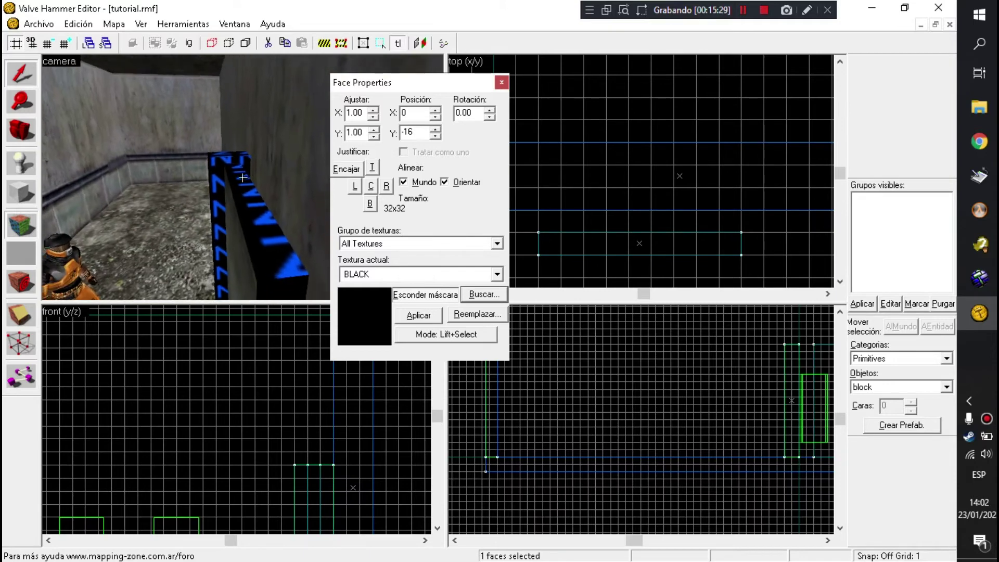
key(s)
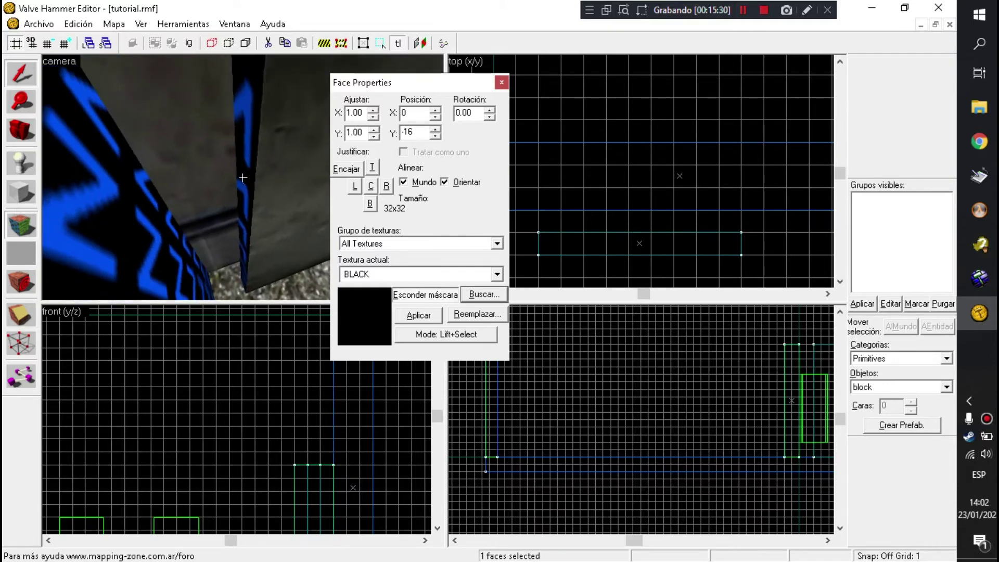
- Pick up c2_basdoor1 from the door's large face and apply it to the block's narrow edge faces
click(242, 177)
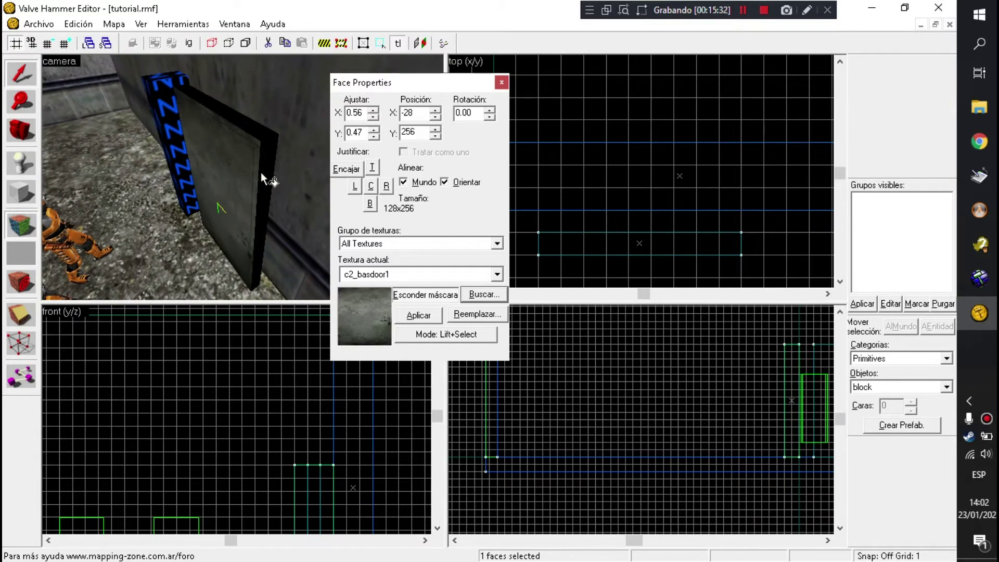
key(w)
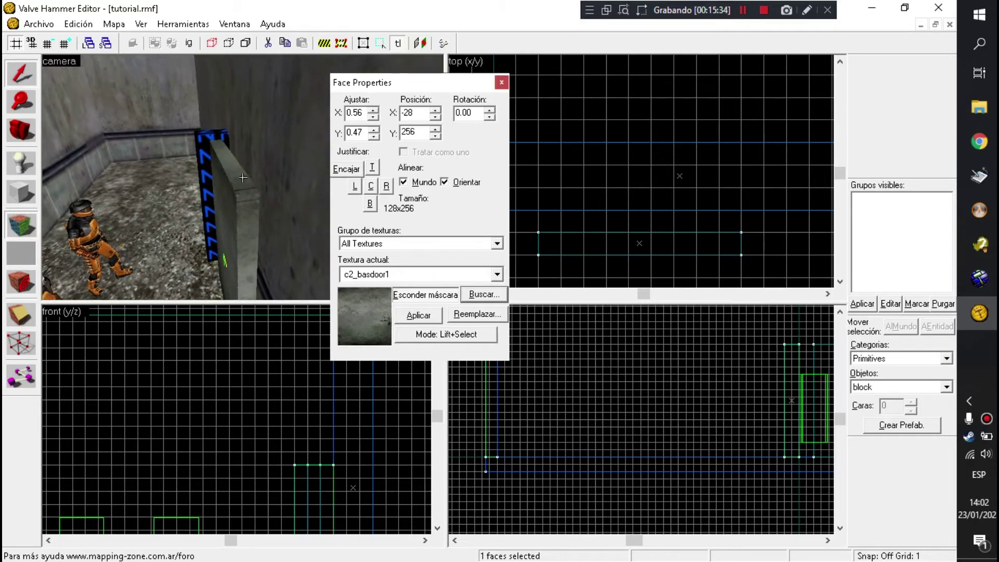
key(s)
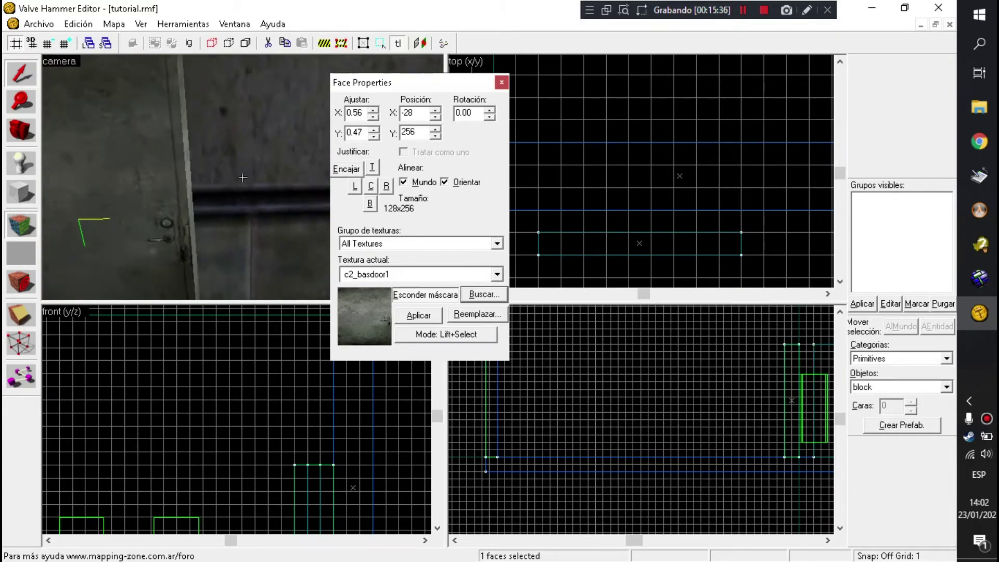
click(243, 177)
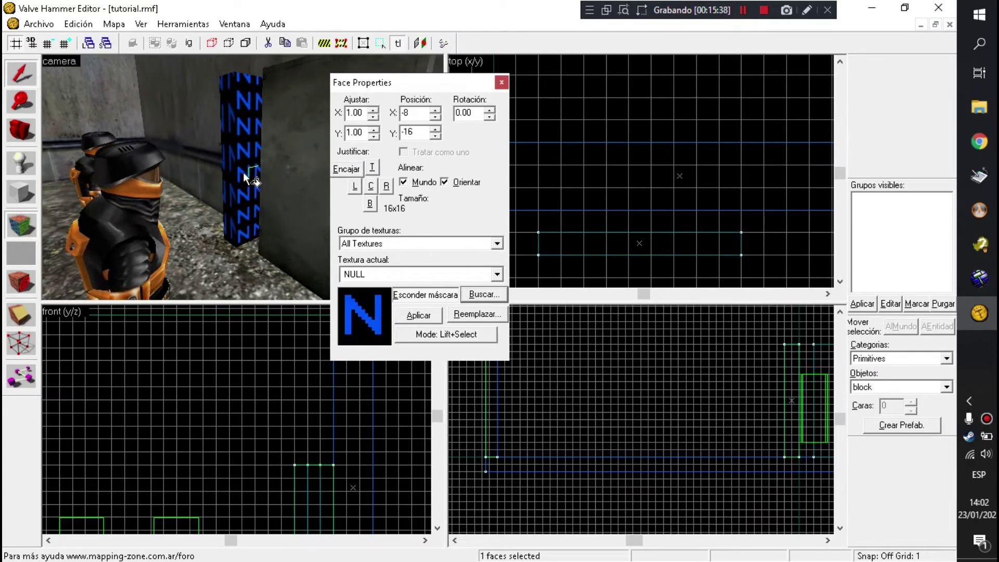
- Find the ORIGIN texture with the filter "origin" and apply it to the whole narrow NULL block beside the door
key(shift+s)
key(z)
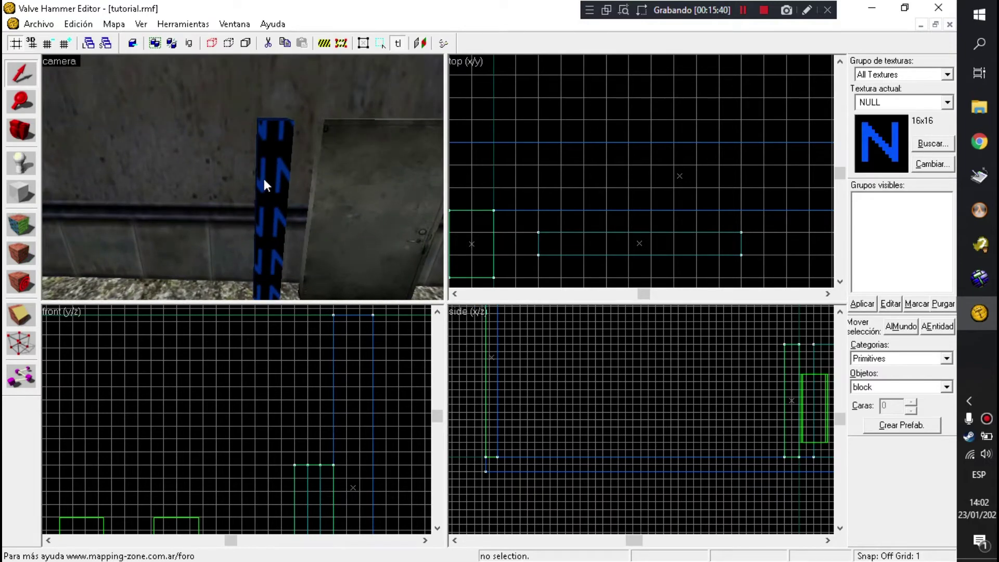
click(266, 173)
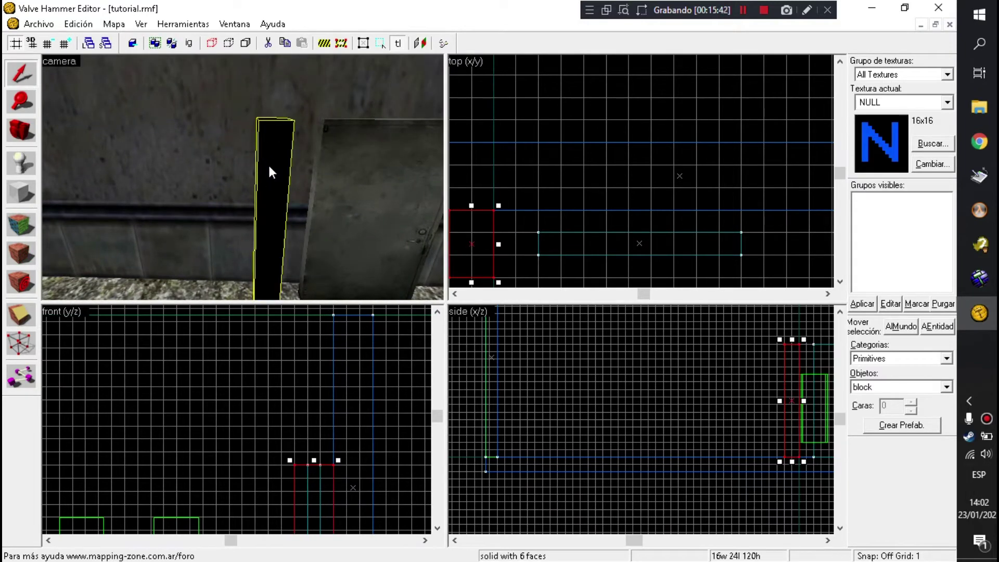
key(shift+a)
click(463, 296)
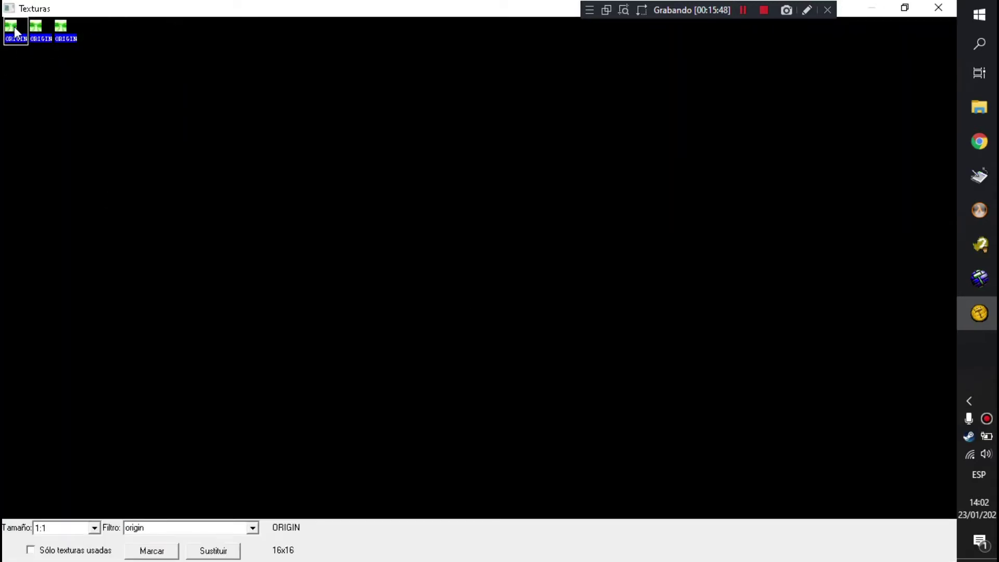
double_click(16, 33)
key(shift+s)
click(263, 170)
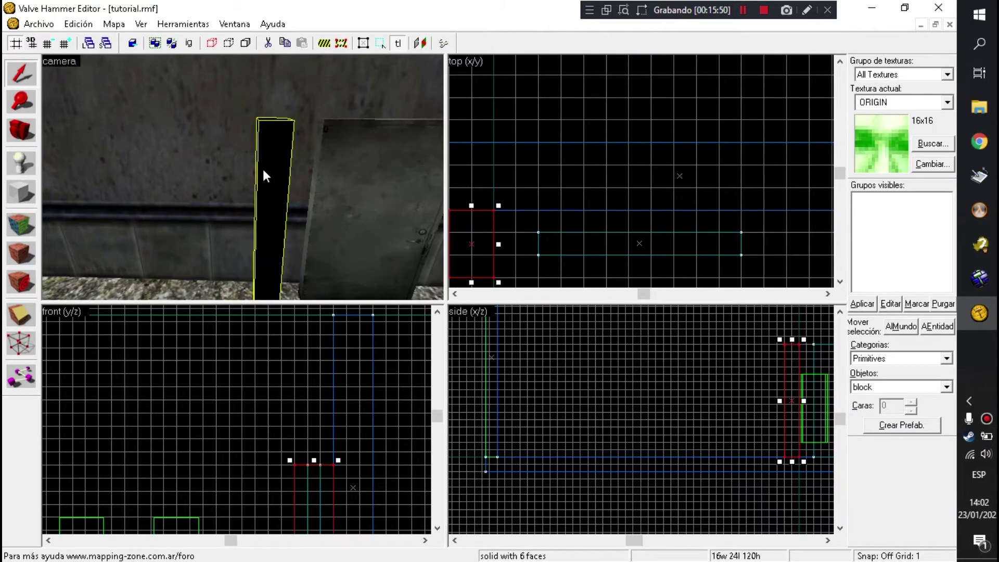
click(862, 304)
key(Escape)
key(z)
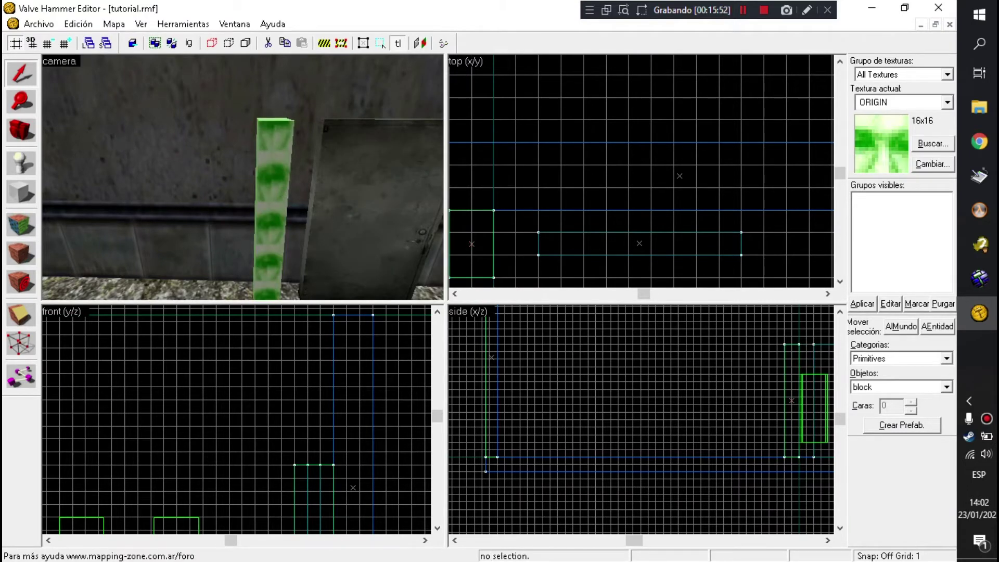
key(z)
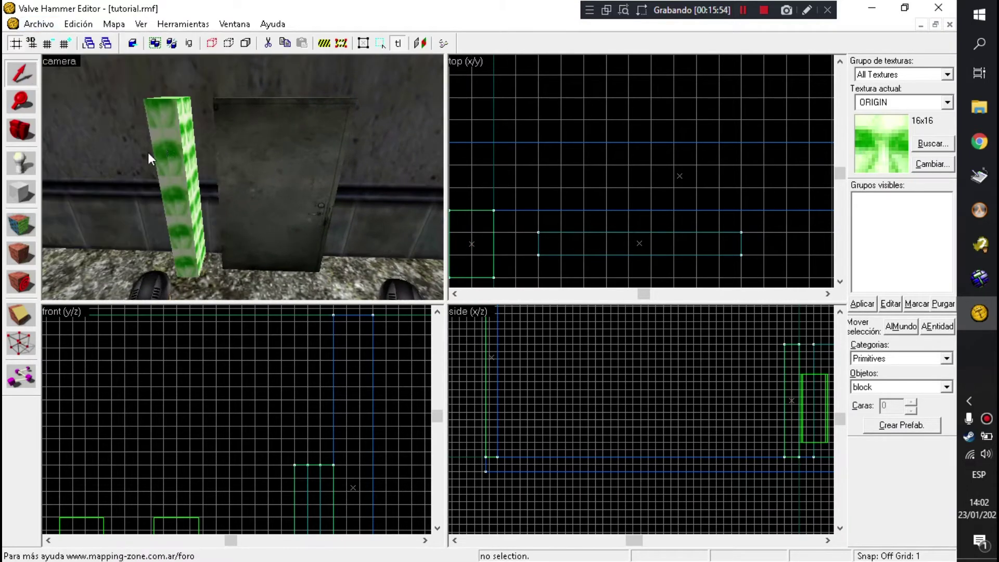
- Move the ORIGIN block onto the door's hinge edge so its centre lines up with that edge
click(167, 156)
drag(469, 239, 539, 253)
key(ctrl+z)
key(ctrl+y)
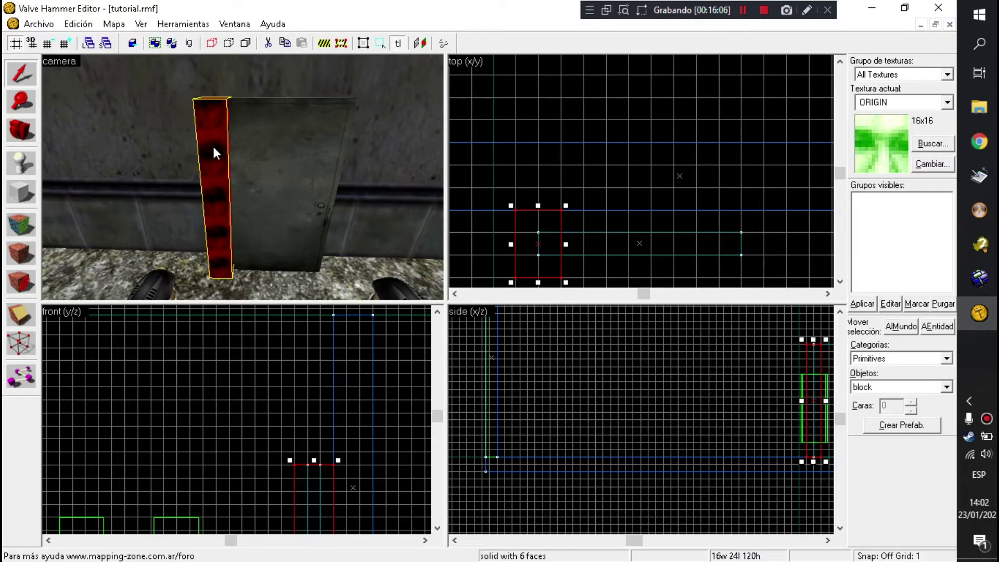
- Tie the door and ORIGIN block together as one entity of class func_door and save the map
ctrl+click(280, 202)
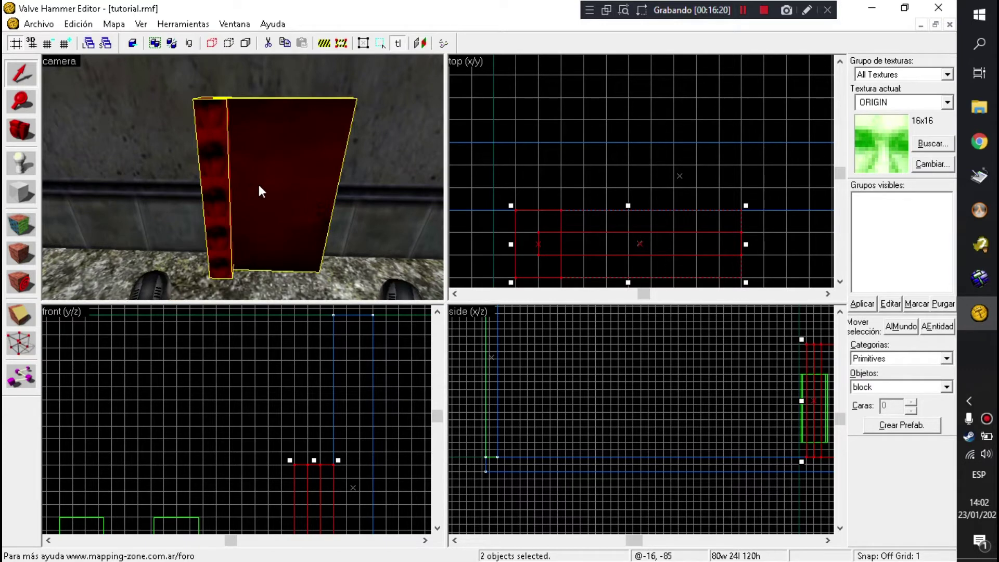
key(ctrl+t)
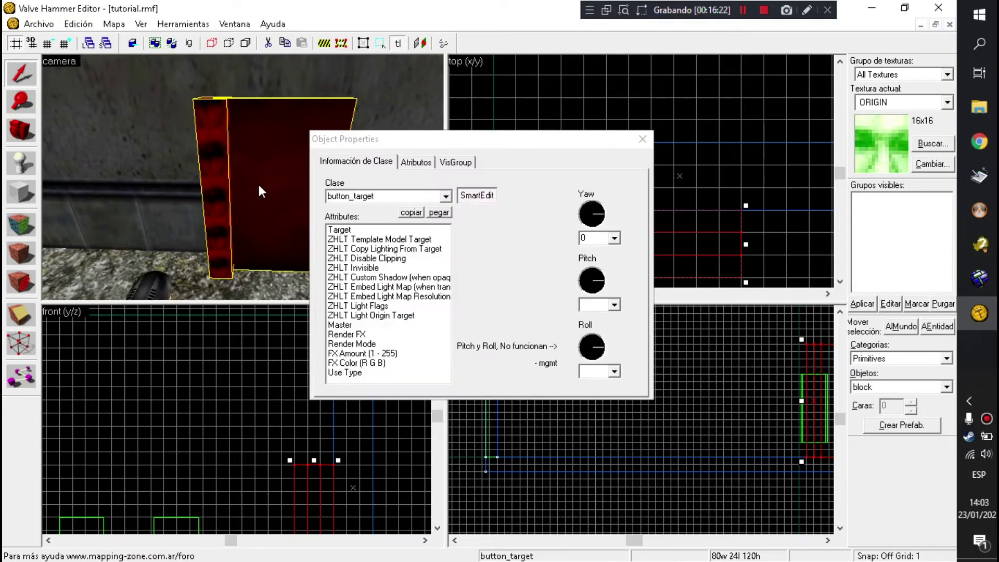
click(446, 196)
scroll(390, 226, down, 2)
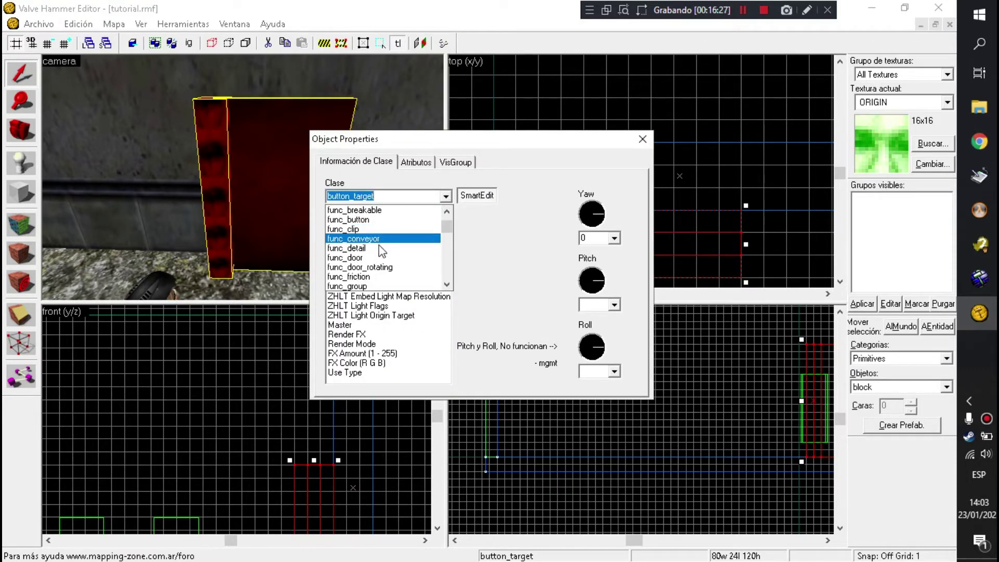
click(374, 257)
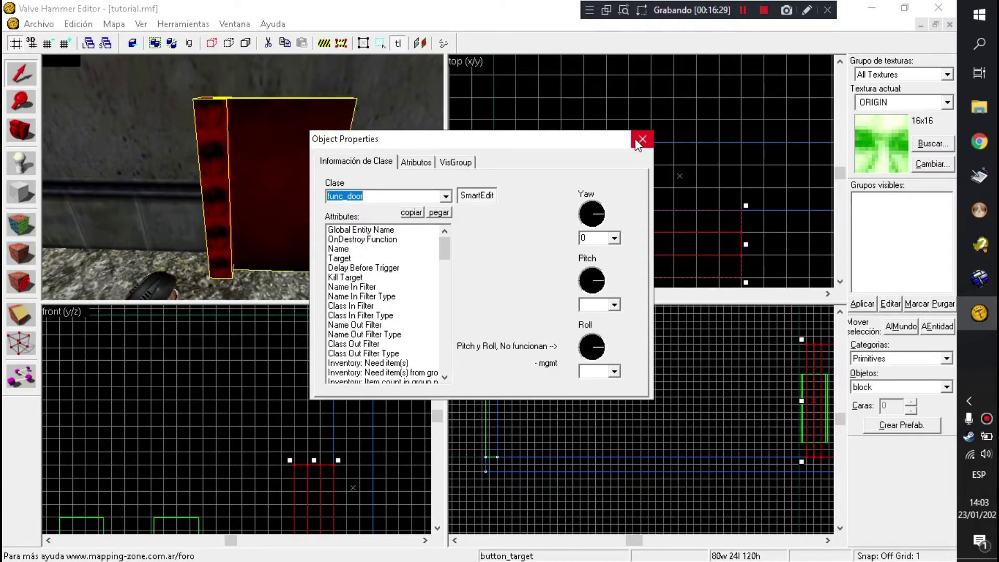
click(642, 139)
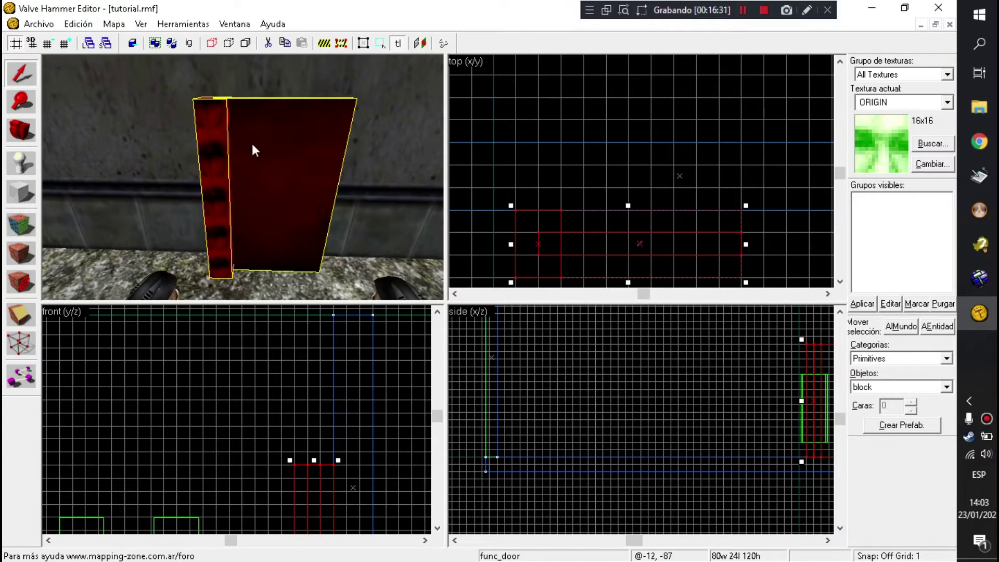
click(34, 24)
click(57, 88)
- Make a plain copy of the door beside the original by returning the copy to the world and deleting its ORIGIN block
drag(660, 239, 755, 249)
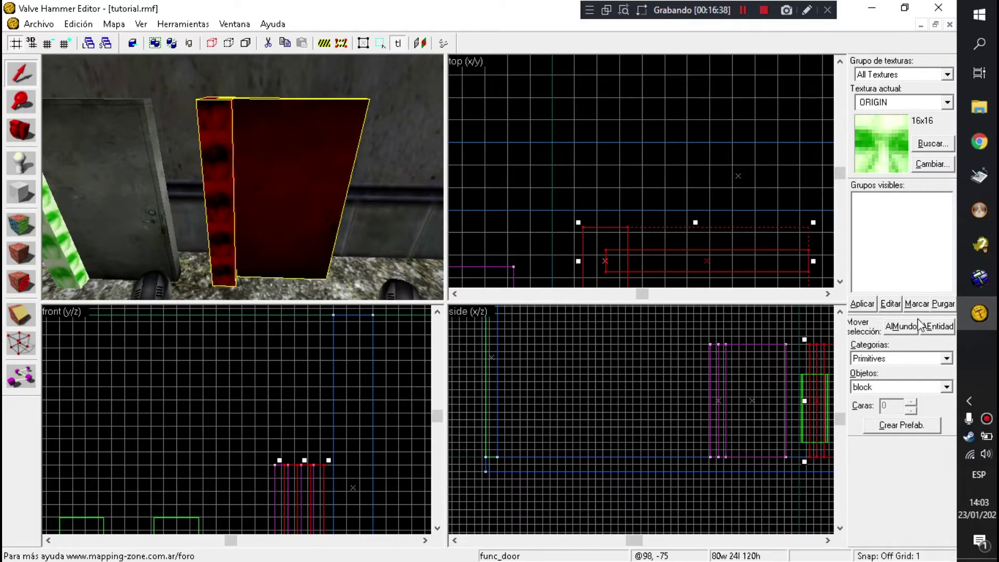
click(223, 156)
key(Delete)
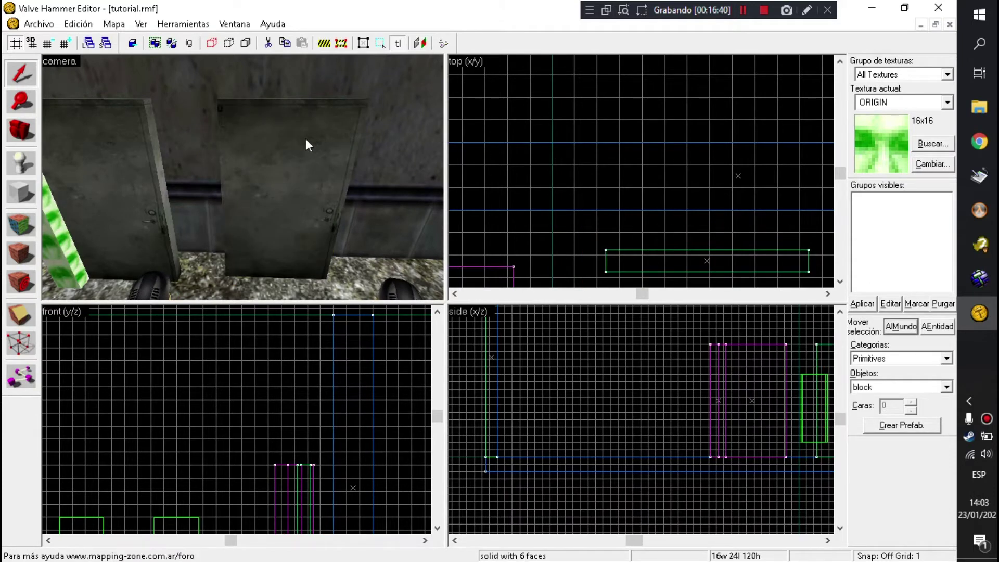
- Move the copied door block against the wall and stretch its depth to 40 units so it passes through the wall
click(306, 143)
drag(657, 262, 642, 225)
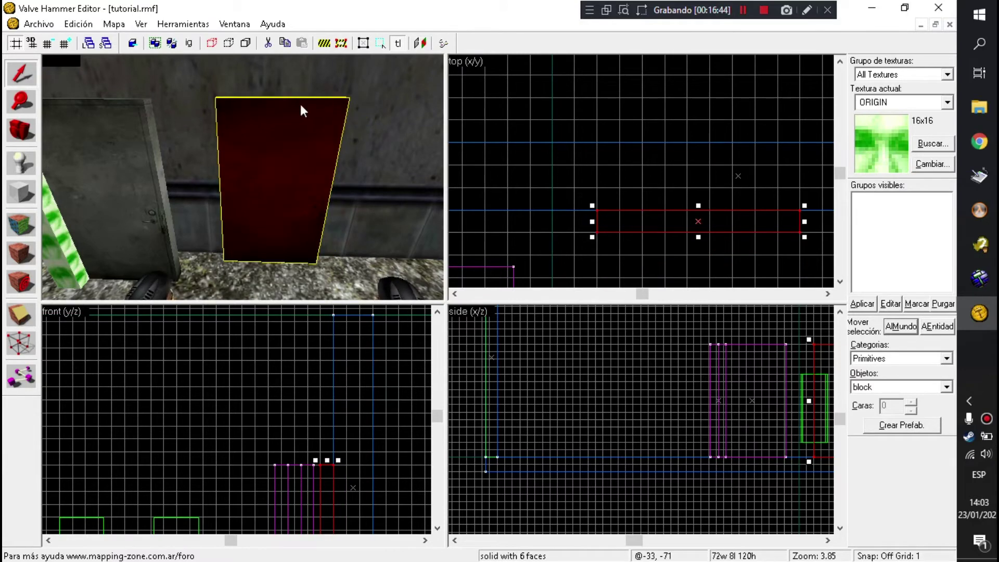
click(301, 99)
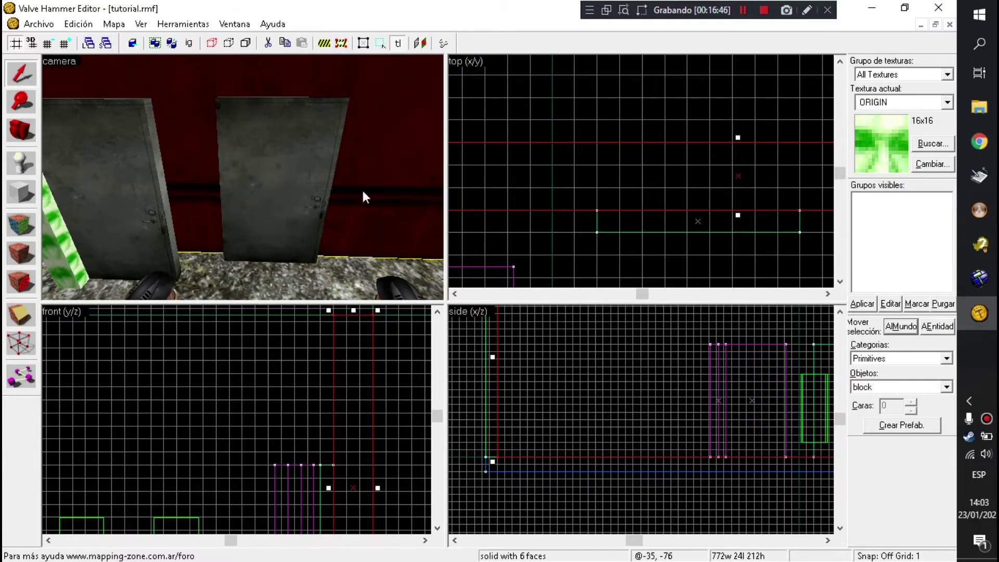
click(333, 190)
drag(697, 207, 683, 117)
click(359, 107)
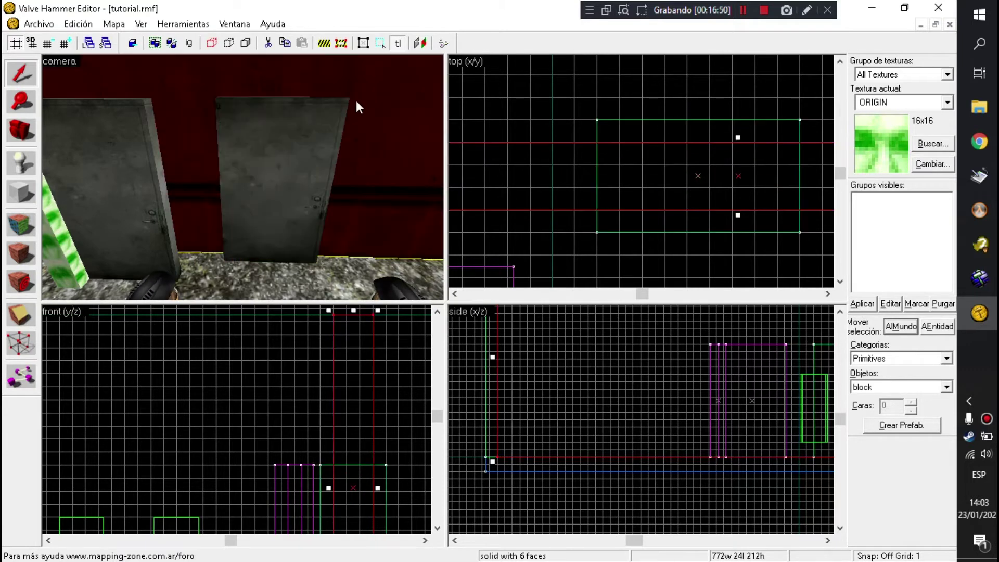
click(301, 141)
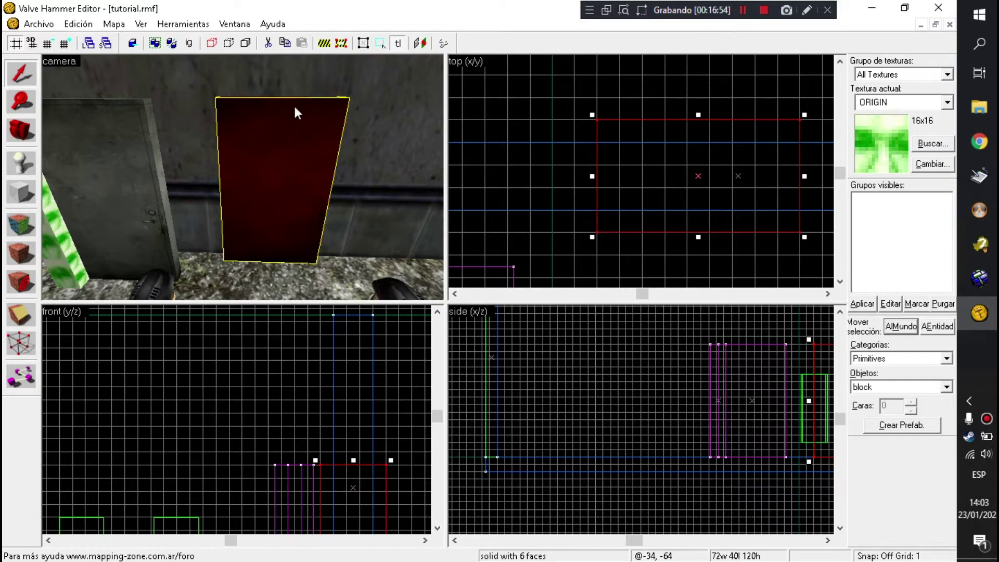
click(292, 77)
click(299, 138)
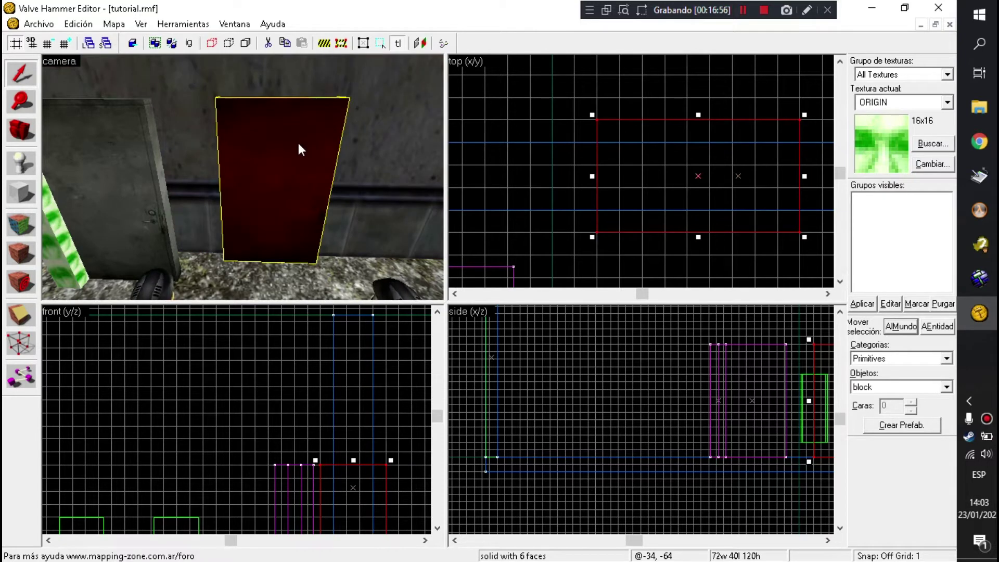
- Carve a doorway through the wall with the stretched block and clear the block from the opening
click(131, 45)
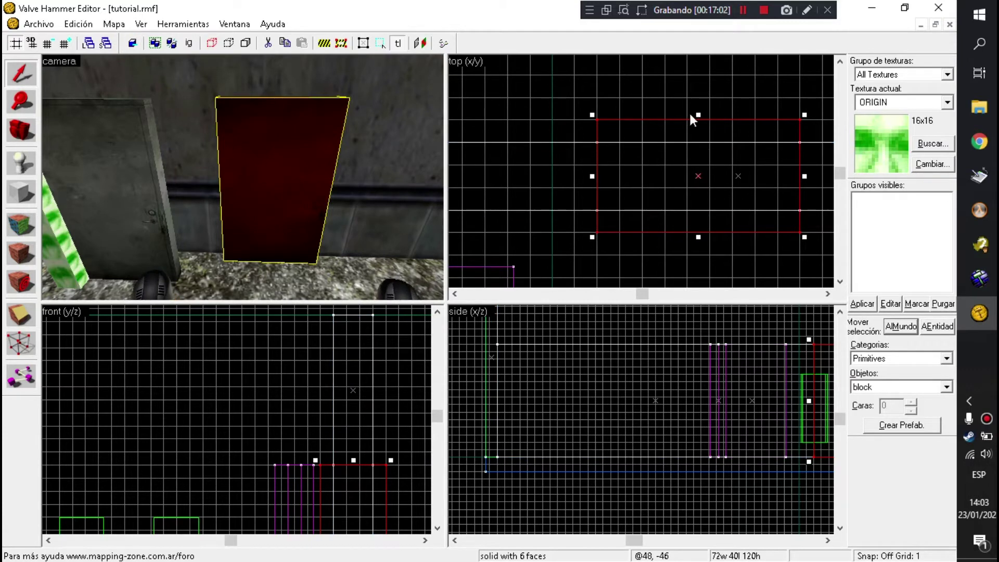
drag(692, 162, 655, 141)
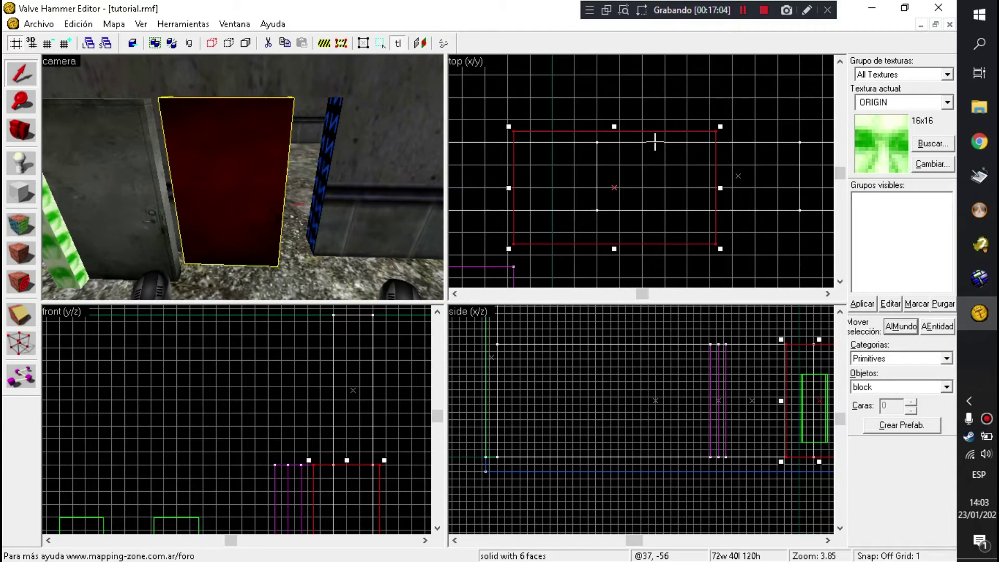
click(123, 180)
drag(466, 260, 765, 238)
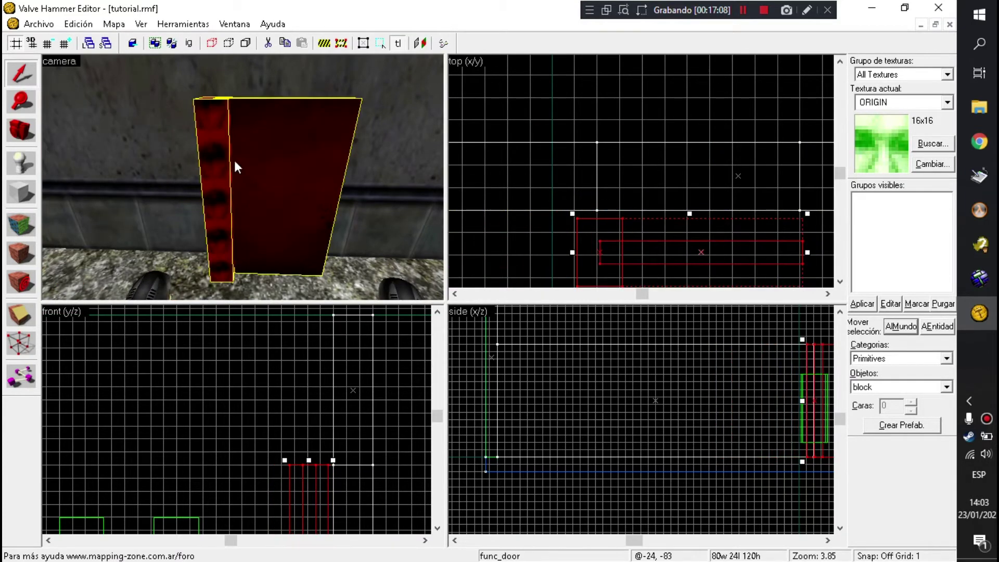
key(ctrl+z)
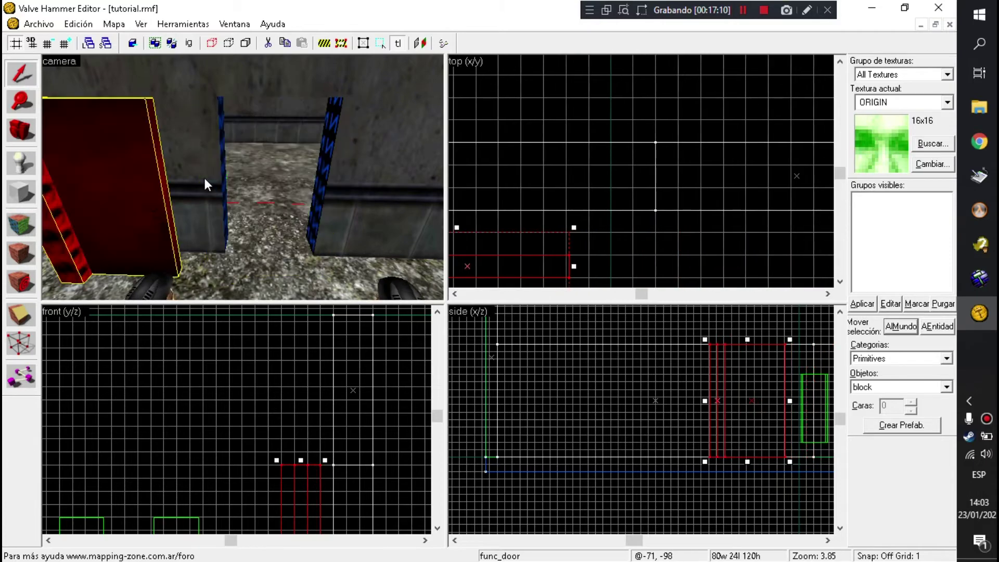
- Pick up the wall texture C1A4B_W1, apply it to the doorway's NULL inner side faces, and save the map
key(shift+a)
click(205, 149)
key(w)
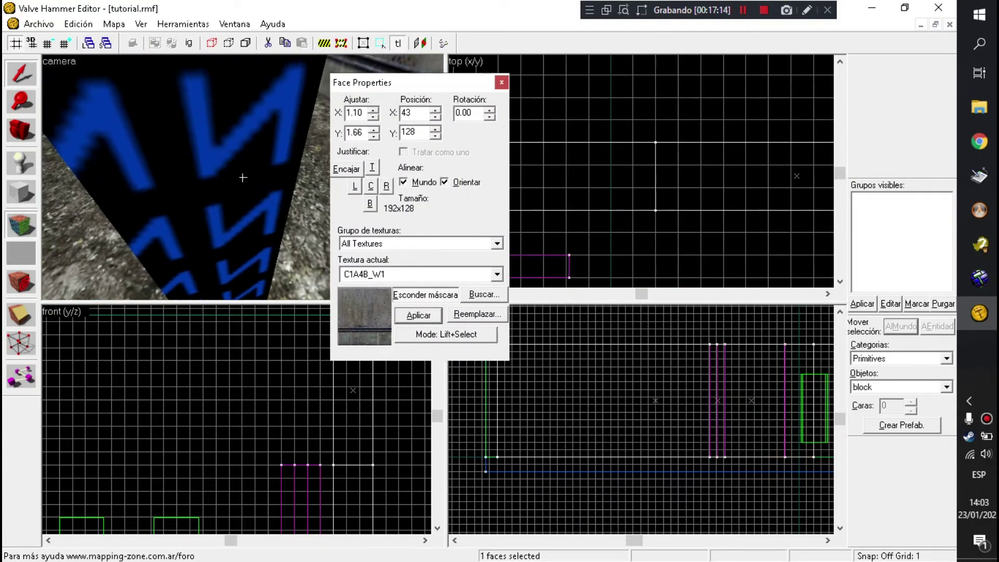
click(242, 177)
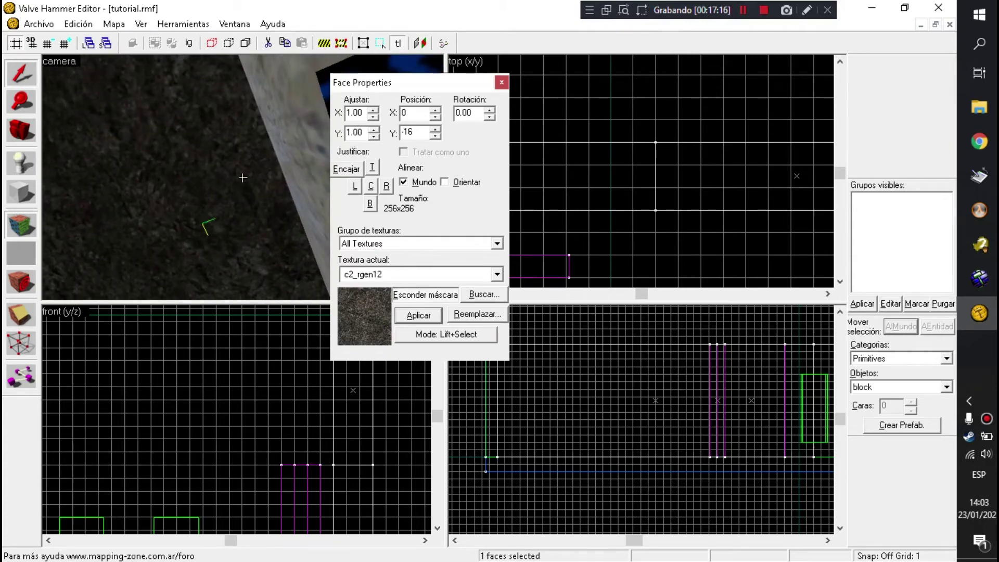
key(s)
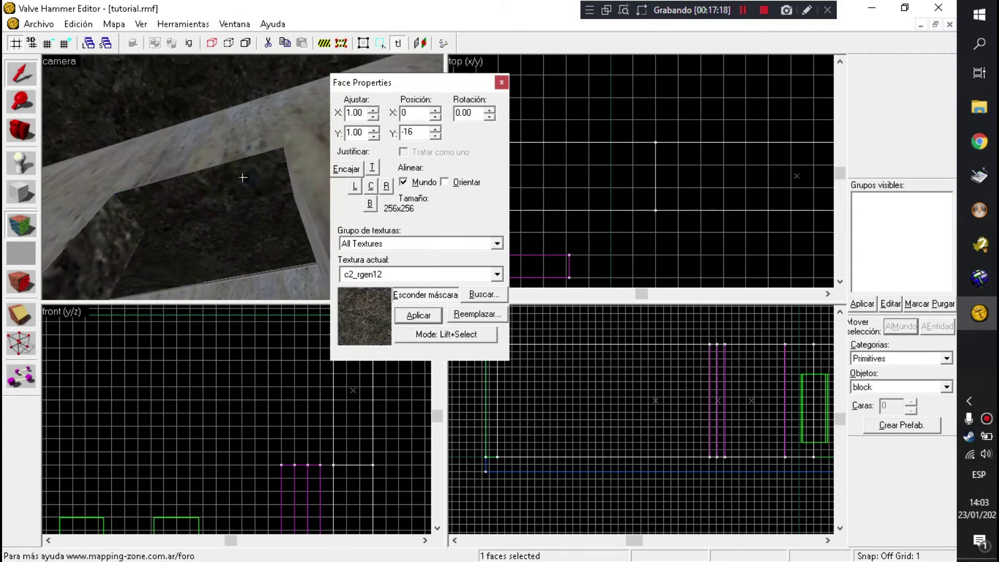
click(243, 177)
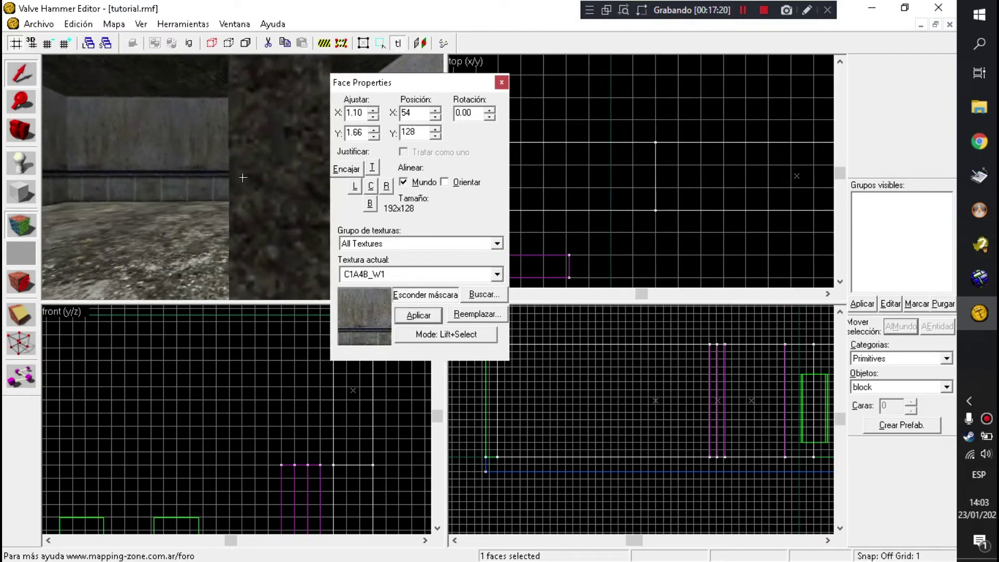
key(s)
key(Escape)
click(44, 25)
click(111, 95)
- Move the func_door with its ORIGIN block into the carved doorway, centred in the wall's thickness
key(s)
click(101, 164)
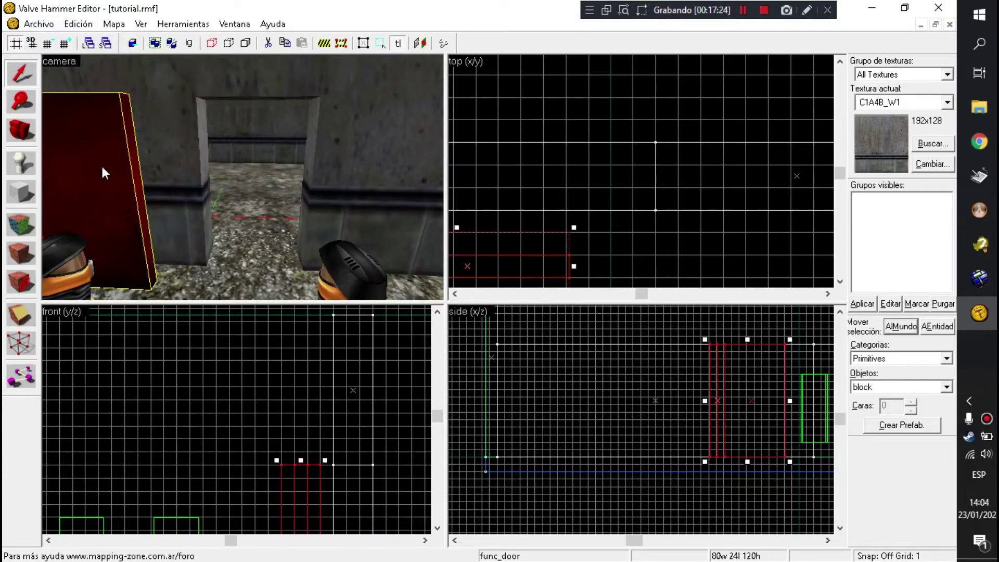
mouse_move(475, 239)
mouse_down()
mouse_move(696, 252)
mouse_move(765, 240)
mouse_up()
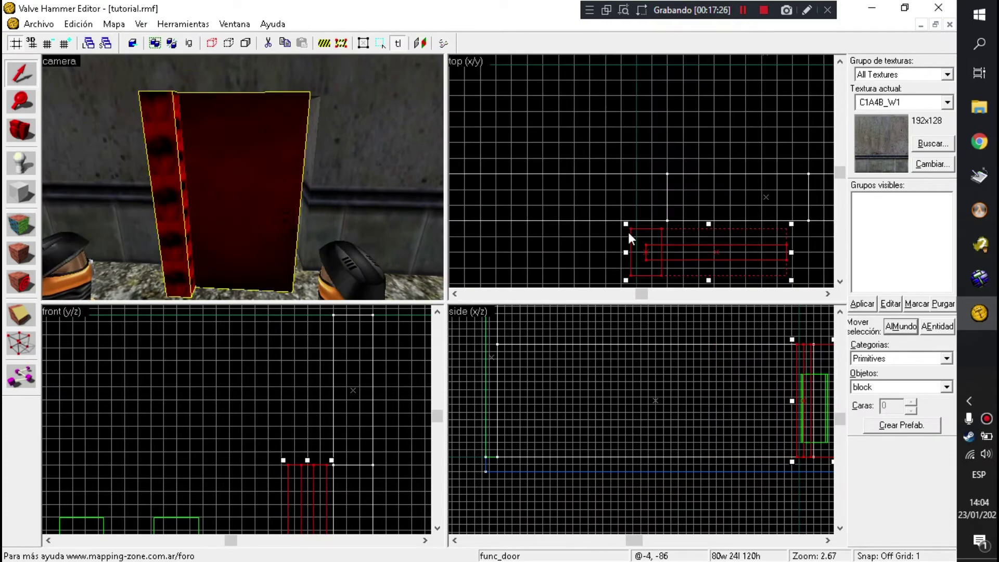
scroll(658, 241, up, 2)
drag(601, 255, 618, 177)
key(Escape)
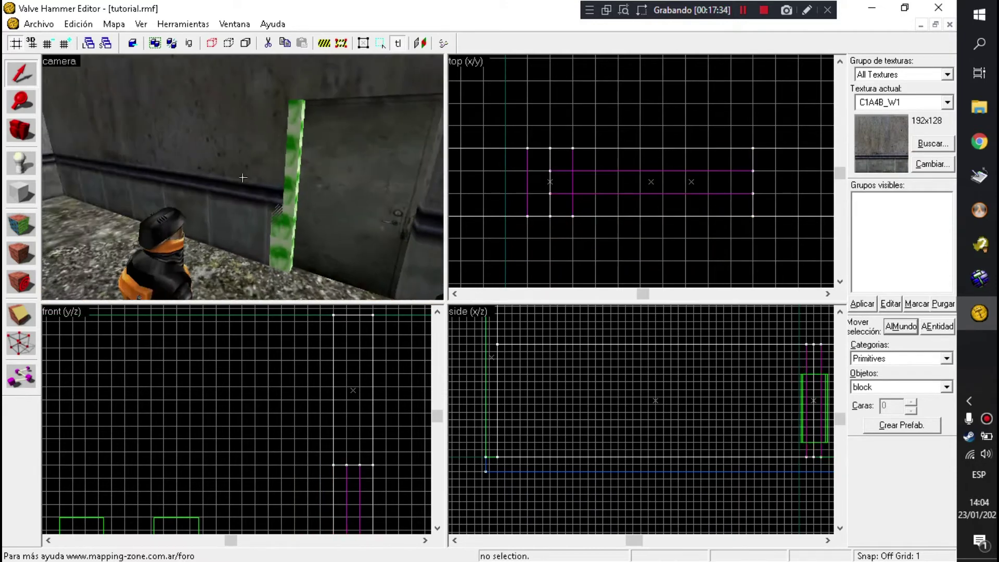
- Open the properties of the func_door in the doorway and examine its Speed attribute
key(z)
click(245, 183)
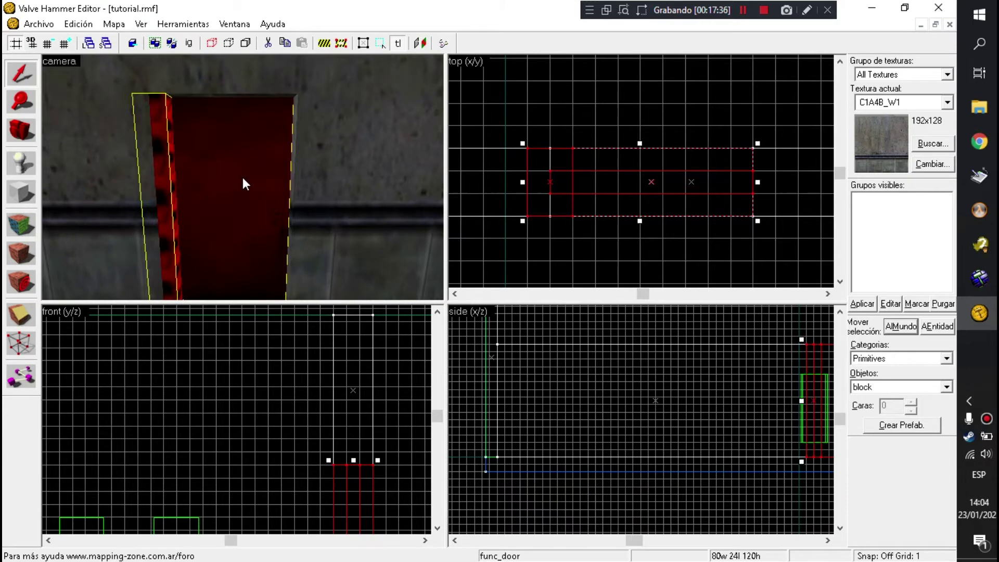
key(alt+Return)
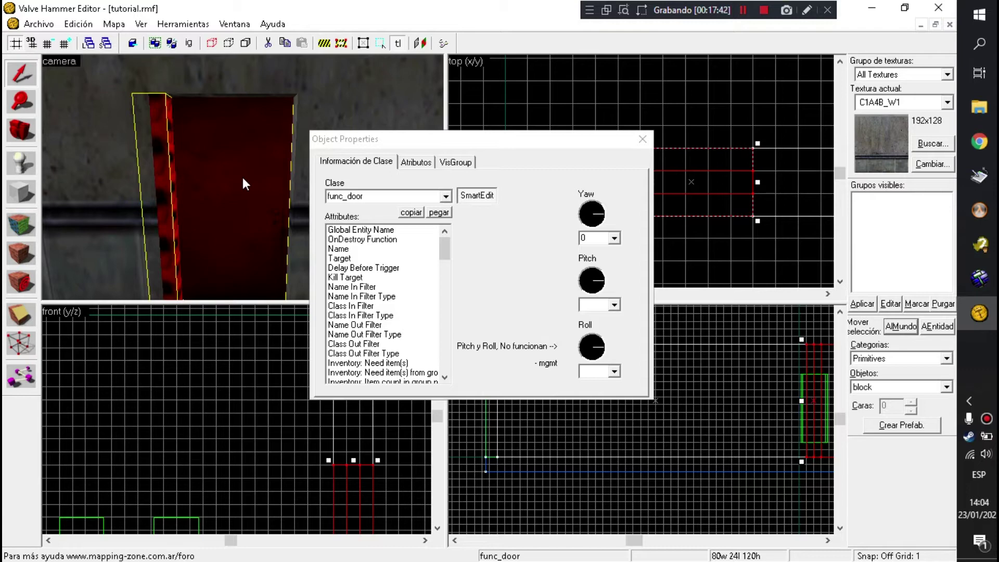
click(393, 277)
scroll(350, 299, down, 4)
scroll(352, 301, down, 10)
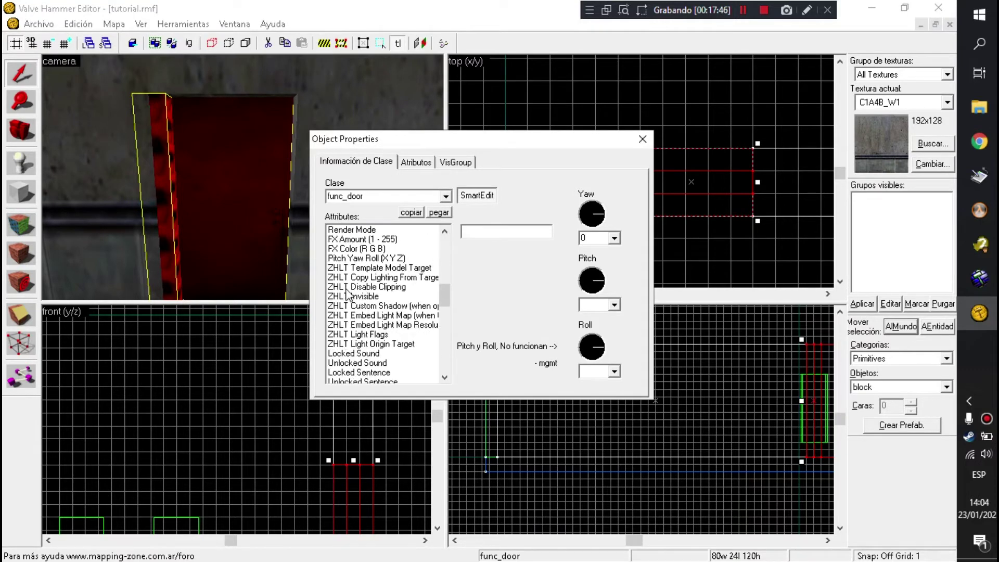
scroll(368, 304, down, 3)
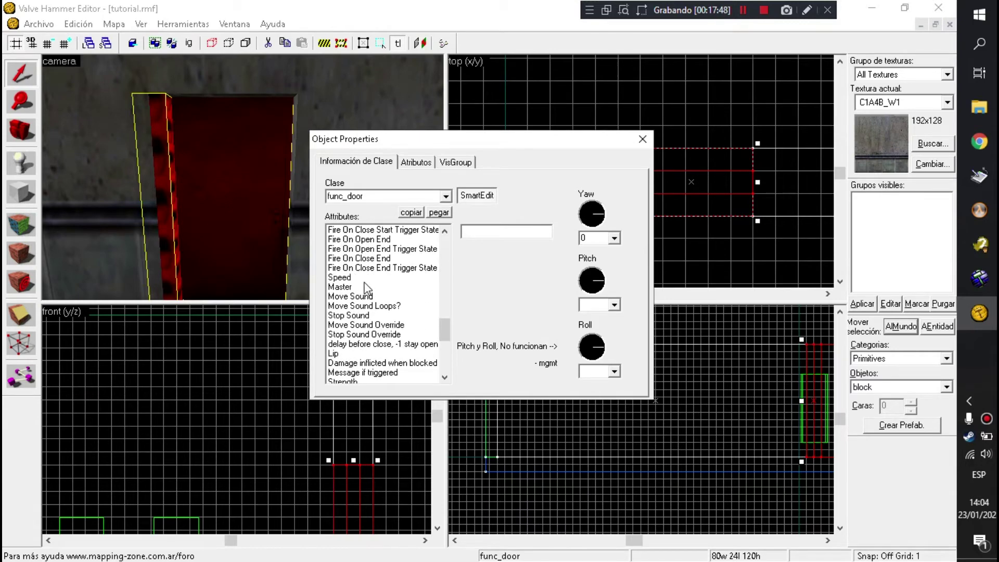
click(365, 277)
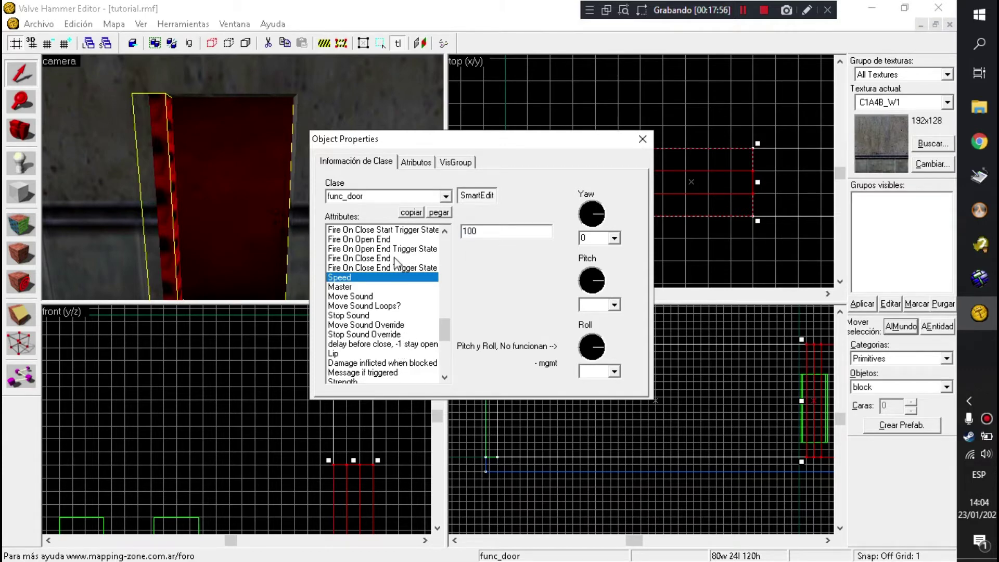
- Examine the door's flags, including USE Only, and its locked and unlocked sound and sentence attributes
click(415, 165)
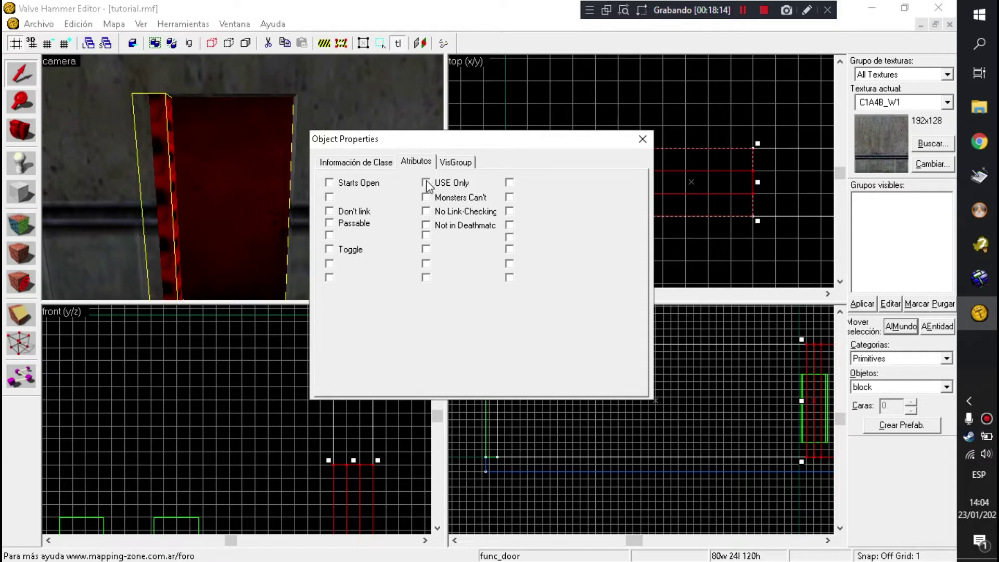
click(359, 162)
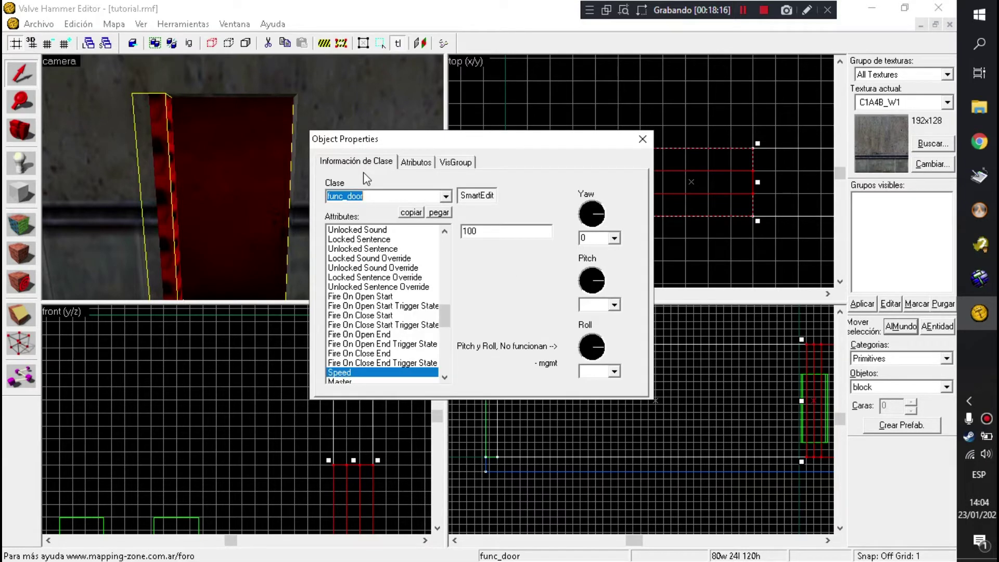
mouse_move(441, 315)
mouse_down()
mouse_move(451, 272)
mouse_move(445, 297)
mouse_up()
click(389, 306)
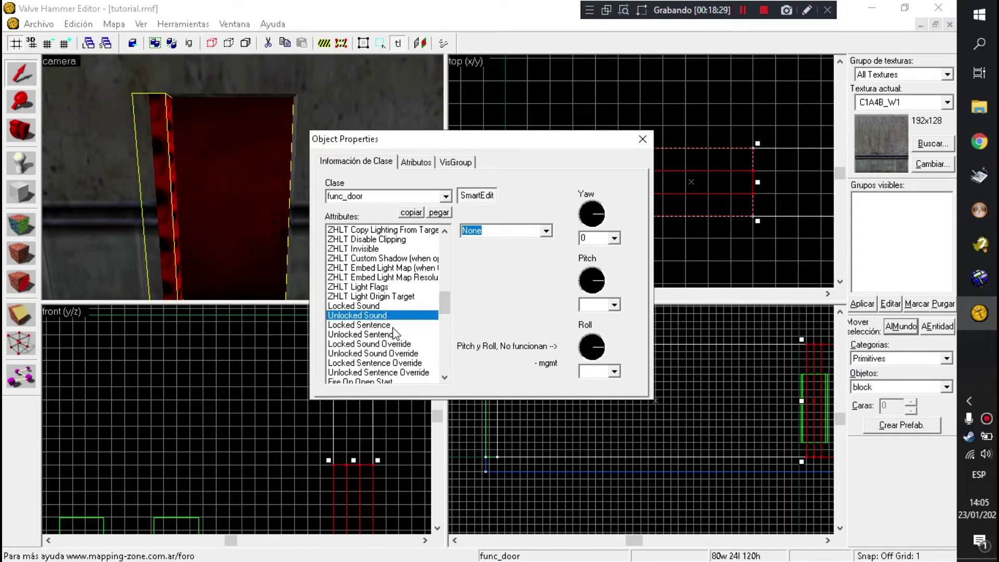
click(417, 334)
drag(446, 310, 451, 337)
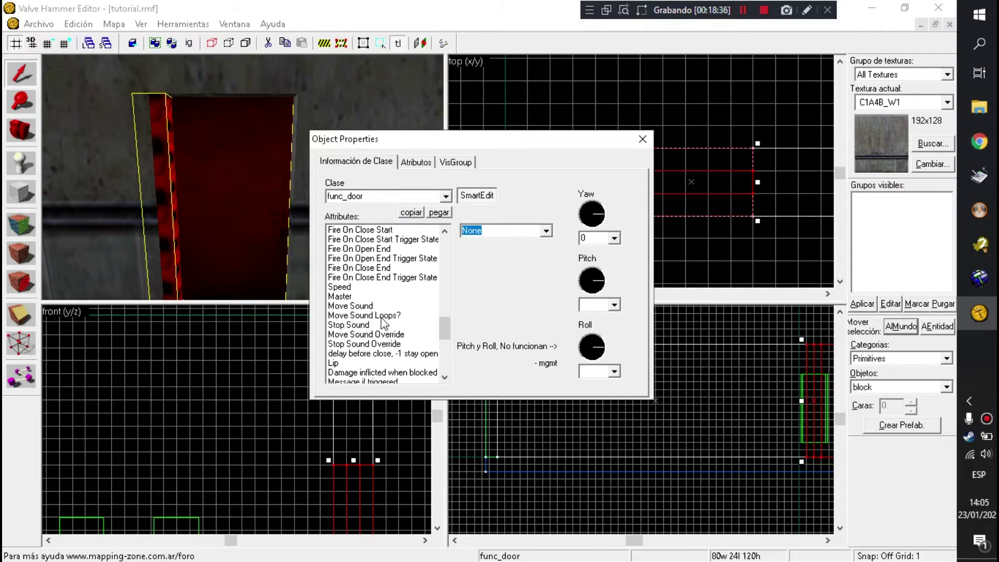
- Set the door's Move Sound to Squeaky 1 and its Stop Sound to Snappy Metal Stop
click(348, 306)
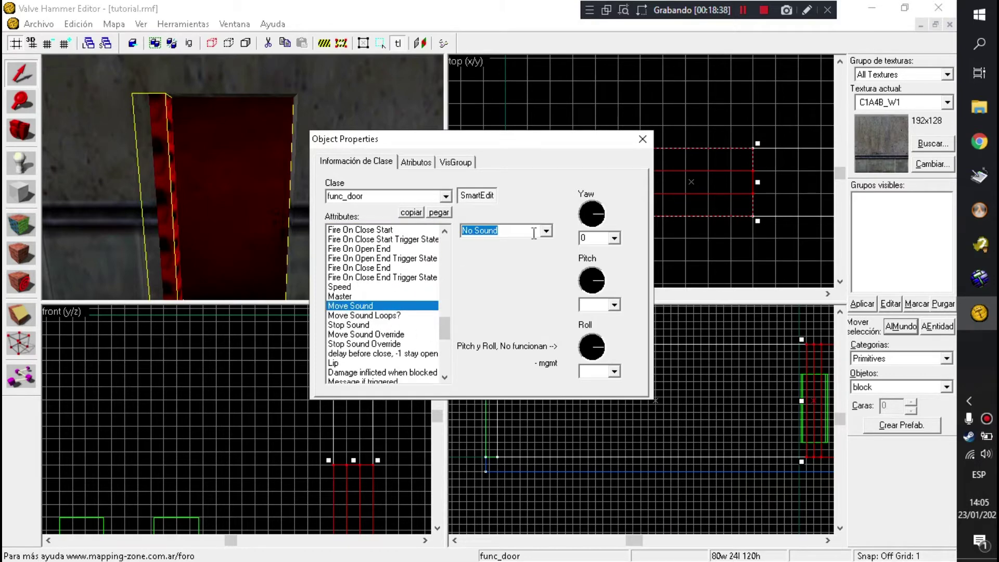
click(545, 232)
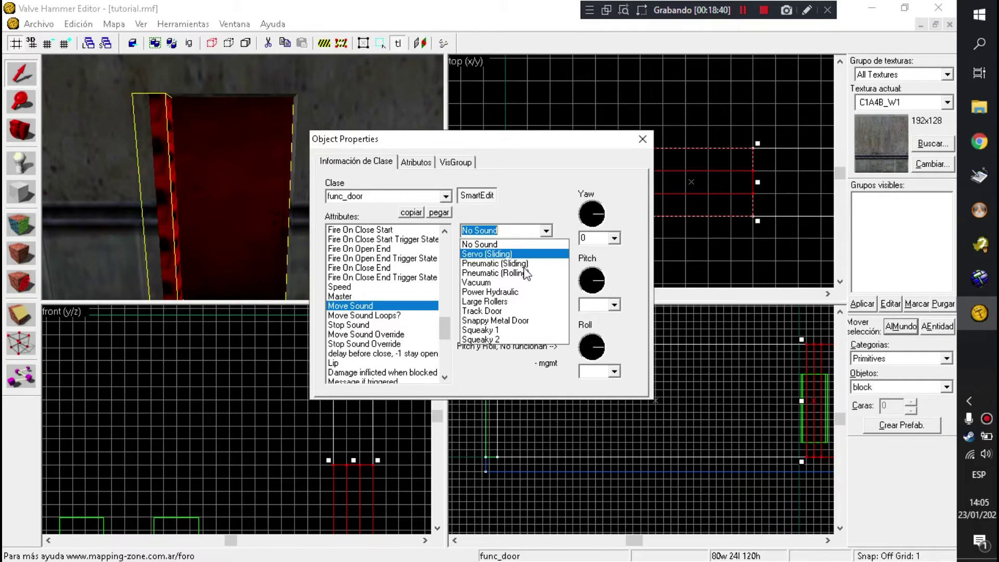
click(504, 329)
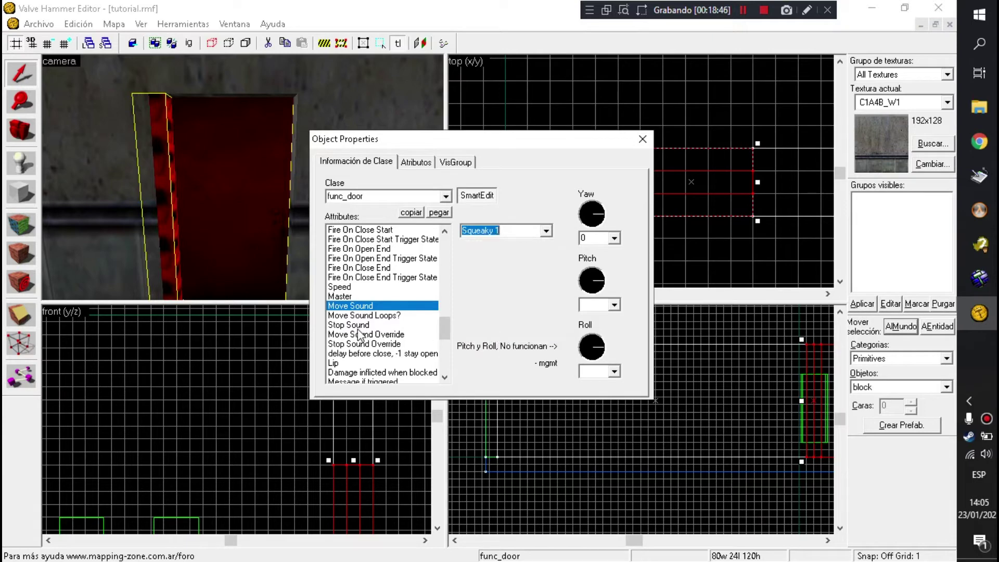
click(338, 326)
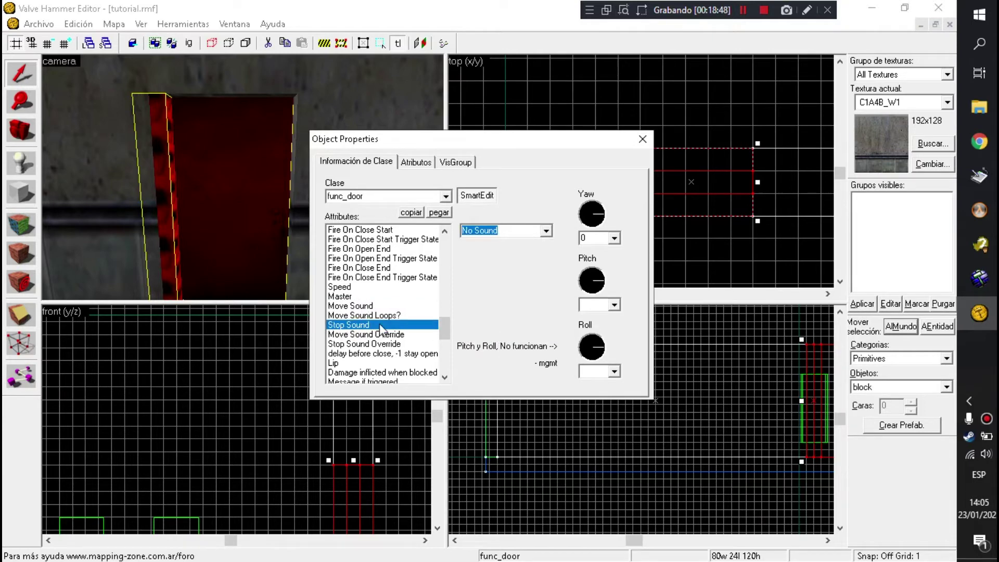
click(547, 231)
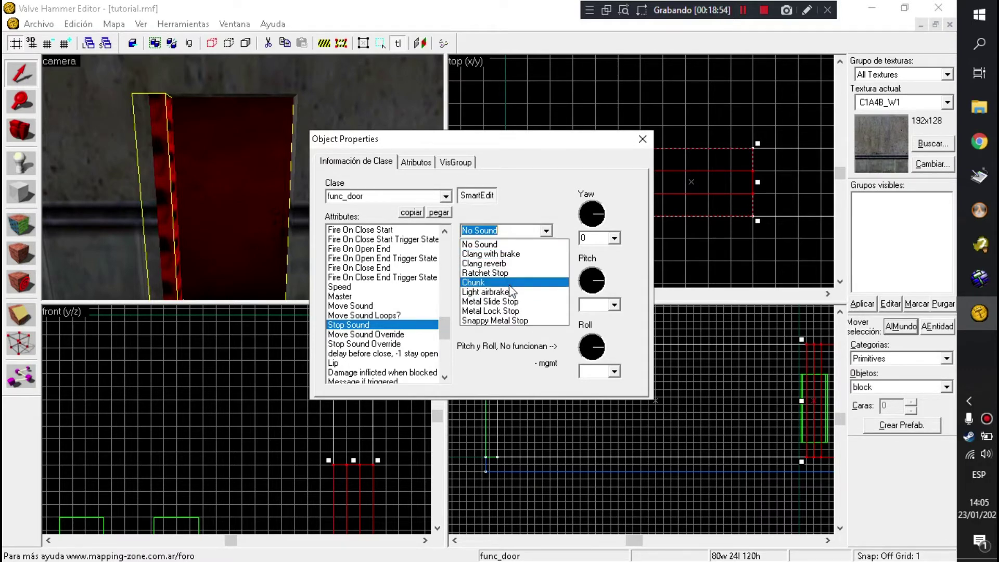
click(538, 321)
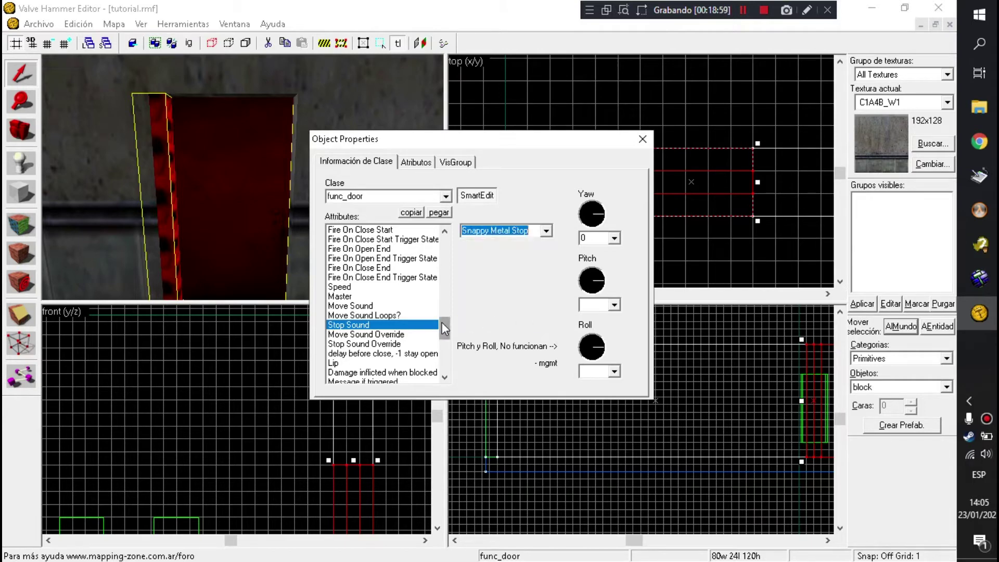
- Examine the door's remaining attributes, including Breakable, who can open it, and Name
drag(444, 323, 450, 371)
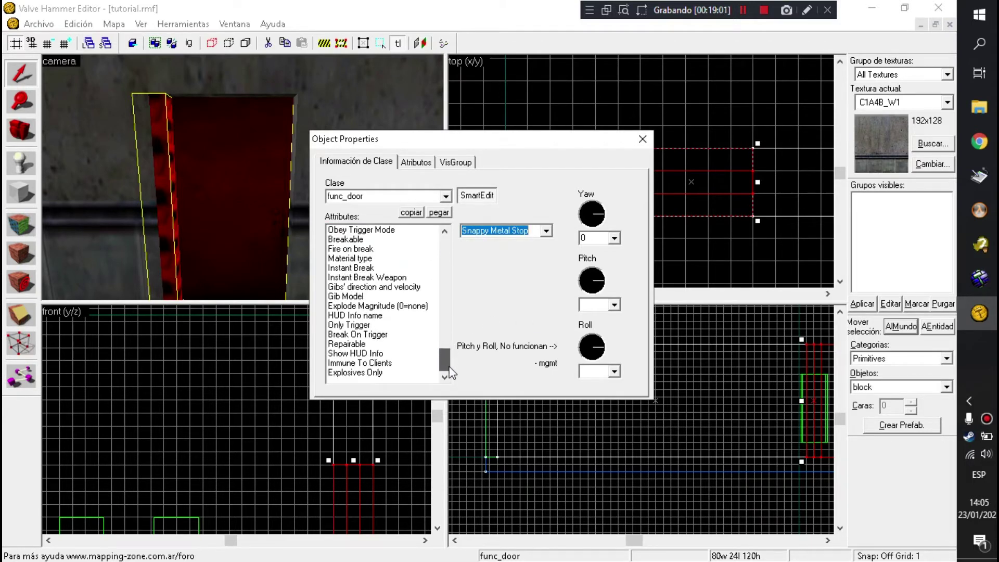
click(376, 259)
drag(442, 352, 444, 344)
click(385, 276)
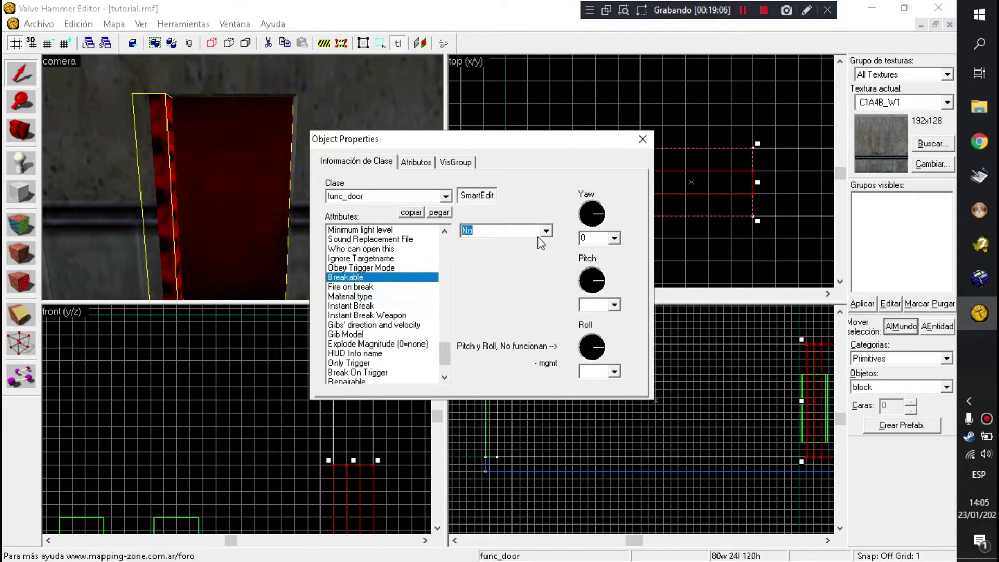
click(384, 258)
drag(445, 353, 455, 249)
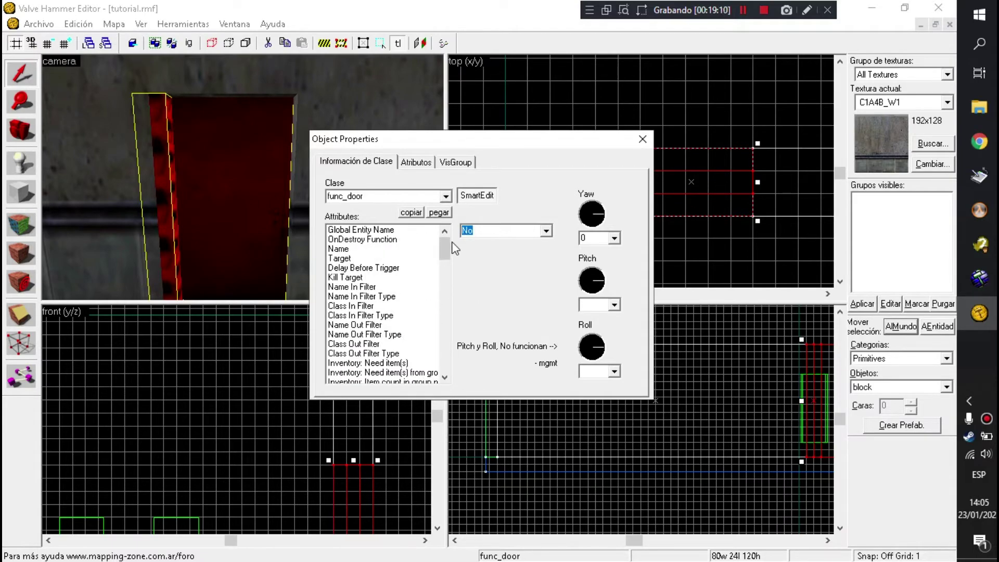
click(398, 249)
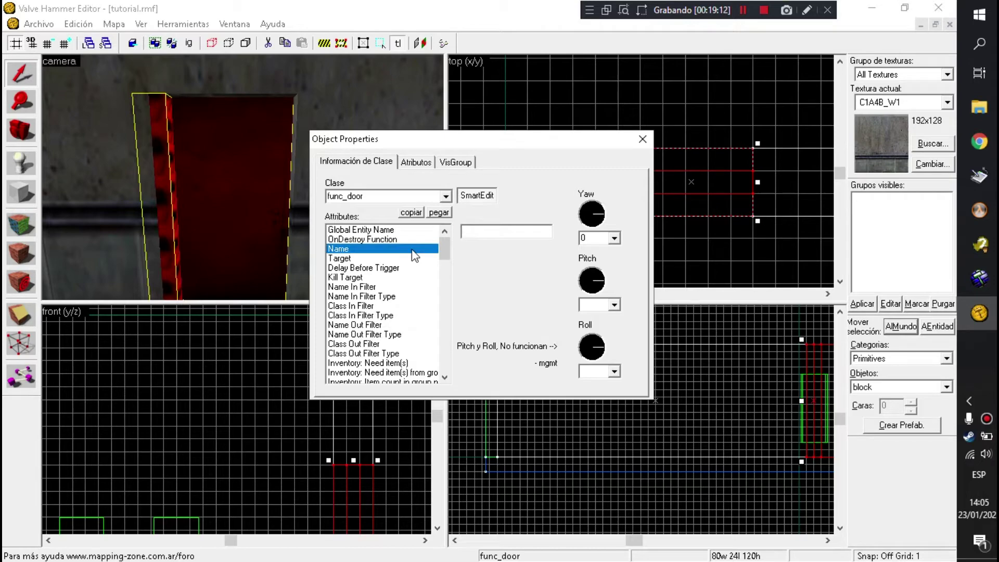
- Close the door's properties and save the map
click(643, 139)
click(39, 24)
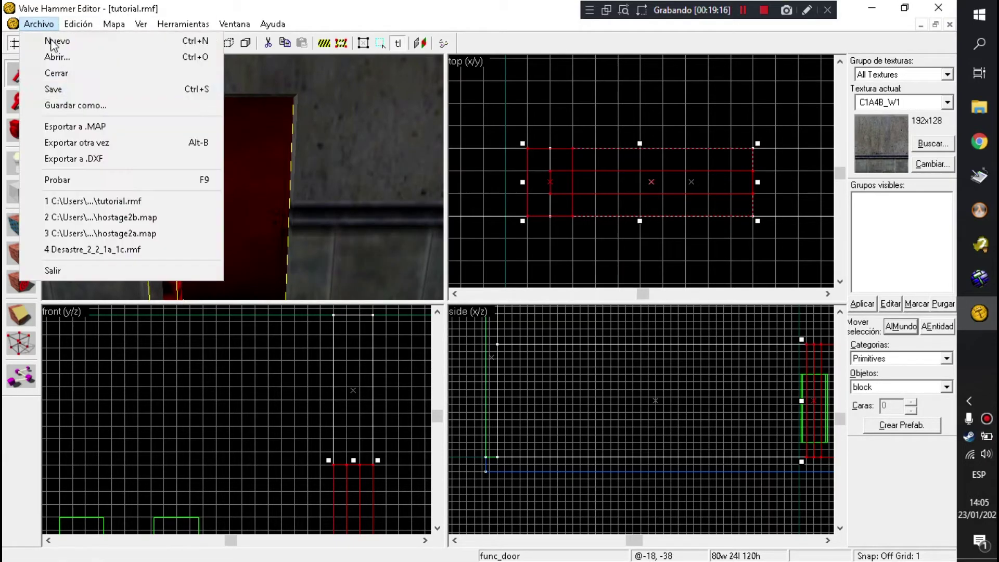
click(89, 90)
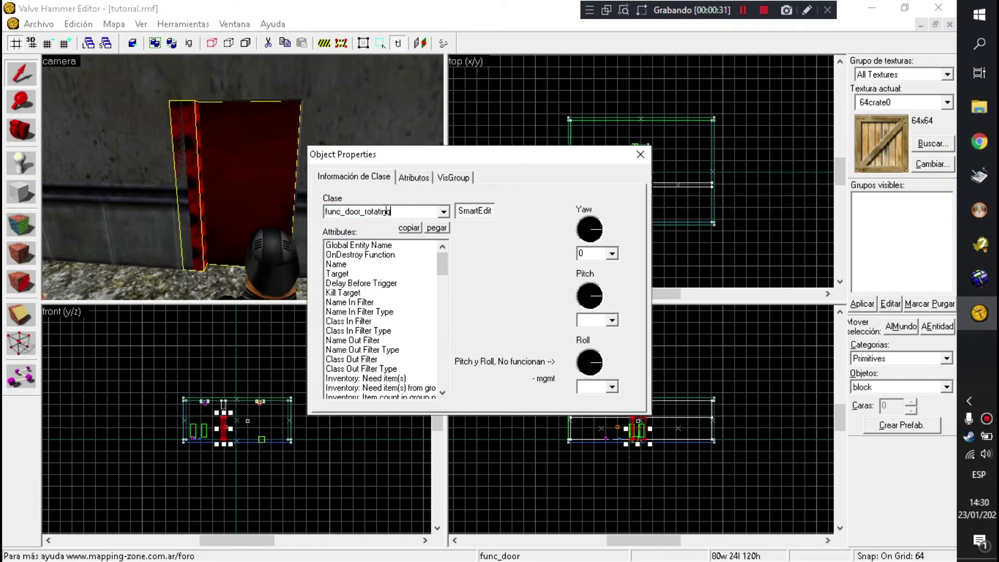
- Review the door's func_door_rotating class, its Move Sound and Target attributes, and its rotation flags
drag(391, 211, 325, 211)
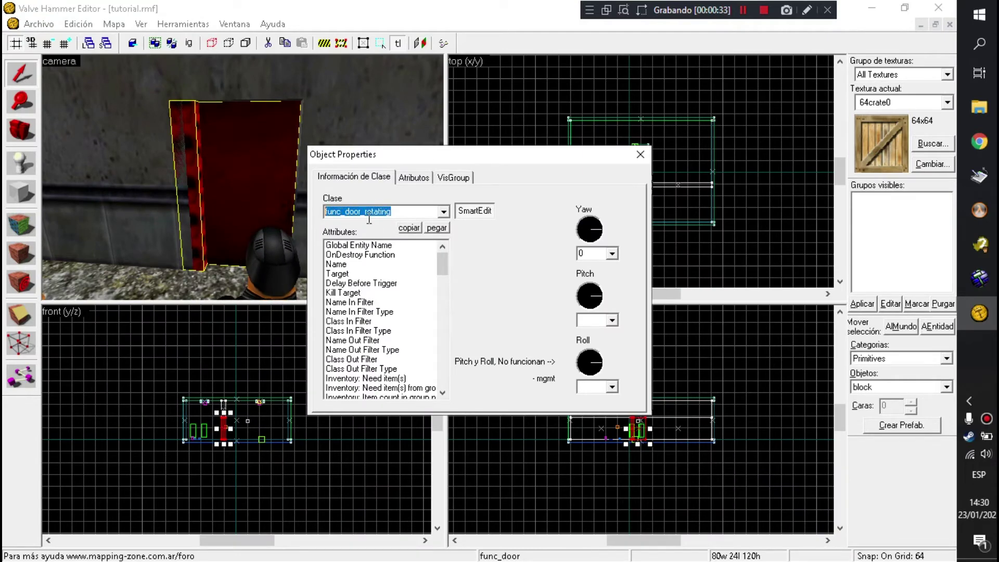
click(408, 212)
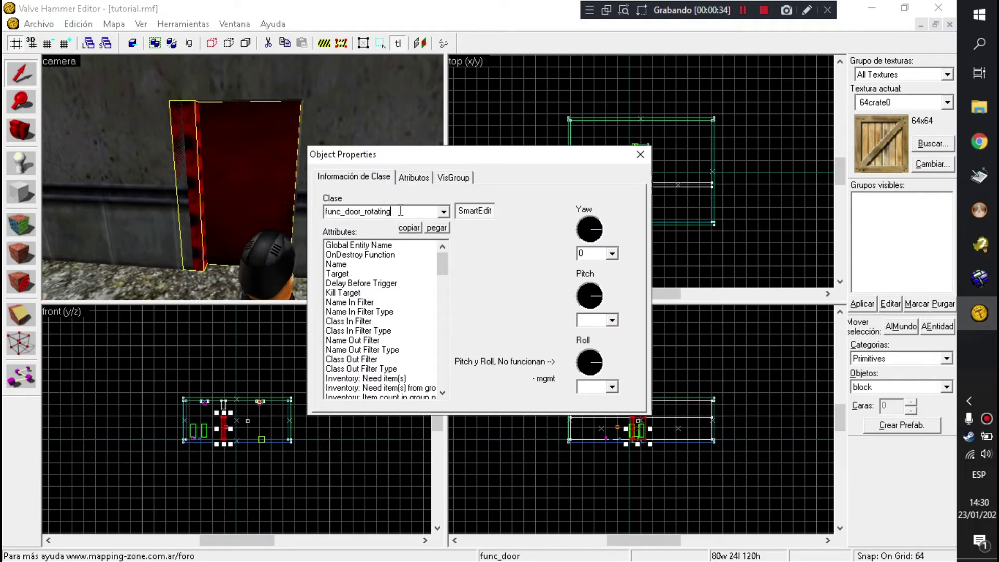
double_click(377, 210)
click(393, 211)
scroll(403, 313, down, 3)
scroll(403, 312, down, 18)
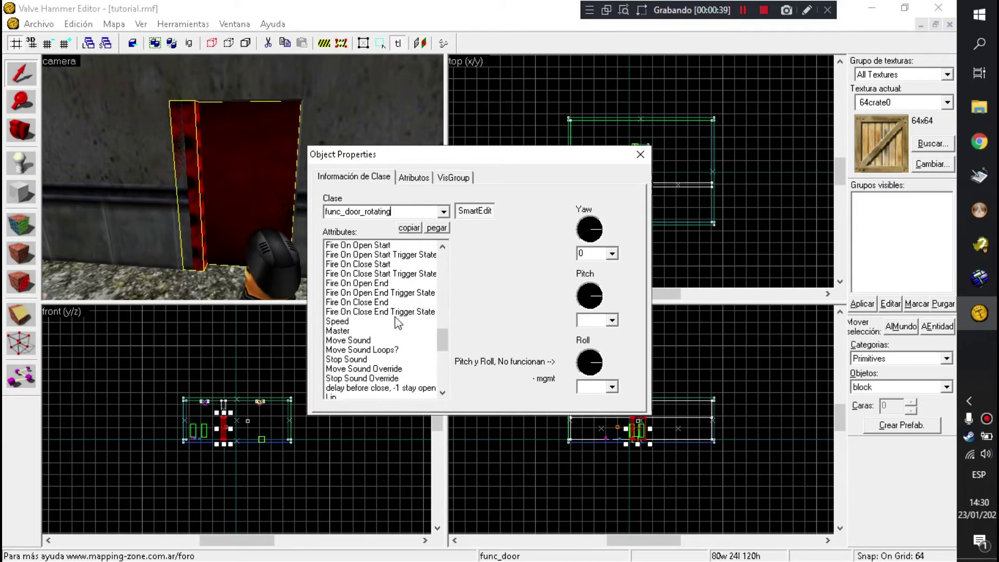
click(365, 340)
scroll(373, 339, down, 8)
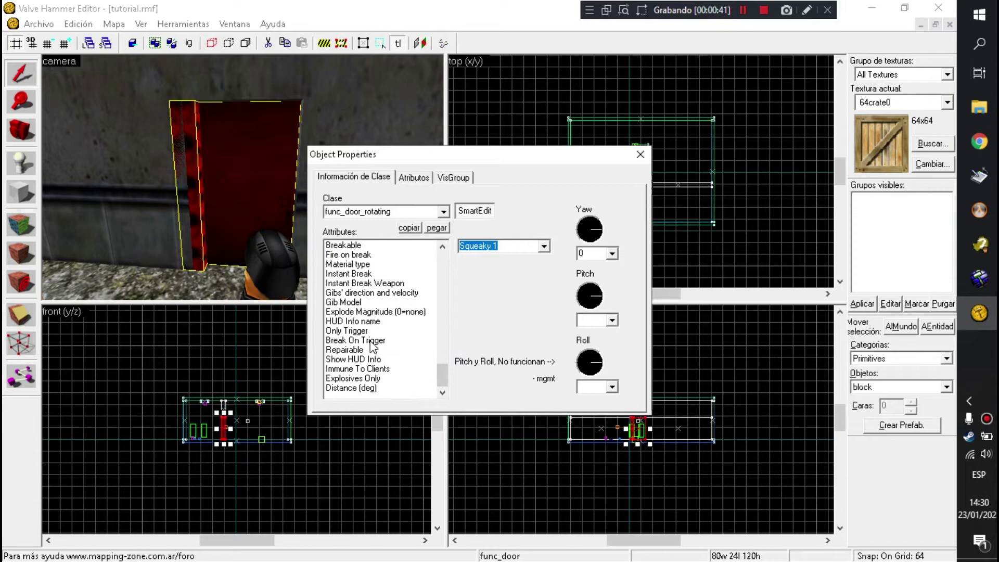
scroll(372, 343, up, 20)
scroll(376, 344, up, 2)
click(361, 274)
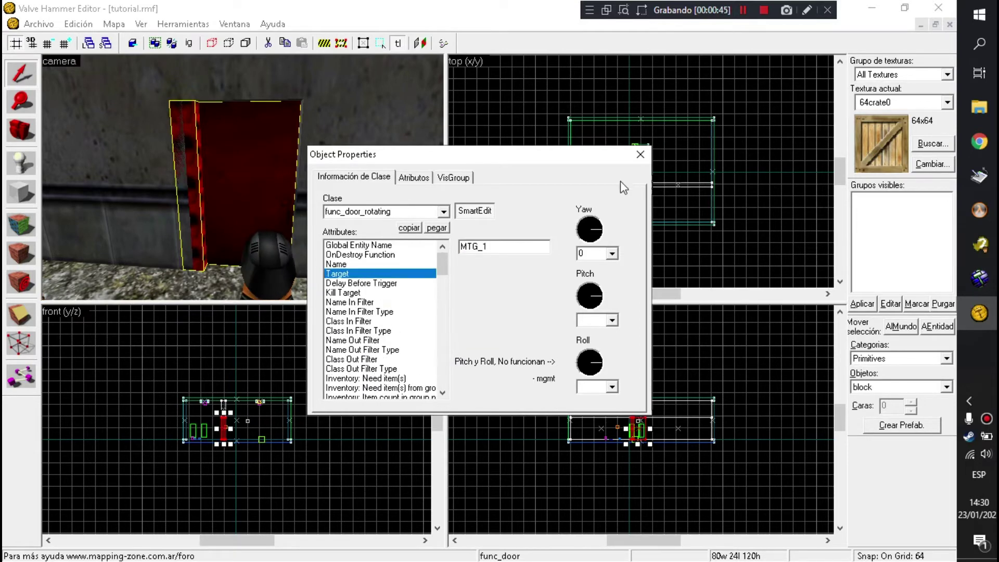
click(417, 179)
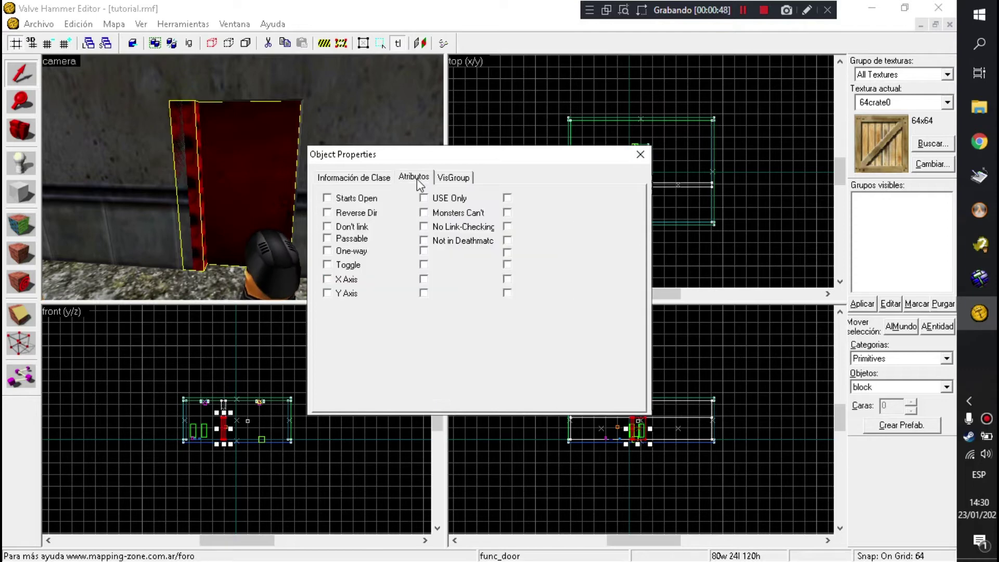
click(336, 182)
- Apply the func_door_rotating class by closing the door's properties, and save the map
click(640, 154)
click(40, 25)
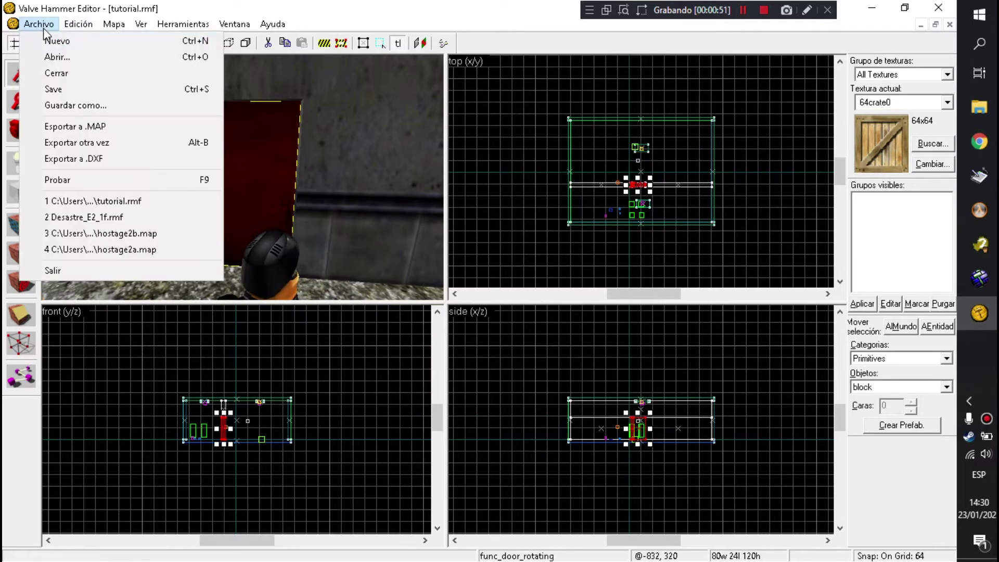
click(86, 87)
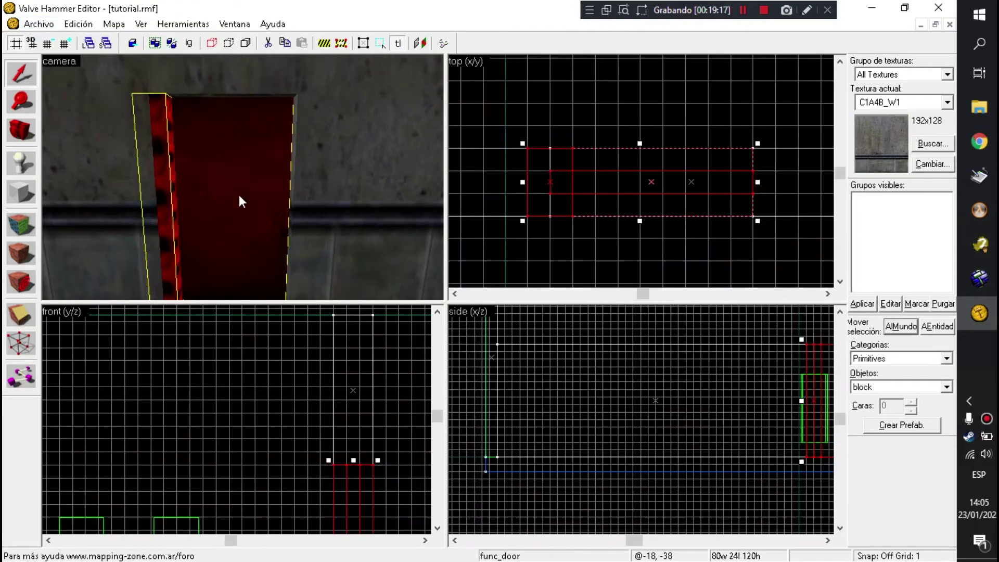
- Copy the room's ceiling block and place the copy directly beneath the ceiling
key(Escape)
key(z)
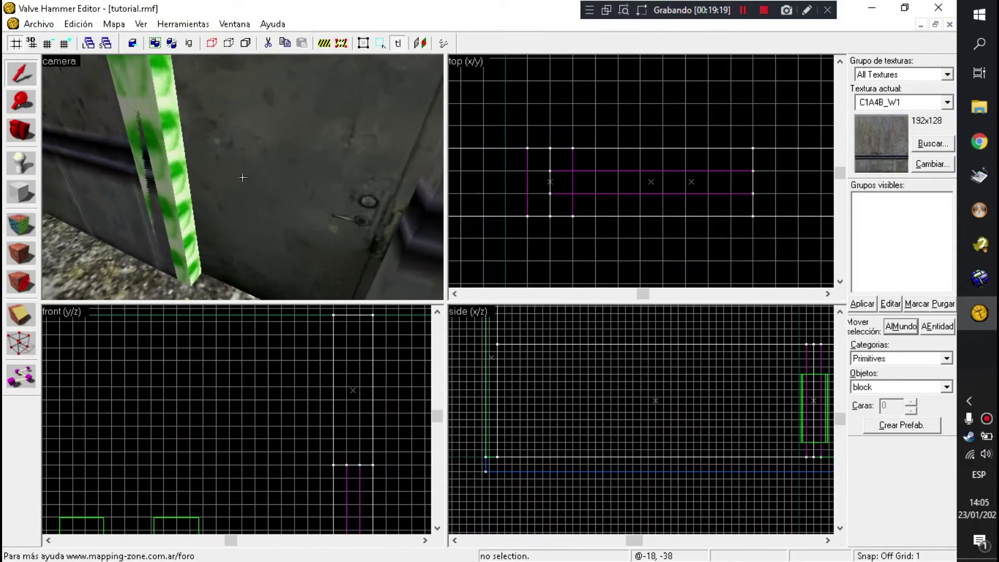
key(s)
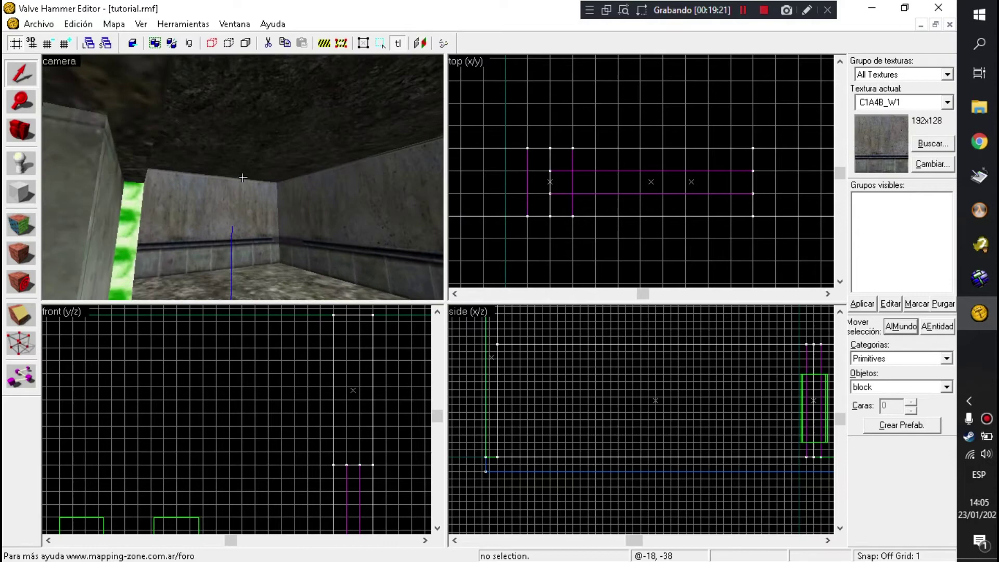
key(z)
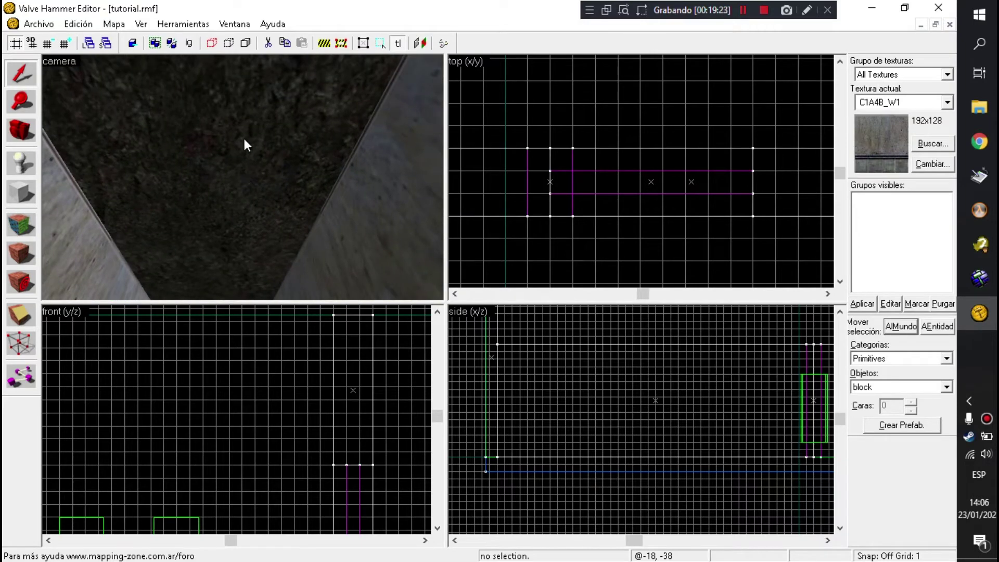
click(242, 178)
key(z)
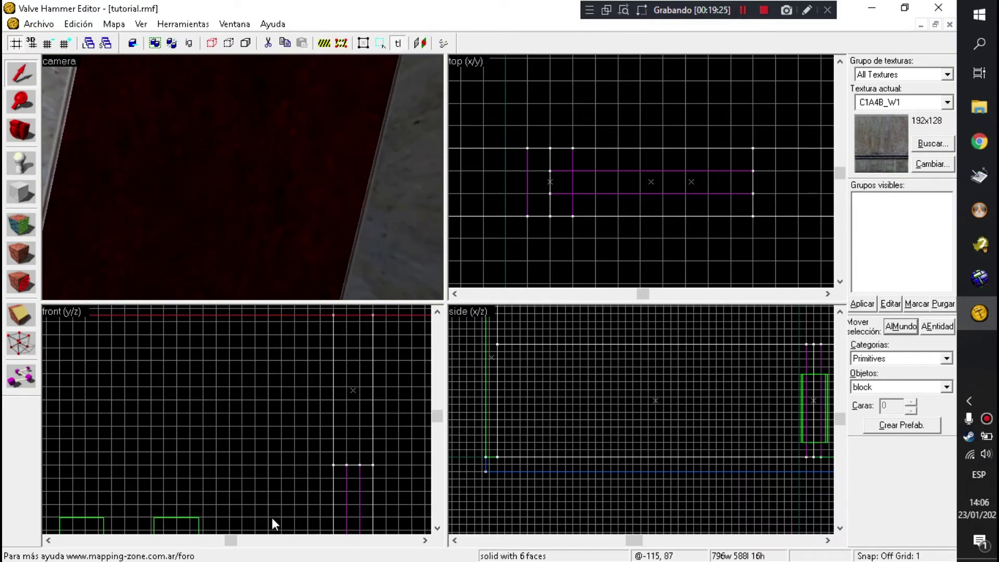
scroll(172, 419, up, 5)
click(196, 440)
scroll(261, 439, down, 4)
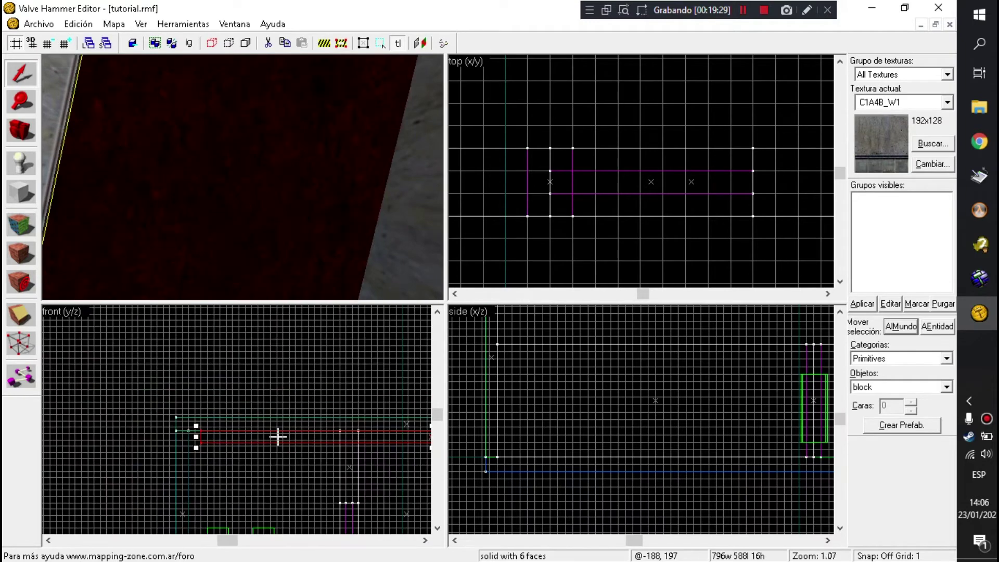
- Shrink the copied ceiling block to 72 by 40 units and position it over the player spawn area
scroll(584, 122, down, 5)
scroll(581, 119, down, 2)
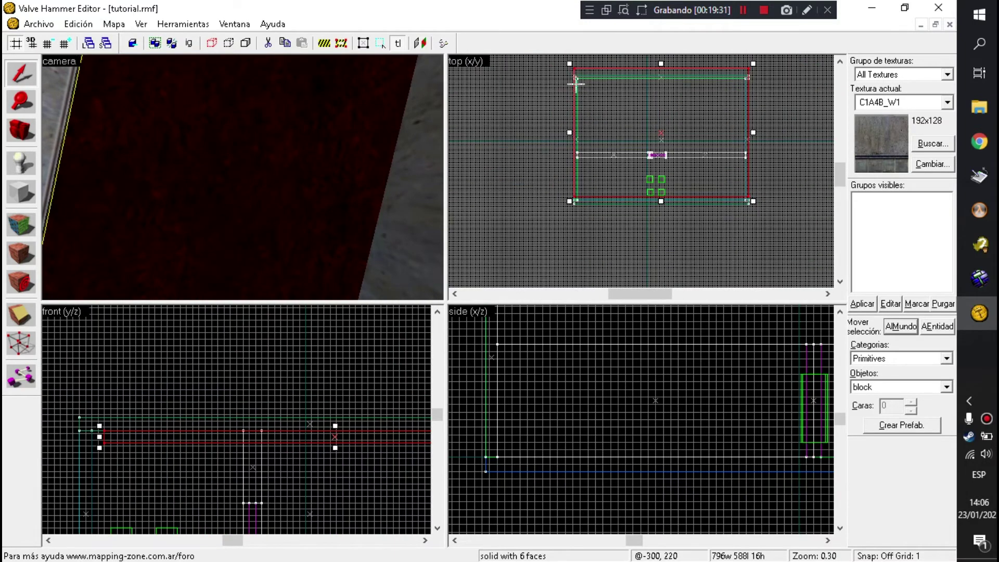
click(727, 189)
mouse_move(727, 189)
mouse_down()
mouse_move(660, 173)
mouse_move(623, 187)
mouse_up()
scroll(658, 177, up, 10)
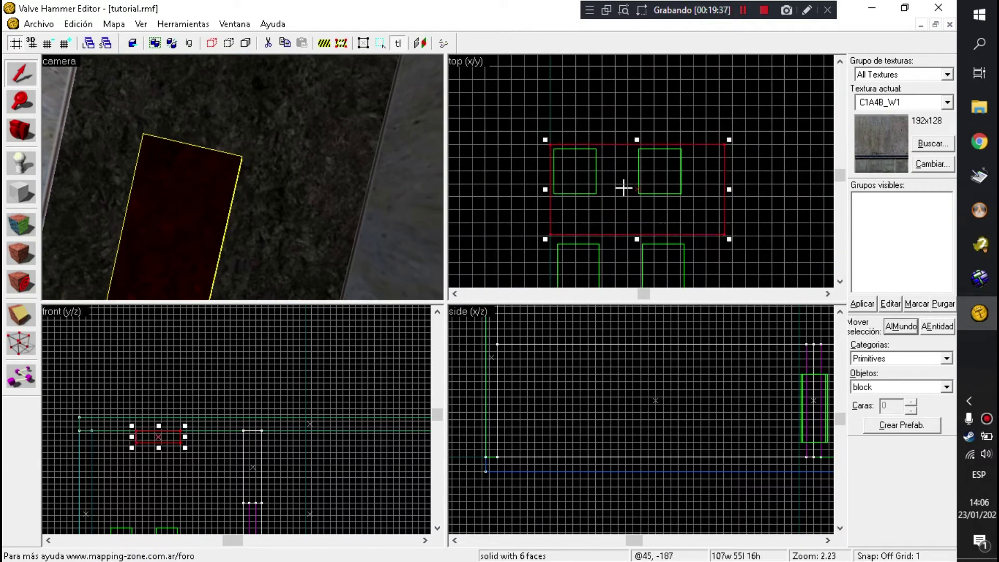
scroll(623, 187, up, 1)
mouse_move(747, 253)
mouse_down()
mouse_move(720, 225)
mouse_move(677, 223)
mouse_up()
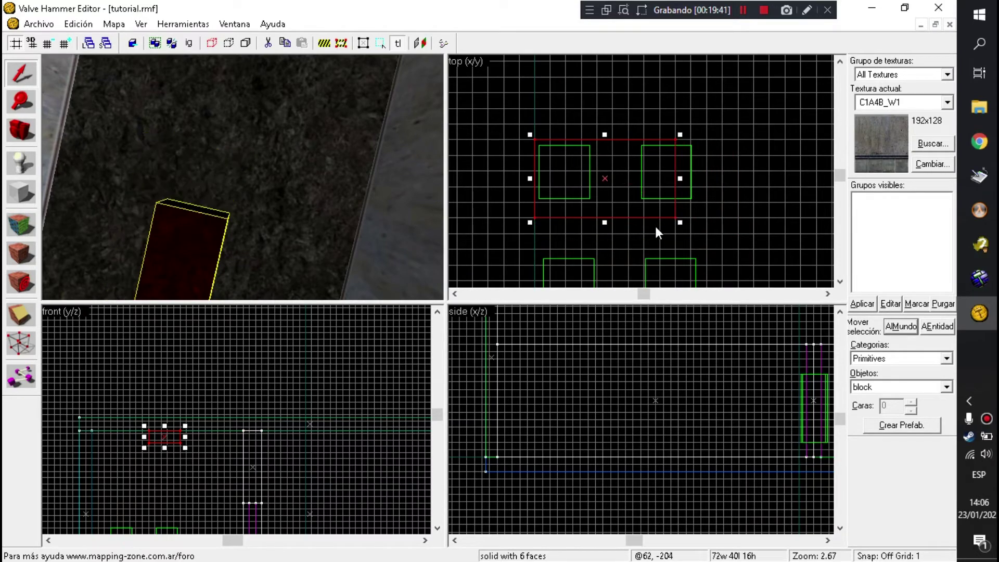
mouse_move(627, 178)
mouse_down()
mouse_move(679, 180)
mouse_move(680, 167)
mouse_up()
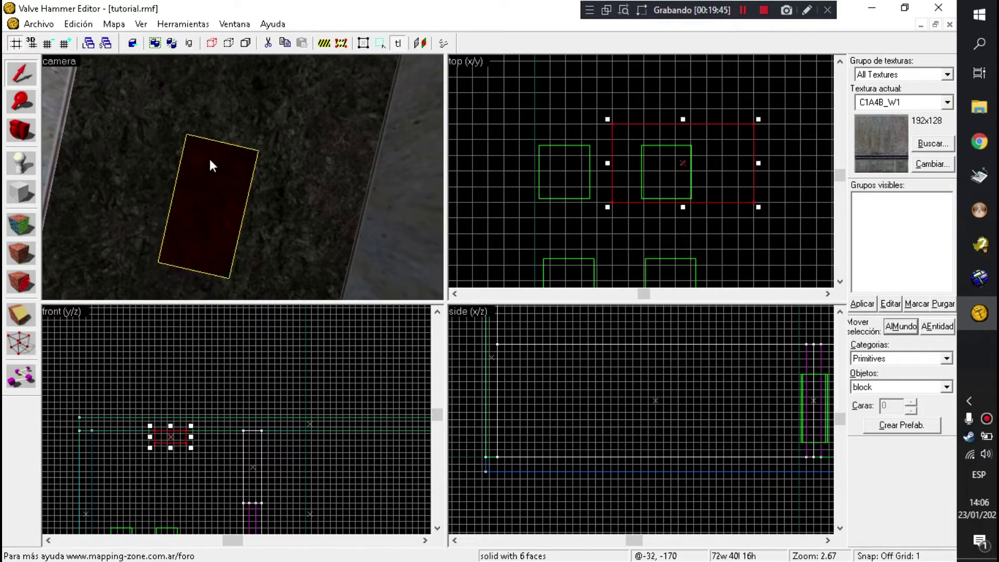
- Open the face properties for texturing the small block under the ceiling
key(shift+a)
mouse_move(243, 178)
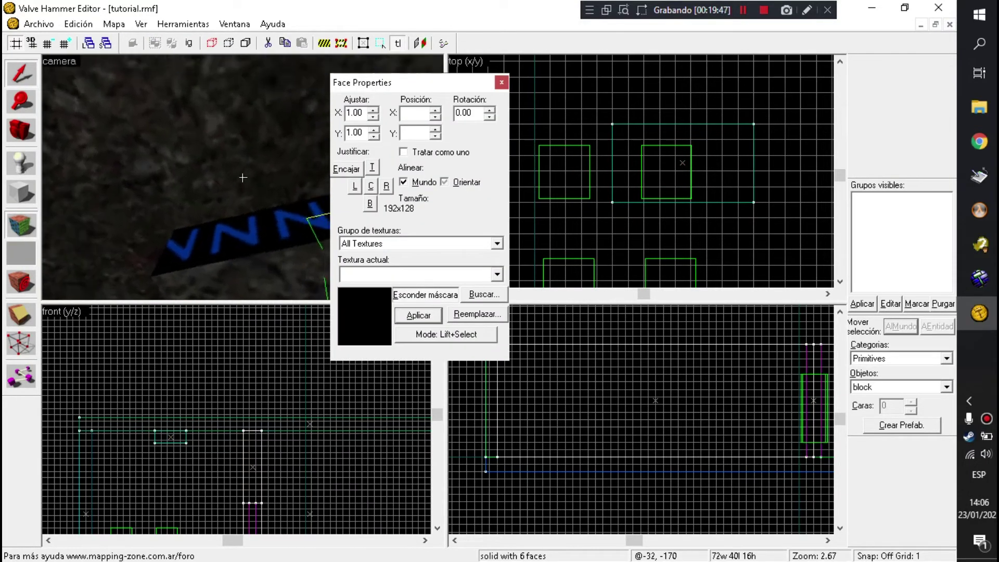
- Look around the corridor to examine the textures on its ceiling, walls and doors
click(243, 177)
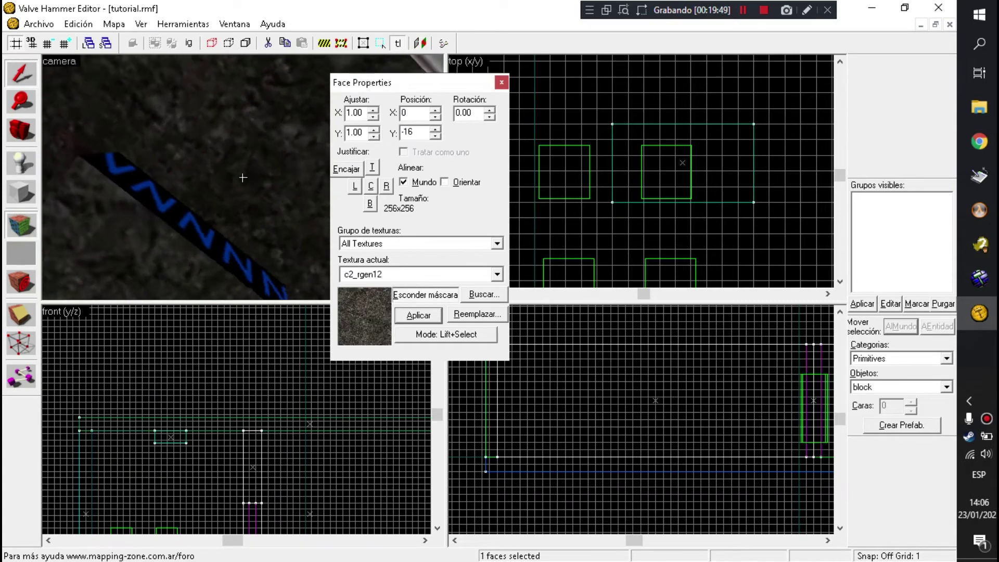
mouse_move(243, 177)
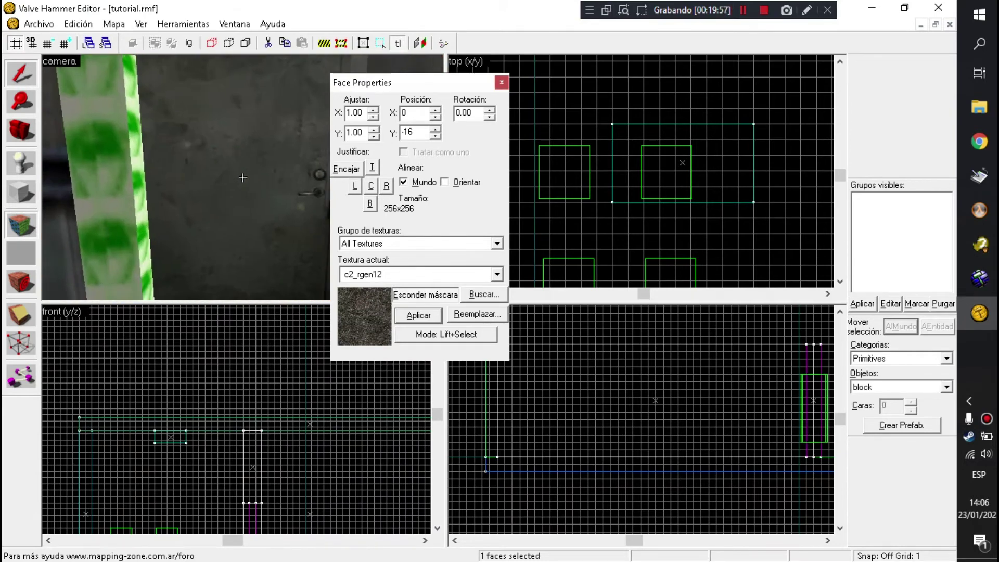
key(z)
key(shift+a)
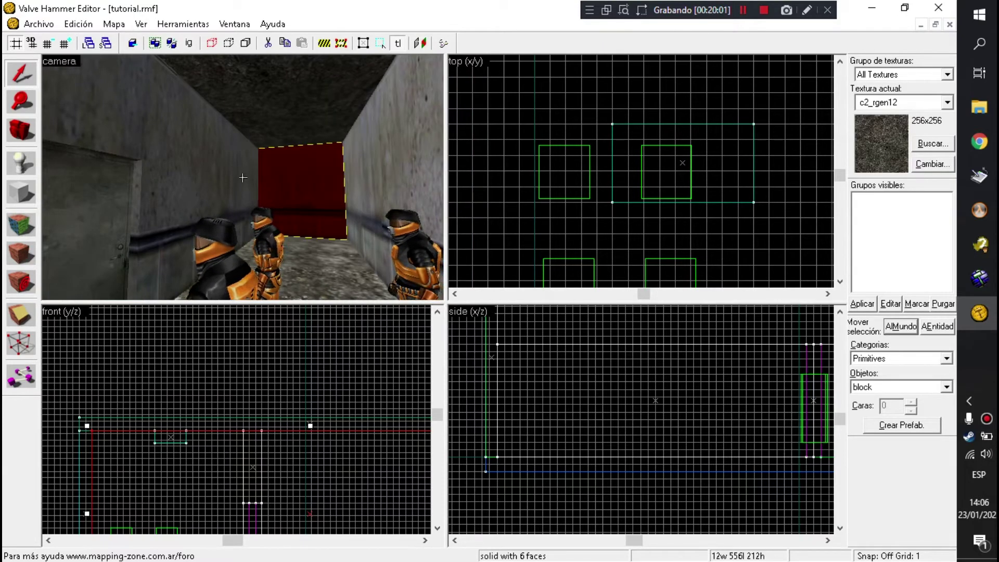
key(z)
key(w)
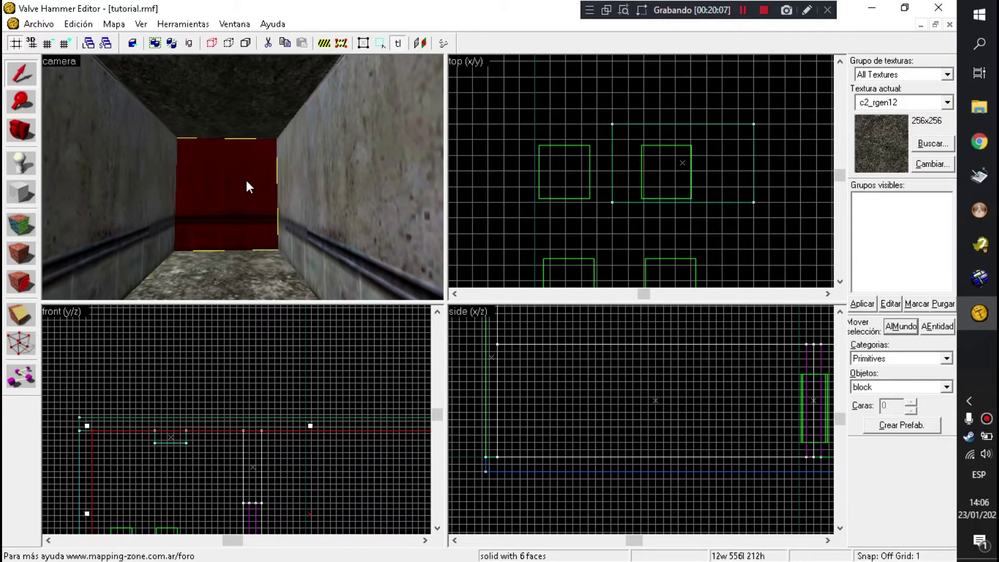
key(z)
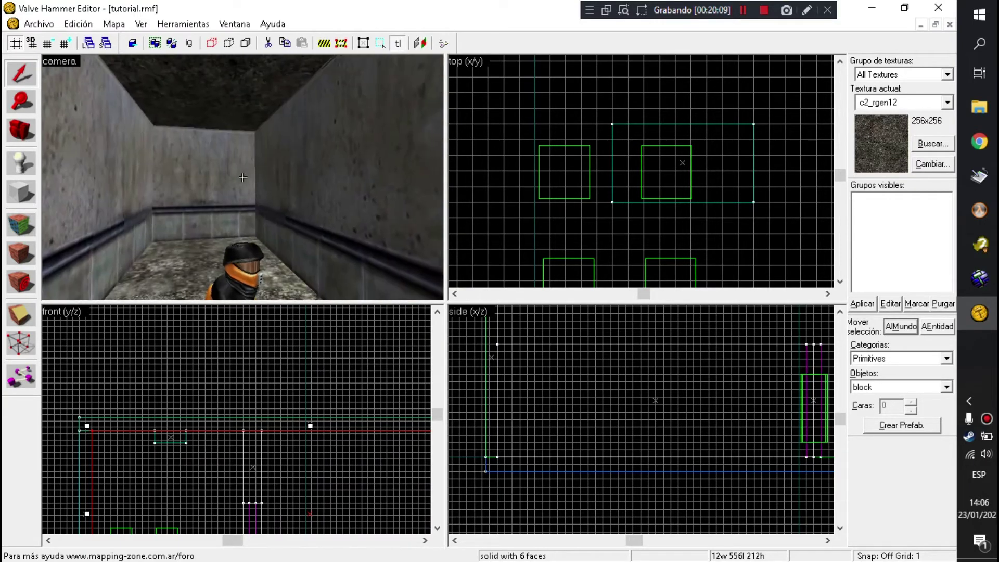
key(s)
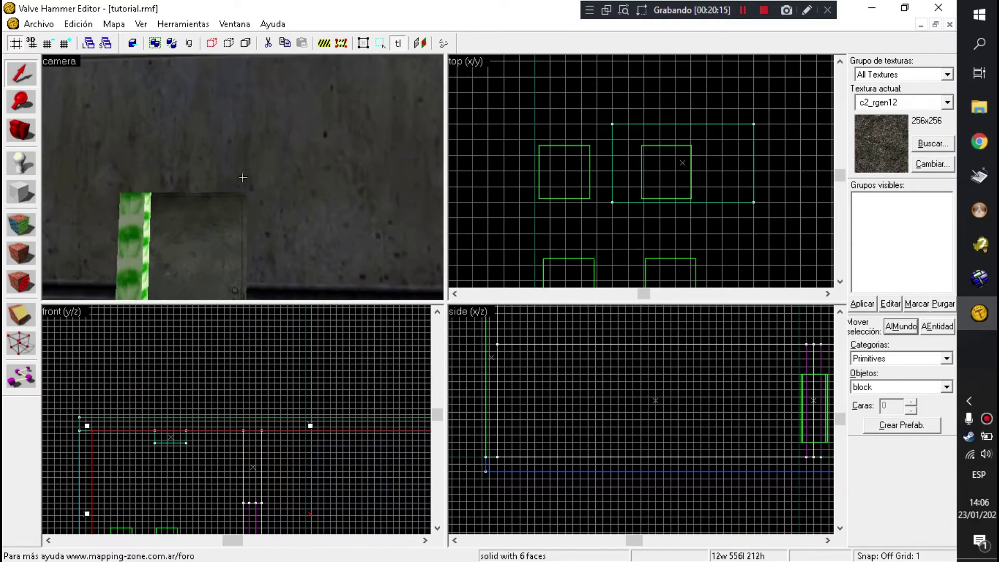
- Select the ceiling lamp block's underside, search the textures for "light", and choose +A~FIFTS_LGHT01 from the unfiltered texture list
key(w)
key(shift+a)
click(239, 186)
click(497, 293)
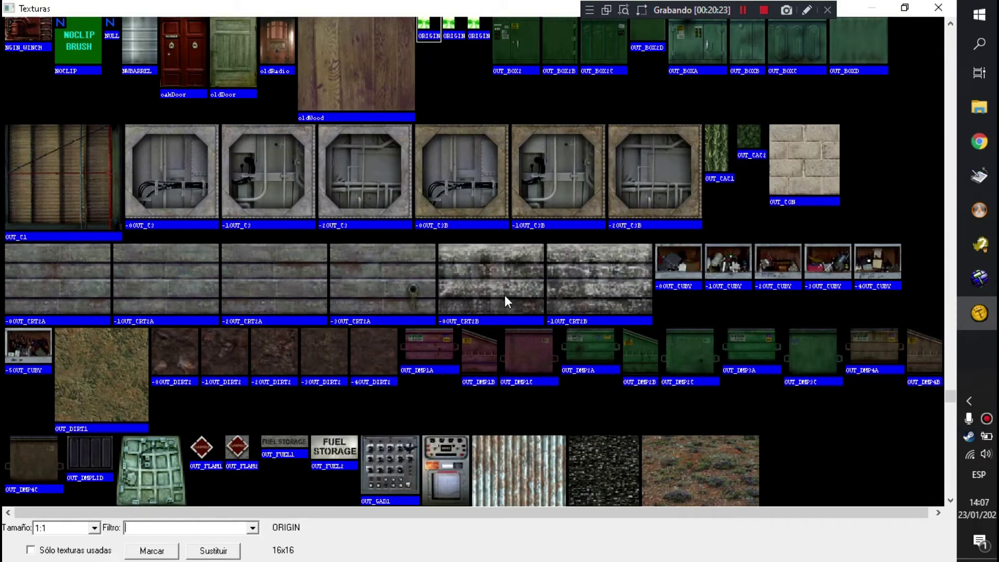
text(light)
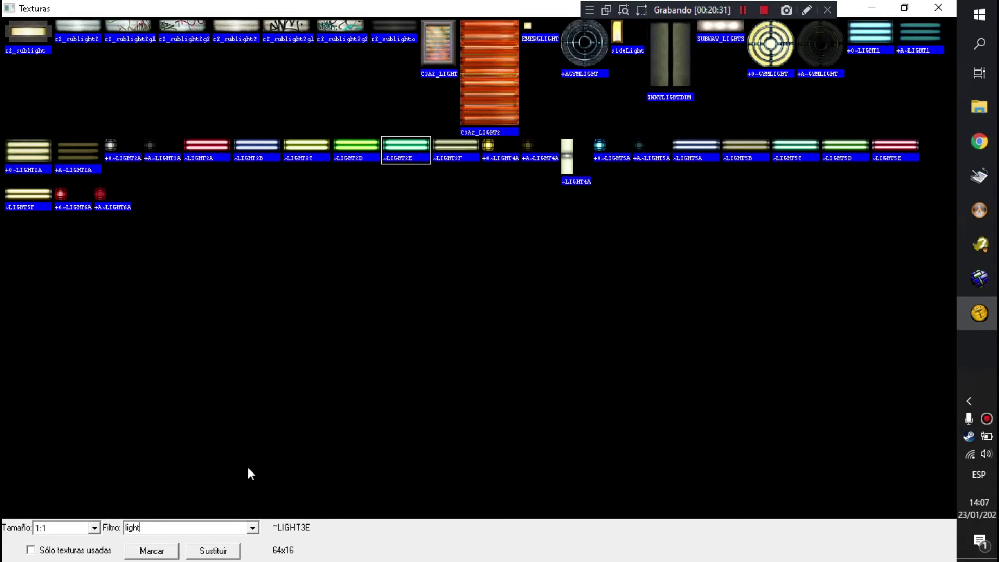
drag(186, 531, 115, 518)
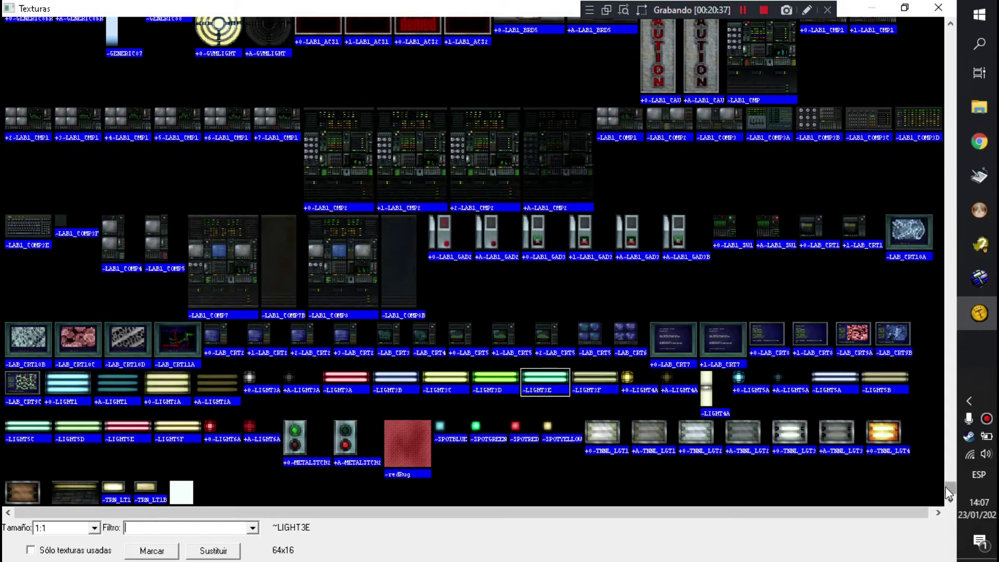
scroll(948, 486, up, 3)
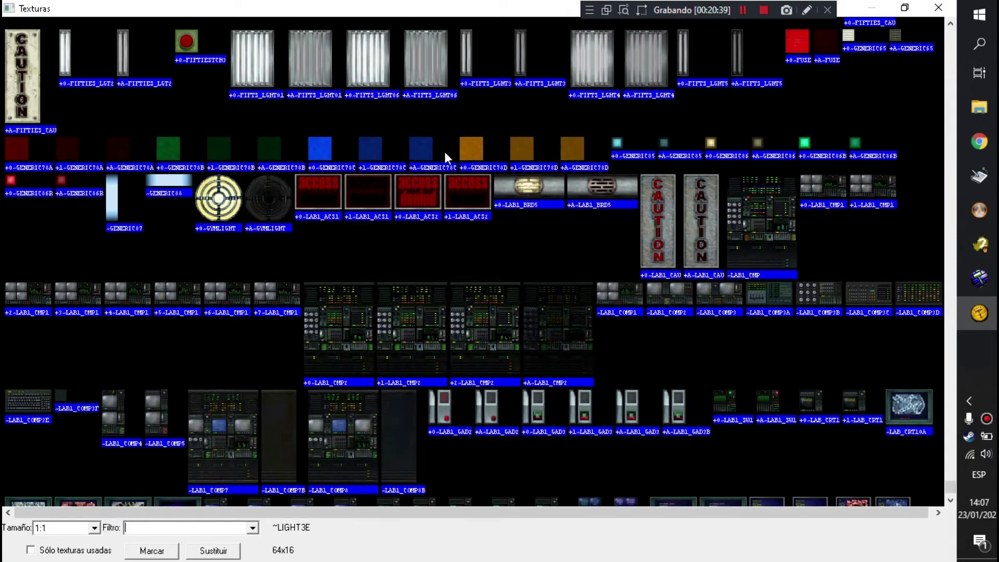
click(317, 67)
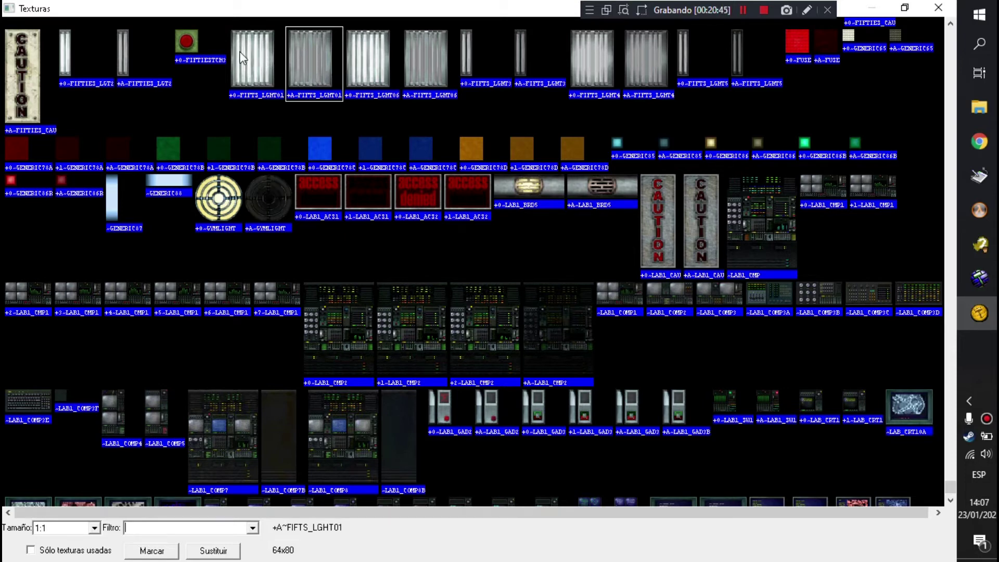
double_click(315, 48)
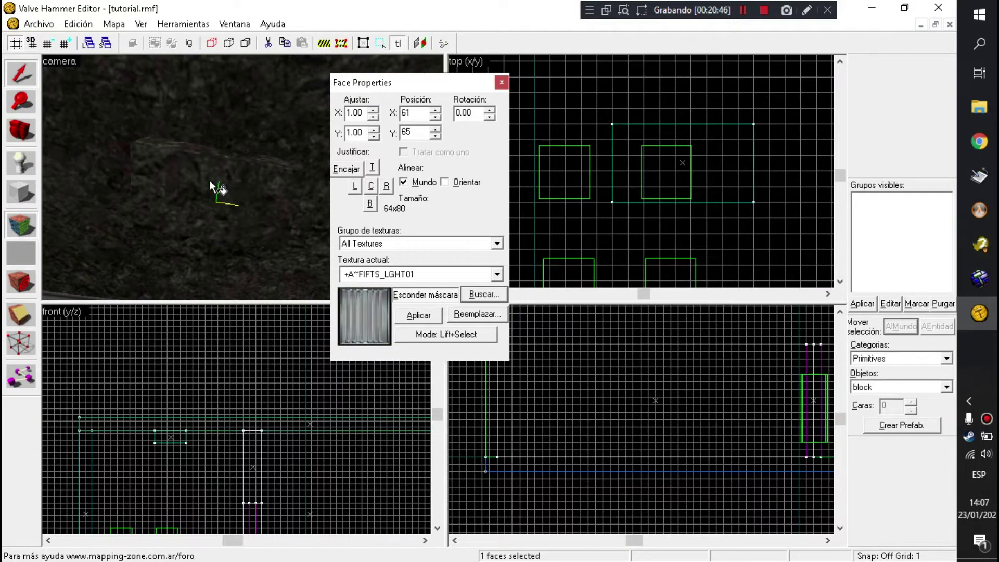
- Apply the chosen light texture to the lamp block's underside and fit it to the face
drag(242, 178, 208, 204)
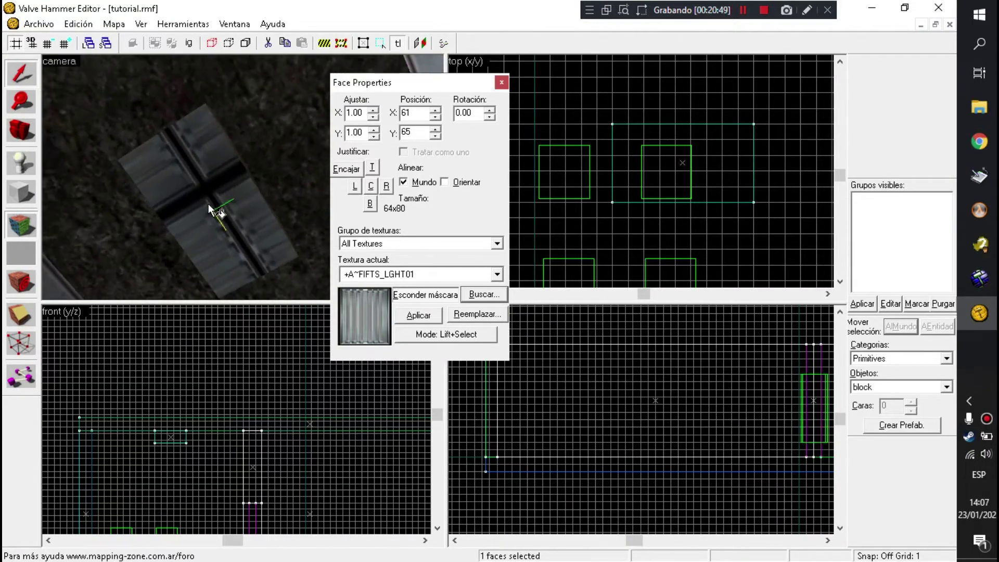
click(346, 168)
drag(283, 179, 244, 177)
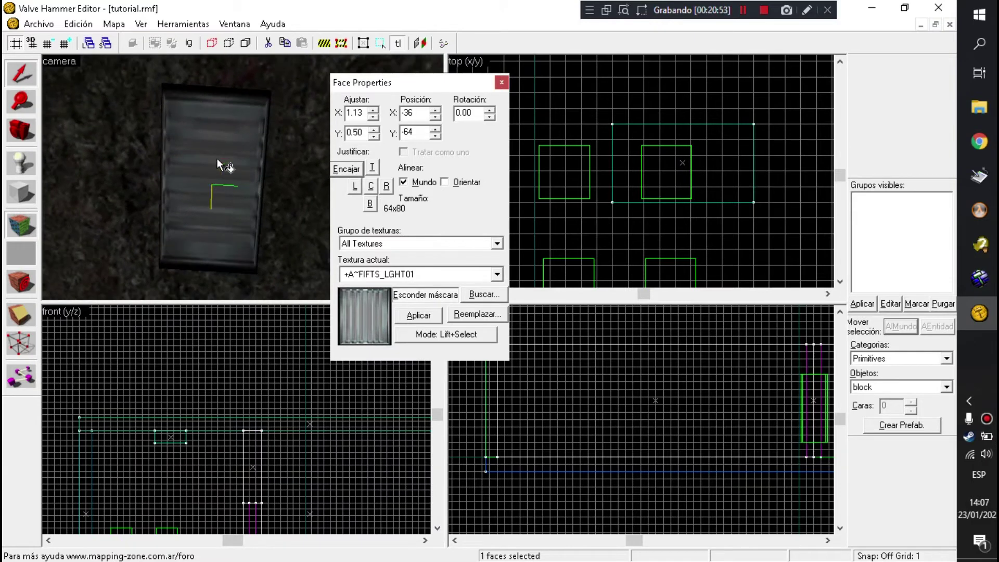
- Rotate the underside's texture to 90 degrees, refit it to the face and leave texture application
click(476, 113)
double_click(476, 113)
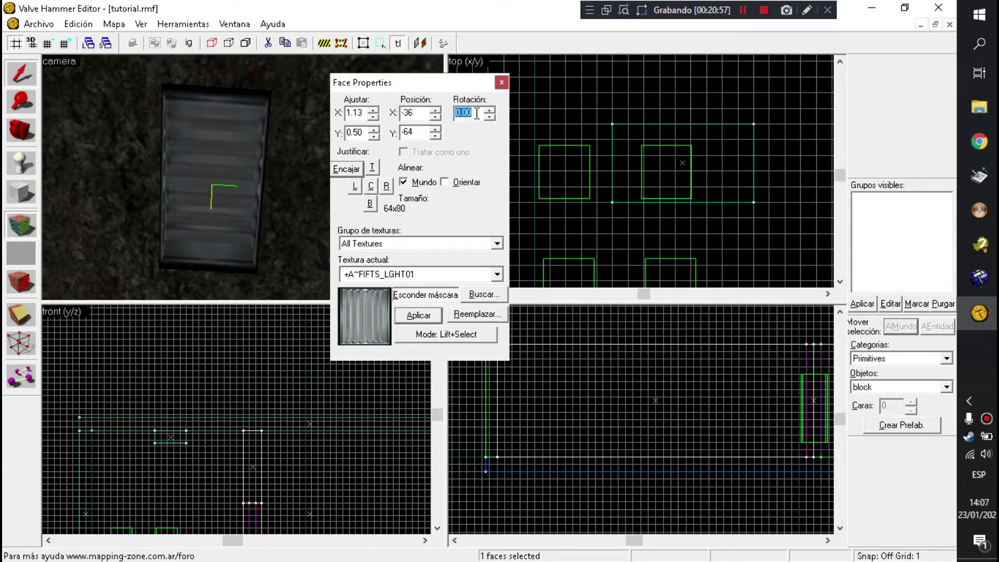
text(90)
click(419, 316)
click(346, 169)
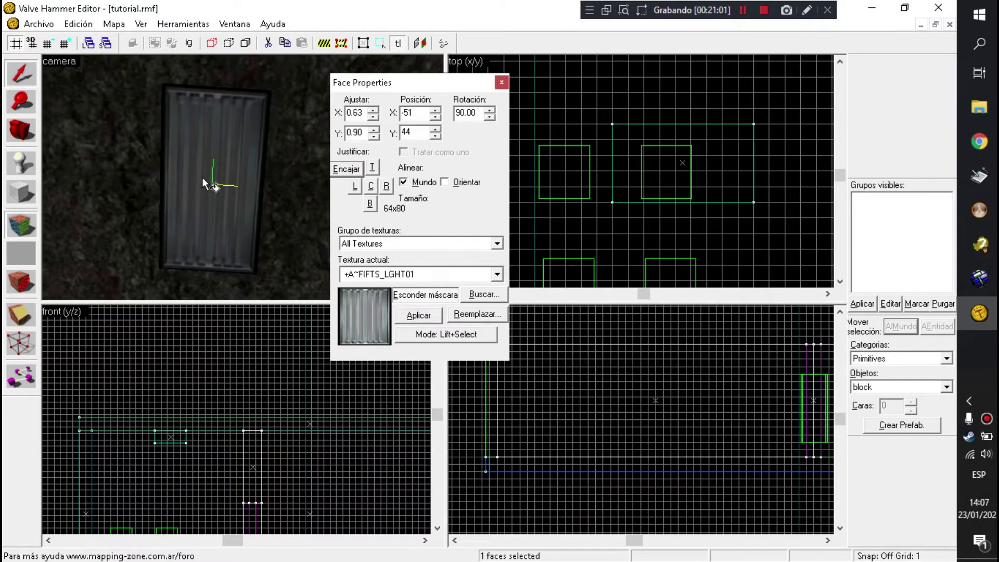
drag(229, 171, 242, 177)
key(shift+a)
click(39, 24)
key(Escape)
- Test copying the lamp block right beside the original with texture locking off
click(160, 206)
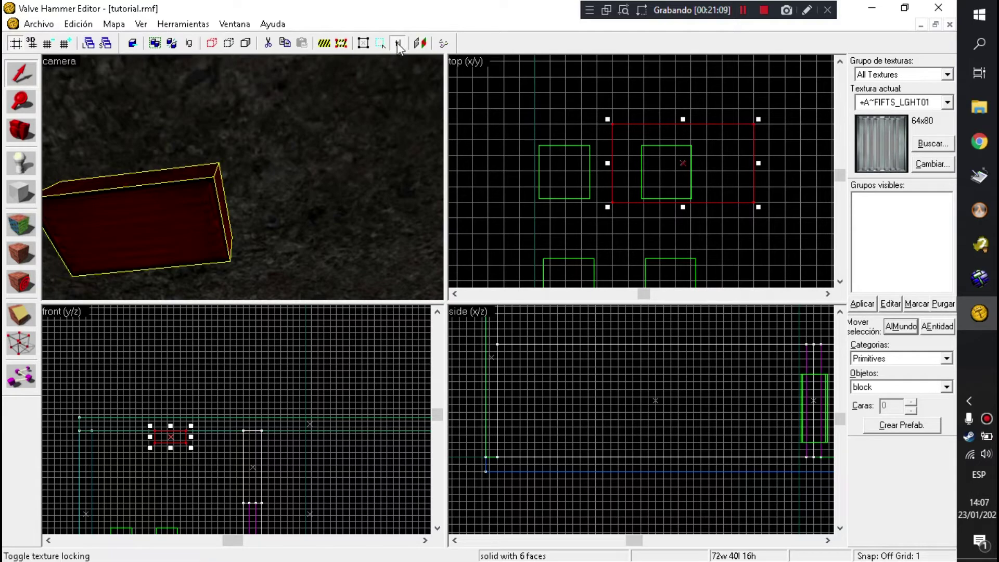
drag(680, 150, 685, 67)
drag(429, 163, 242, 177)
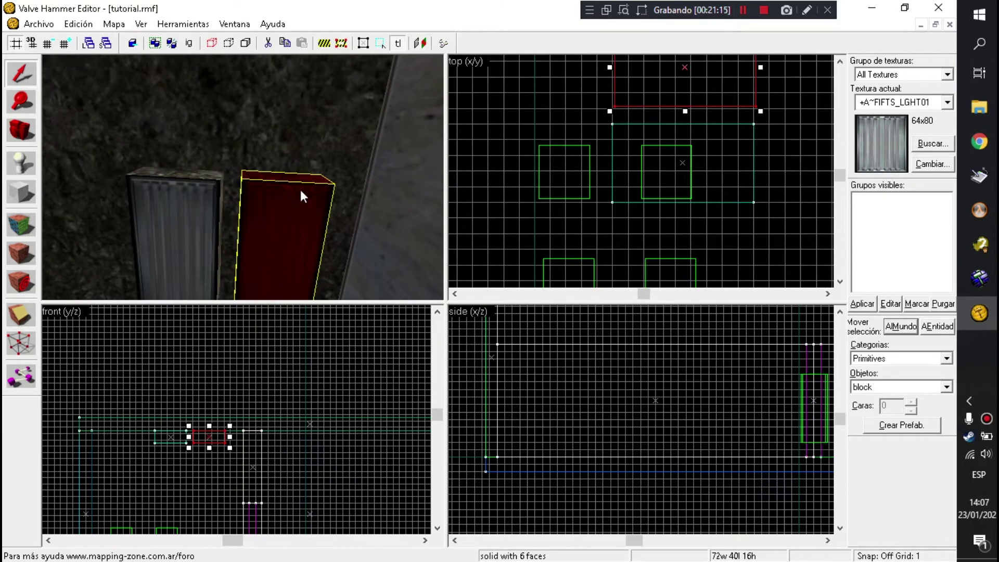
key(Escape)
click(304, 232)
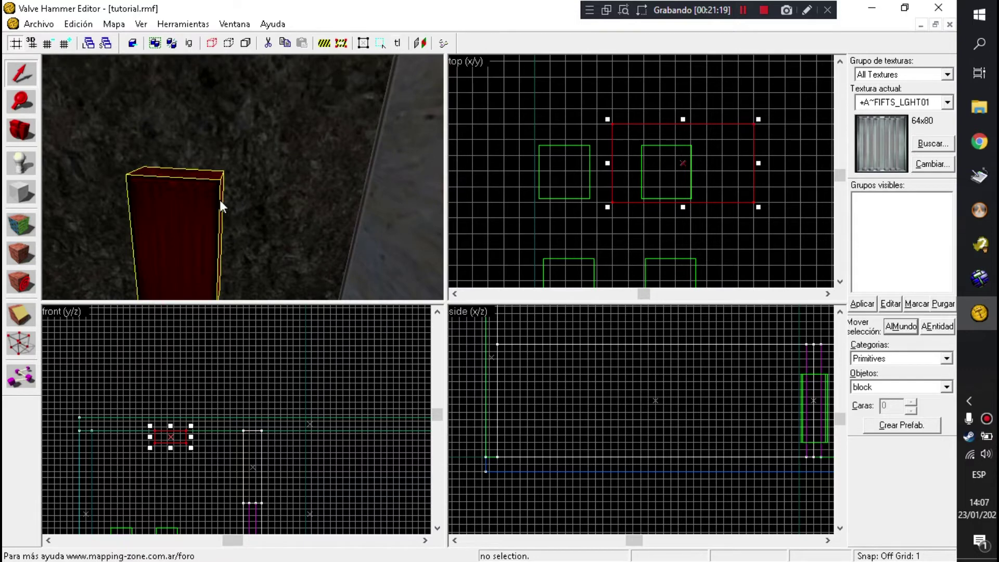
drag(666, 190, 676, 86)
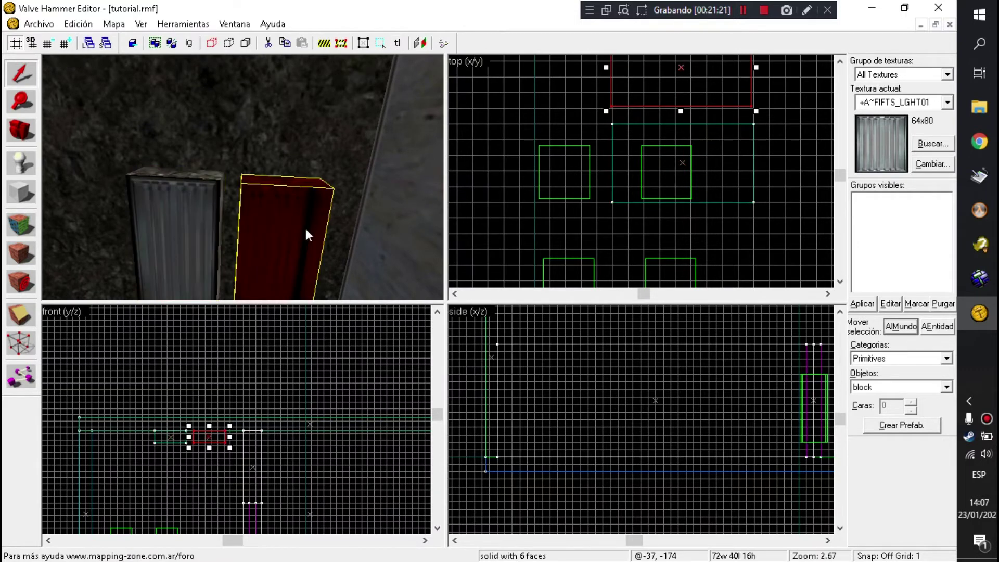
key(Escape)
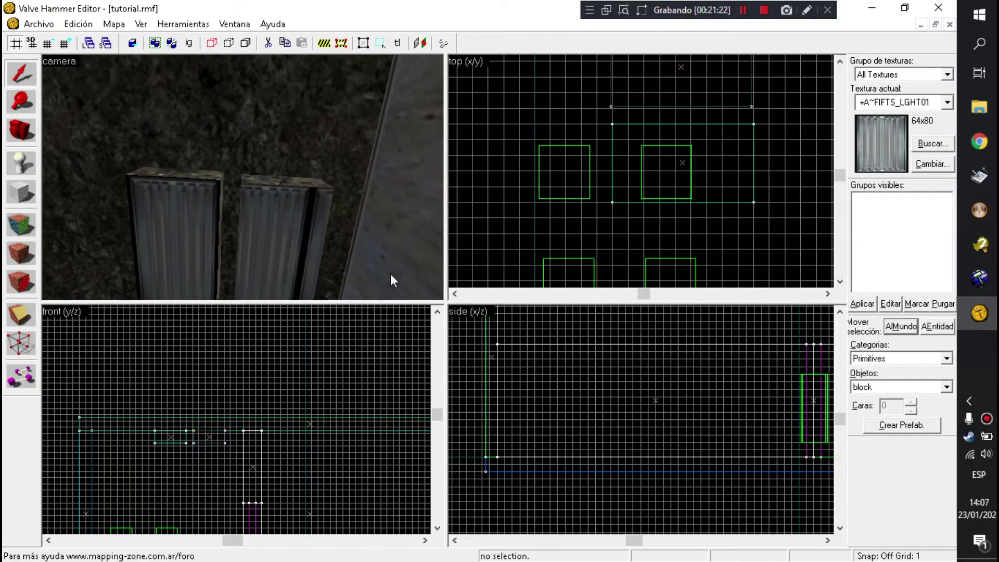
- Turn texture locking on and delete the test copy of the lamp block
click(394, 44)
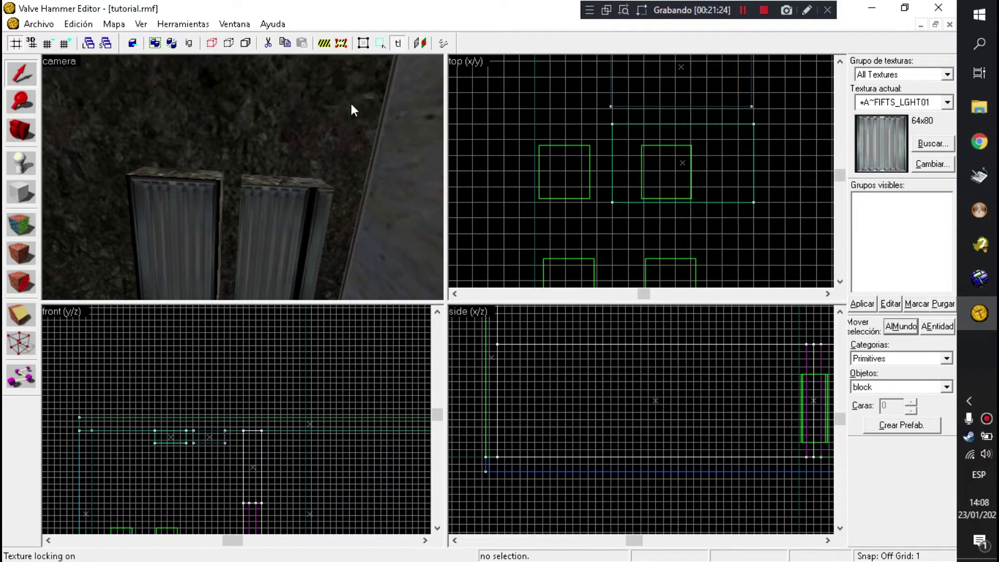
click(306, 193)
key(Delete)
- Copy the original lamp block to a spot farther along the corridor ceiling
click(208, 219)
drag(671, 162, 661, 78)
scroll(665, 159, down, 4)
scroll(669, 118, up, 3)
scroll(669, 117, up, 3)
drag(665, 156, 661, 183)
mouse_move(229, 172)
mouse_down()
mouse_move(263, 194)
mouse_move(242, 177)
mouse_up()
key(Escape)
- Reduce the copied lamp block's height to 8 units by raising its underside
click(243, 177)
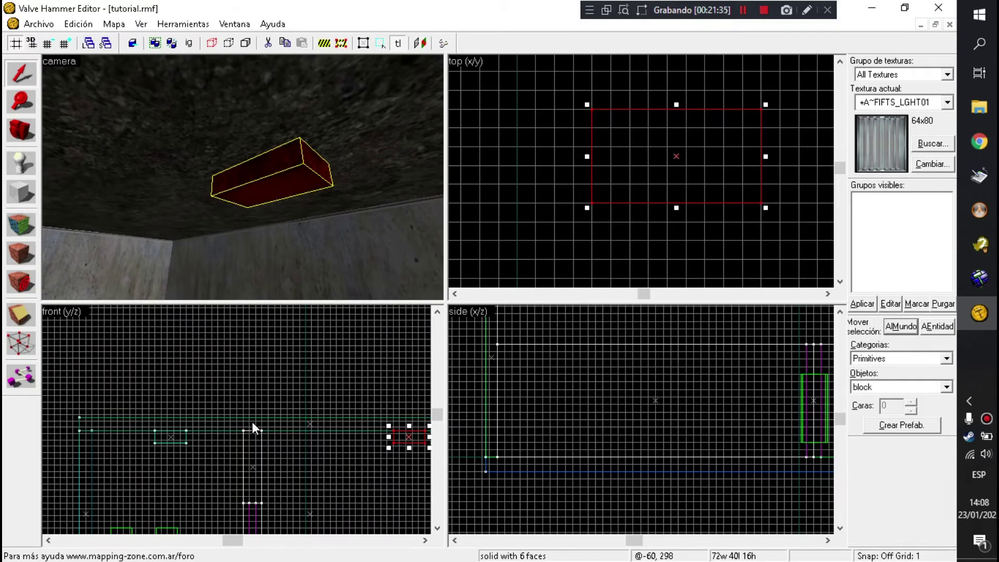
scroll(372, 465, up, 5)
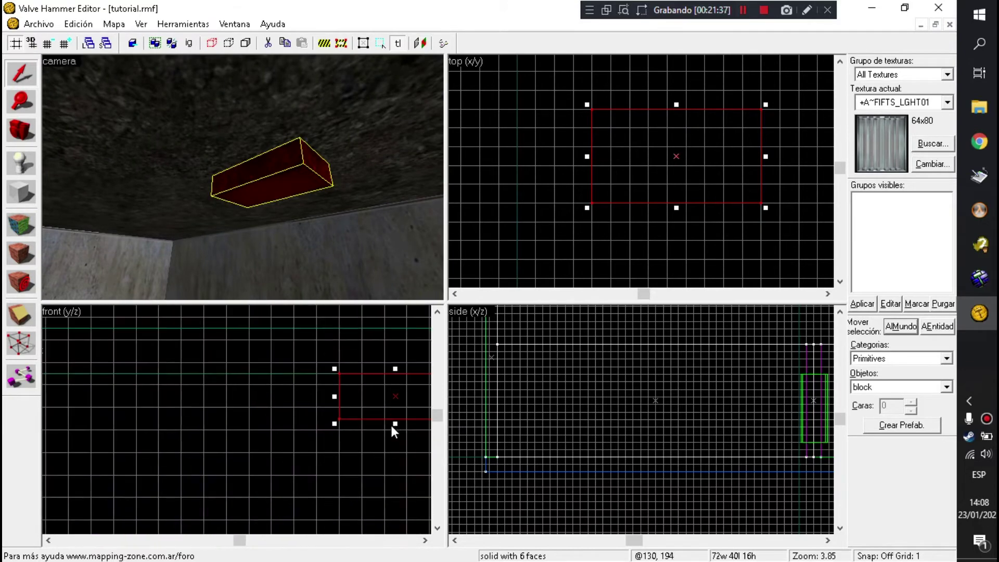
drag(395, 425, 395, 397)
- Reduce the original lamp block's height to 8 units, keeping it against the ceiling
drag(326, 252, 174, 189)
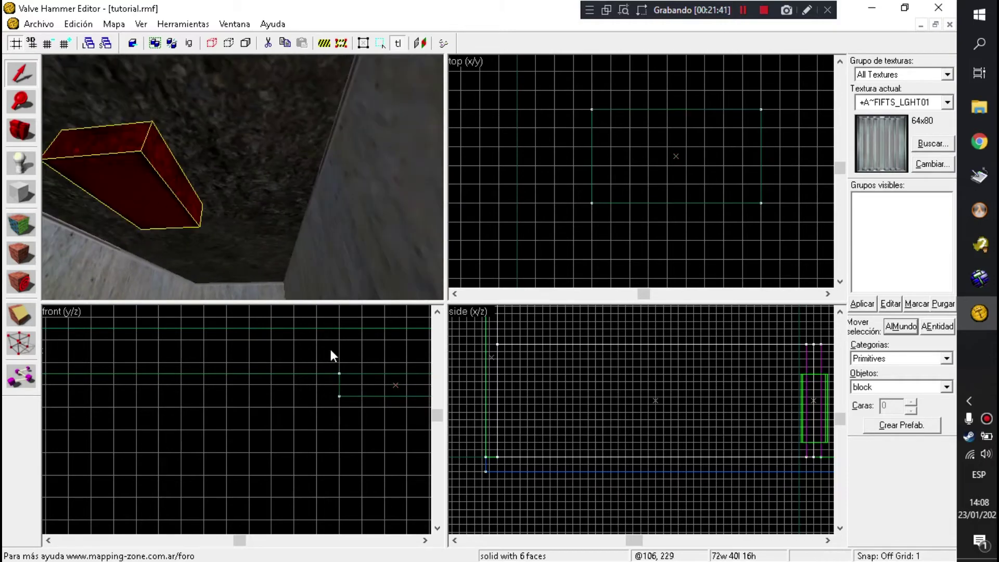
scroll(224, 397, down, 4)
scroll(104, 374, up, 3)
drag(110, 380, 111, 358)
key(Escape)
- Place a light entity on the underside of the original ceiling lamp block
drag(154, 170, 245, 183)
key(shift+e)
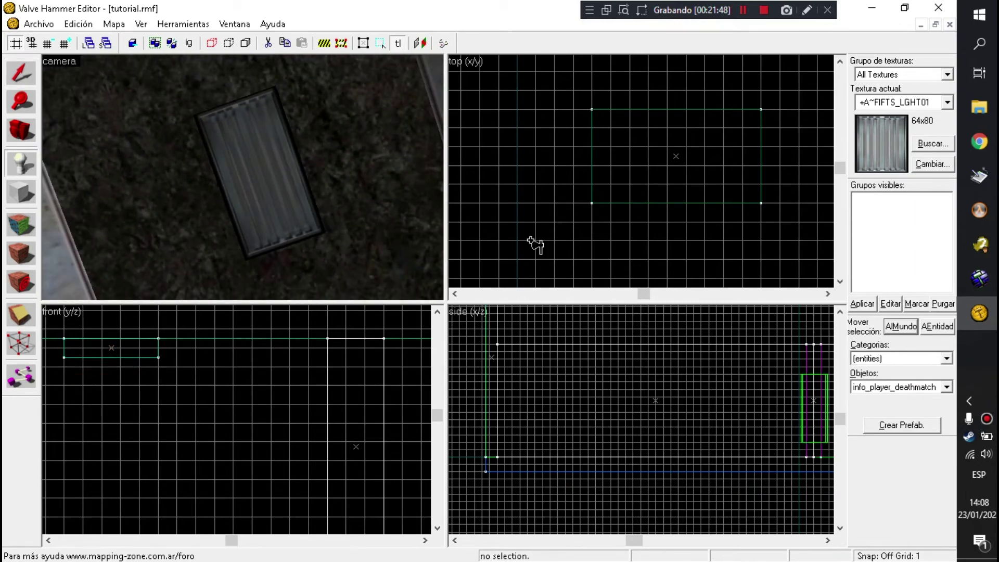
click(930, 391)
mouse_move(947, 457)
mouse_down()
mouse_move(956, 416)
mouse_move(957, 518)
mouse_move(962, 457)
mouse_up()
click(885, 439)
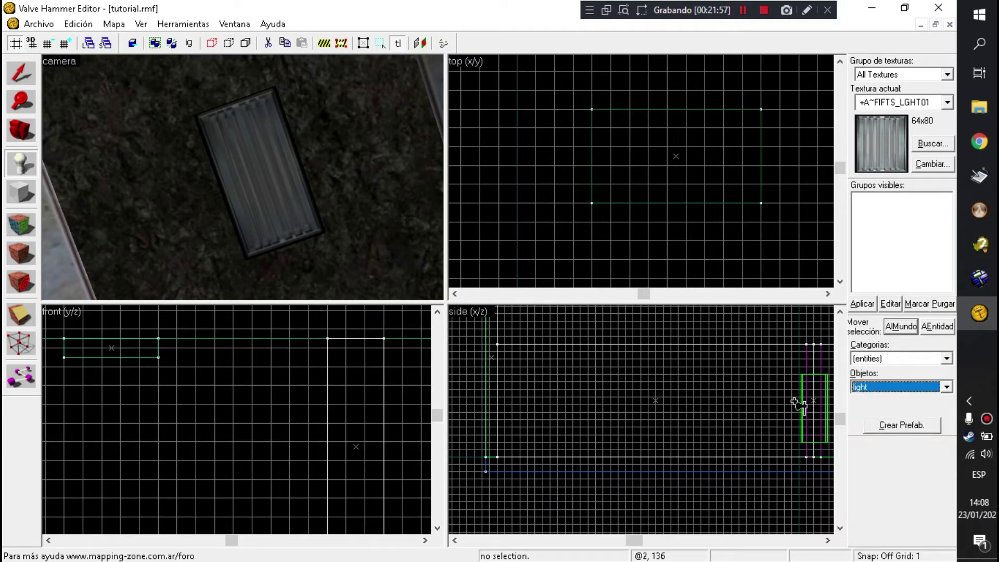
click(263, 180)
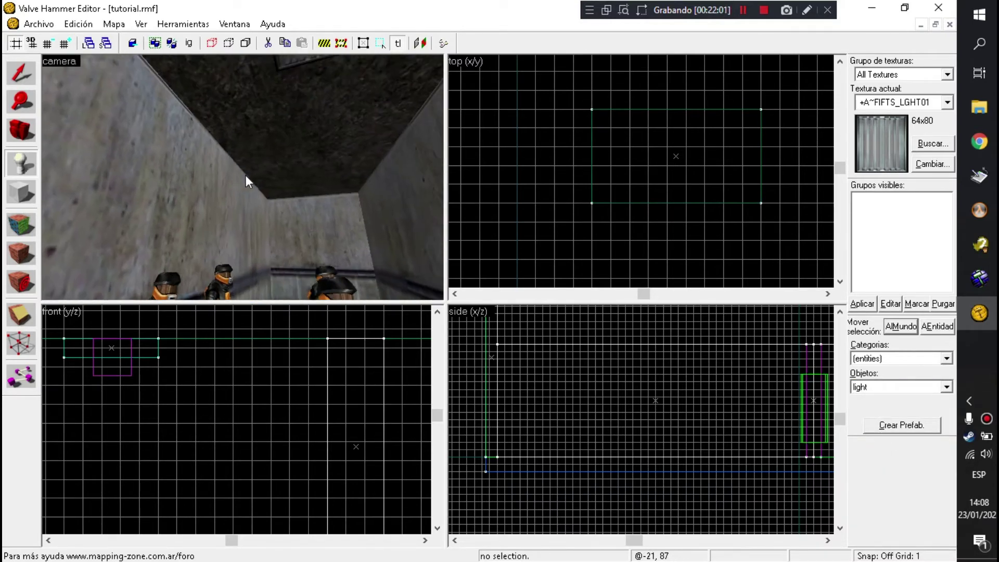
- Move the light entity down until it sits directly below the lamp block's underside
key(shift+b)
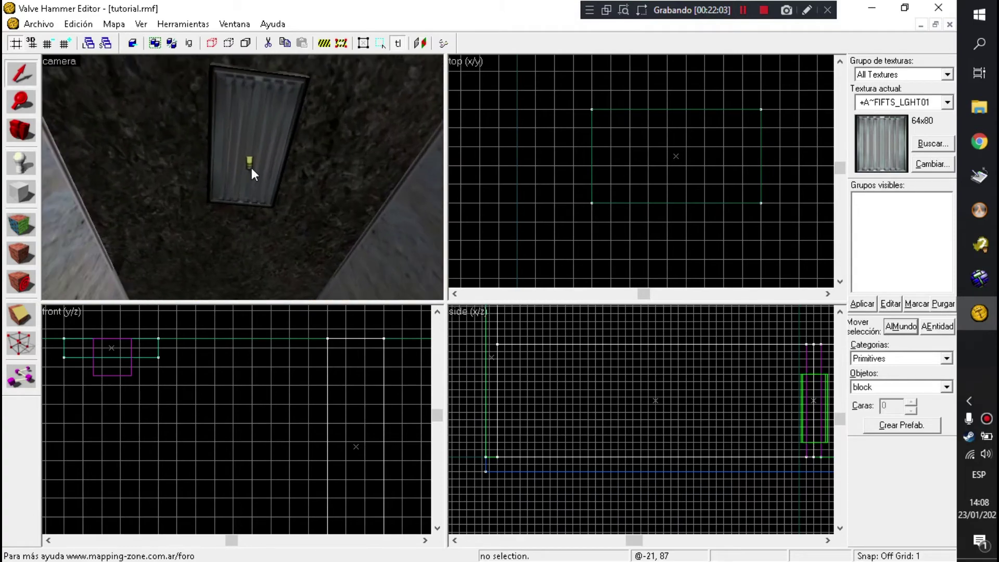
click(251, 160)
scroll(99, 345, up, 3)
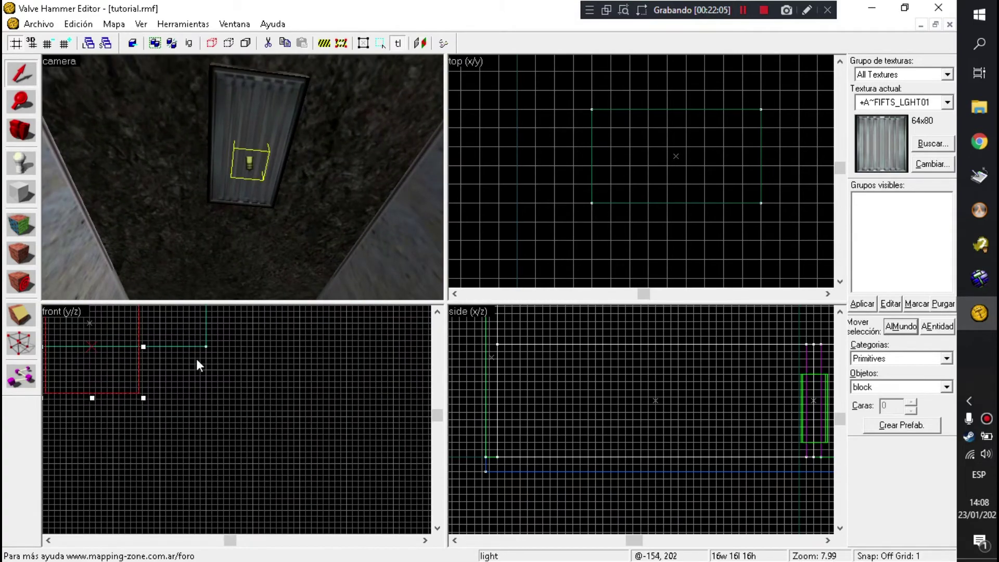
key(ctrl+e)
scroll(174, 401, up, 1)
drag(172, 386, 184, 453)
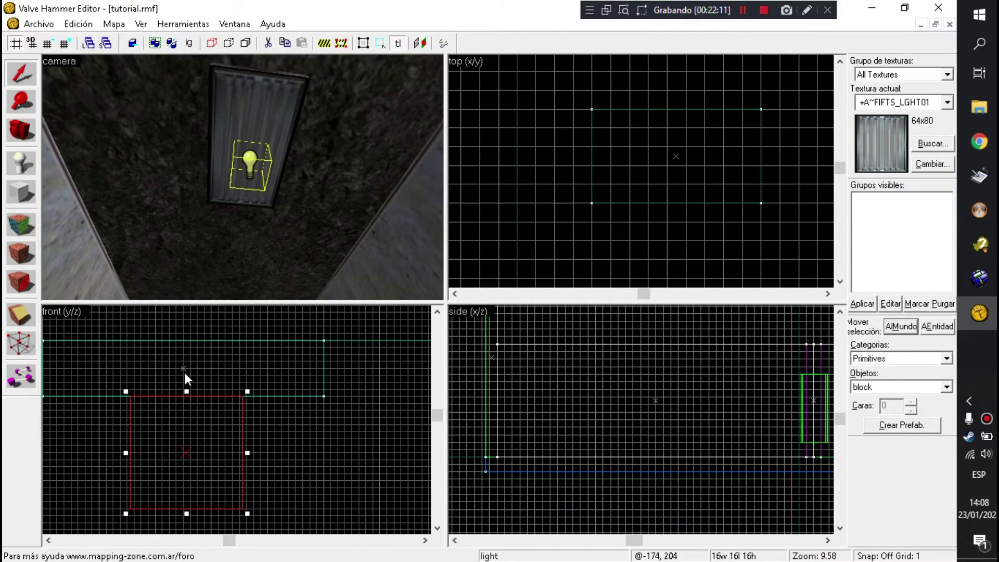
- Centre the light entity horizontally beneath the original lamp block
click(254, 108)
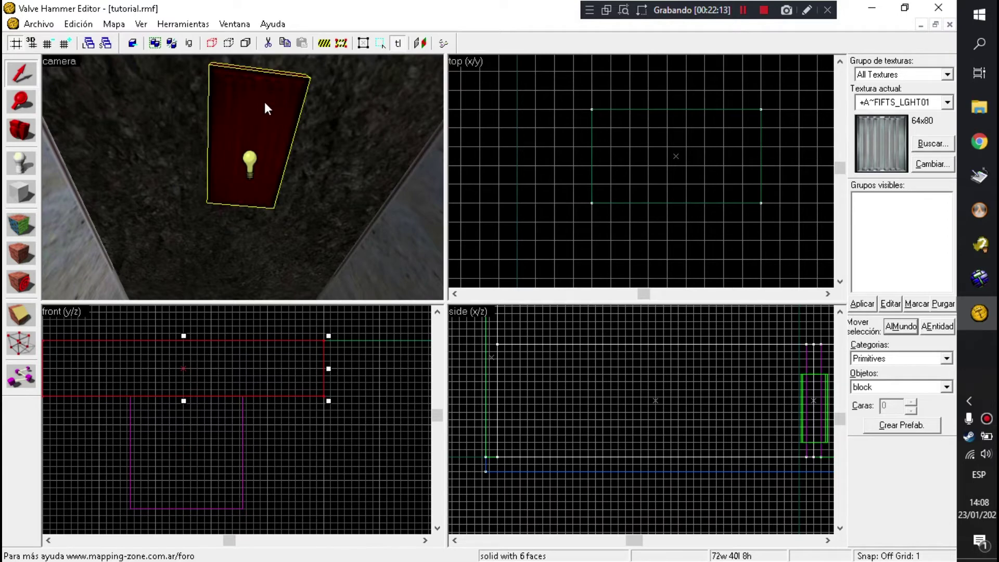
click(249, 167)
click(251, 125)
scroll(170, 421, down, 3)
click(252, 166)
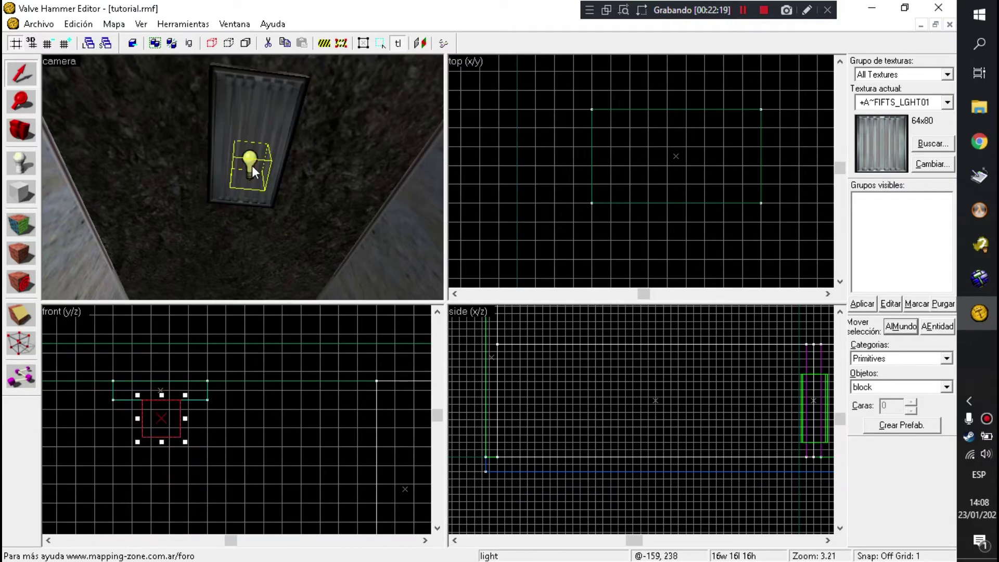
scroll(659, 154, down, 5)
scroll(657, 186, up, 10)
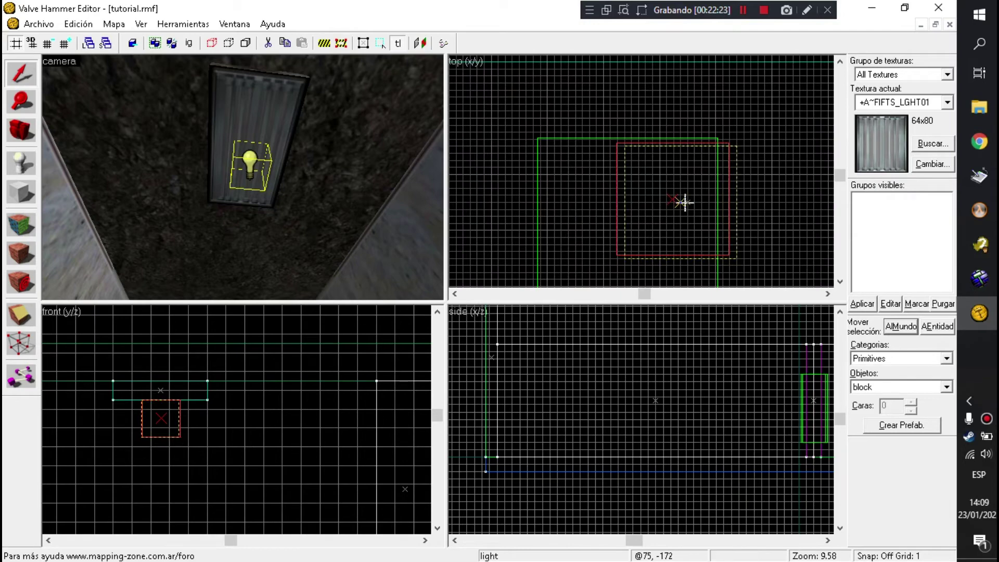
scroll(697, 204, down, 3)
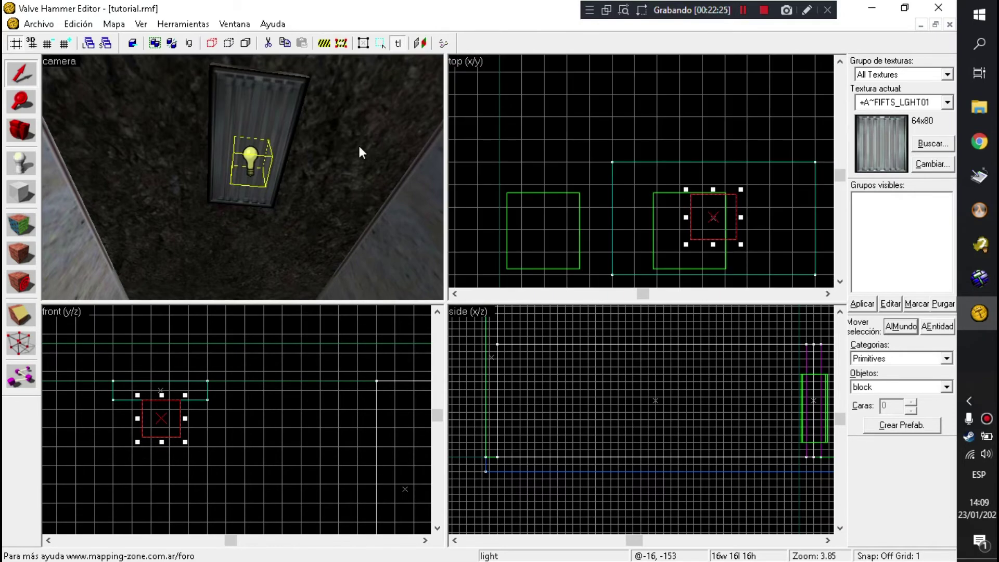
key(alt+Return)
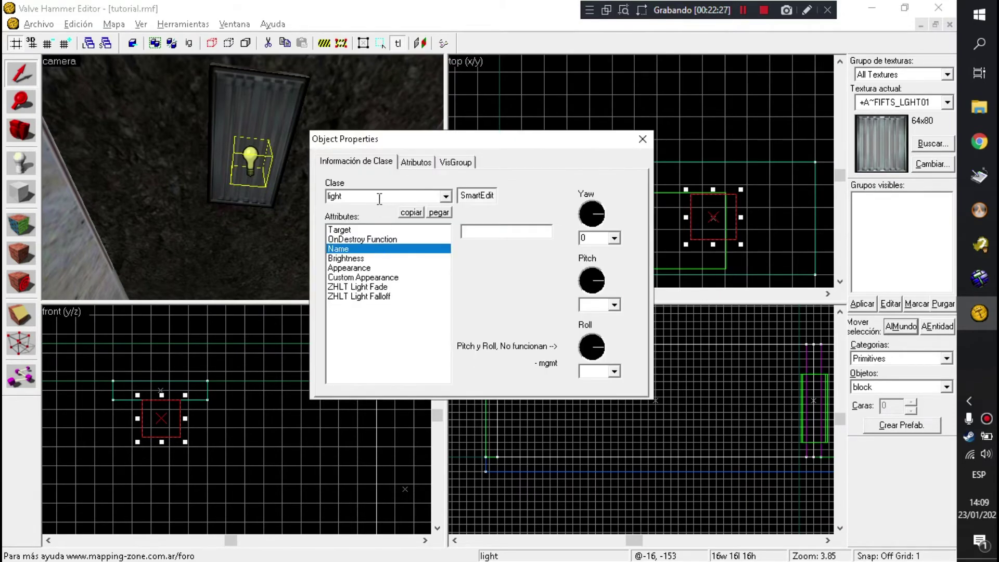
click(416, 163)
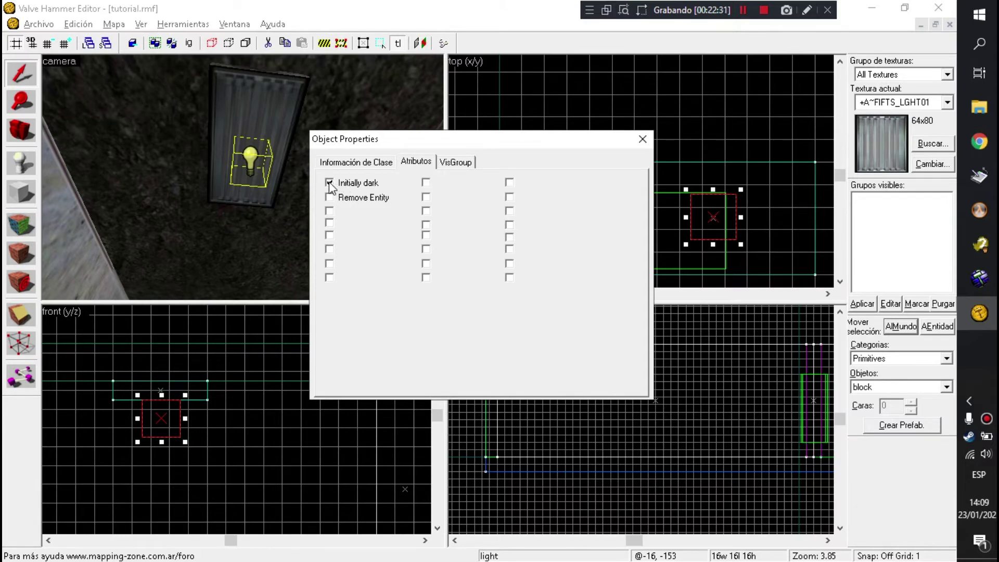
click(356, 162)
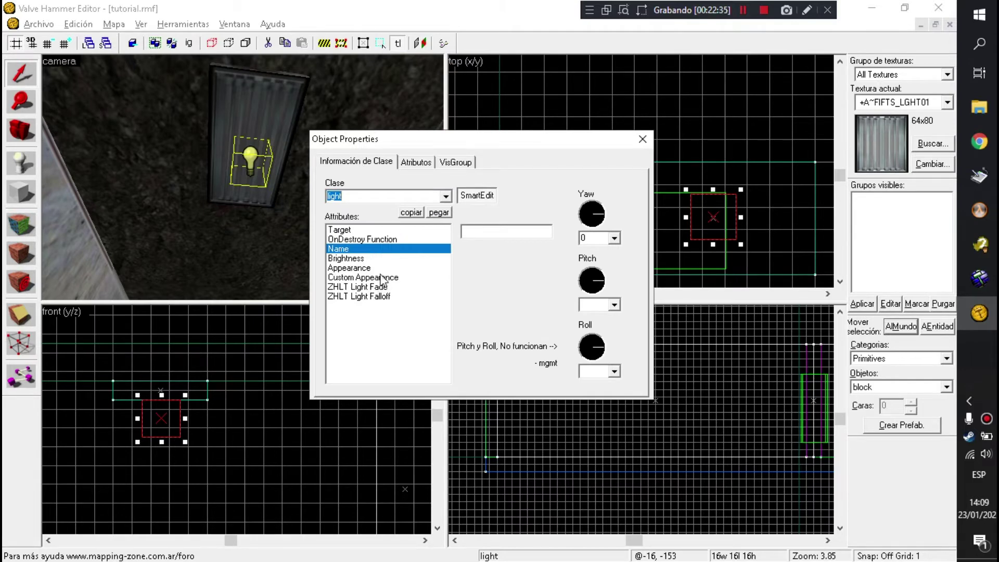
click(358, 259)
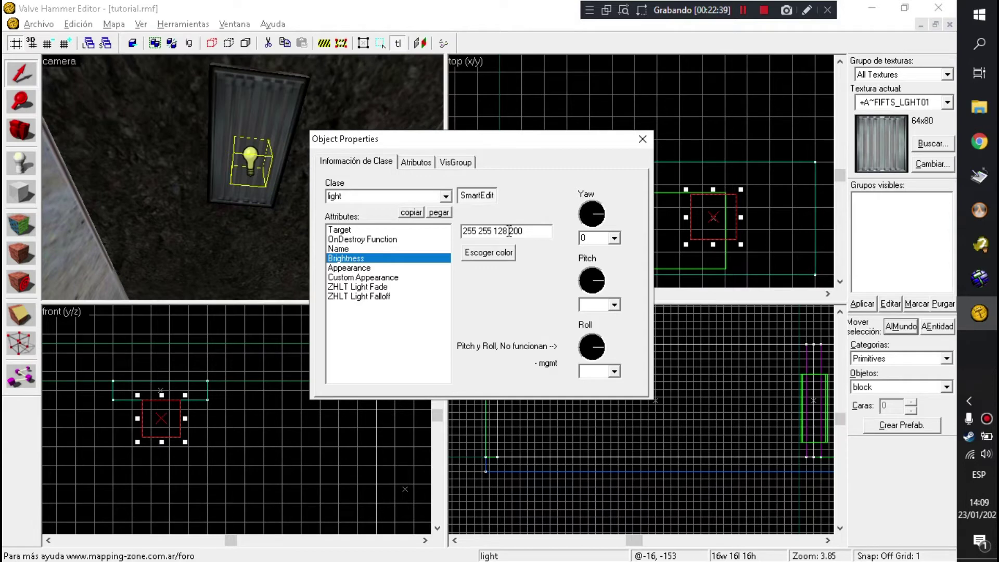
drag(509, 231, 418, 231)
text(200 200 200)
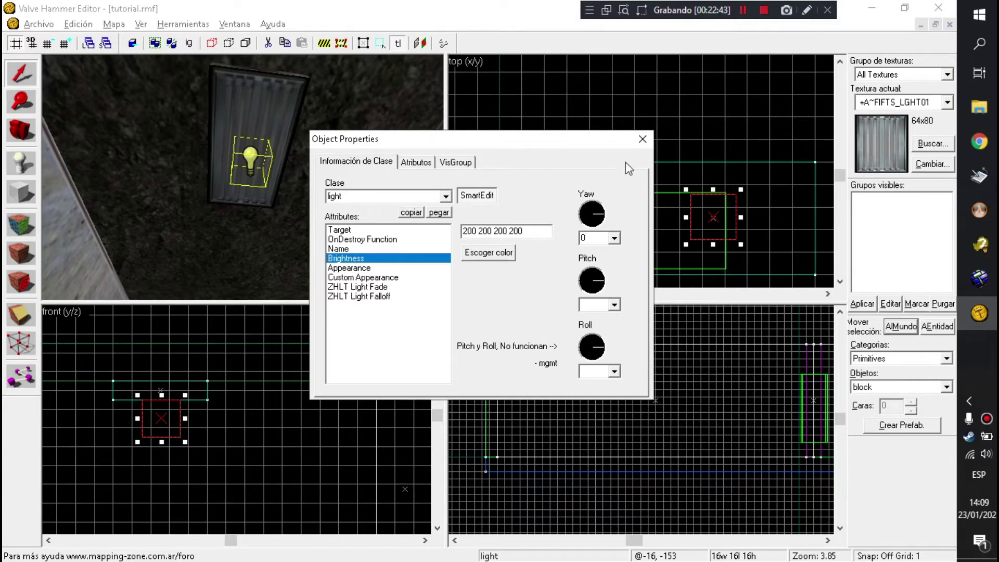
click(643, 139)
click(269, 113)
key(Escape)
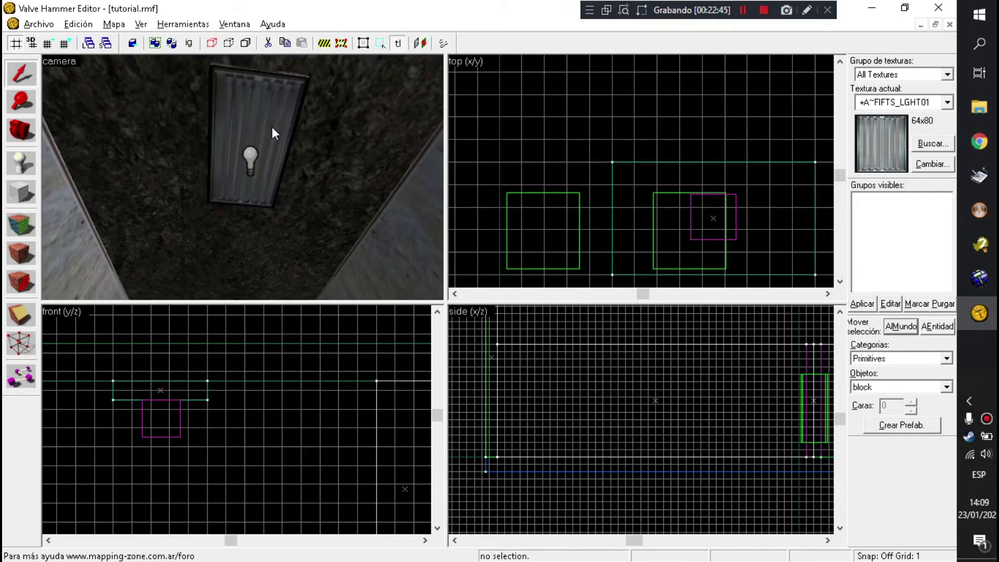
click(34, 25)
click(79, 89)
- Darken the light entity's brightness colour to 150 150 150 with the colour picker
click(248, 158)
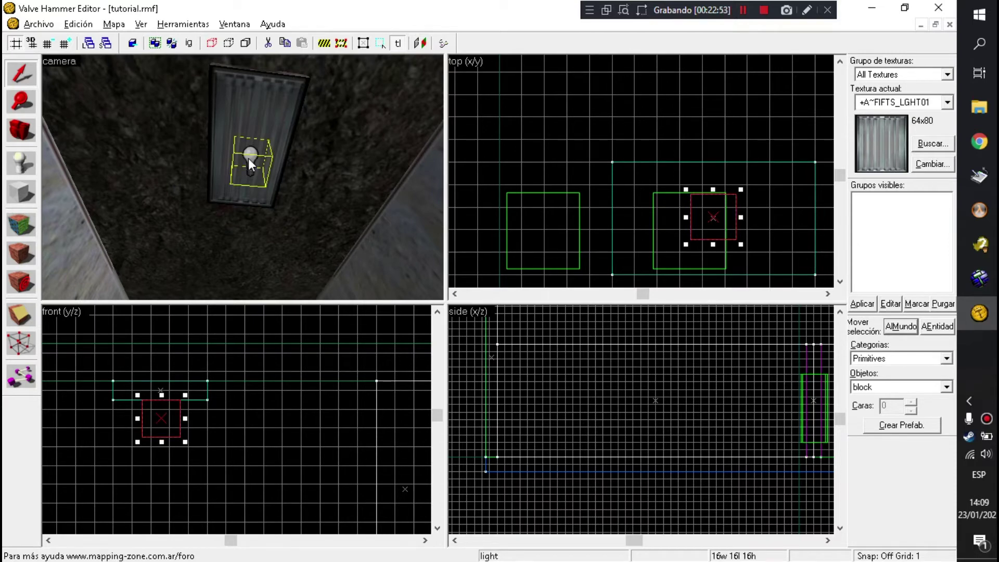
key(alt+Return)
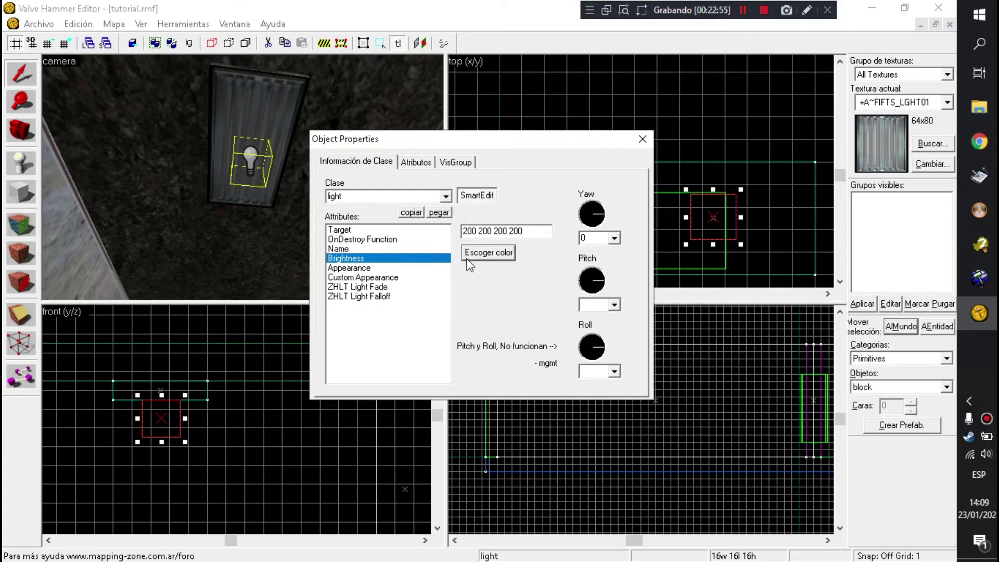
click(463, 255)
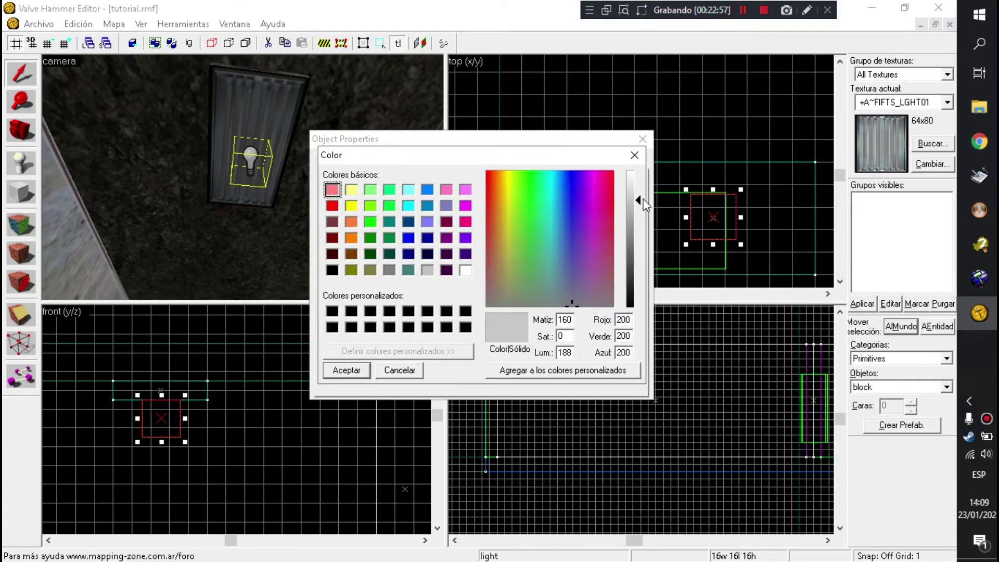
drag(643, 201, 640, 228)
click(347, 370)
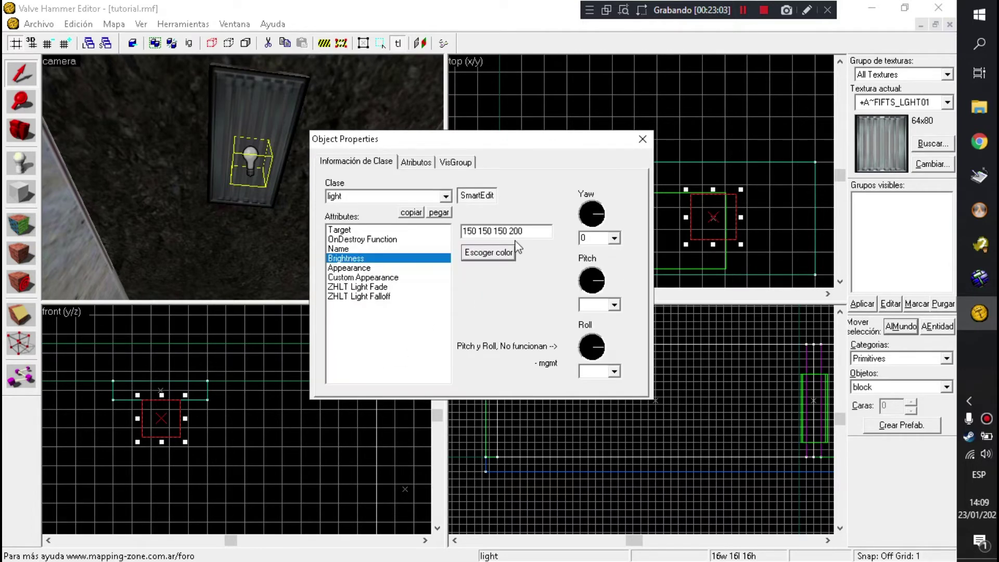
click(513, 251)
drag(641, 228, 642, 203)
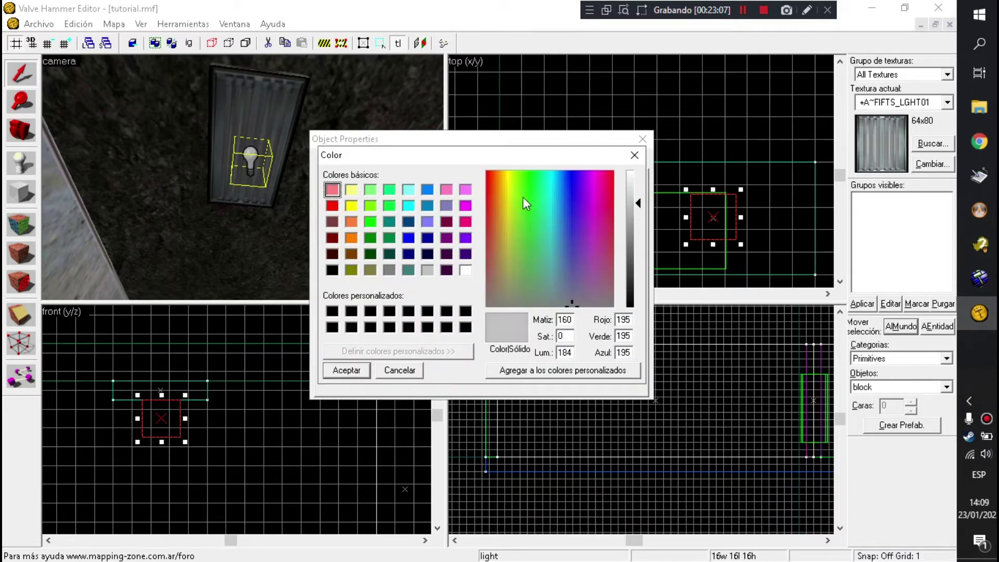
drag(523, 197, 549, 187)
click(634, 155)
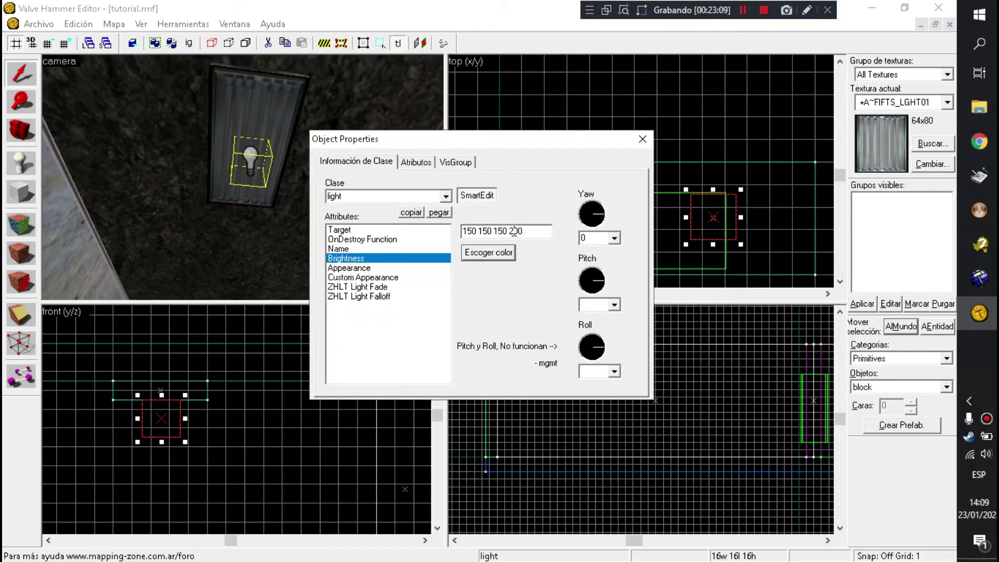
drag(458, 231, 506, 235)
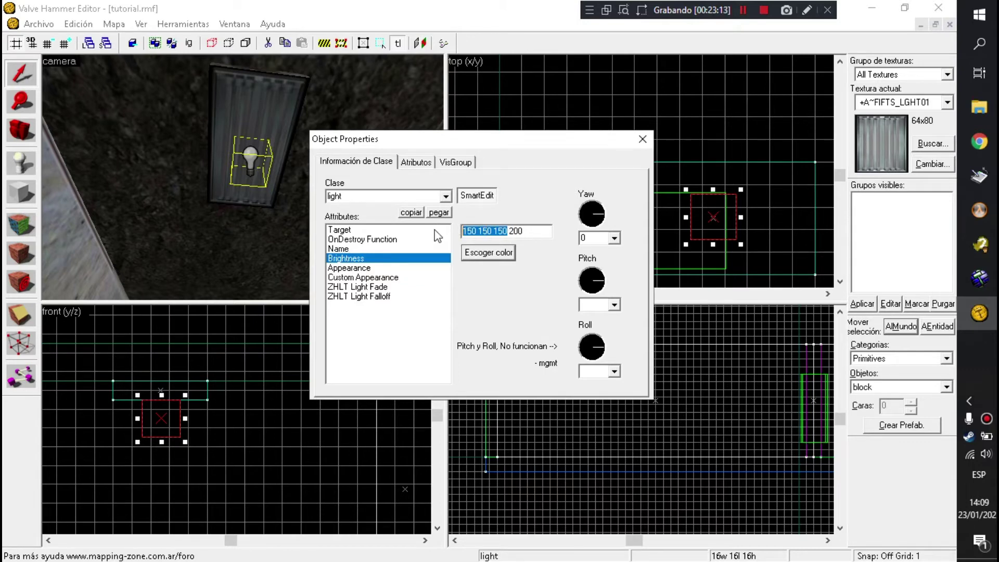
text(120 12)
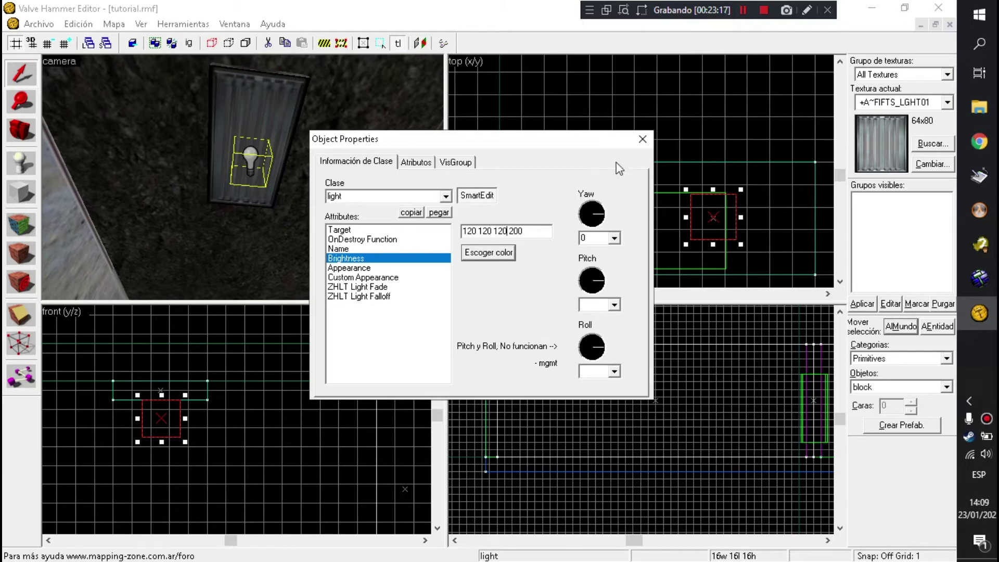
click(643, 139)
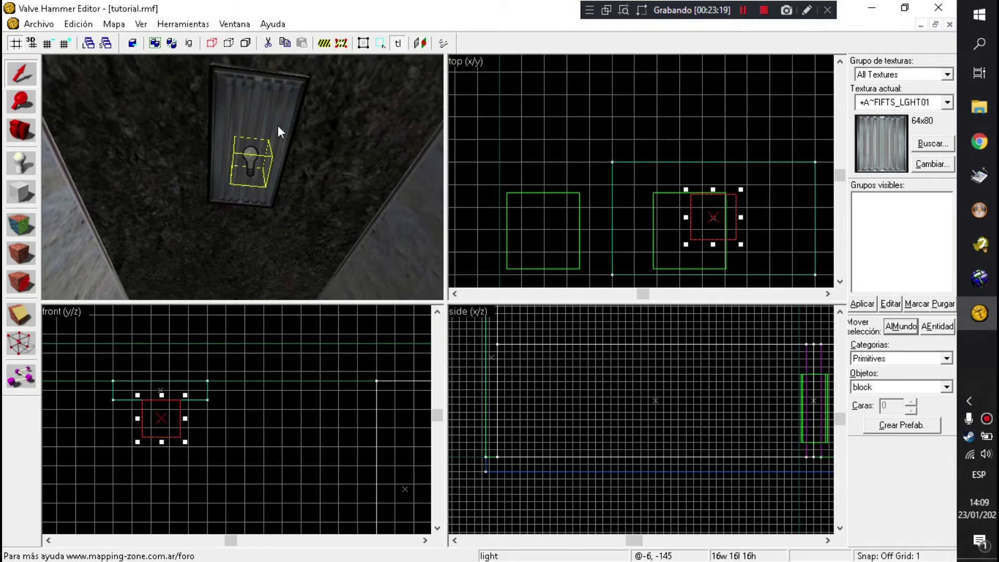
click(271, 104)
key(Escape)
key(z)
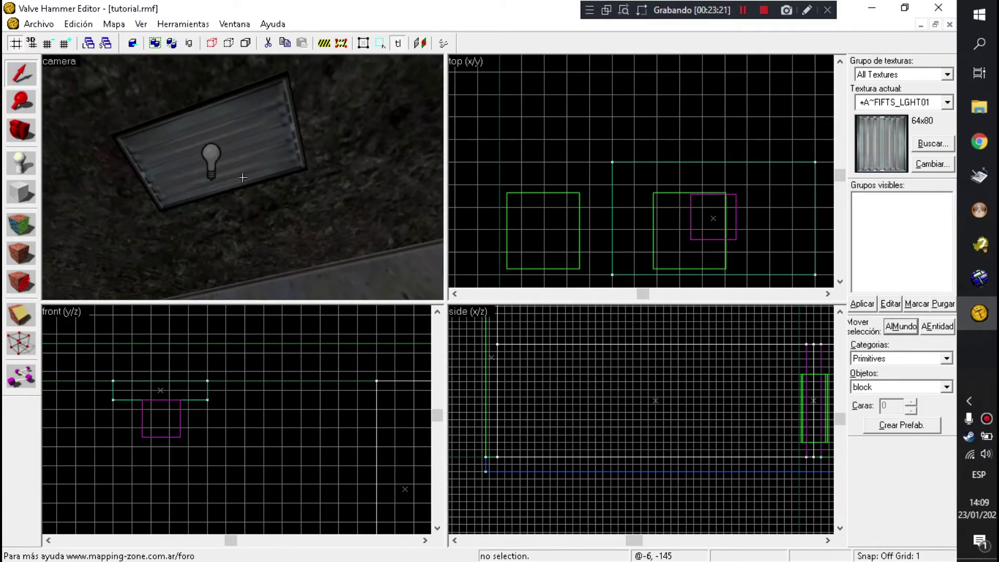
key(z)
- Raise the light entity's Brightness colour values to 150 150 150
click(247, 154)
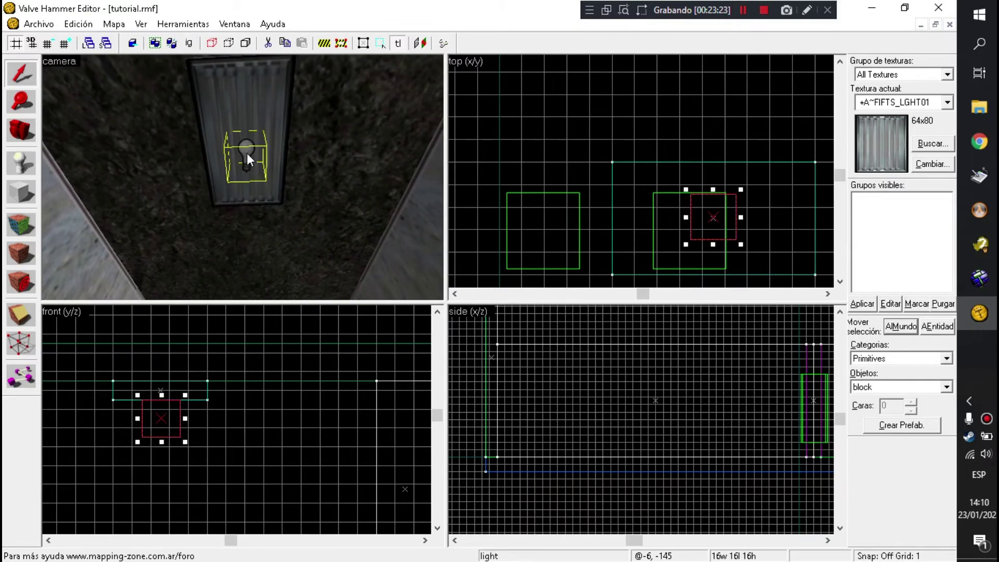
key(alt+Return)
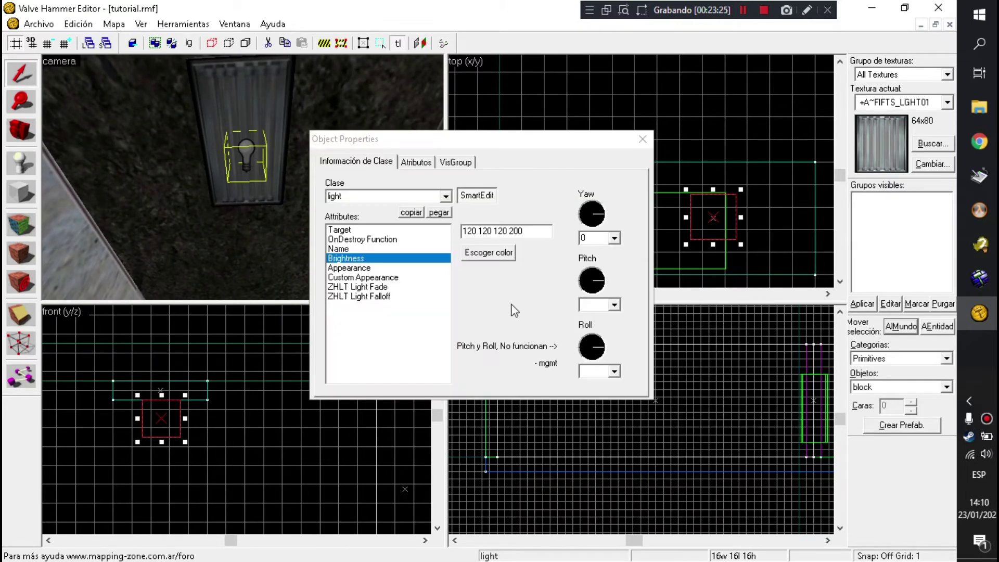
drag(508, 230, 424, 233)
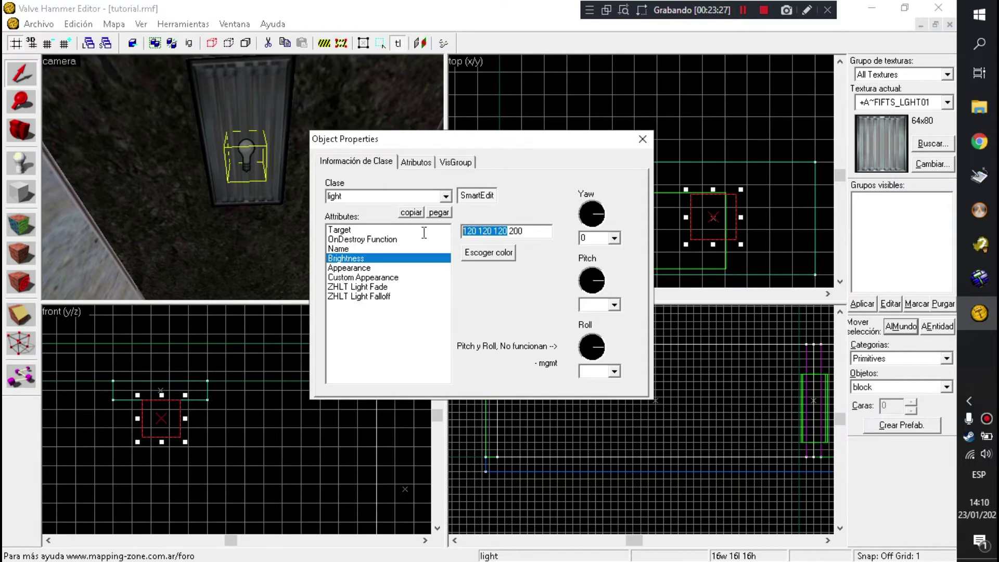
text(150 150 150)
click(348, 127)
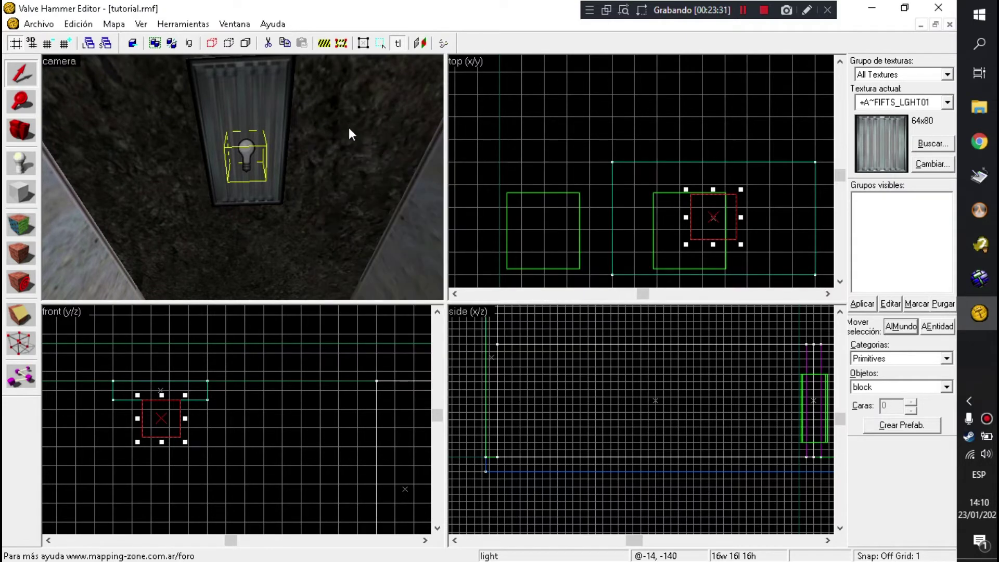
drag(505, 231, 462, 230)
text(200 200 200 200)
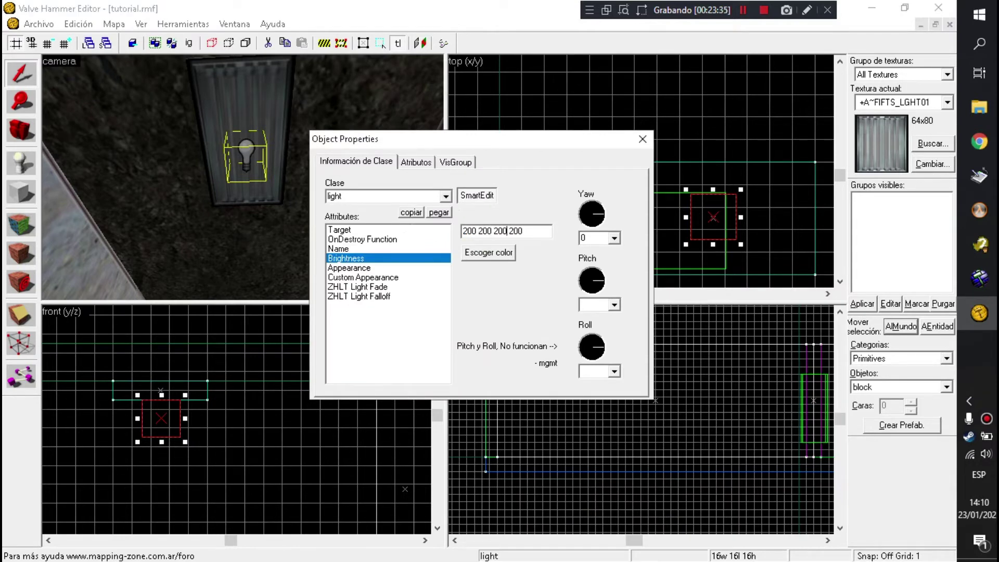
click(643, 139)
double_click(259, 128)
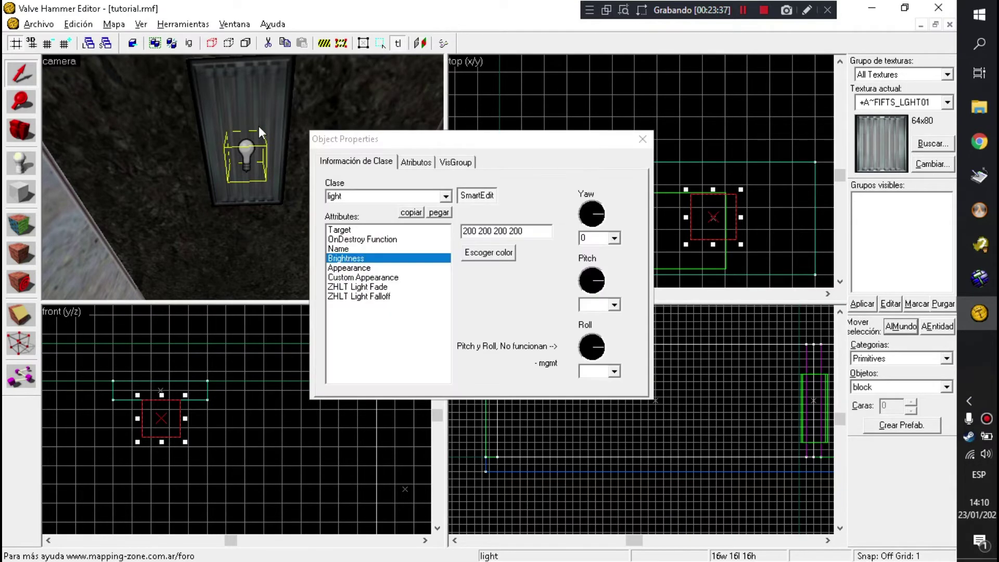
drag(507, 231, 461, 232)
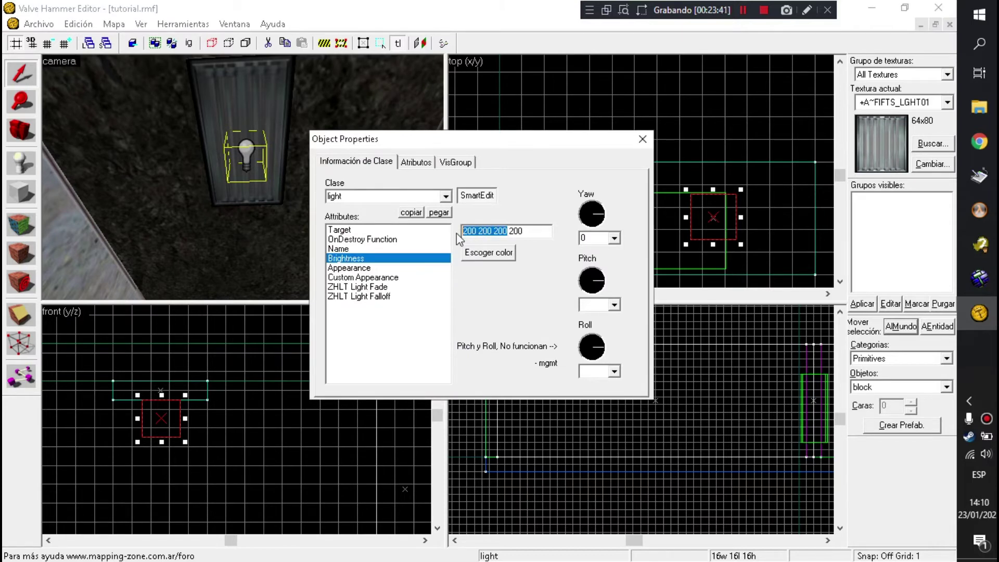
text(2)
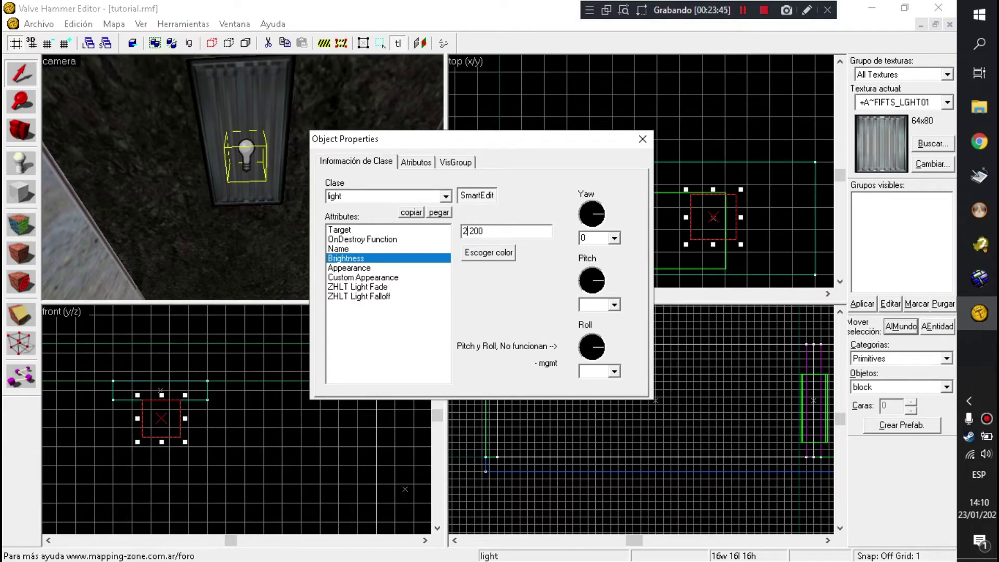
text(20 220 200)
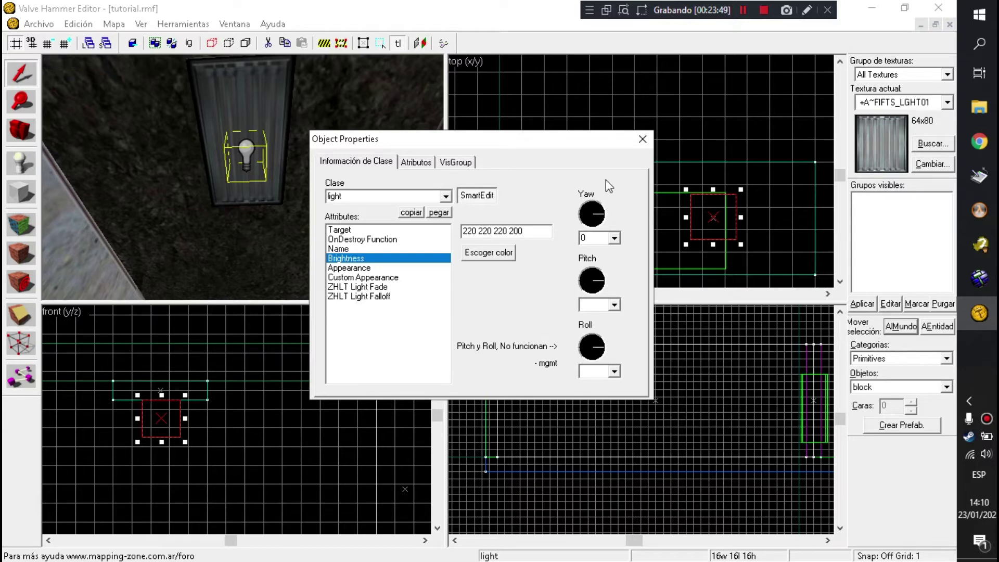
click(642, 138)
double_click(249, 136)
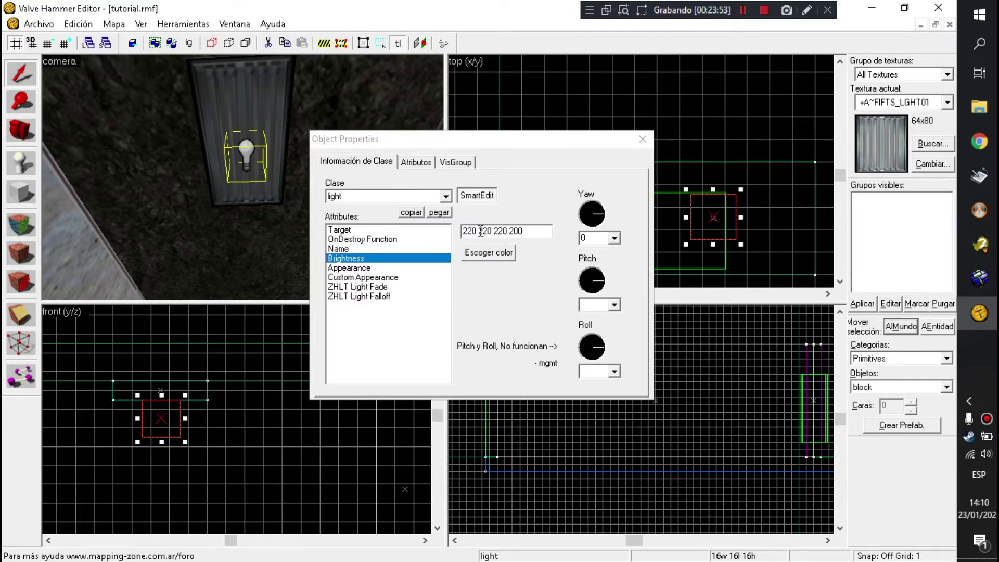
drag(507, 231, 463, 230)
text(200 200 20)
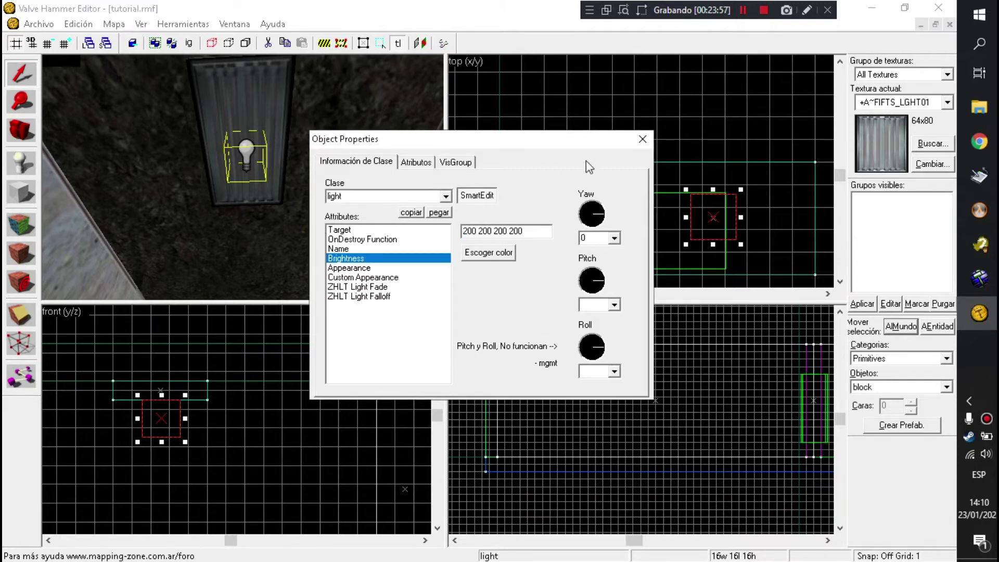
click(641, 140)
- Duplicate the light entity and centre the copy beneath the other ceiling lamp block
click(708, 96)
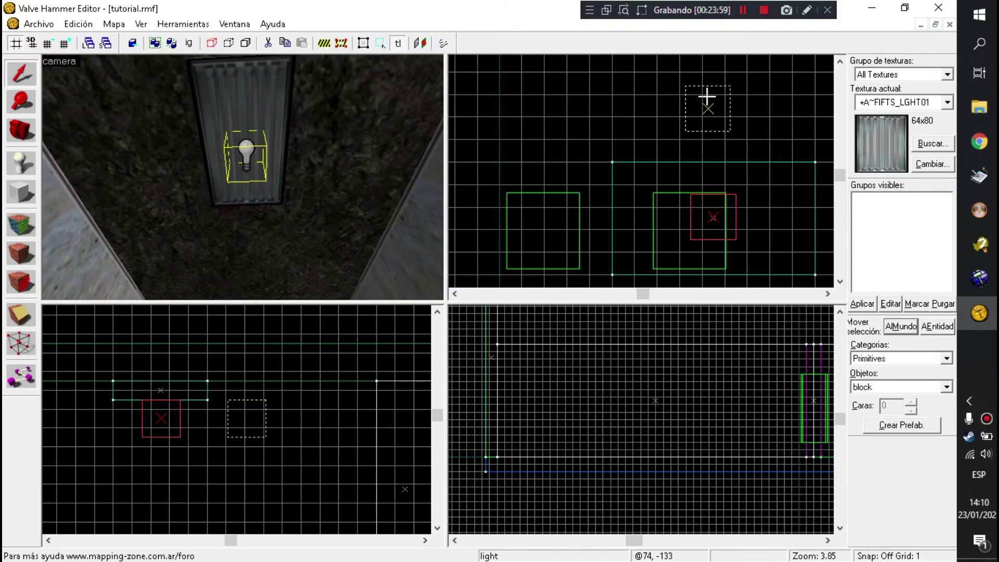
key(Return)
scroll(660, 170, down, 6)
scroll(685, 166, up, 10)
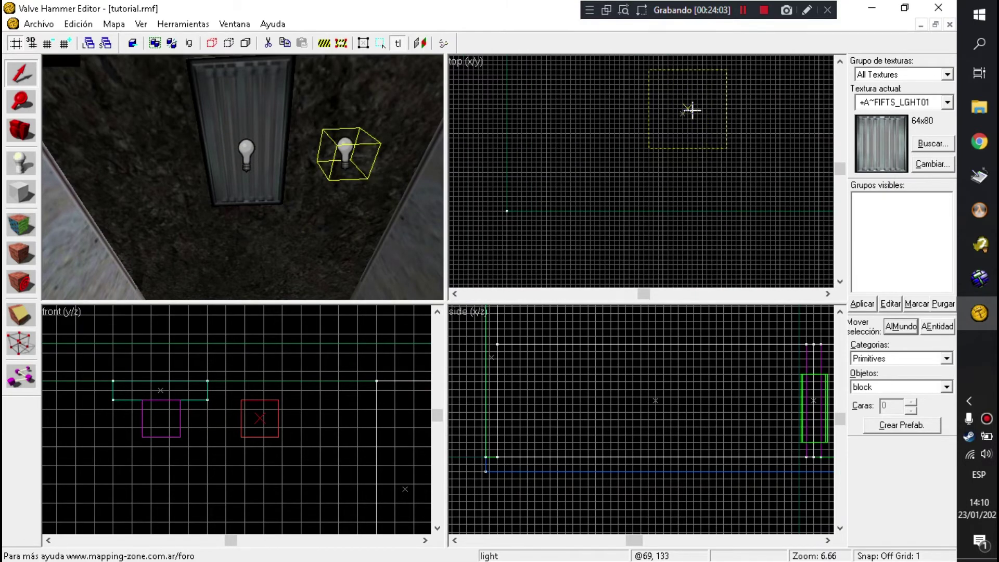
scroll(685, 108, down, 3)
scroll(686, 112, down, 2)
drag(343, 138, 218, 187)
- Save the tutorial map and look over the room's walls and floor
click(38, 24)
click(85, 95)
key(z)
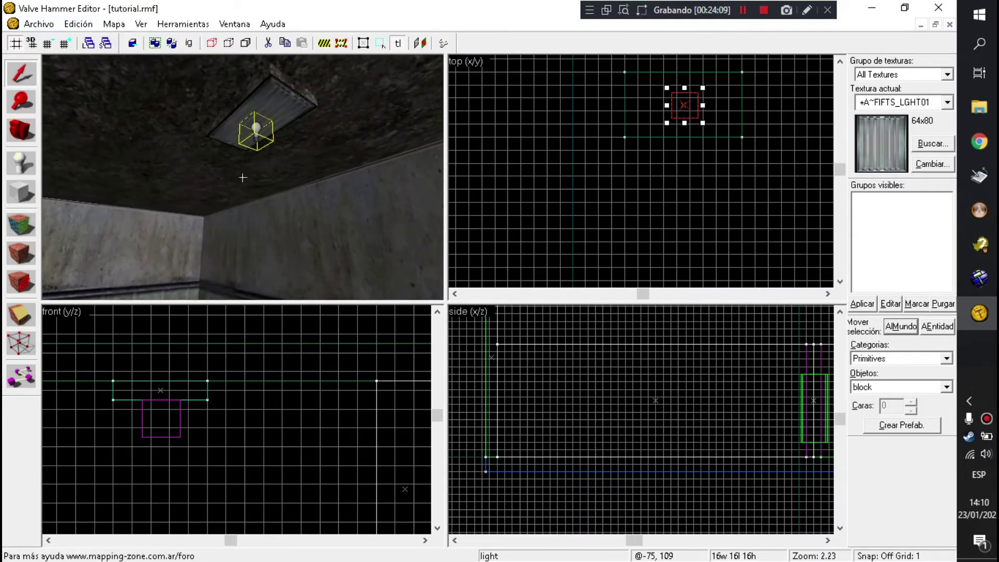
key(Escape)
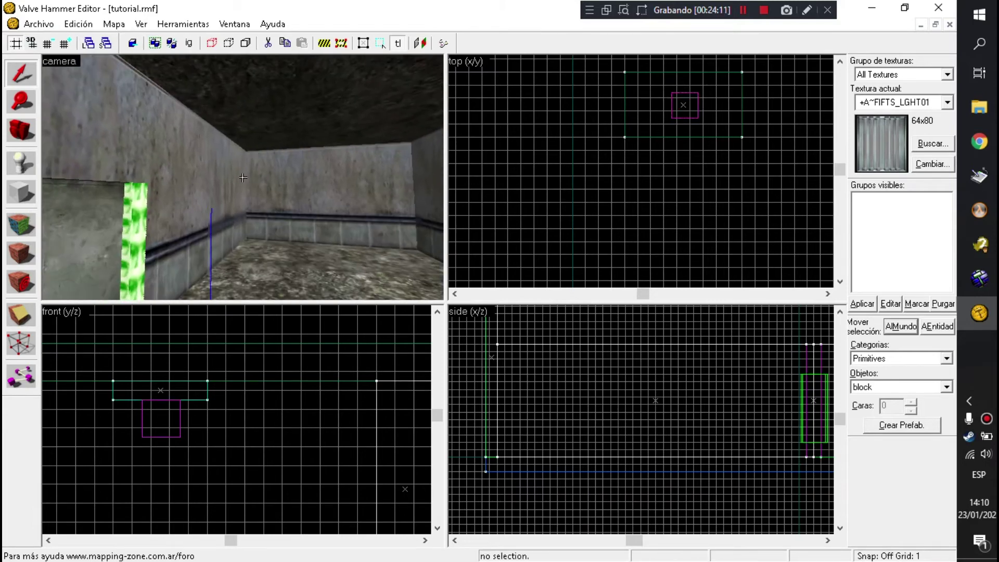
key(z)
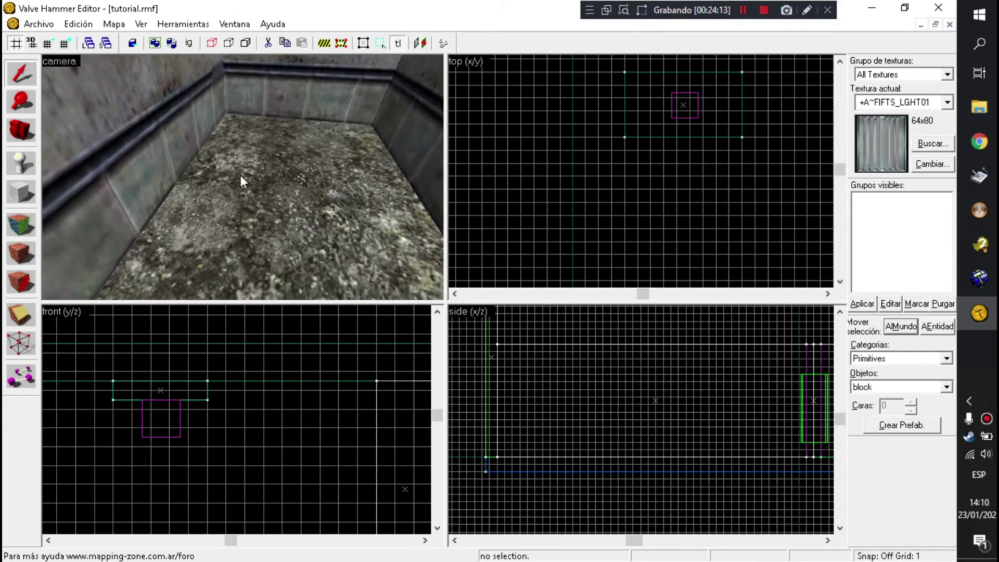
click(38, 24)
click(83, 92)
- Place a weapon_357 point entity on the room's floor
key(shift+a)
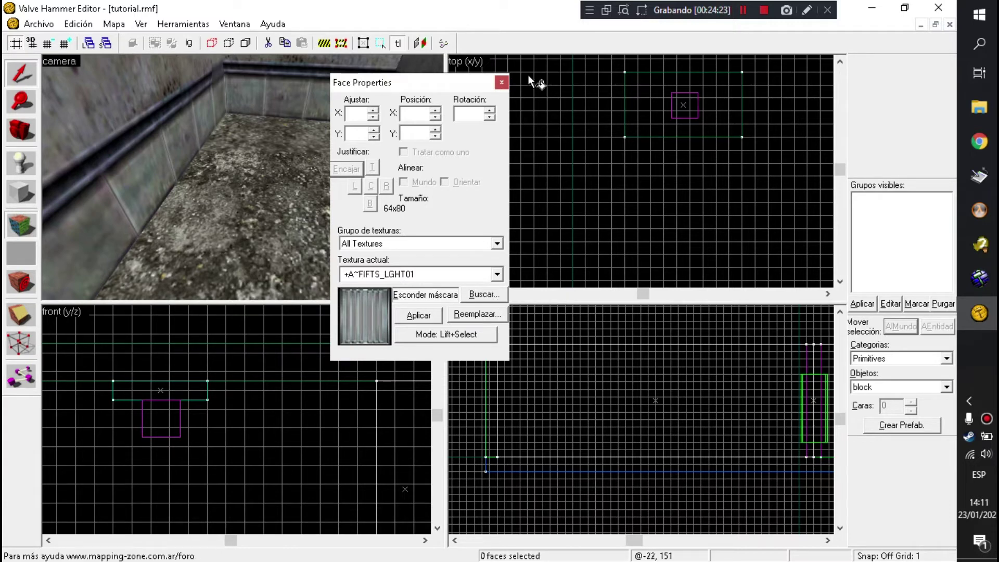
click(500, 83)
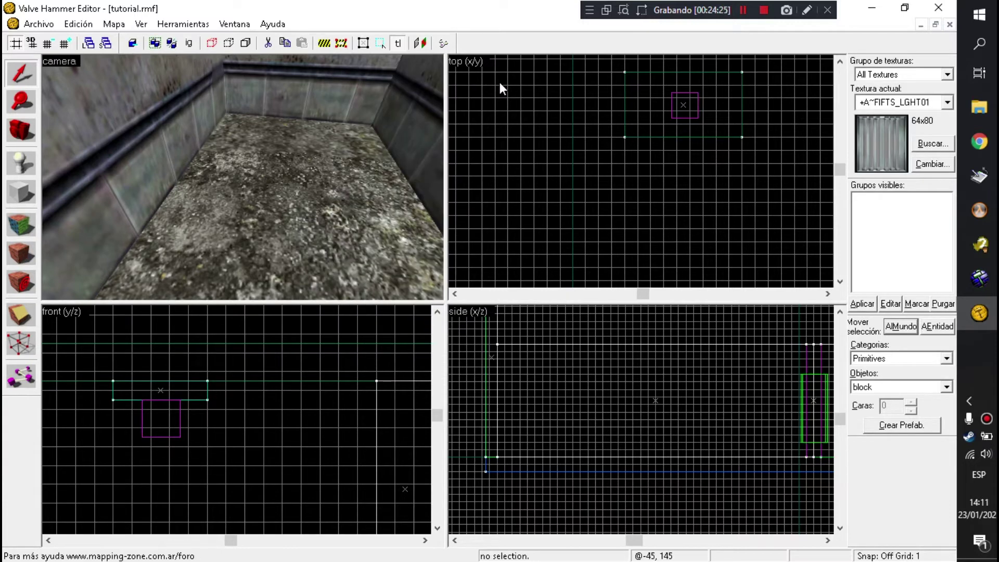
key(shift+e)
click(947, 387)
scroll(924, 448, down, 20)
scroll(924, 456, down, 5)
scroll(922, 456, down, 6)
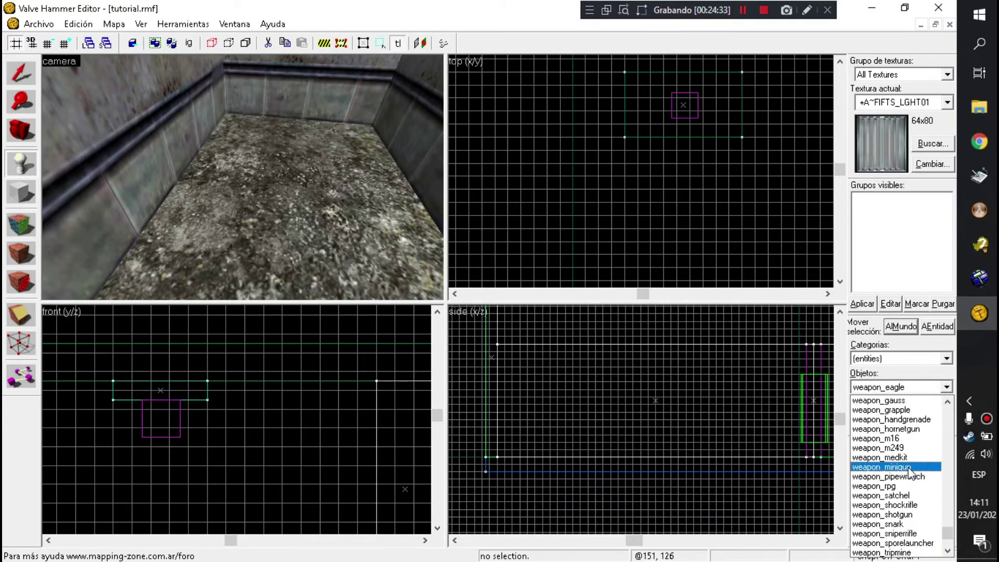
scroll(911, 468, up, 3)
scroll(911, 458, up, 2)
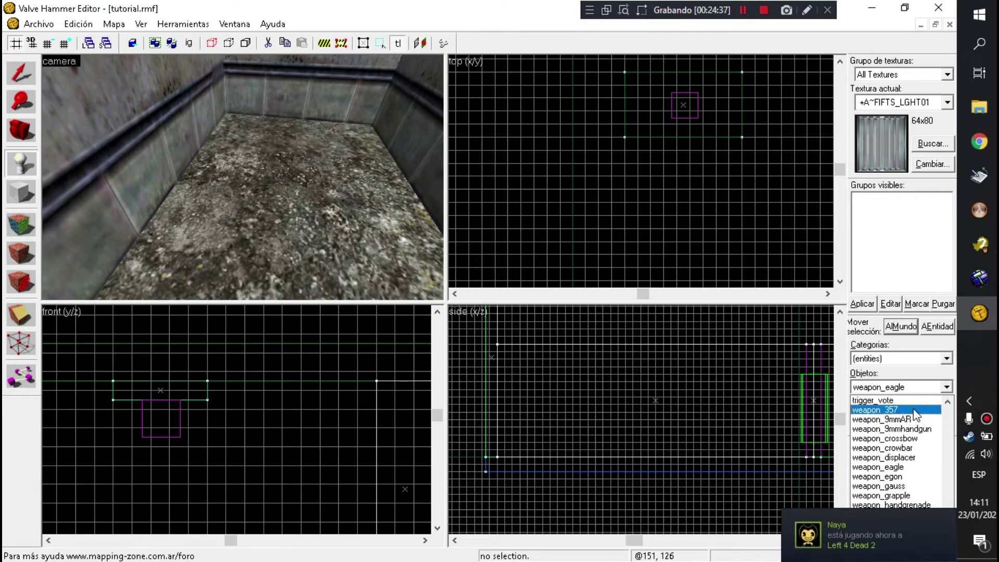
click(885, 409)
drag(384, 195, 243, 177)
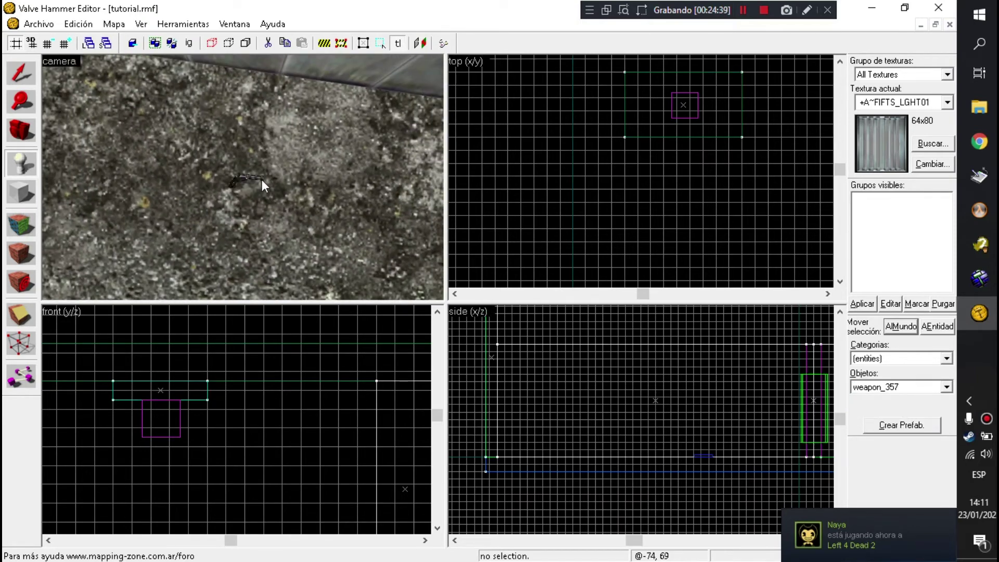
- Place two ammo_357 entities on the floor beside the revolver
click(944, 387)
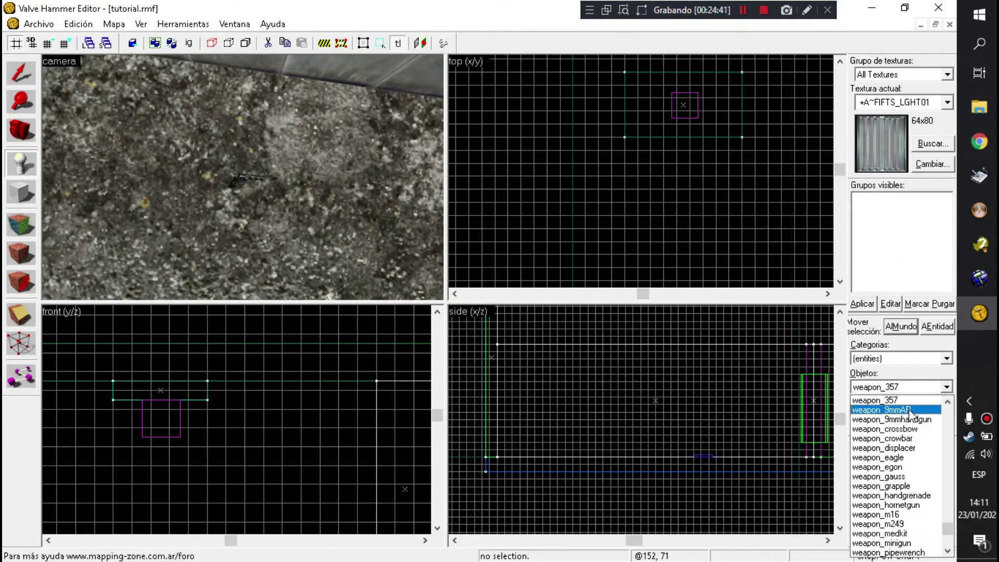
key(Home)
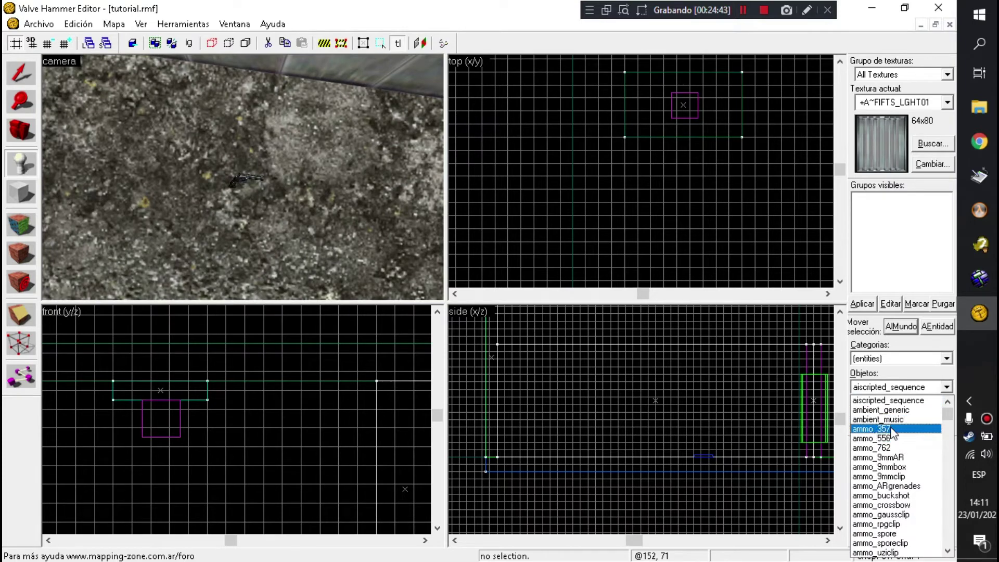
click(893, 430)
click(163, 155)
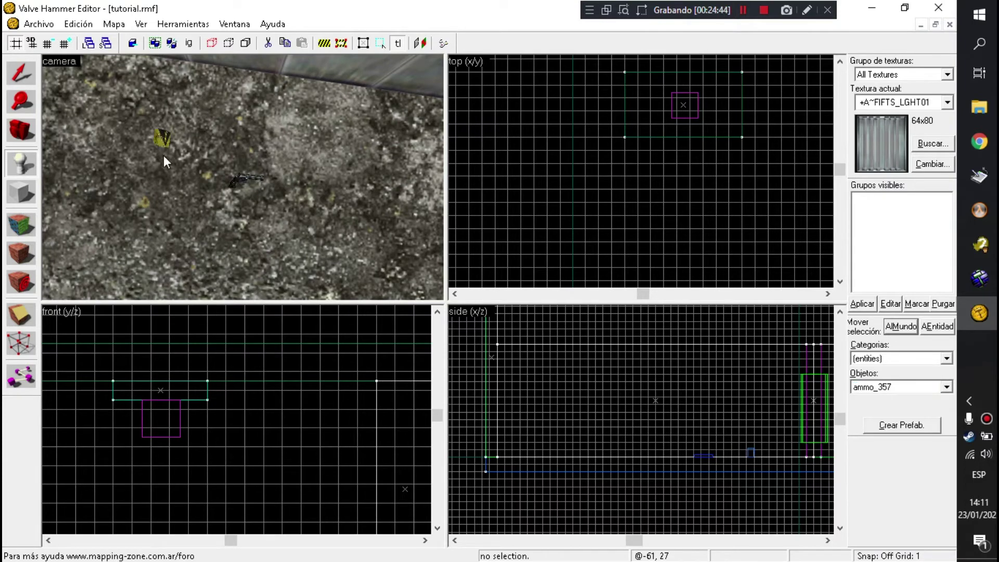
- Place an item_battery entity on the floor near the revolver and save the map
click(938, 386)
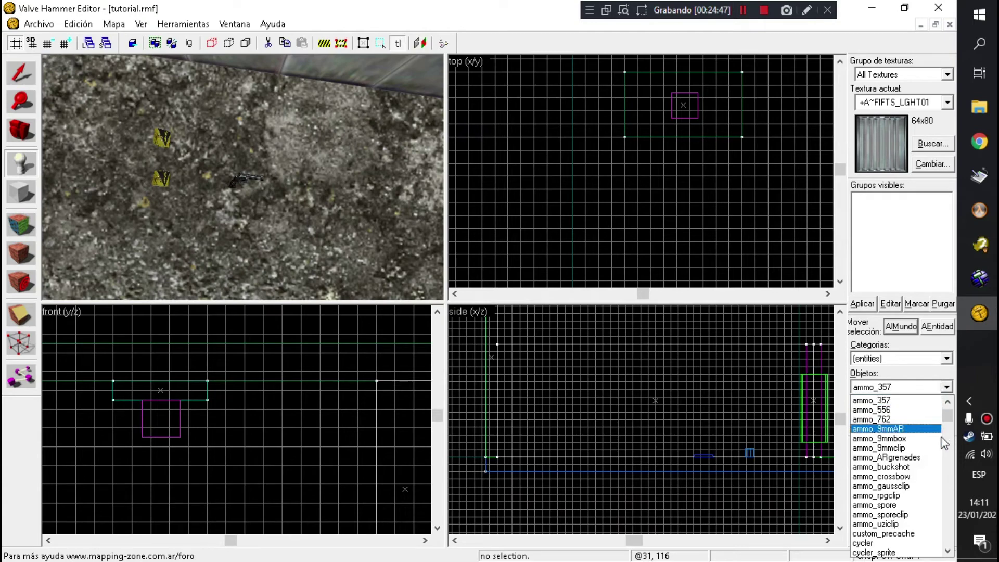
drag(947, 416, 945, 442)
scroll(945, 442, down, 9)
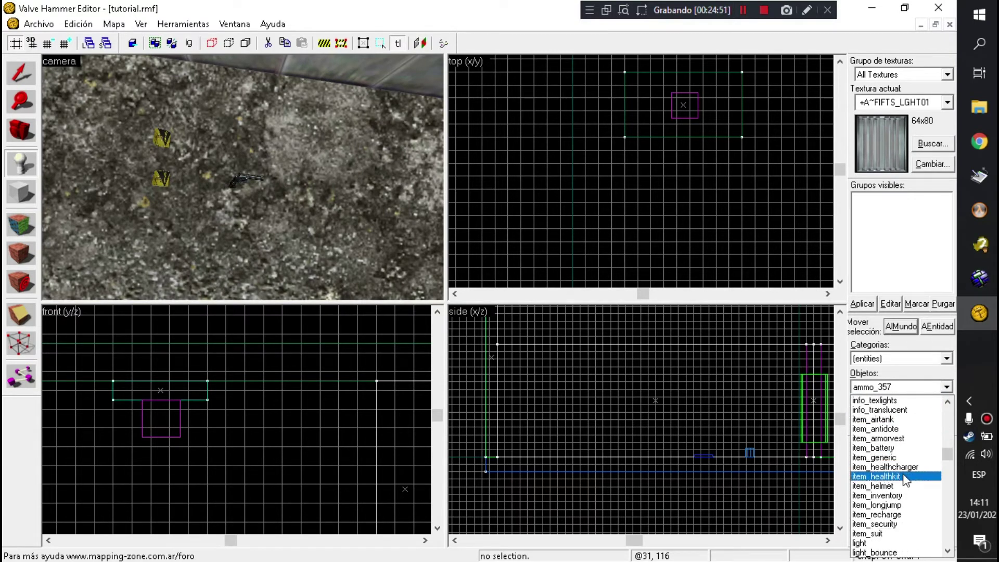
click(885, 476)
click(947, 387)
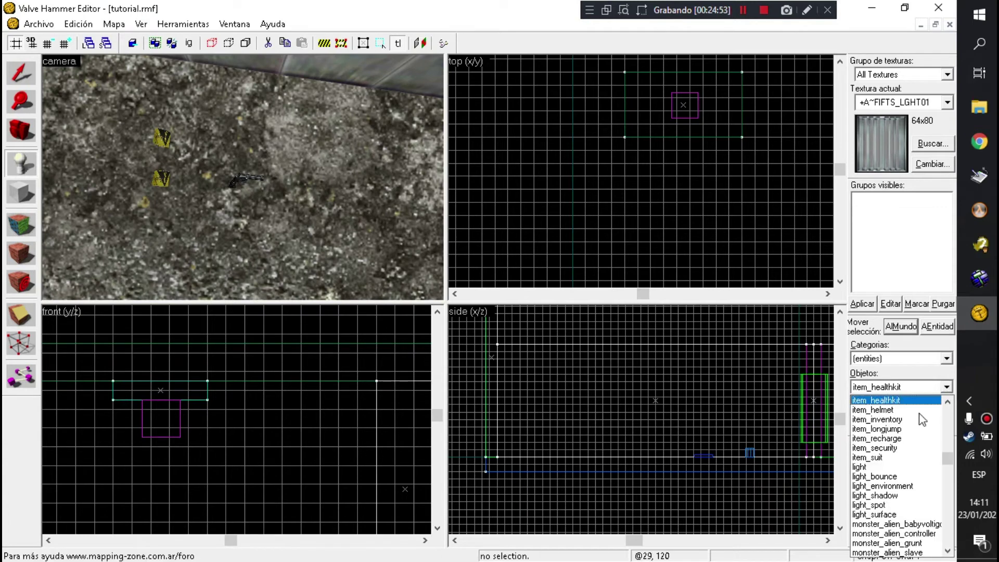
scroll(892, 425, up, 1)
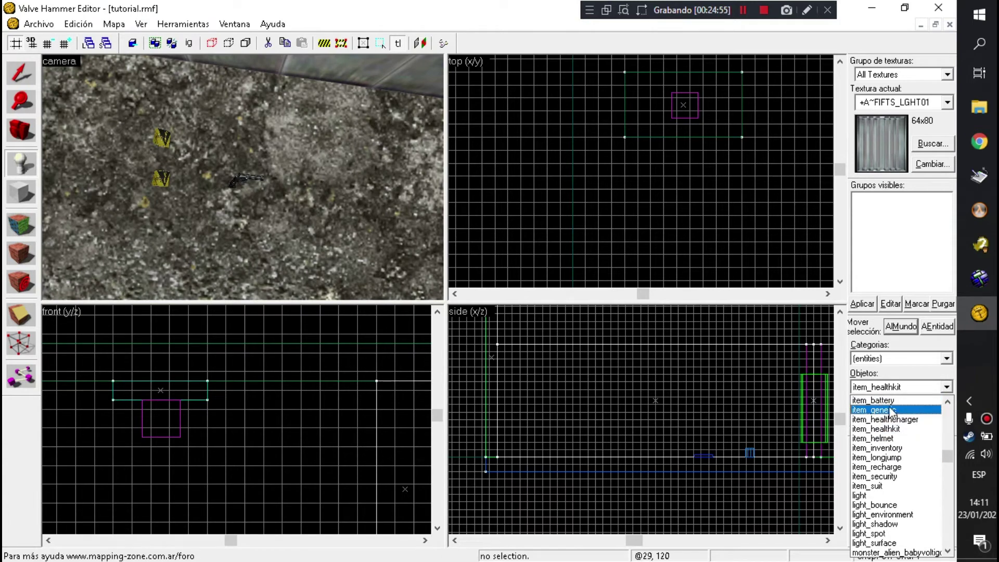
click(880, 400)
key(shift+s)
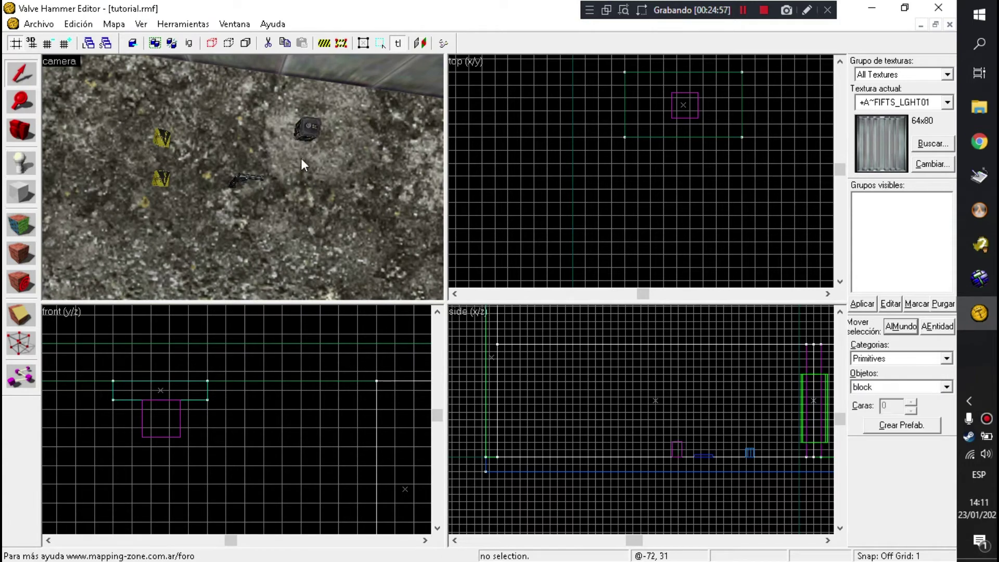
click(39, 24)
click(42, 89)
- Open the properties of the ammo_357 box nearer the wall and review its Delay Before Trigger and Gravity Setting options
key(s)
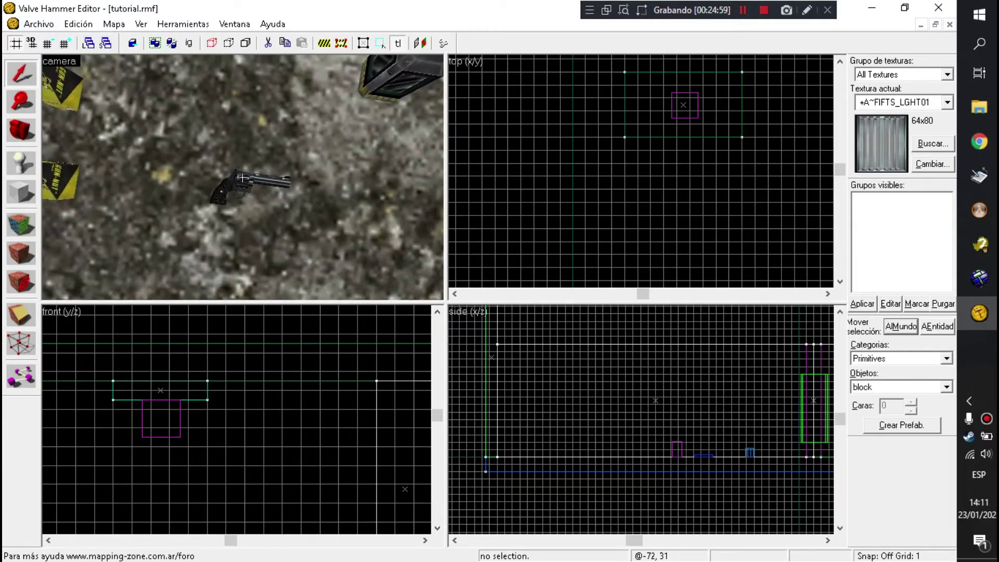
key(z)
click(144, 207)
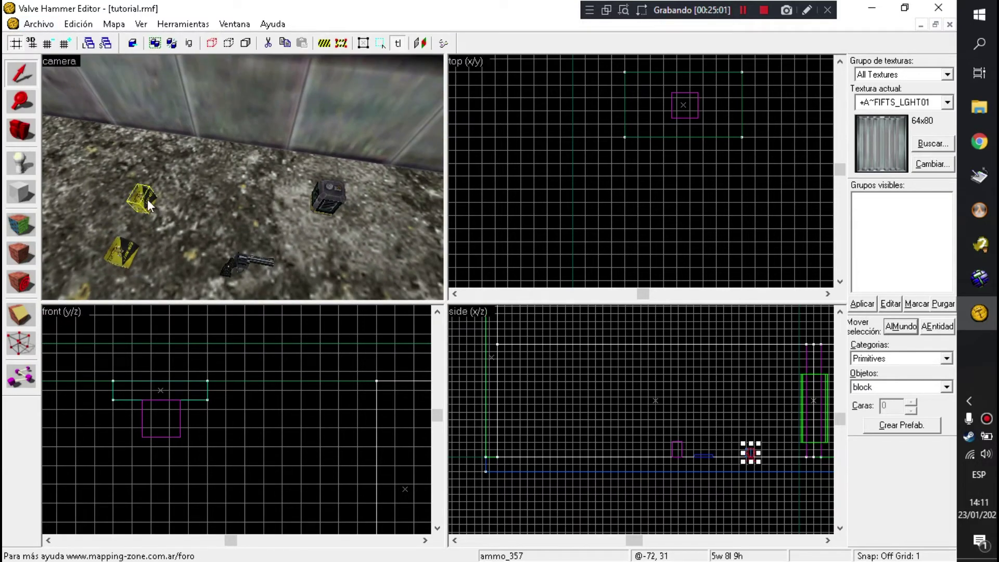
key(alt+Return)
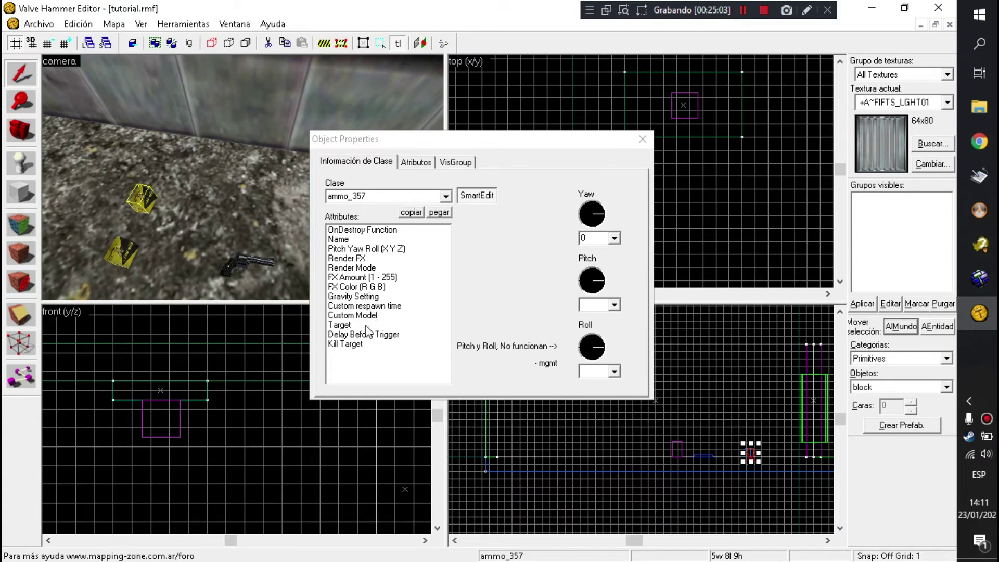
click(365, 334)
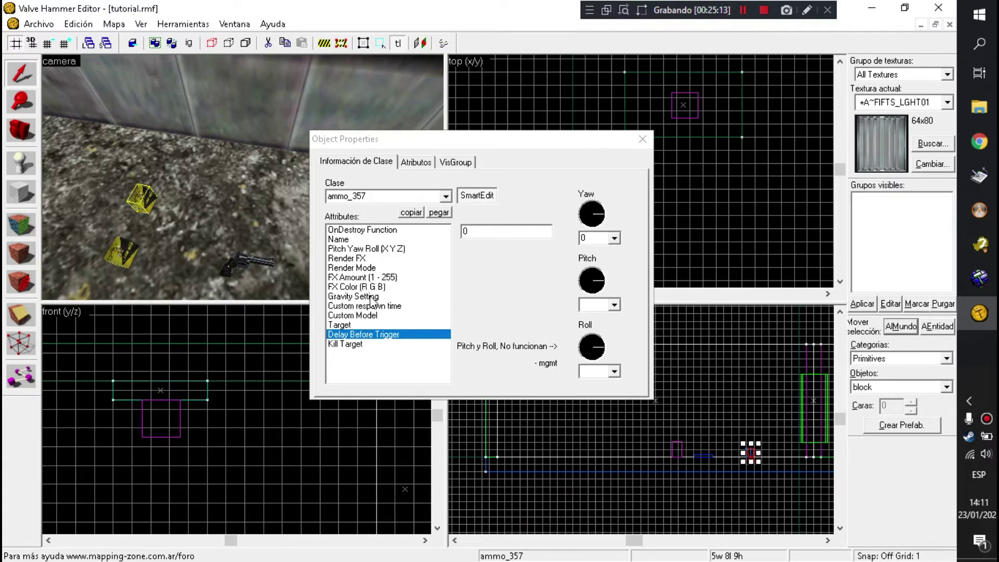
click(371, 296)
click(547, 231)
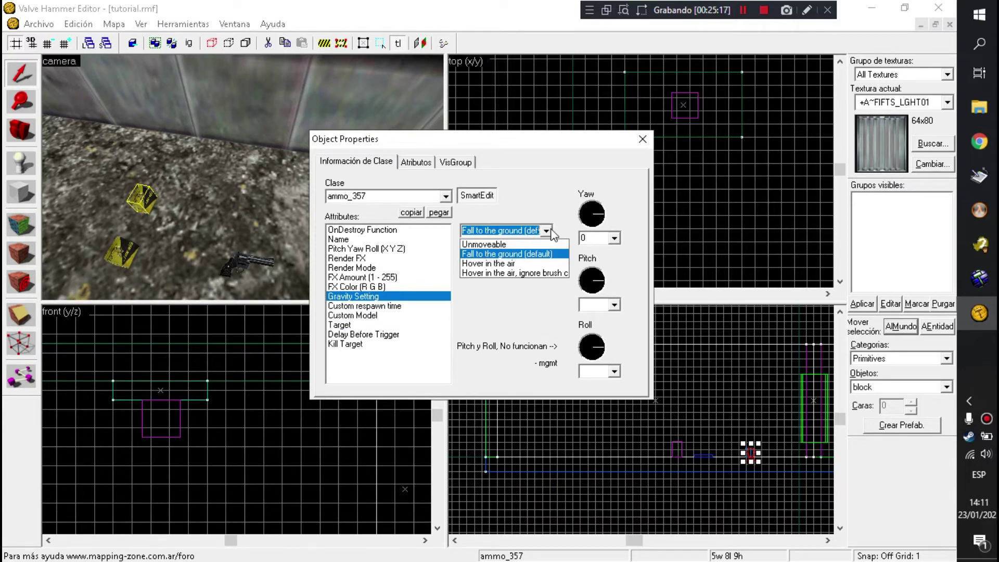
click(547, 231)
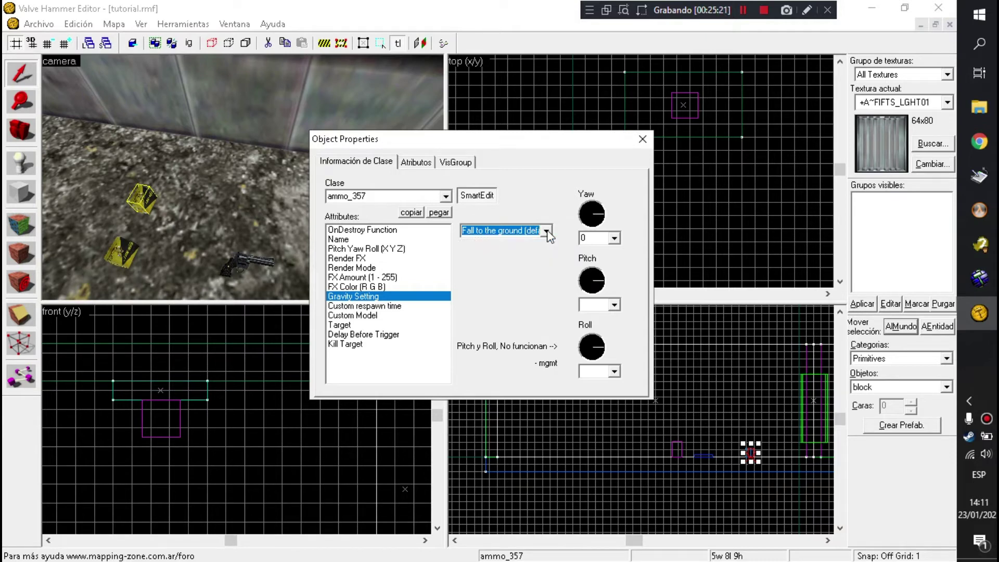
- Try the Hover in the air gravity setting on the ammo_357 box, returning it to Fall to the ground (default)
click(547, 231)
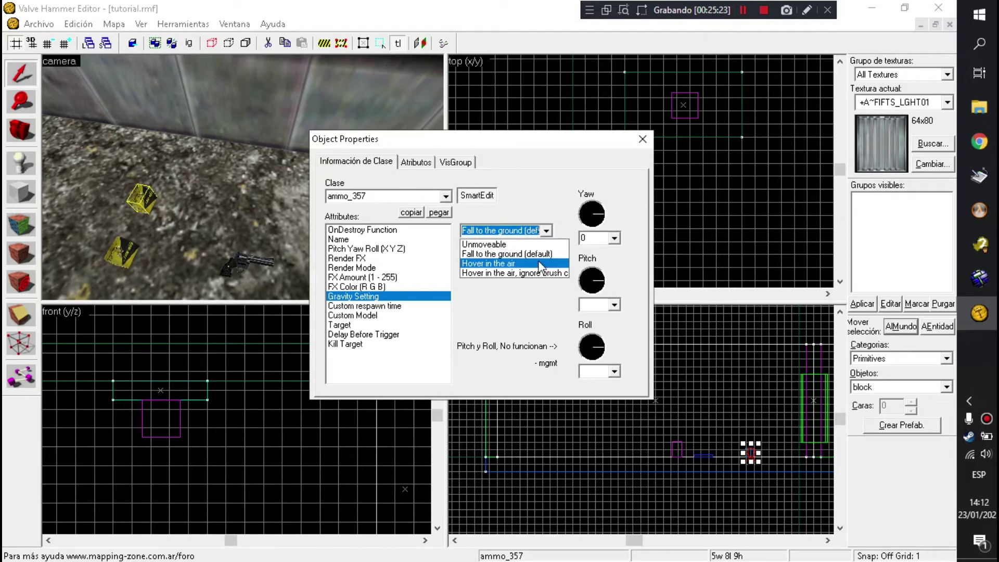
click(536, 264)
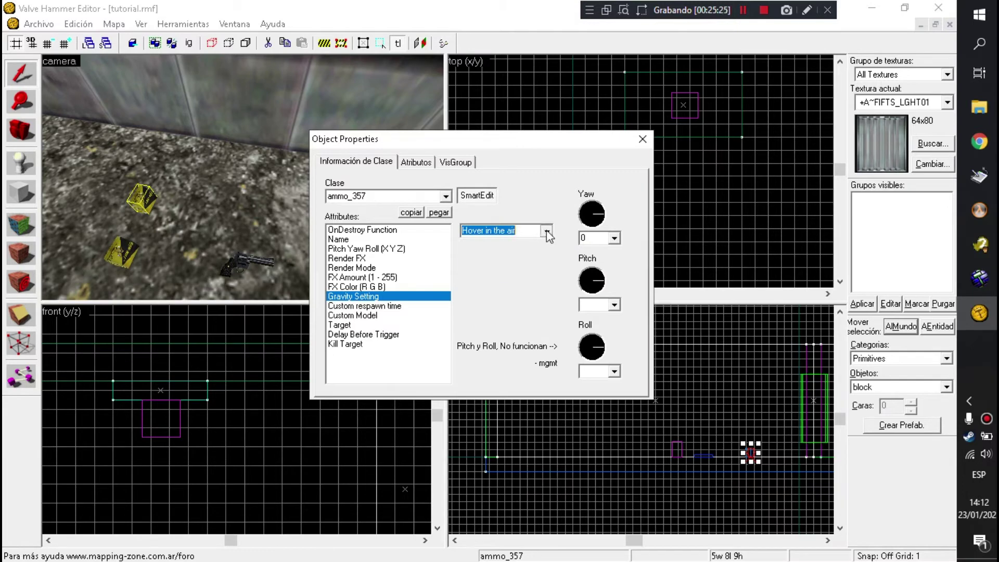
click(547, 230)
click(533, 252)
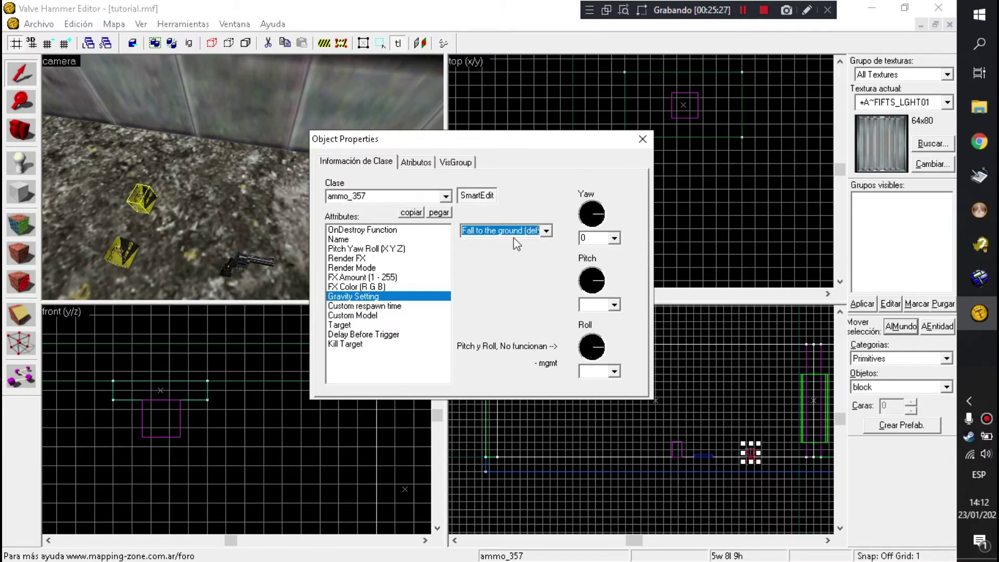
- Open the item_battery's properties and try its USE Only flag
key(Escape)
click(338, 197)
key(alt+Return)
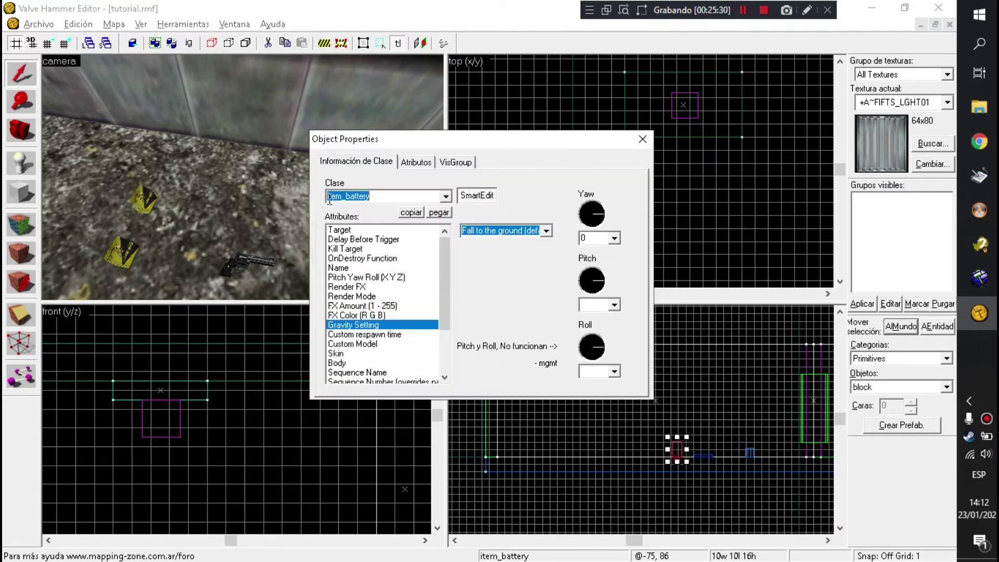
click(416, 162)
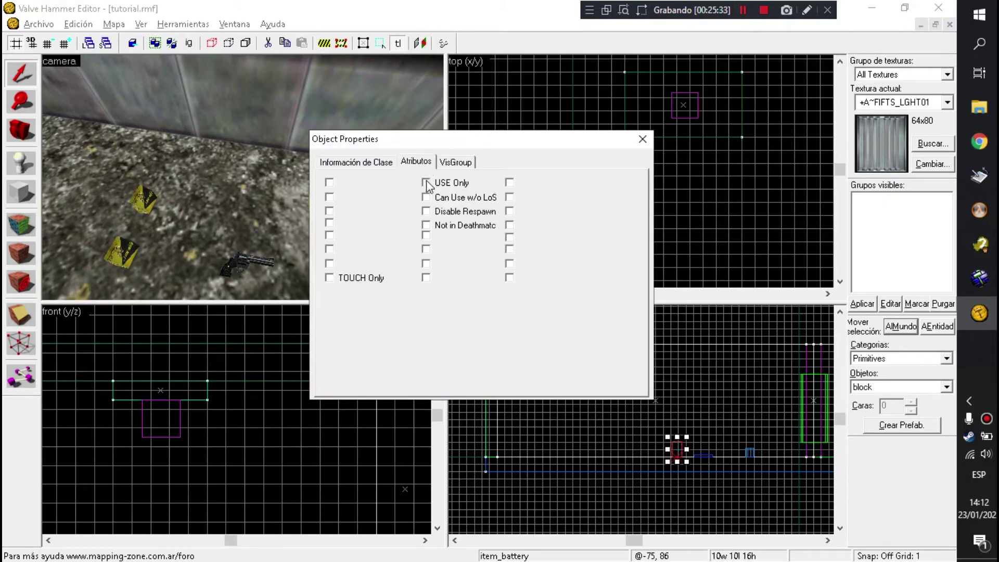
click(426, 184)
- Select the ammo_357 box nearer the wall and try its USE Only flag
drag(254, 208, 119, 200)
click(119, 199)
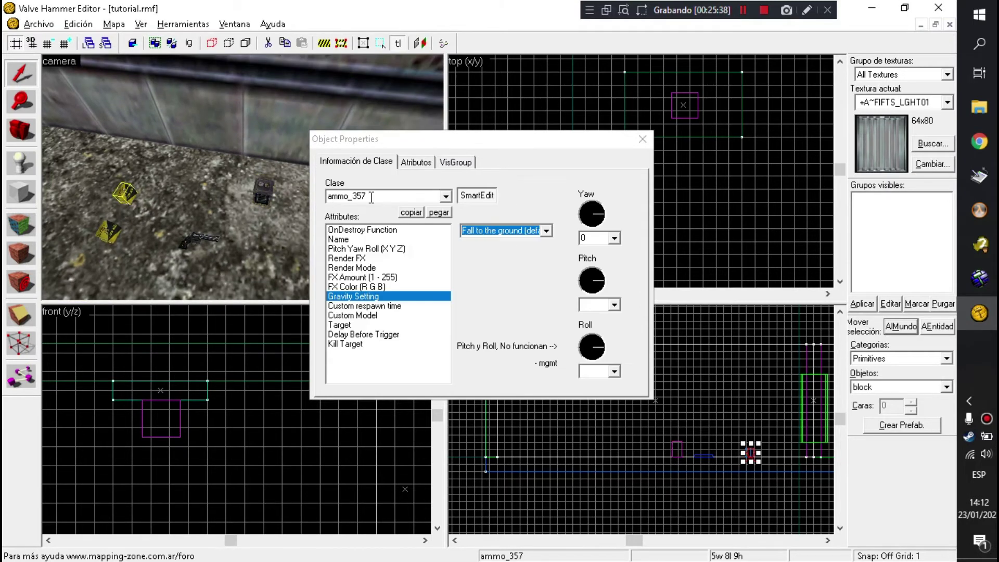
click(416, 162)
click(427, 183)
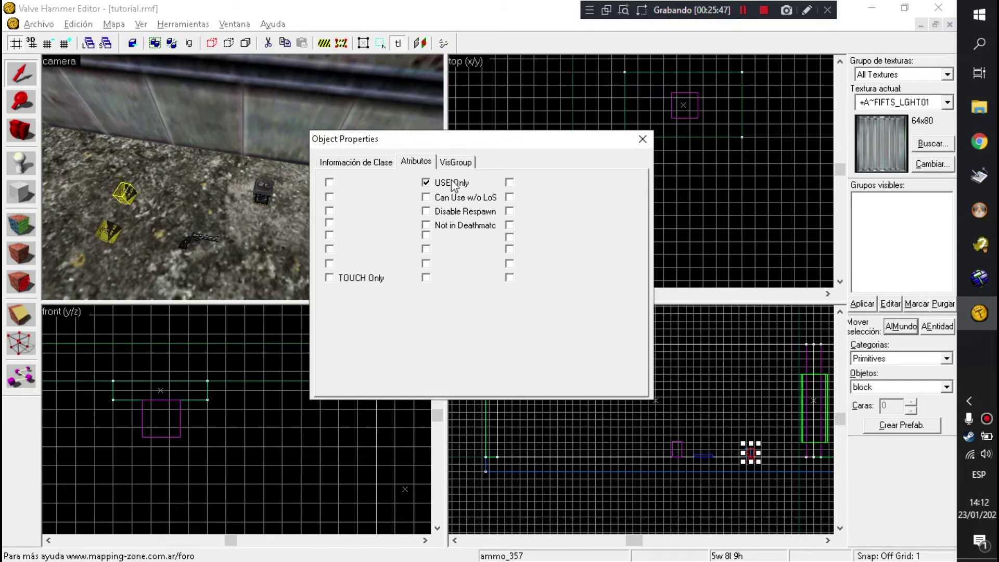
- Review the item_battery's flags and class information, close its properties and save the map
click(263, 192)
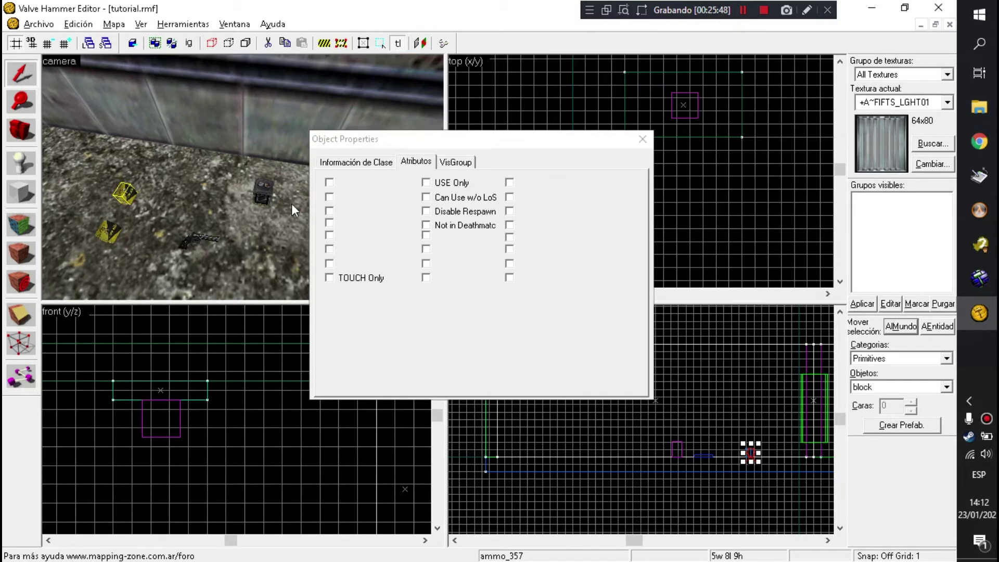
click(411, 163)
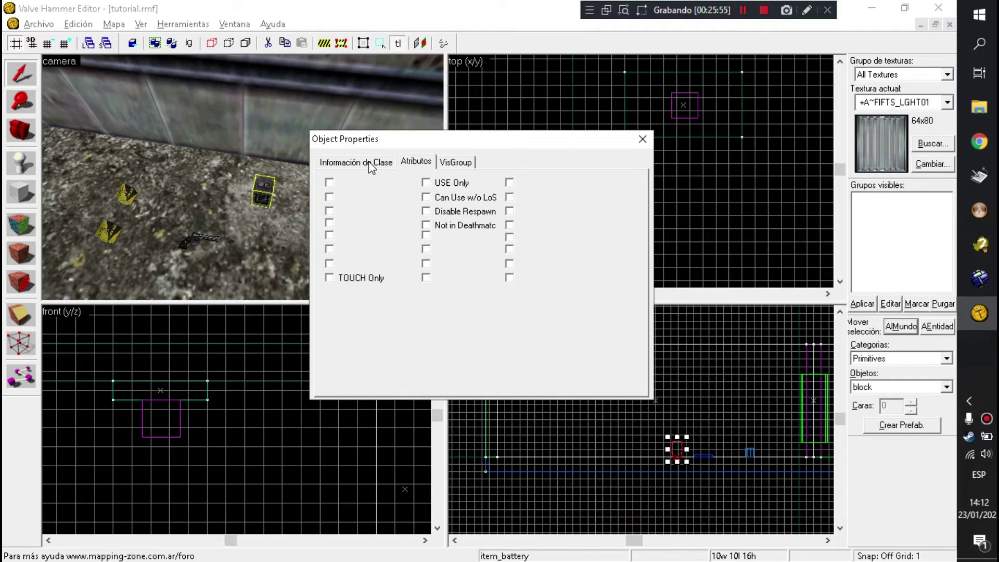
click(354, 163)
key(Escape)
click(39, 24)
click(78, 91)
- Set the Appearance of the light entity under the ceiling lamp to Slow strobe, close its properties and save the map
key(z)
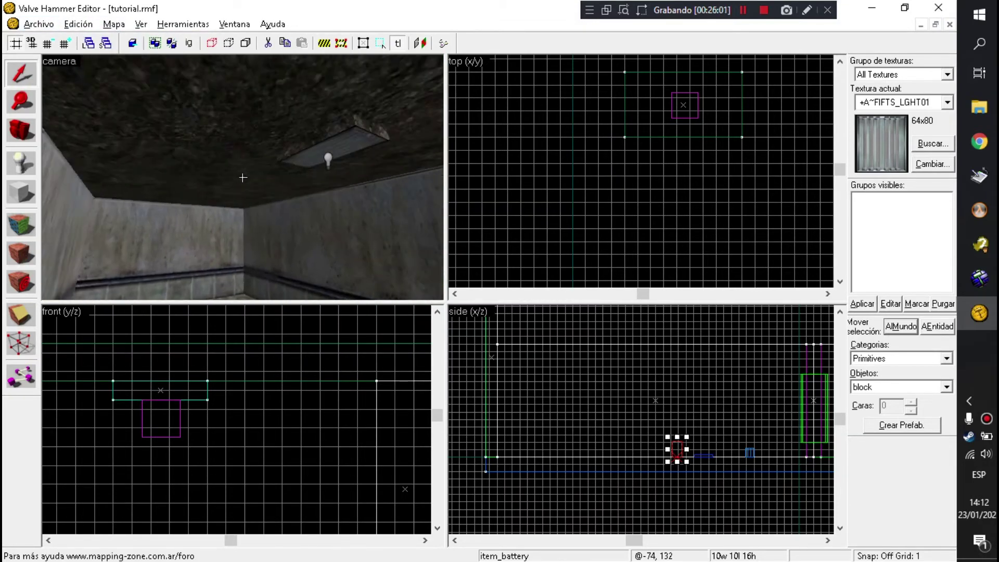
key(w)
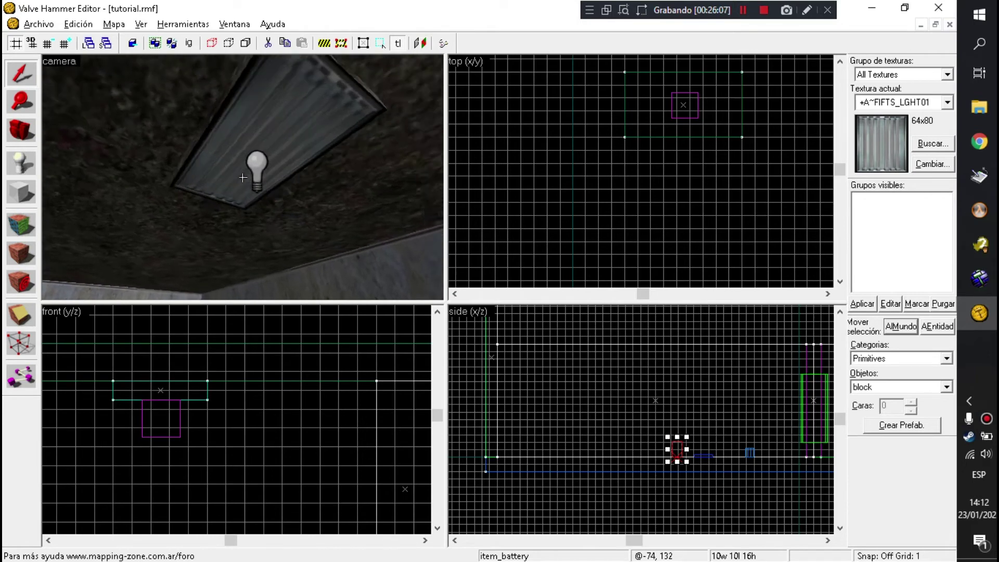
key(z)
click(277, 196)
key(alt+Return)
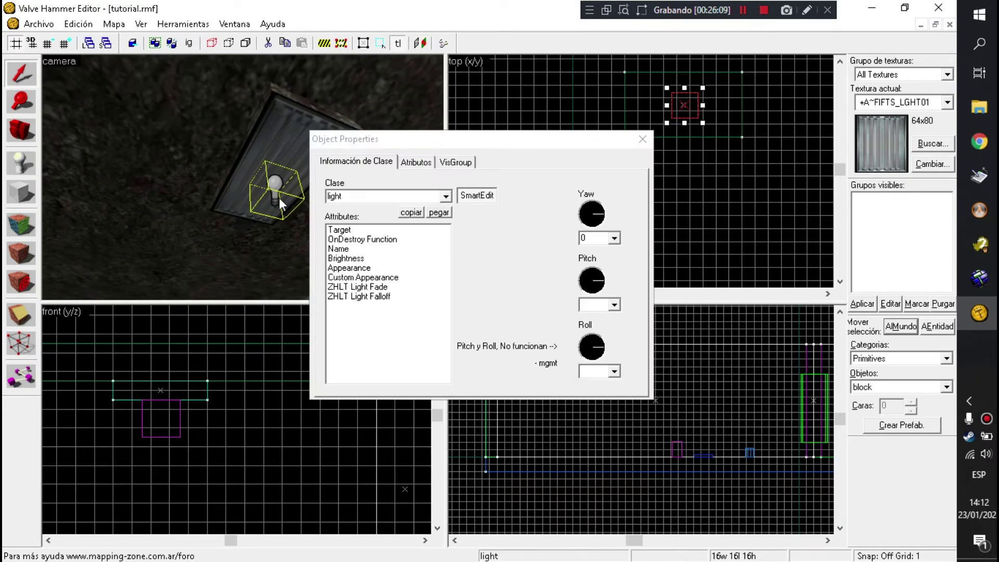
click(359, 268)
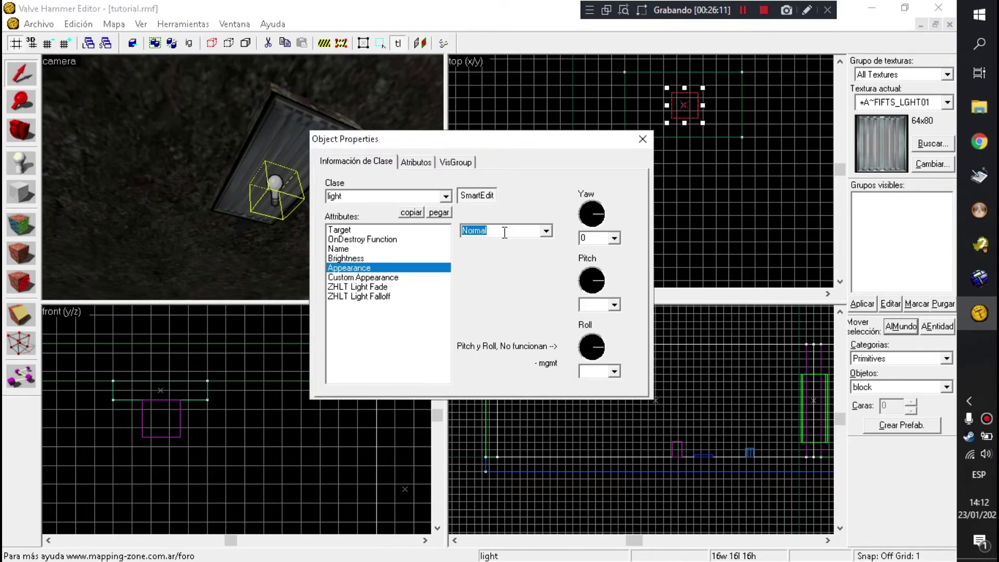
click(547, 230)
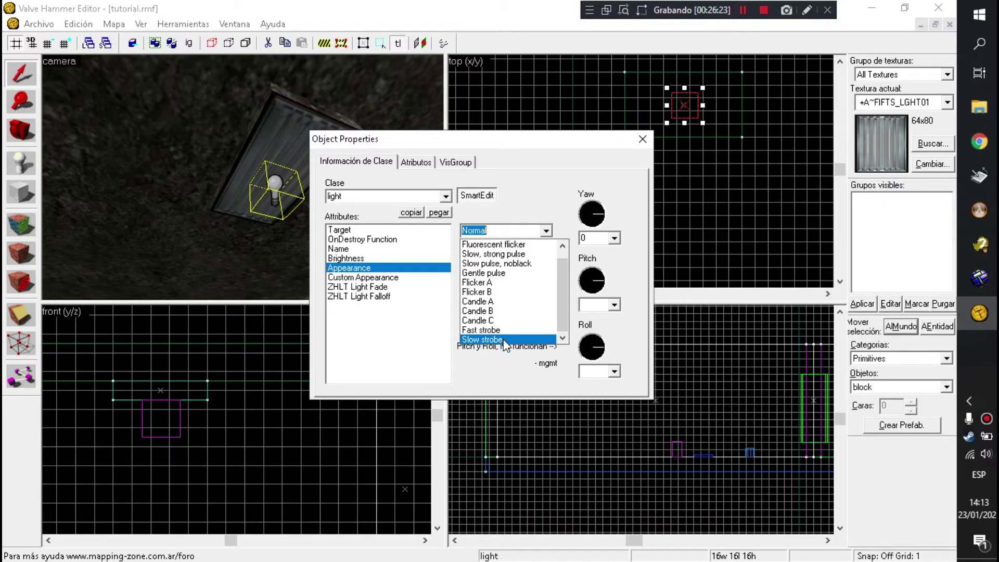
scroll(507, 337, up, 1)
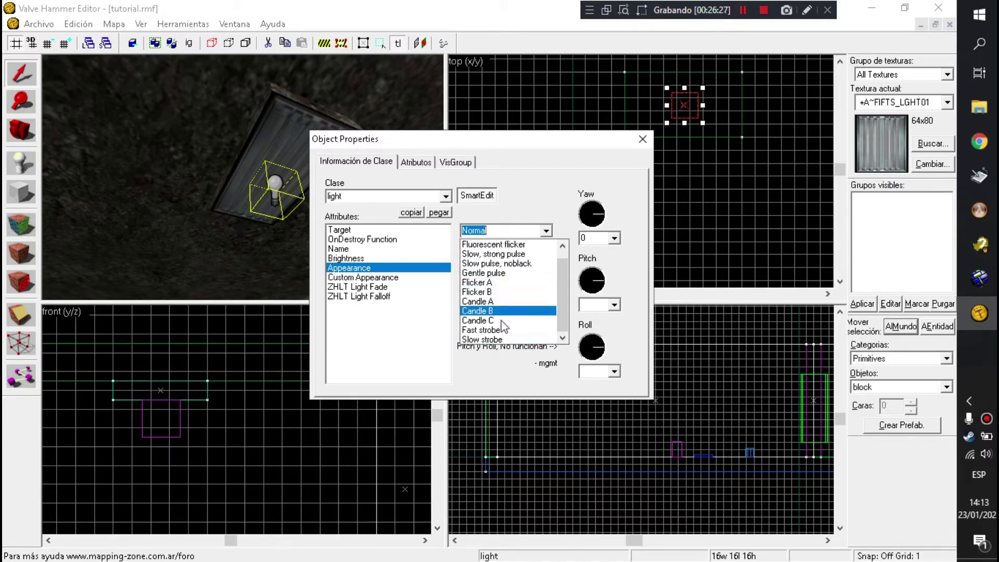
click(495, 338)
click(545, 232)
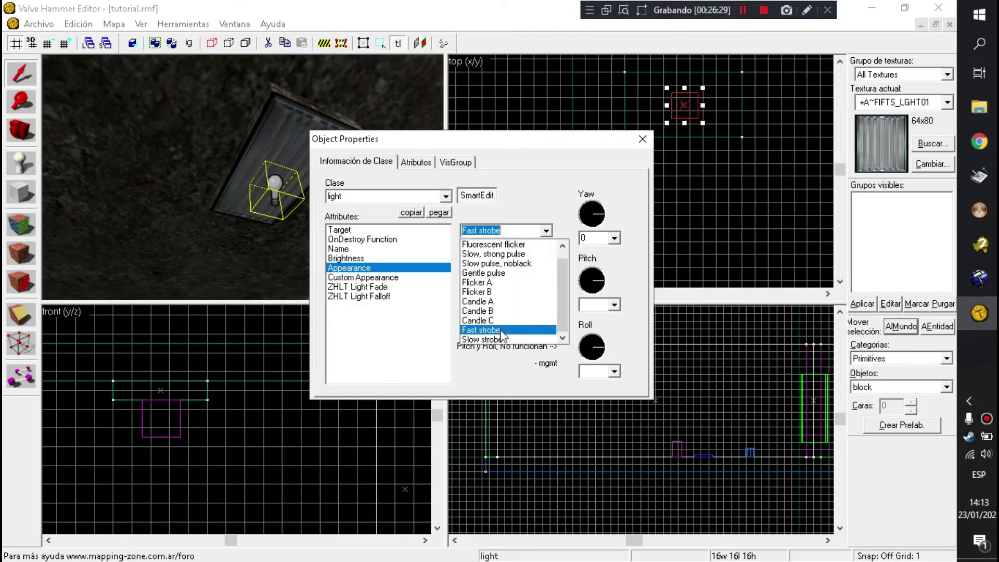
click(499, 340)
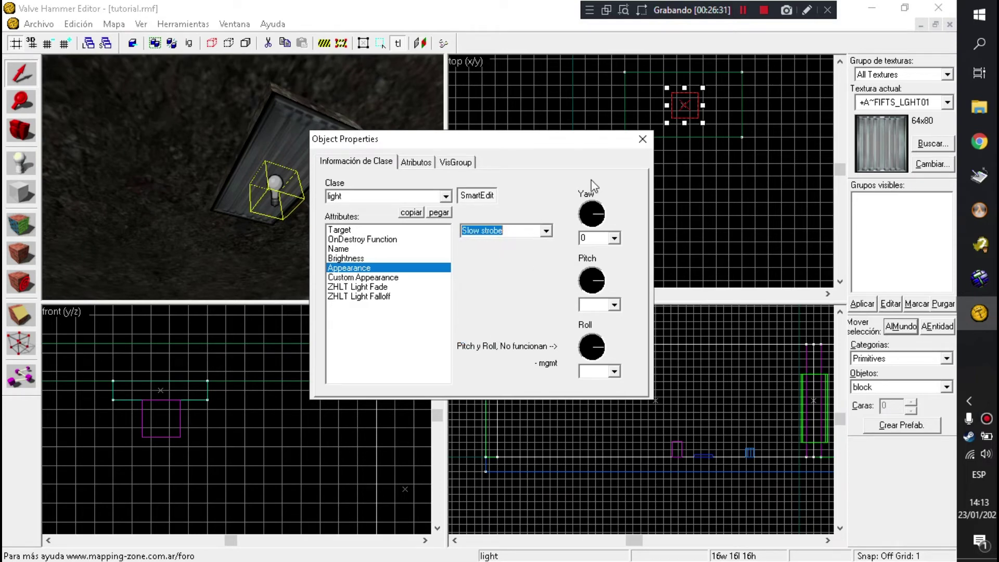
click(643, 139)
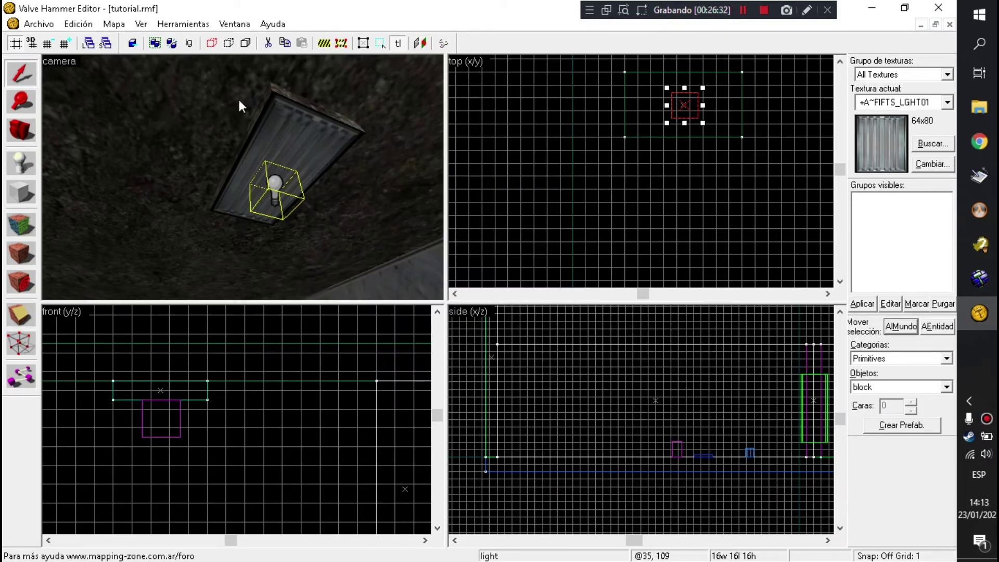
click(39, 24)
click(67, 88)
- Place an env_spark point entity on the ceiling lamp beside its light entity and select it
key(shift+e)
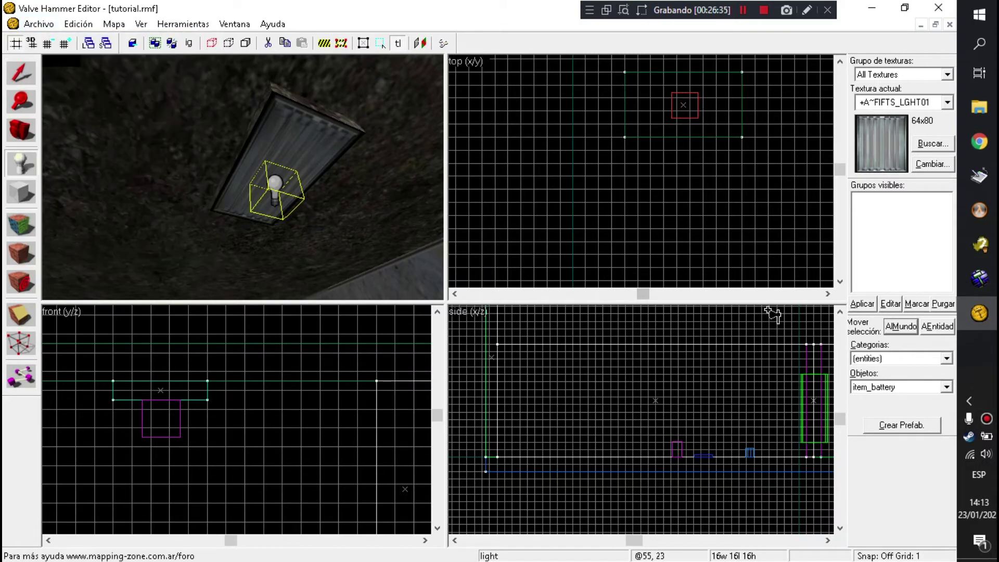
click(908, 388)
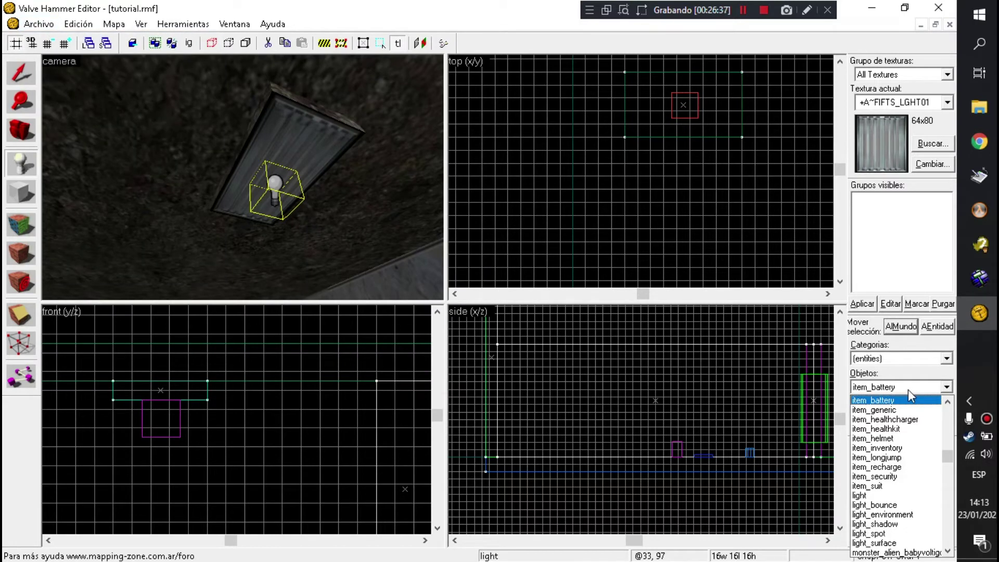
key(s)
key(e)
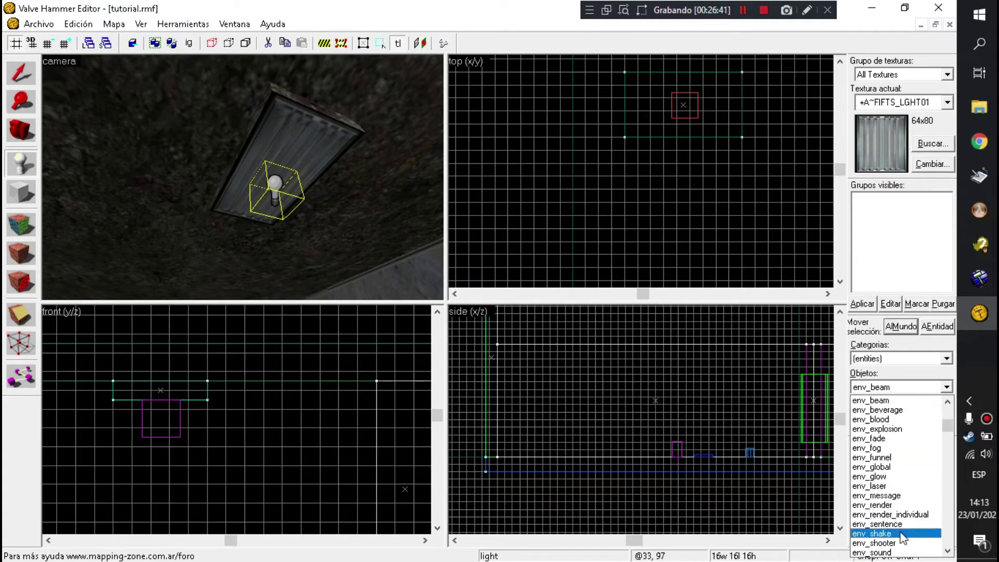
scroll(900, 534, down, 2)
click(885, 543)
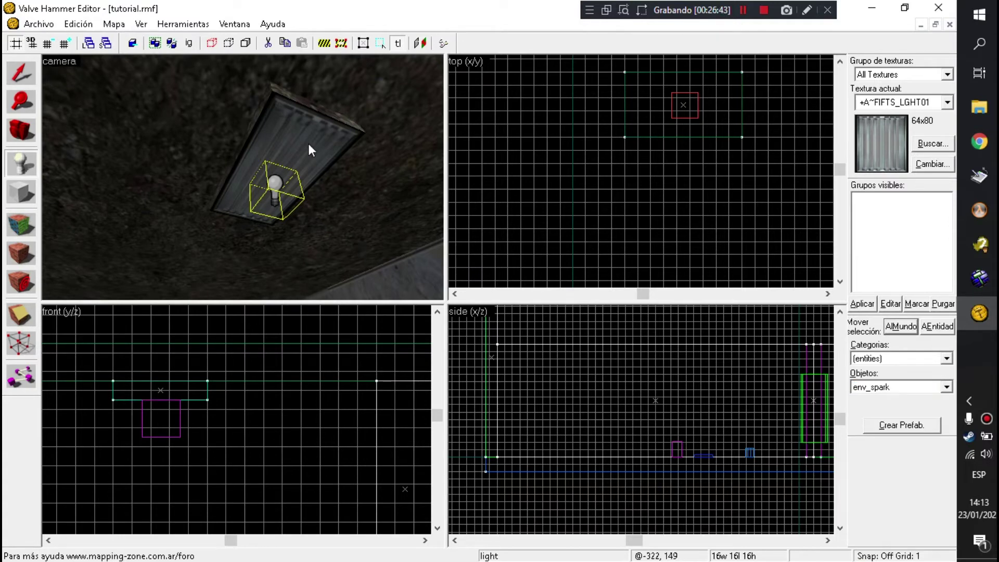
click(309, 145)
key(shift+b)
key(shift+s)
click(311, 142)
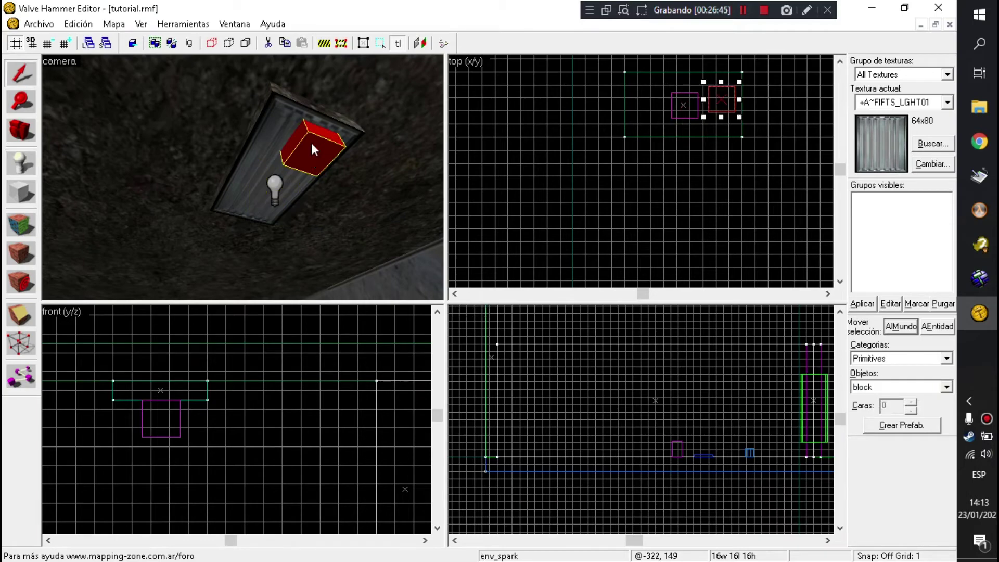
- Move the env_spark so it lines up with the light entity in plan and overlaps the lamp's underside in height
drag(719, 98, 703, 104)
scroll(320, 391, down, 3)
scroll(400, 376, up, 5)
scroll(353, 383, up, 3)
mouse_move(342, 361)
mouse_down()
mouse_move(350, 386)
mouse_move(345, 375)
mouse_up()
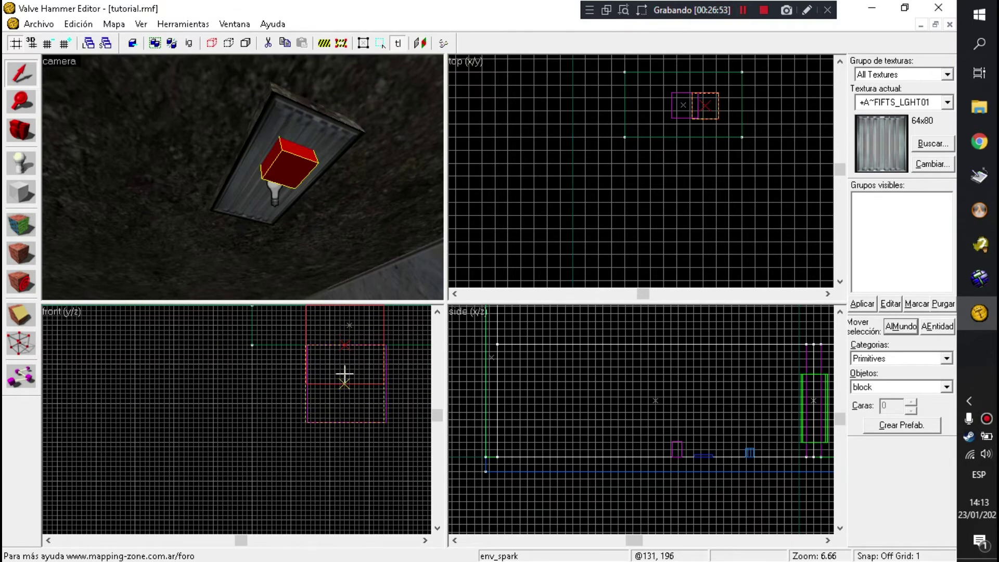
scroll(359, 399, up, 3)
drag(363, 468, 251, 383)
scroll(697, 112, up, 1)
drag(699, 112, 679, 100)
scroll(295, 381, down, 7)
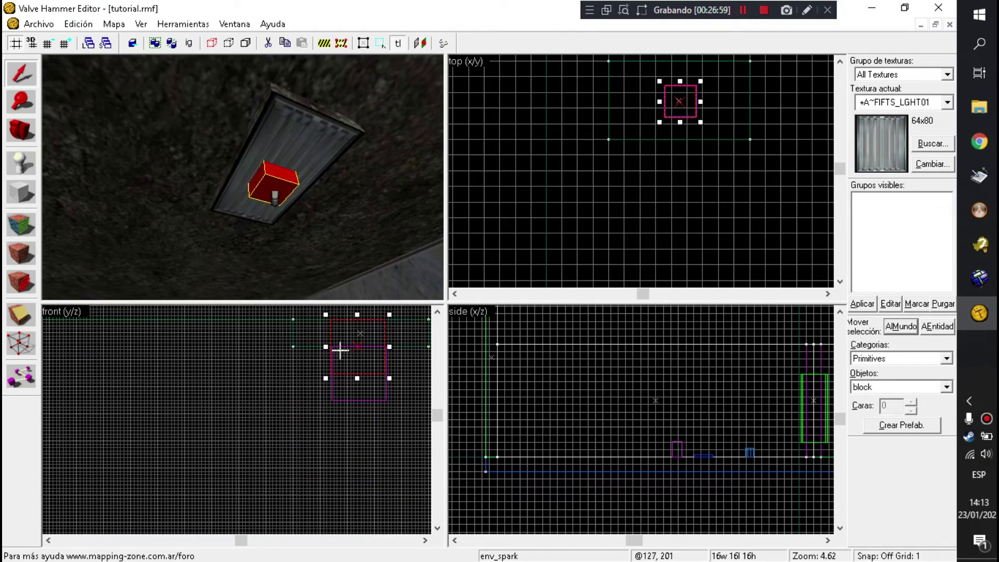
- Check the env_spark's Max Delay attribute, close its properties and save the map
key(alt+Return)
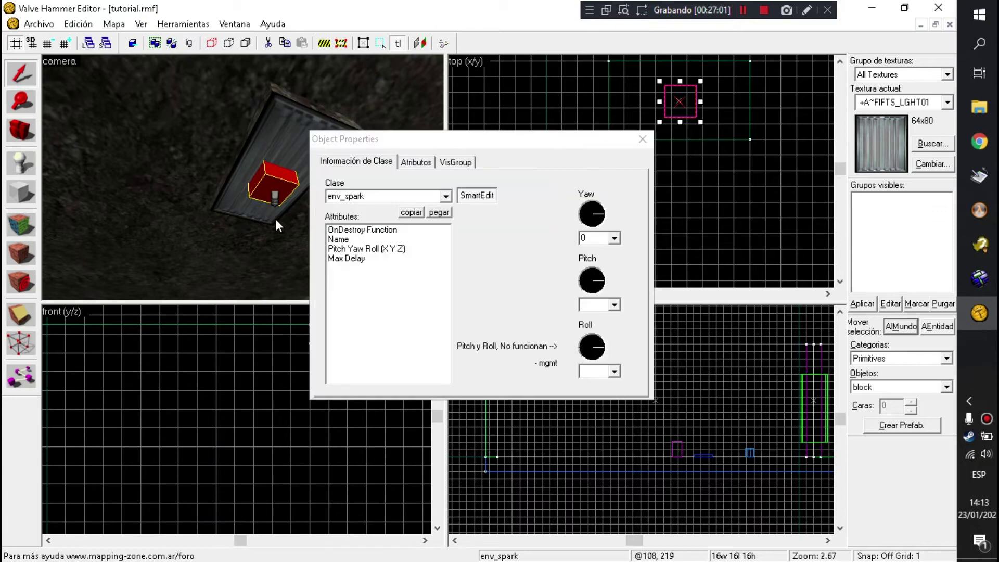
click(355, 259)
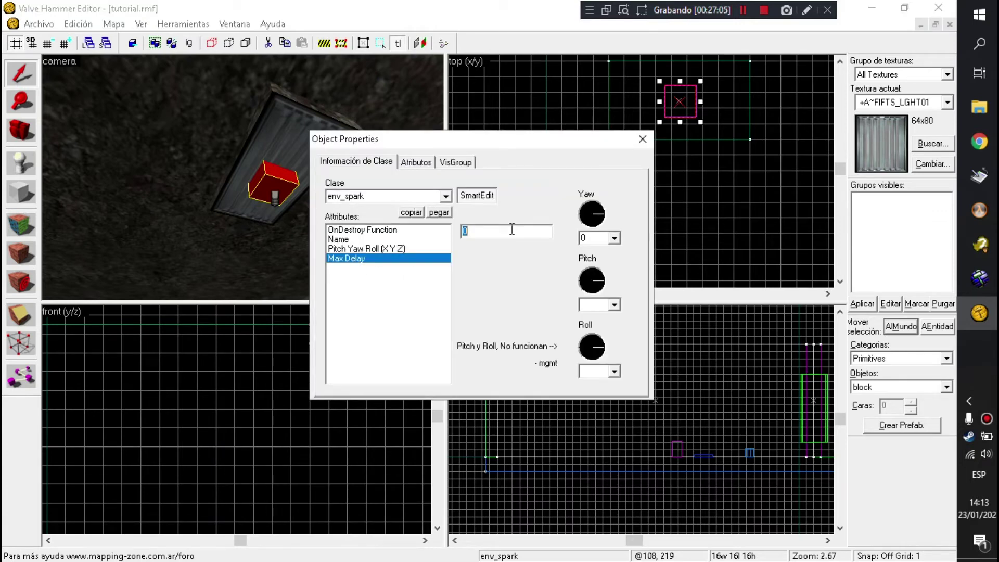
click(643, 139)
click(41, 24)
click(48, 87)
mouse_move(234, 145)
mouse_down()
mouse_move(239, 182)
mouse_move(246, 159)
mouse_up()
key(Escape)
- Place an ambient_generic point entity on the open floor beyond the player models
key(z)
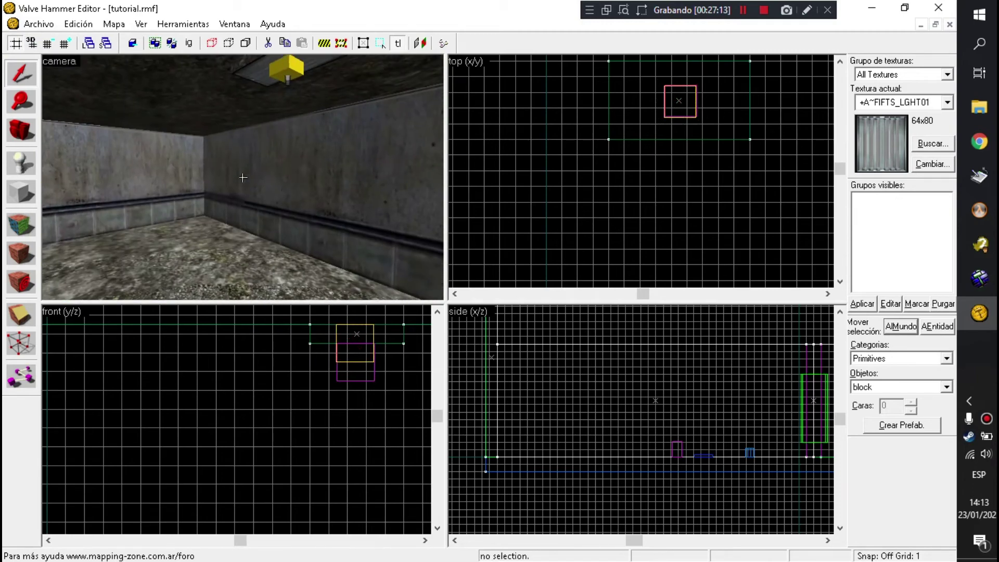
key(w)
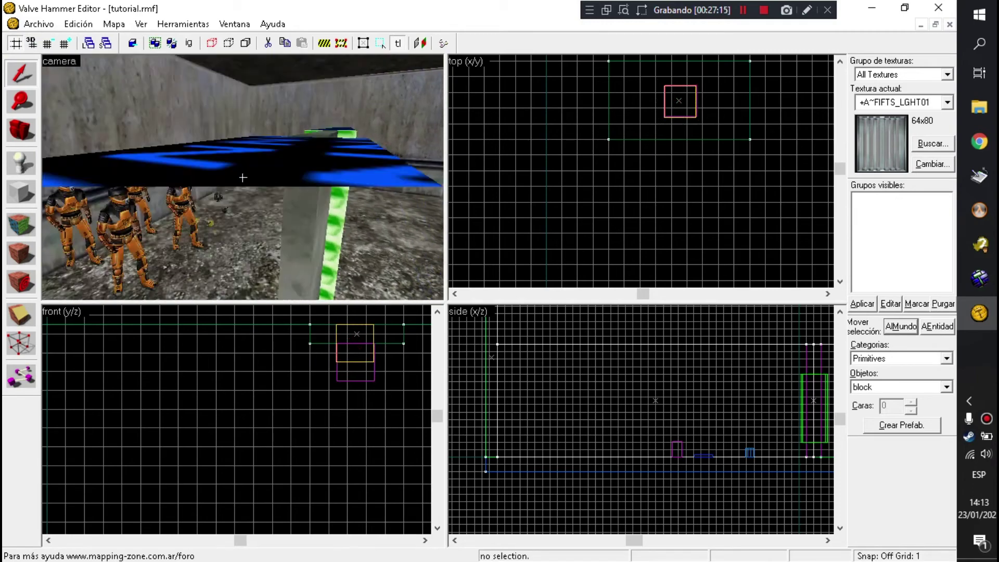
key(z)
key(shift+e)
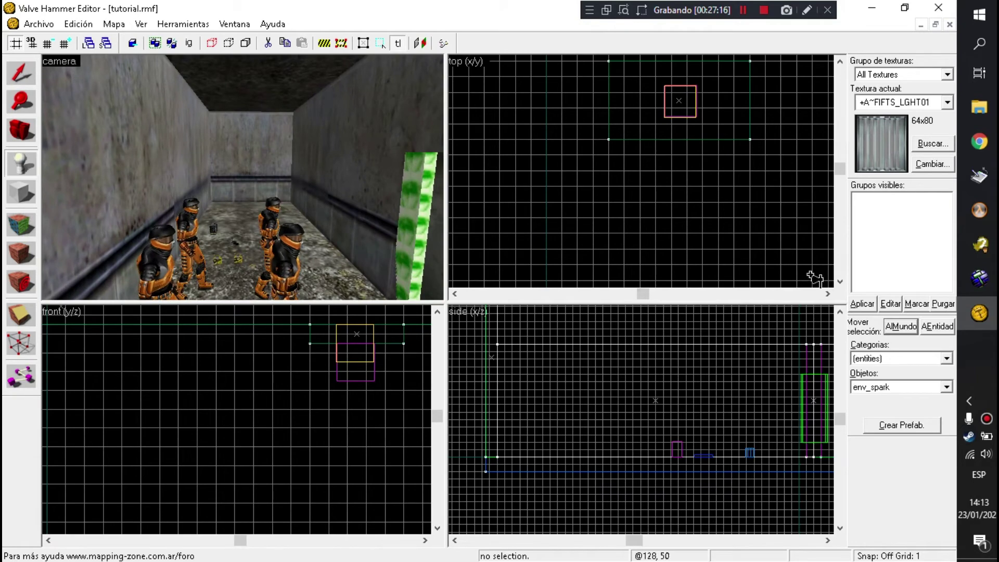
click(904, 387)
click(884, 409)
key(z)
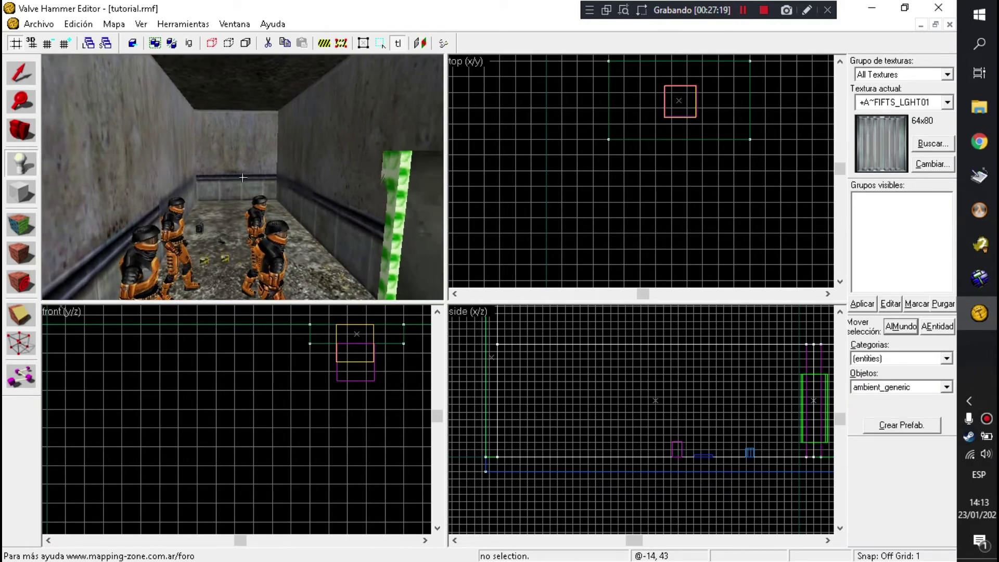
key(w)
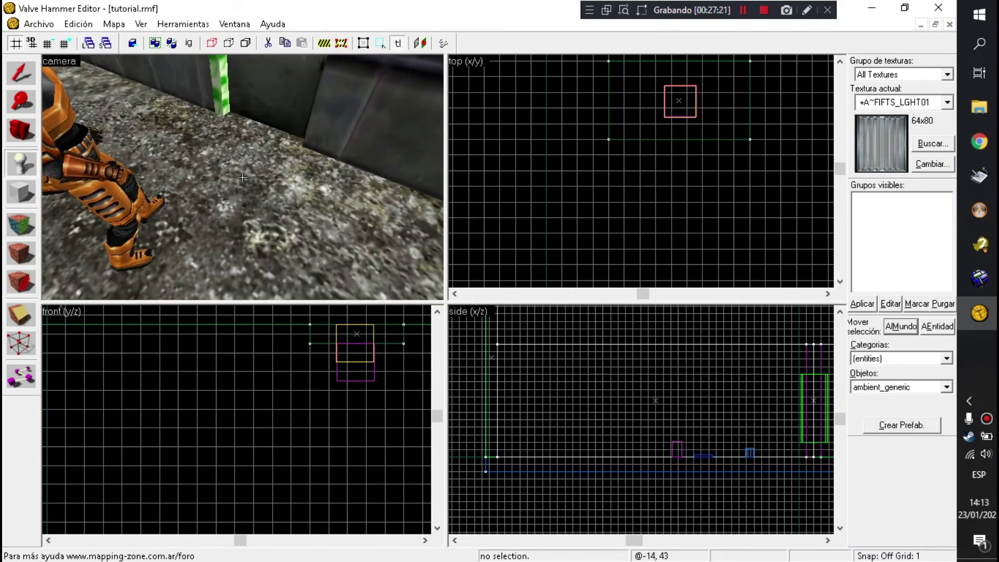
key(w)
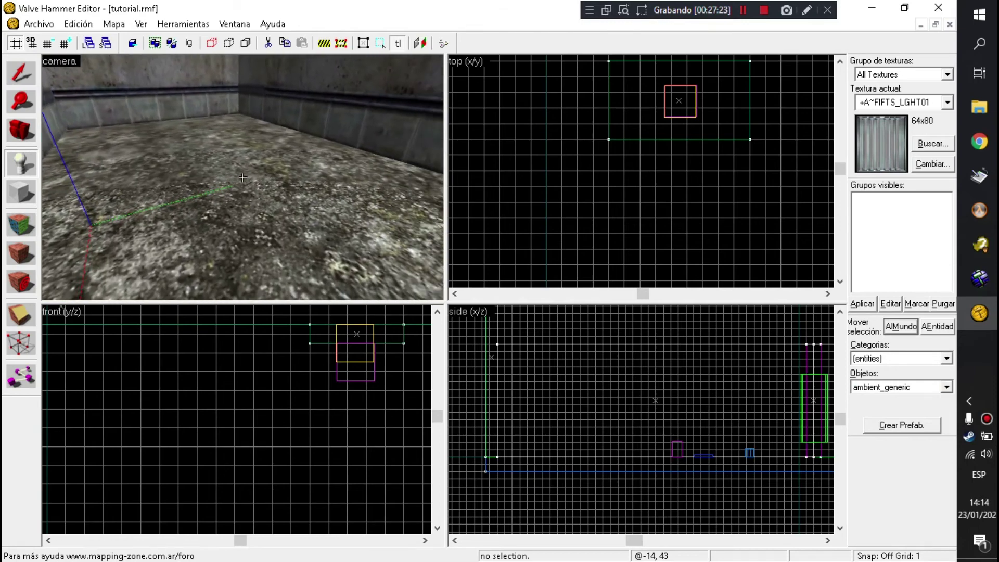
key(w)
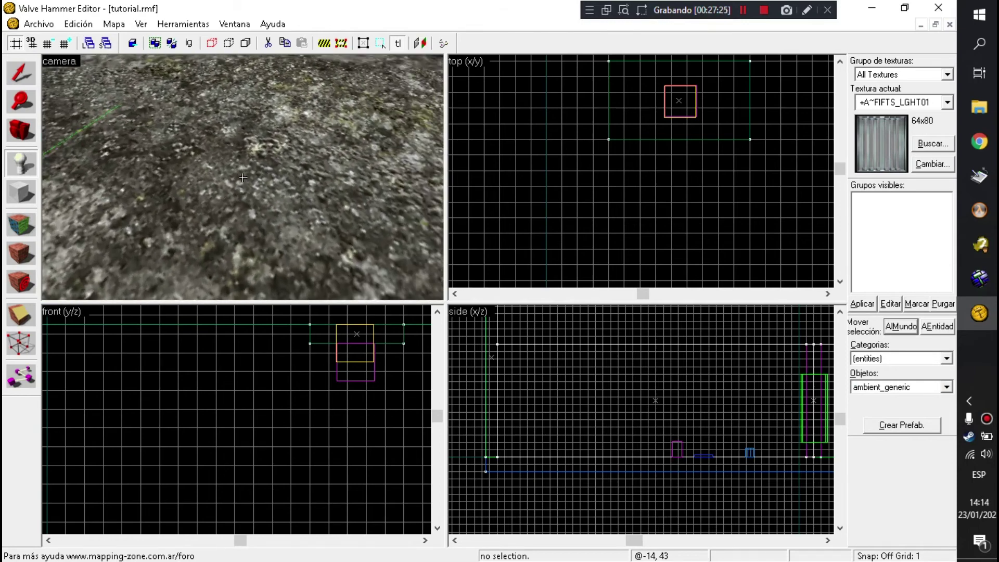
key(w)
key(z)
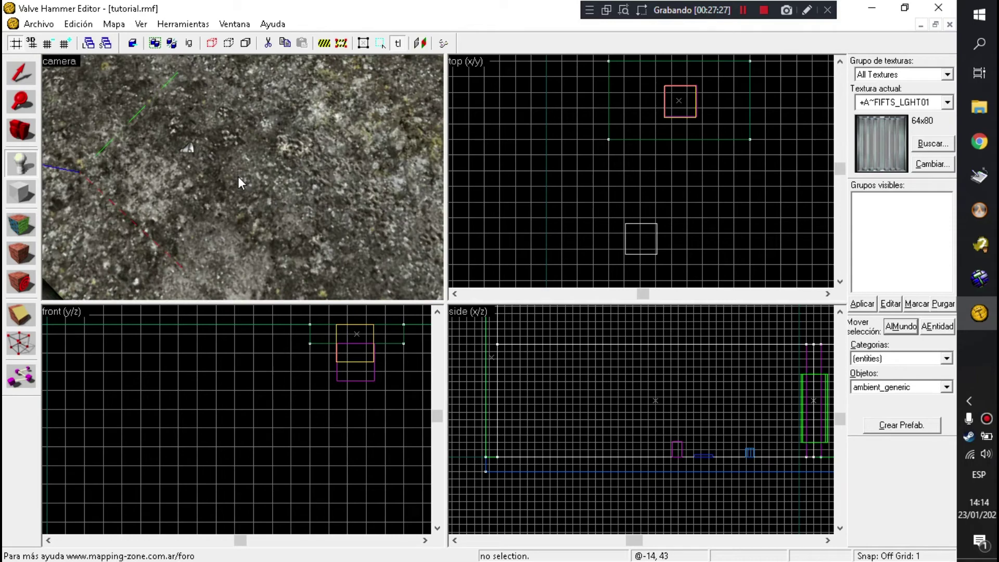
- Select the ambient_generic entity and raise it well above the floor
key(shift+s)
click(270, 346)
scroll(272, 348, up, 3)
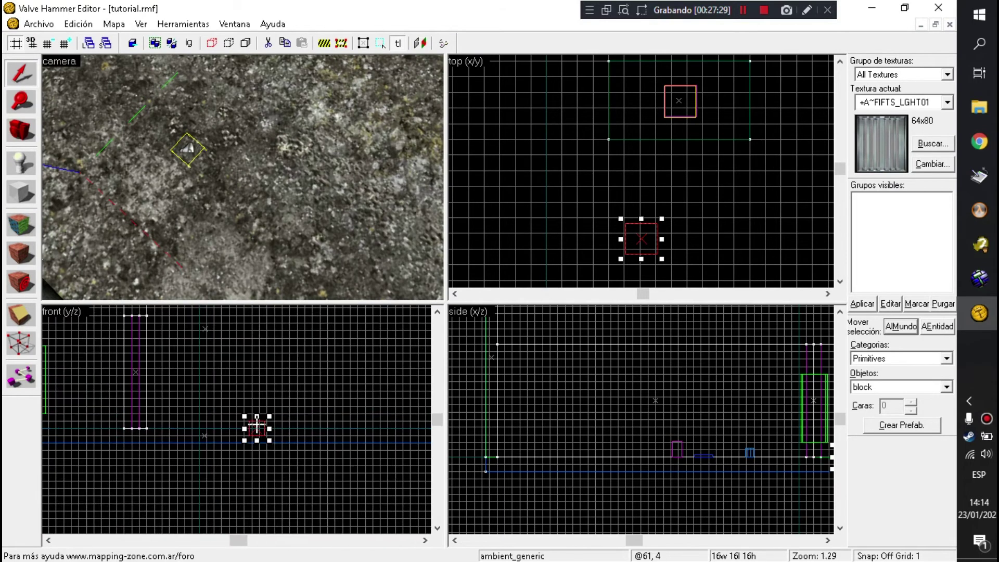
key(s)
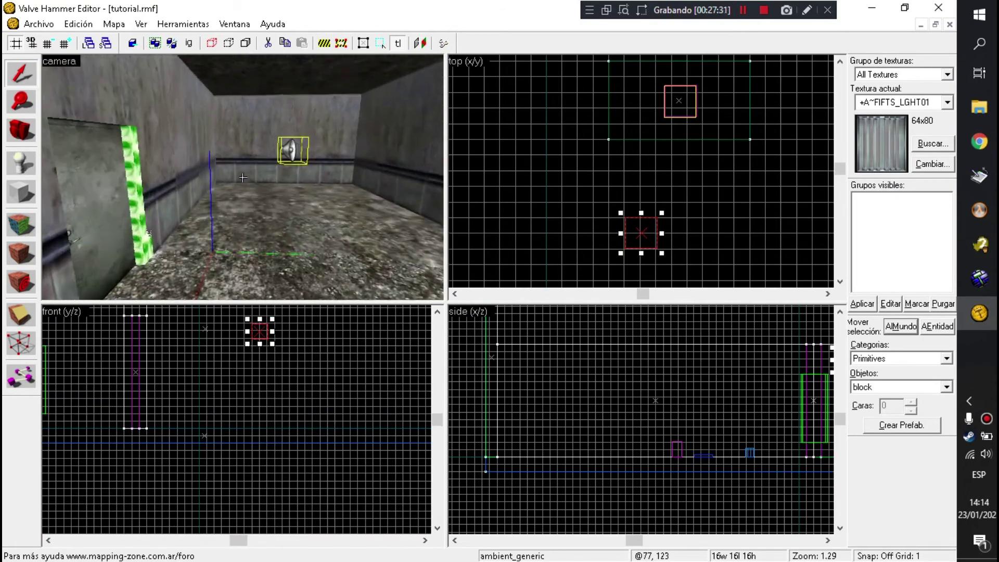
- Enable the Small Radius flag on the ambient_generic and close its properties
double_click(282, 152)
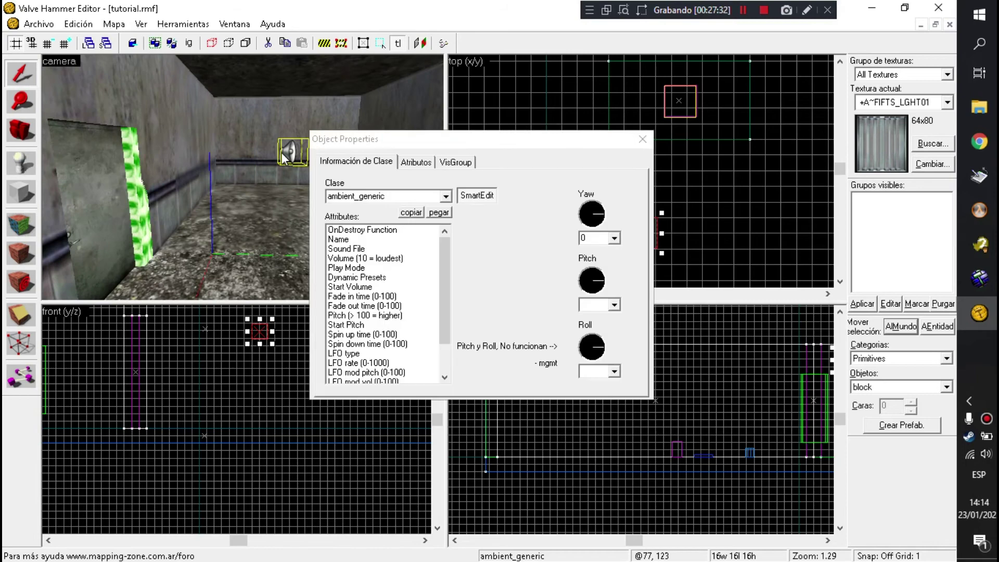
click(415, 162)
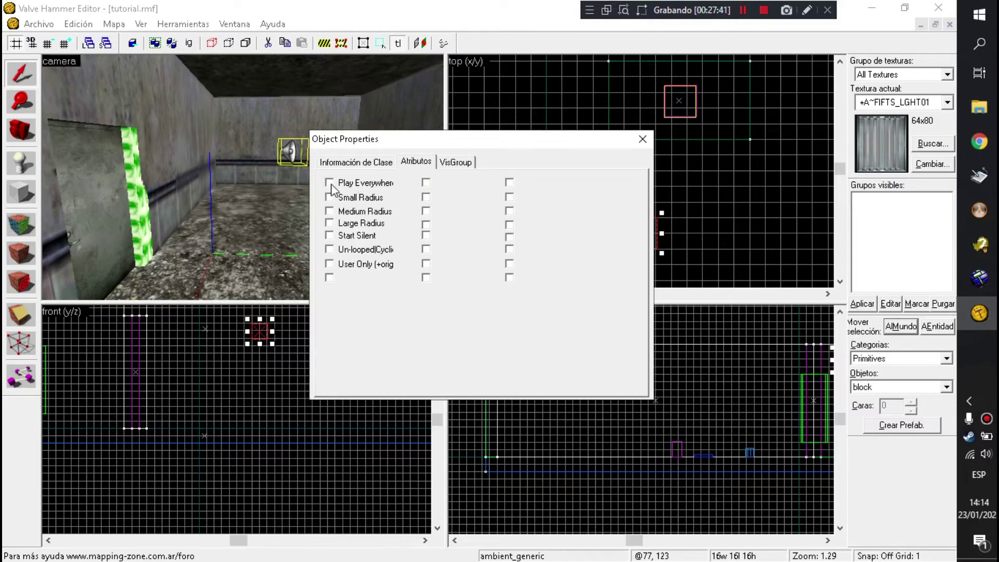
drag(406, 140, 508, 91)
click(482, 115)
click(511, 116)
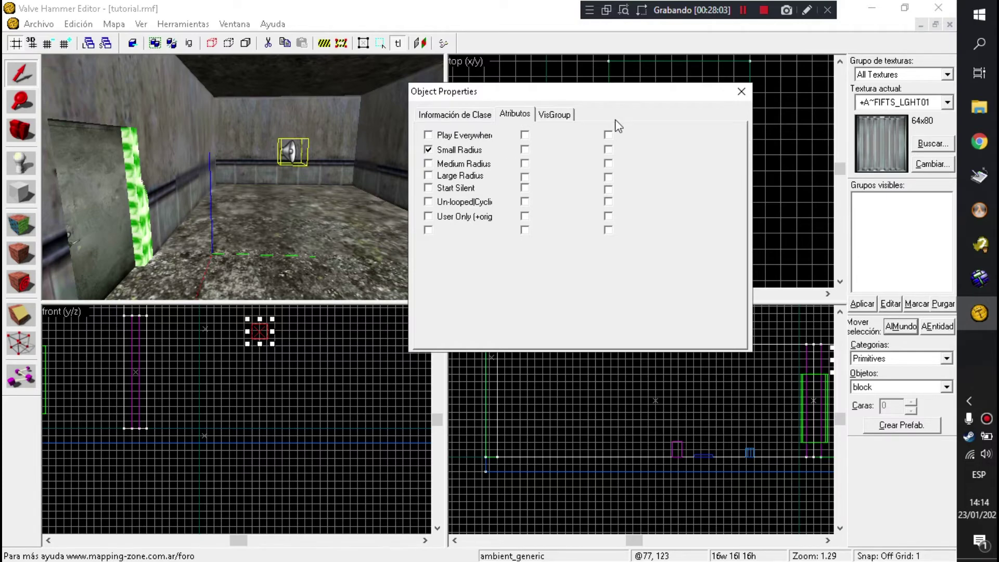
click(742, 91)
- Reopen the ambient_generic's properties and switch its radius flag from Small Radius to Medium Radius
key(Right)
key(Up)
key(Left)
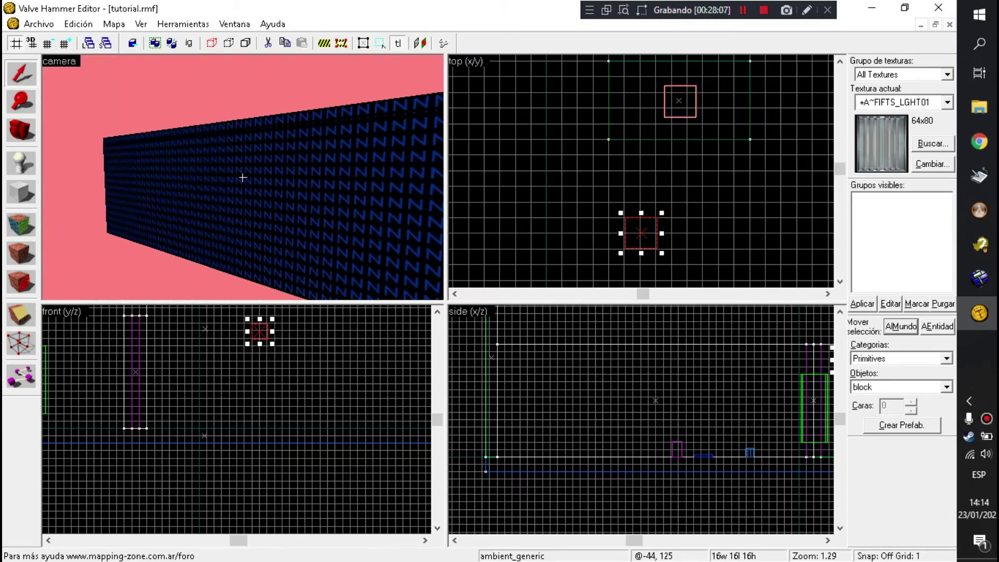
key(Up)
key(Left)
key(alt+Return)
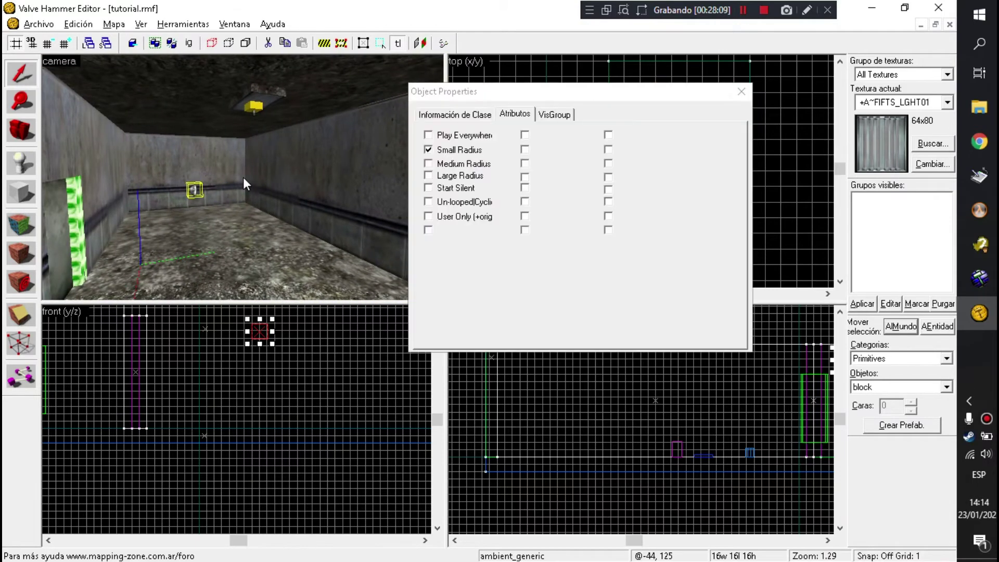
click(458, 151)
click(460, 165)
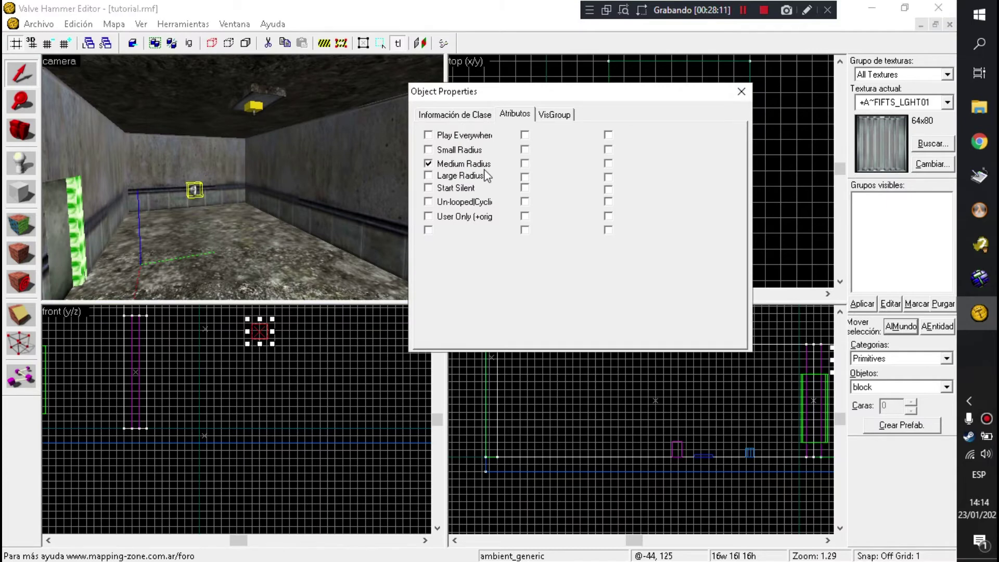
- Try the Large, Medium and Small Radius flags on the ambient_generic and leave all of them cleared
click(449, 164)
click(428, 176)
click(428, 164)
click(428, 150)
click(429, 150)
click(428, 164)
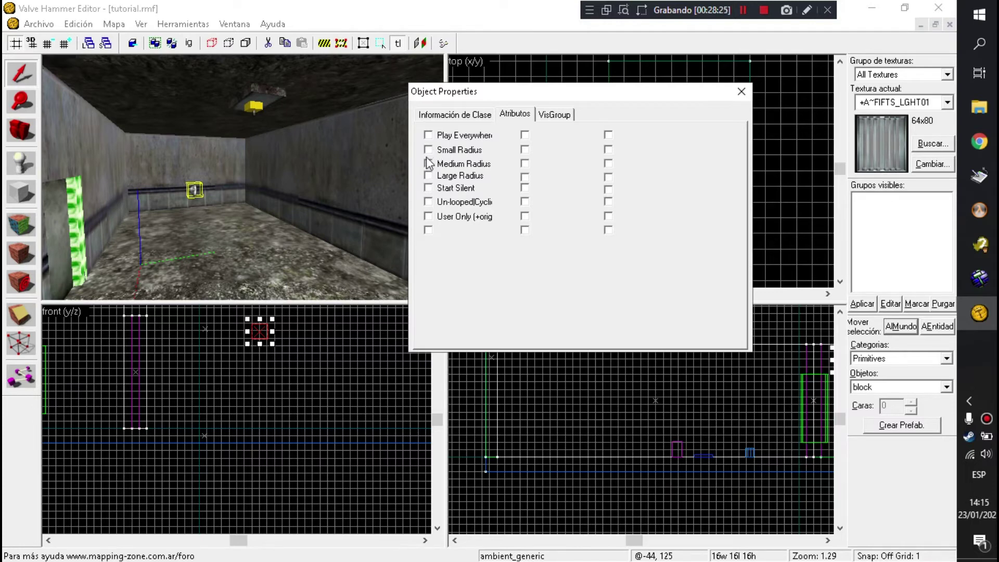
click(428, 164)
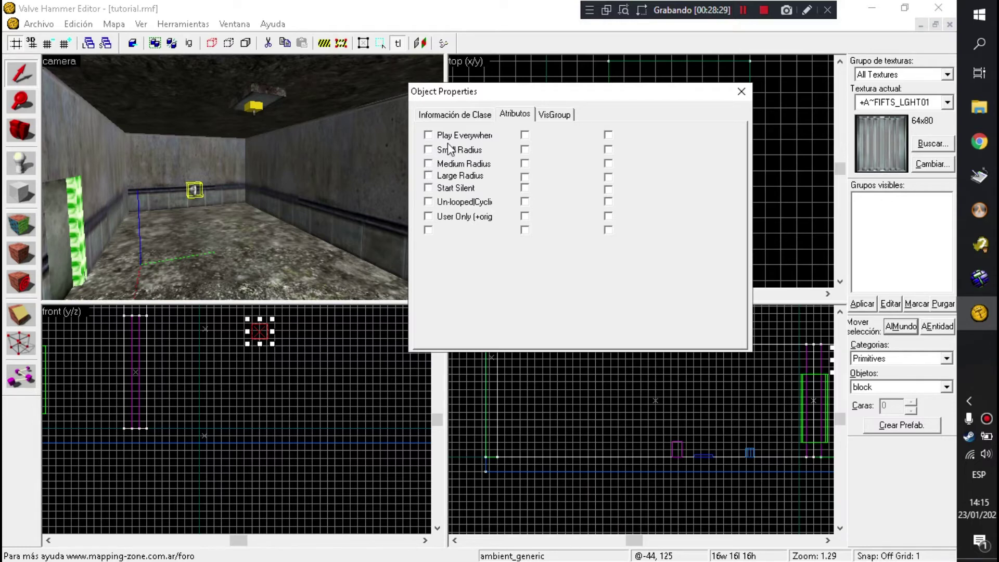
- Enable the Start Silent flag on the ambient_generic and close its properties
click(429, 188)
click(742, 91)
key(z)
key(w)
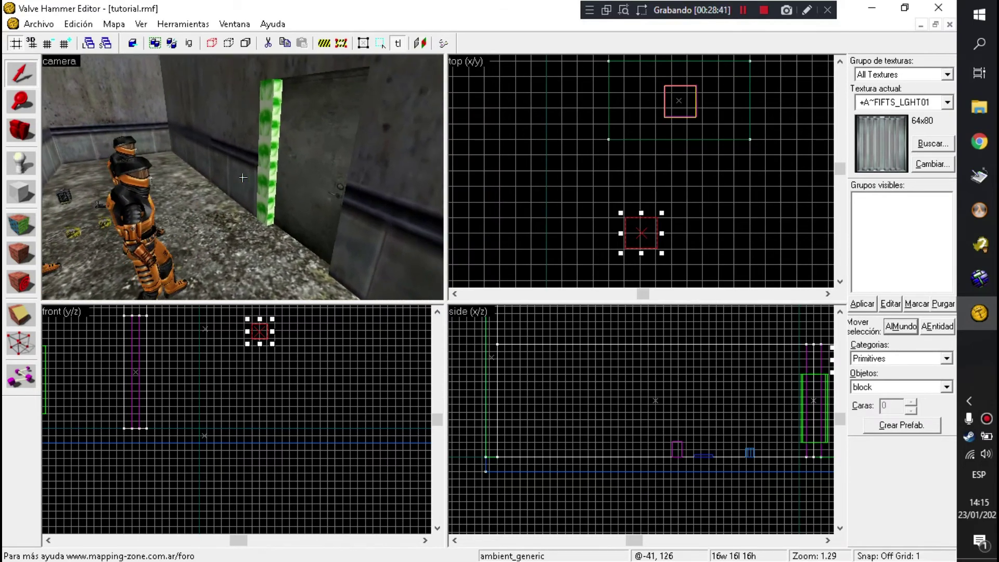
key(z)
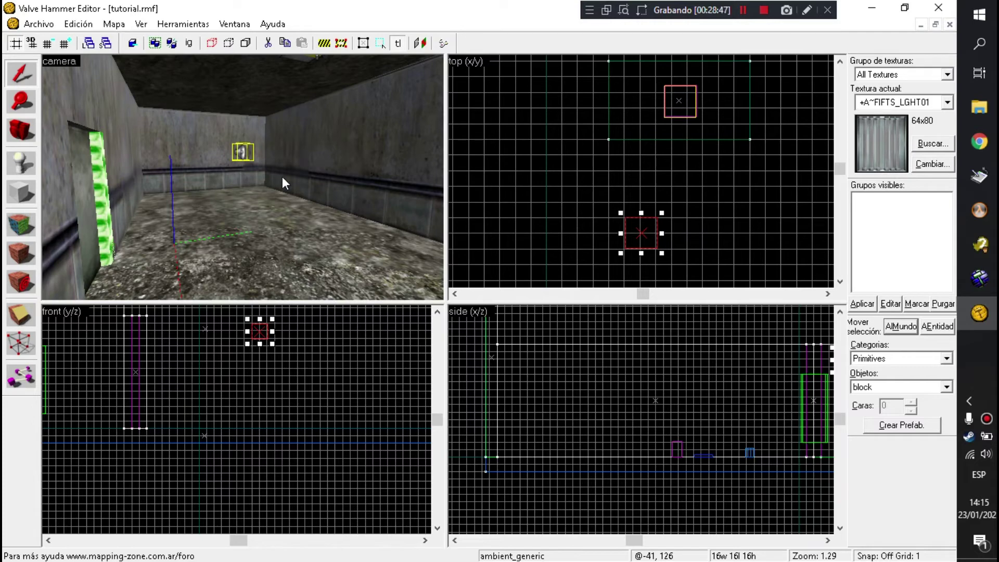
- Reopen the ambient_generic's properties and toggle its Start Silent and Medium Radius flags, leaving only Start Silent enabled
key(alt+Return)
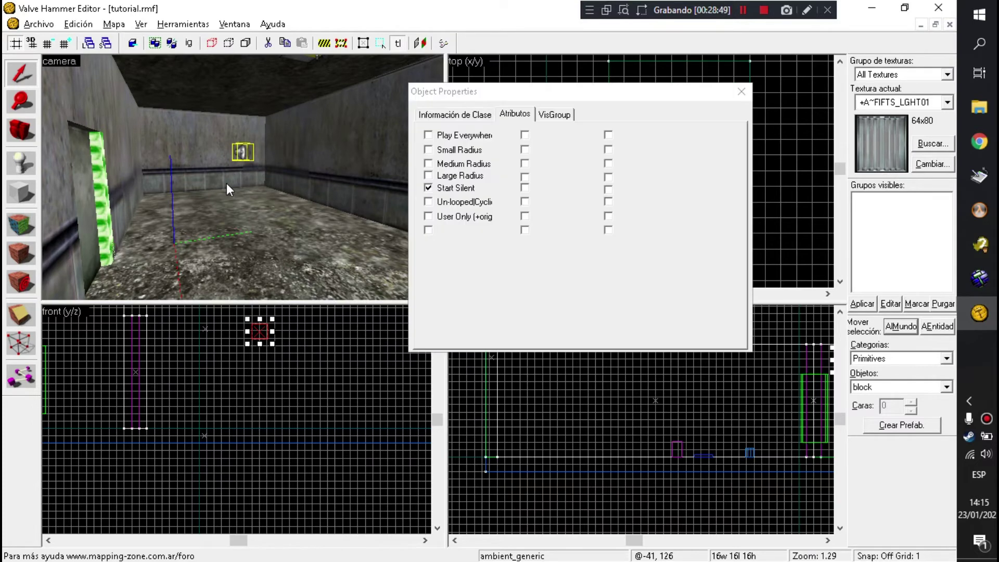
click(471, 189)
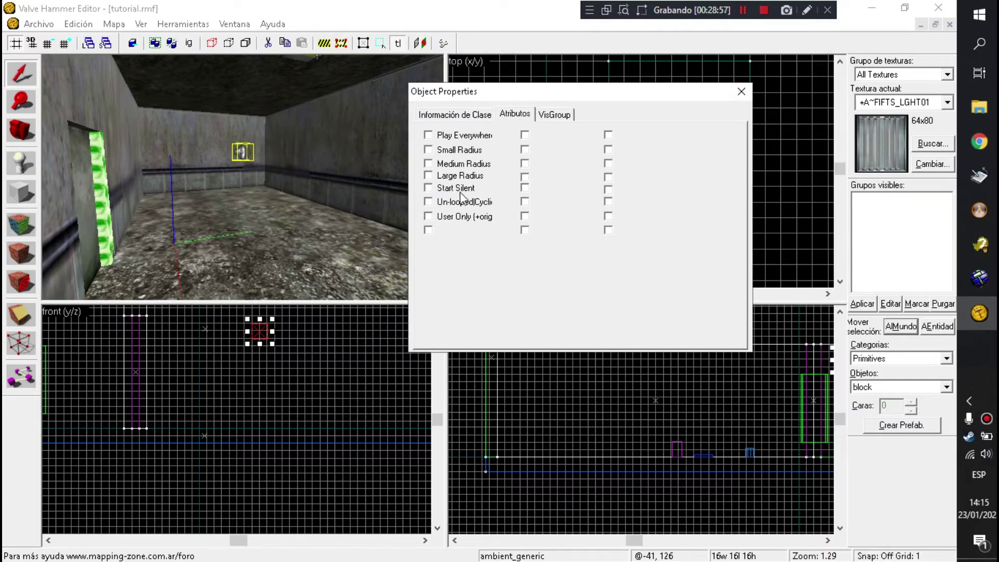
click(466, 114)
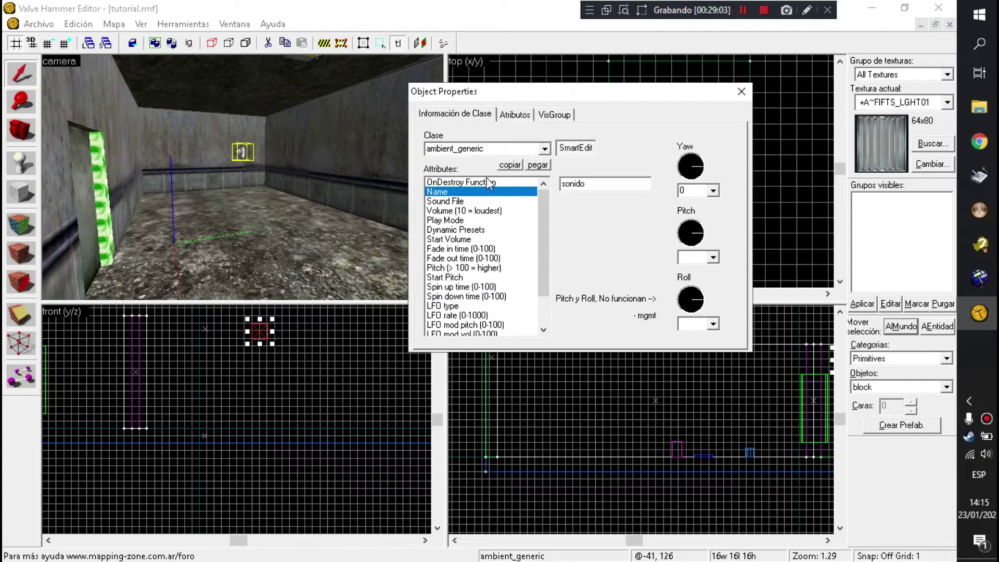
click(515, 114)
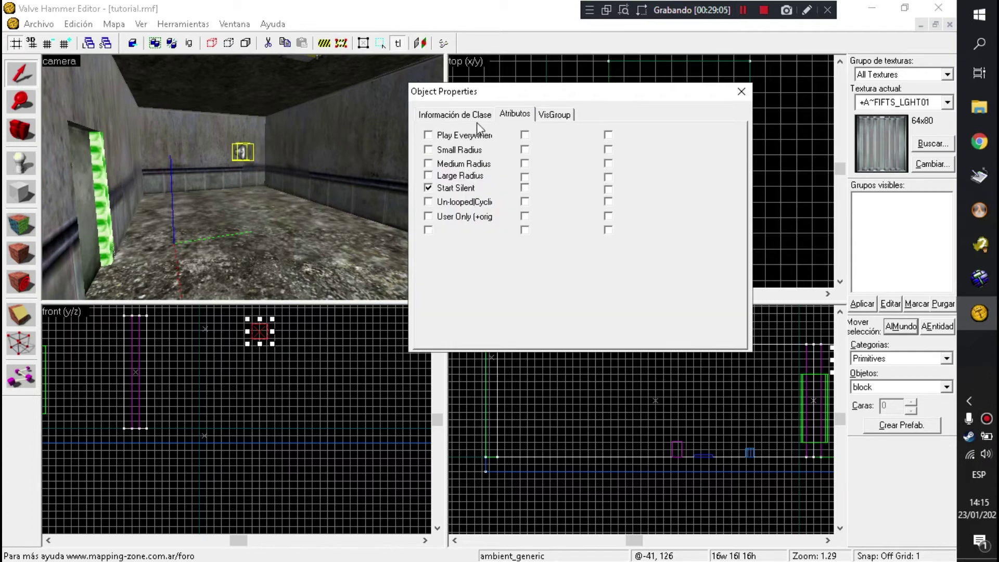
click(457, 164)
click(457, 164)
- Try a Start Volume of 100 on the ambient_generic, then put the value back to 0
click(466, 117)
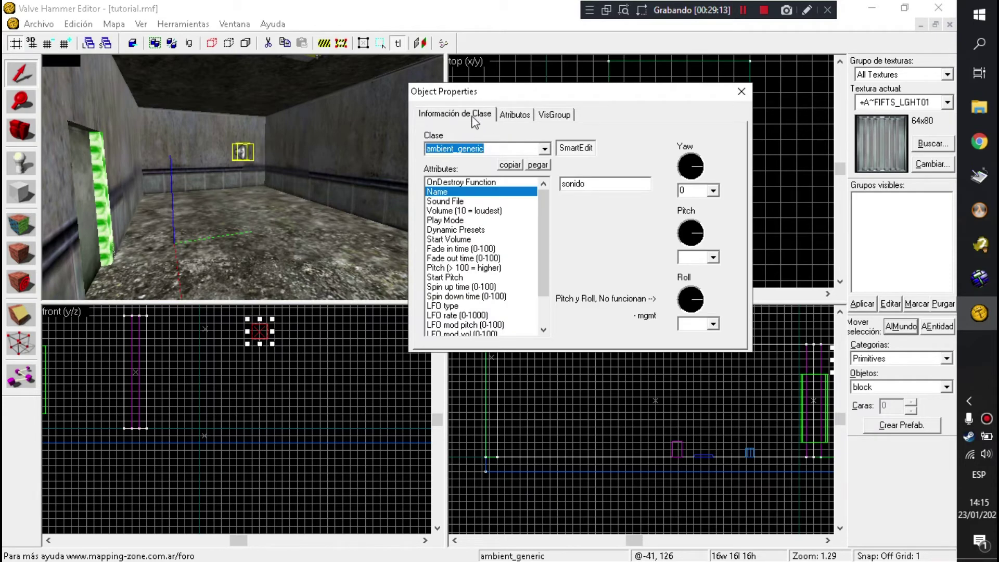
click(474, 240)
click(587, 184)
text(100)
key(BackSpace)
key(BackSpace)
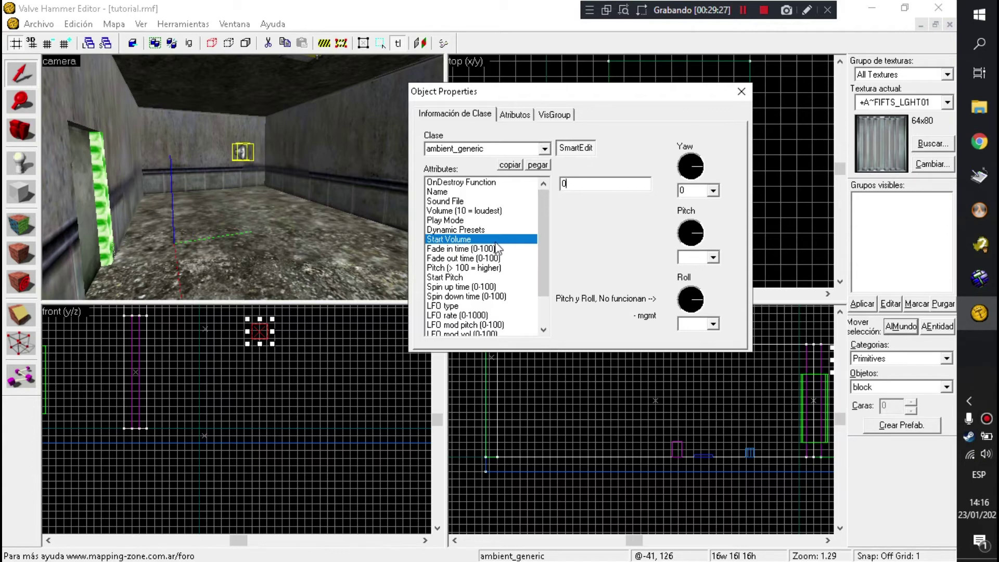
- Browse for the ambient_generic's Sound File, going to the sound folder that holds the mp3, music and Painkiller subfolders
click(475, 211)
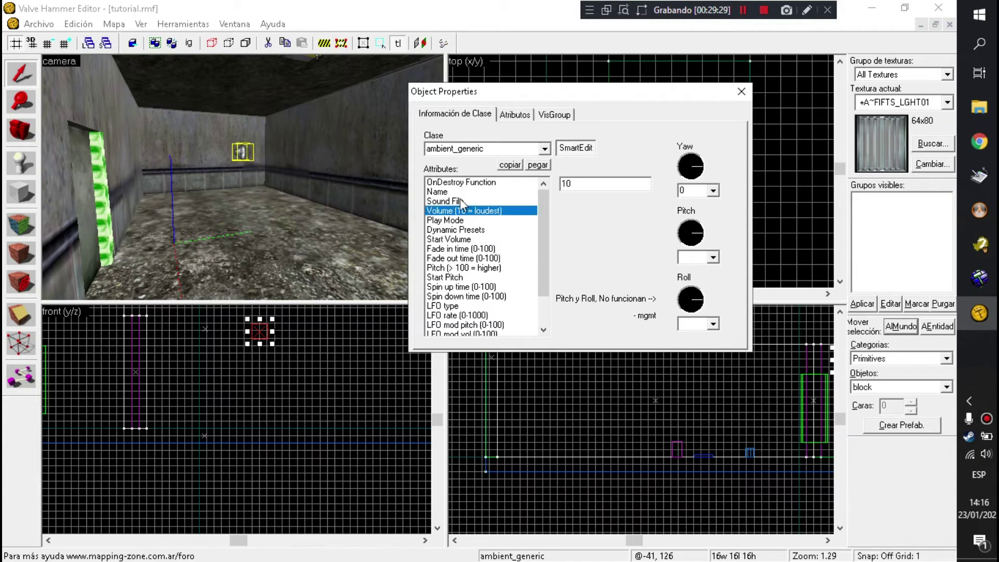
click(460, 201)
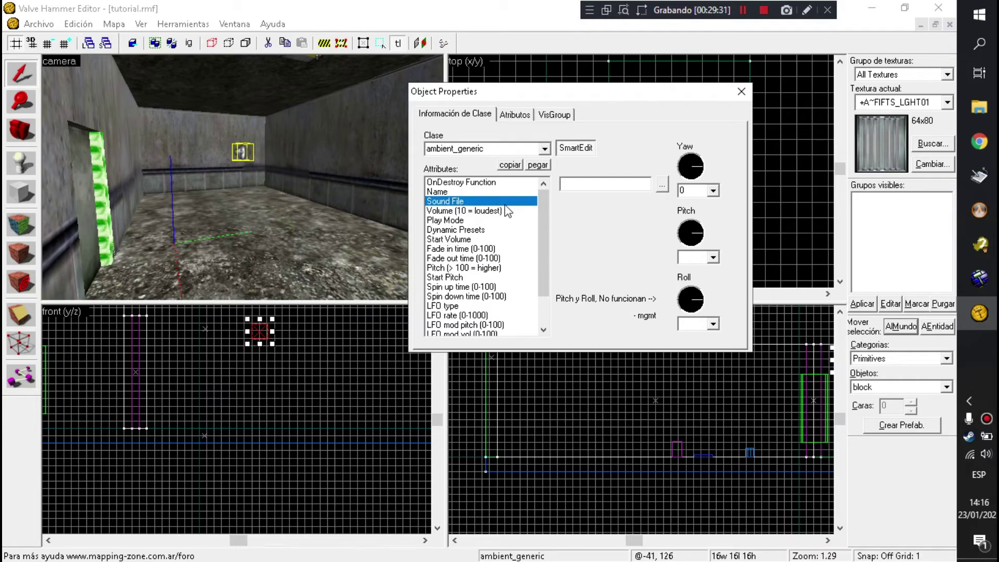
click(661, 185)
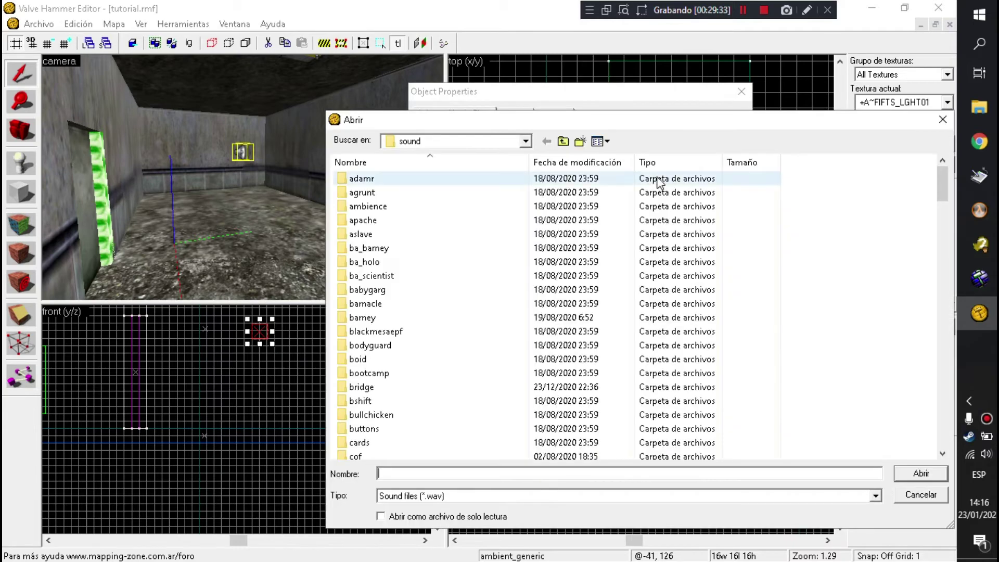
drag(674, 126, 646, 80)
scroll(435, 269, down, 9)
scroll(438, 271, up, 2)
scroll(439, 272, down, 14)
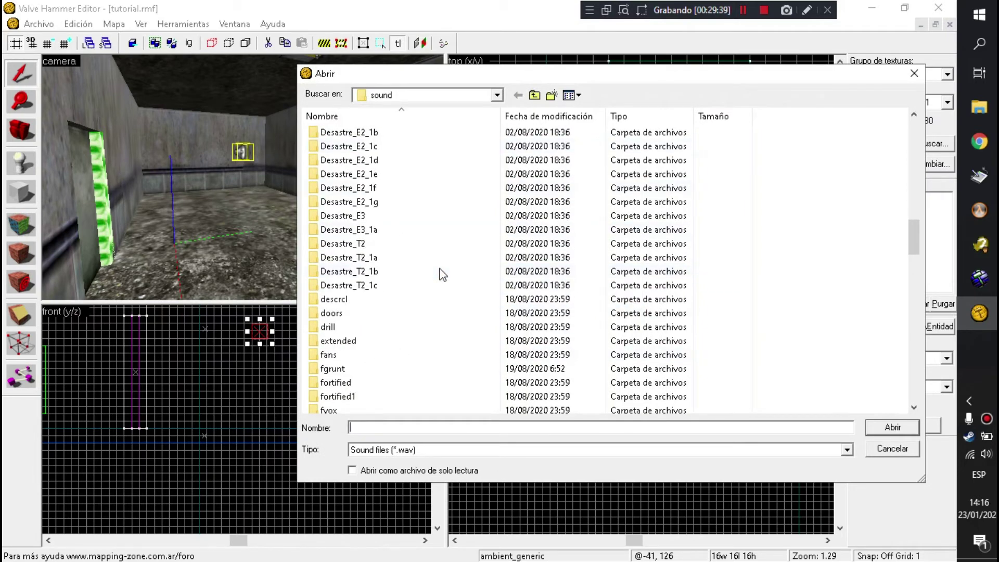
scroll(440, 273, up, 15)
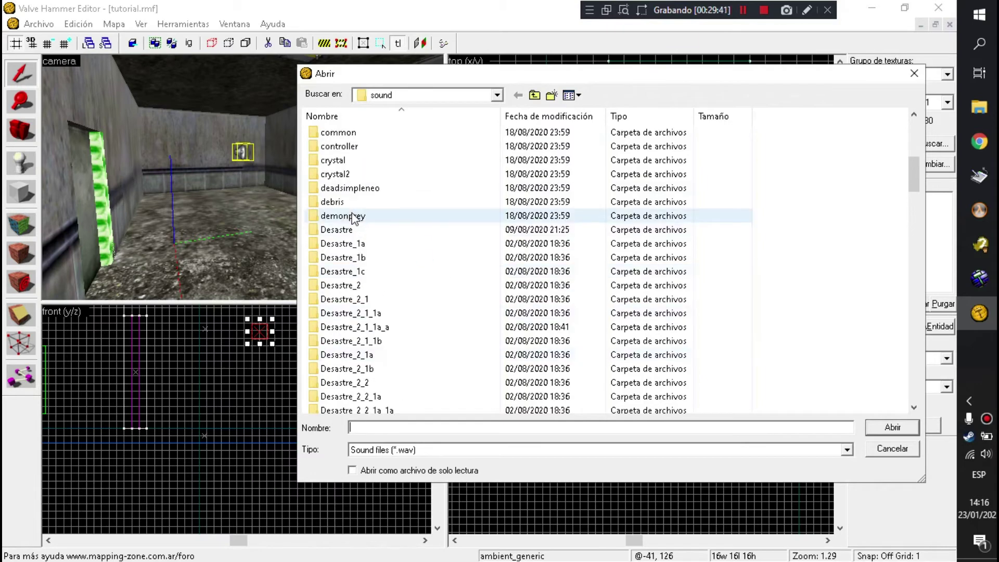
double_click(353, 216)
double_click(368, 137)
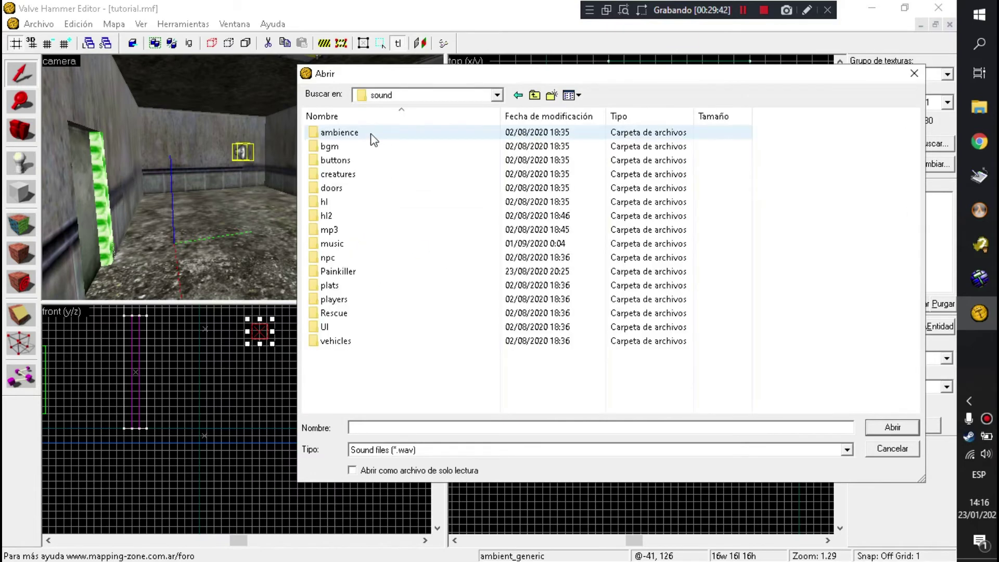
- Look inside the mp3 sound subfolder and return to its parent folder
click(370, 230)
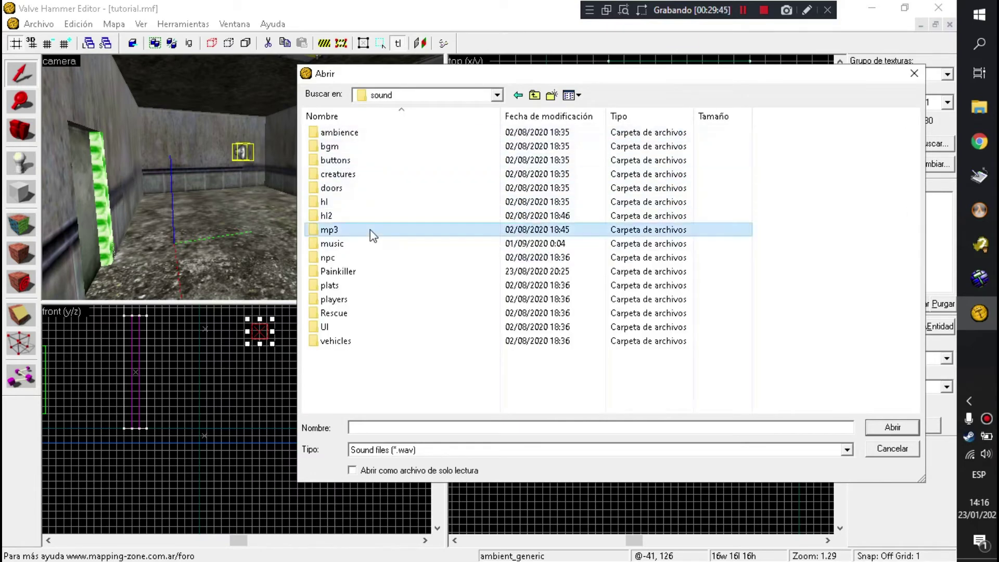
double_click(370, 229)
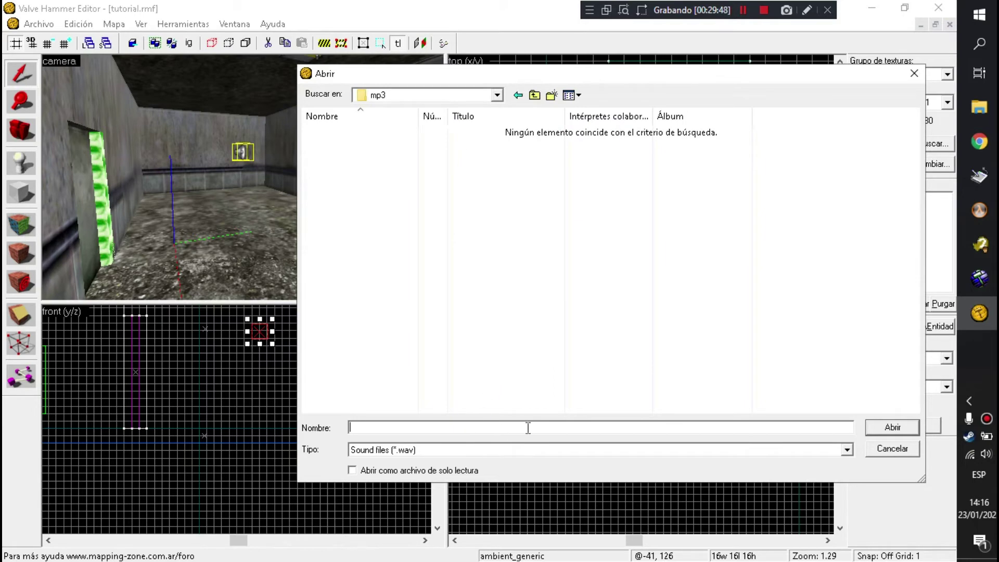
key(BackSpace)
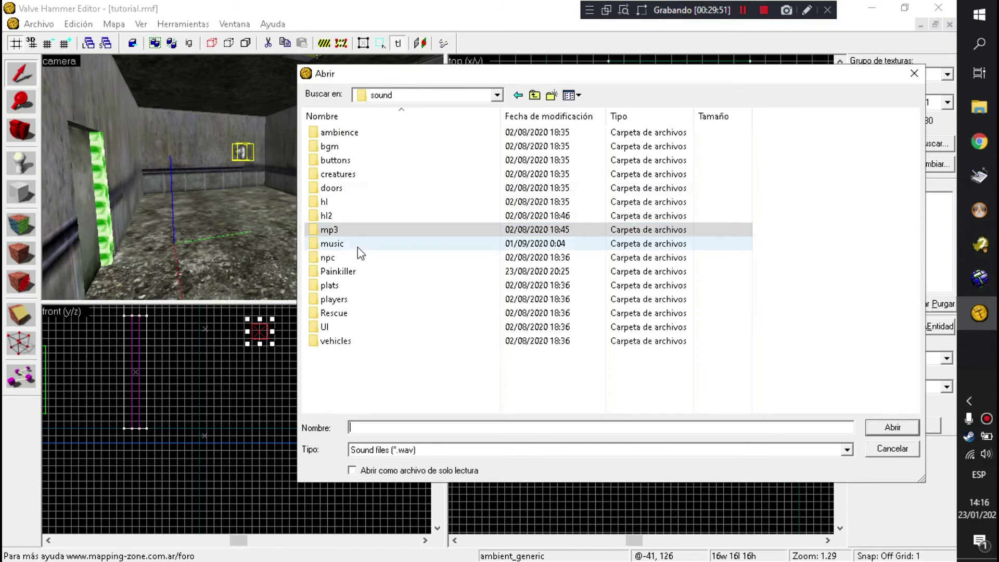
- Assign C1L1_Cathedral_Fight.mp3 from the Painkiller folder as the ambient_generic's sound file
double_click(359, 271)
click(417, 427)
text(c)
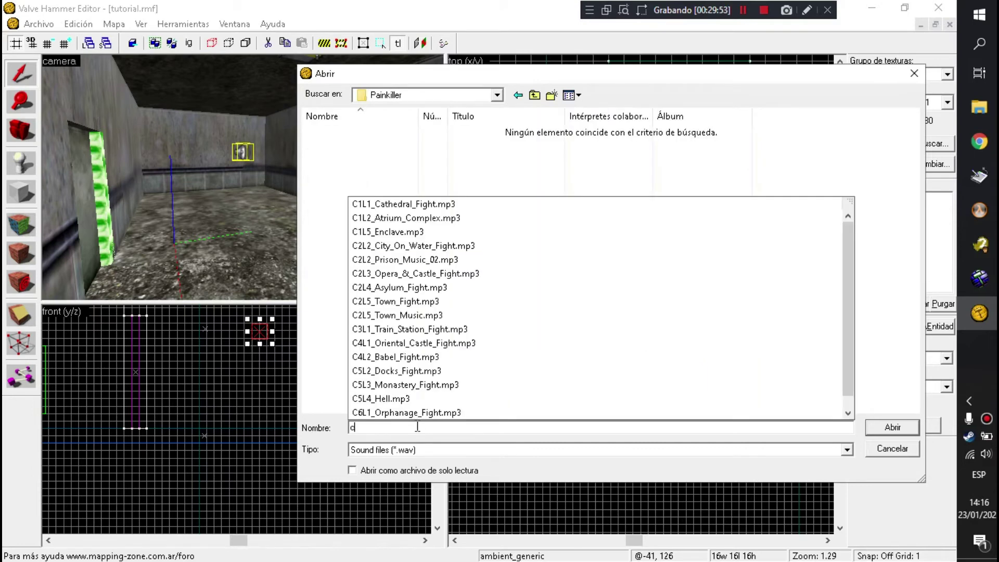
click(470, 207)
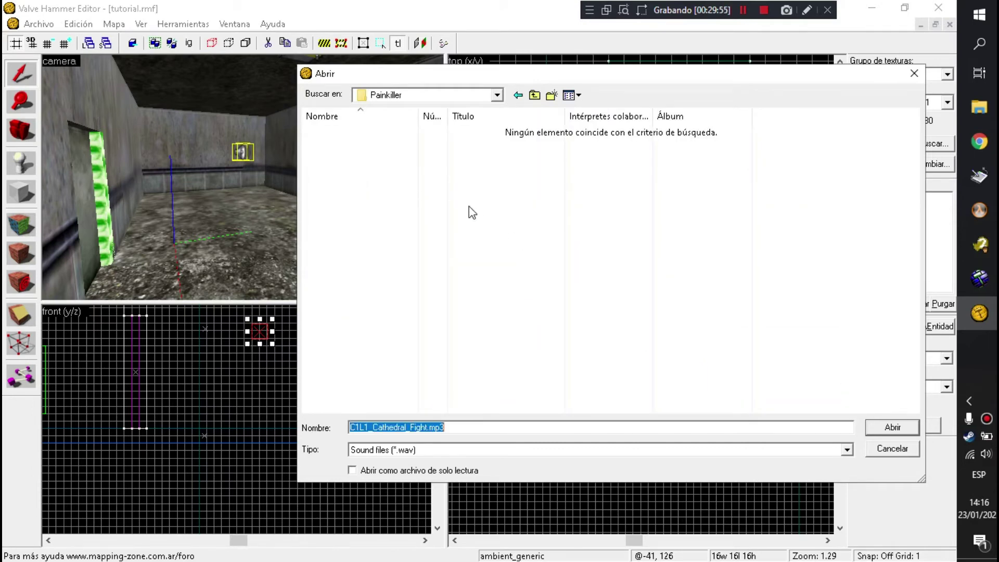
click(902, 431)
- Enter sonido as the ambient_generic's Name and close its properties
click(489, 192)
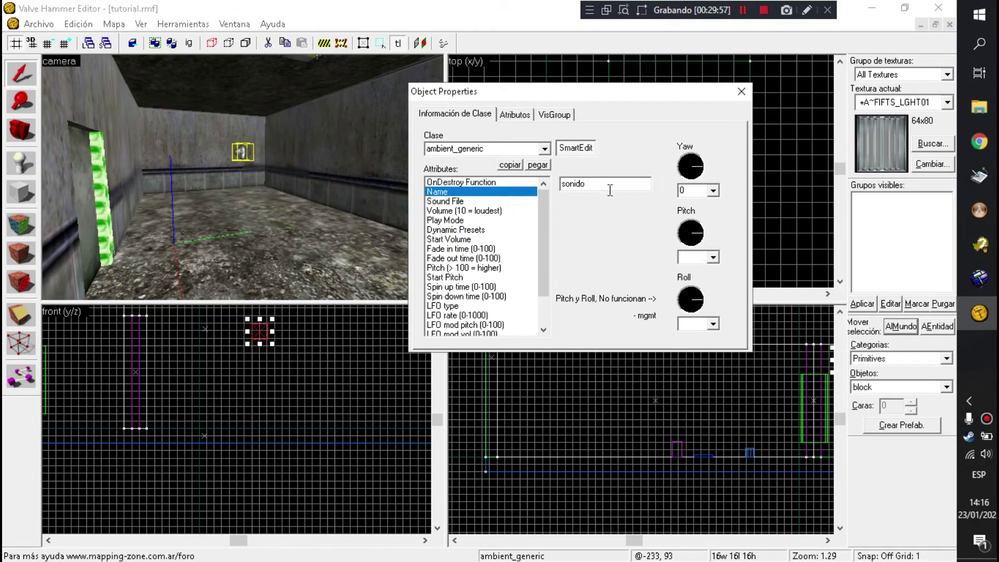
double_click(610, 190)
key(BackSpace)
text(sonido)
click(743, 91)
click(52, 24)
click(164, 123)
- Select the func_door in the room's wall and open its properties
key(z)
key(w)
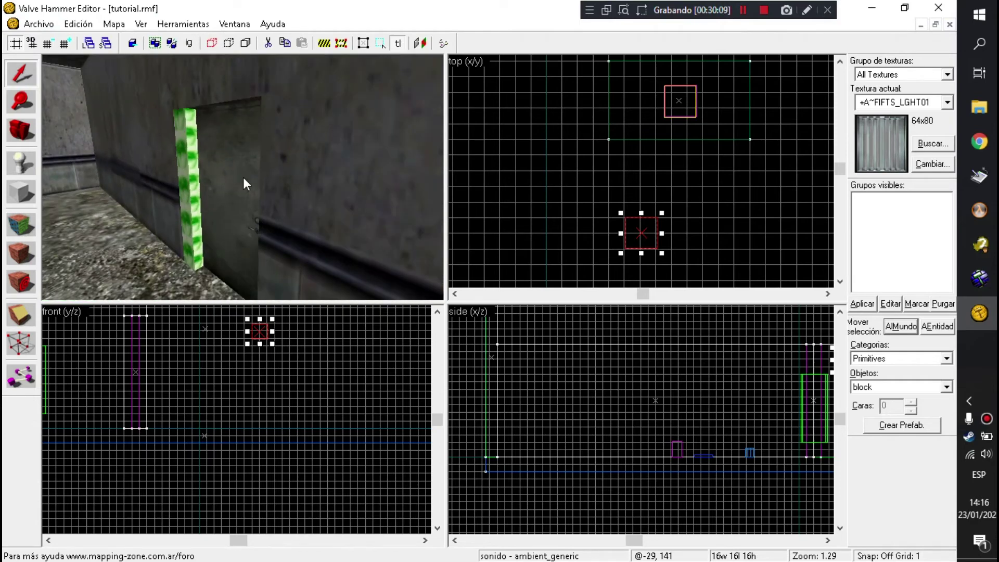
key(z)
key(w)
key(s)
key(z)
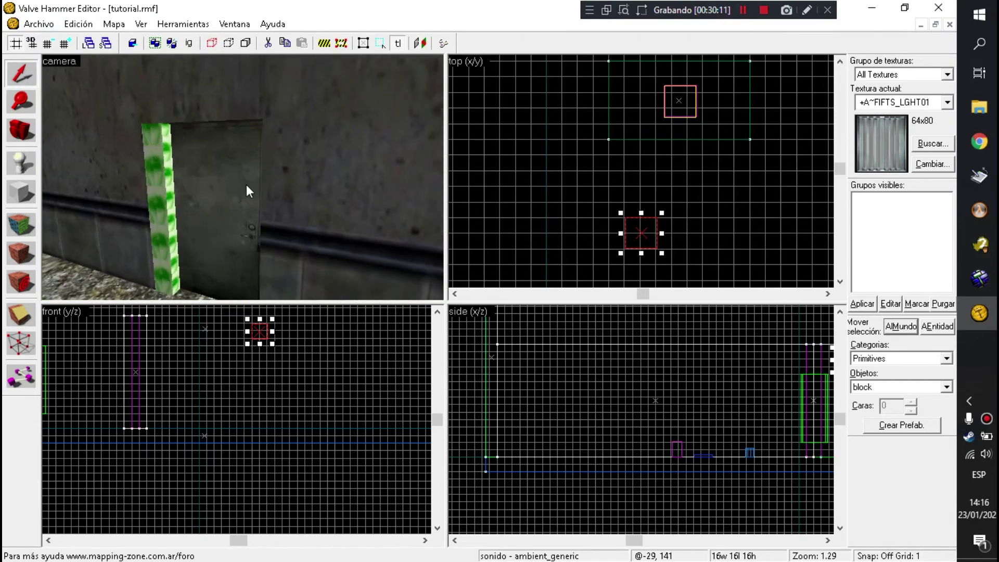
click(245, 198)
key(z)
key(z)
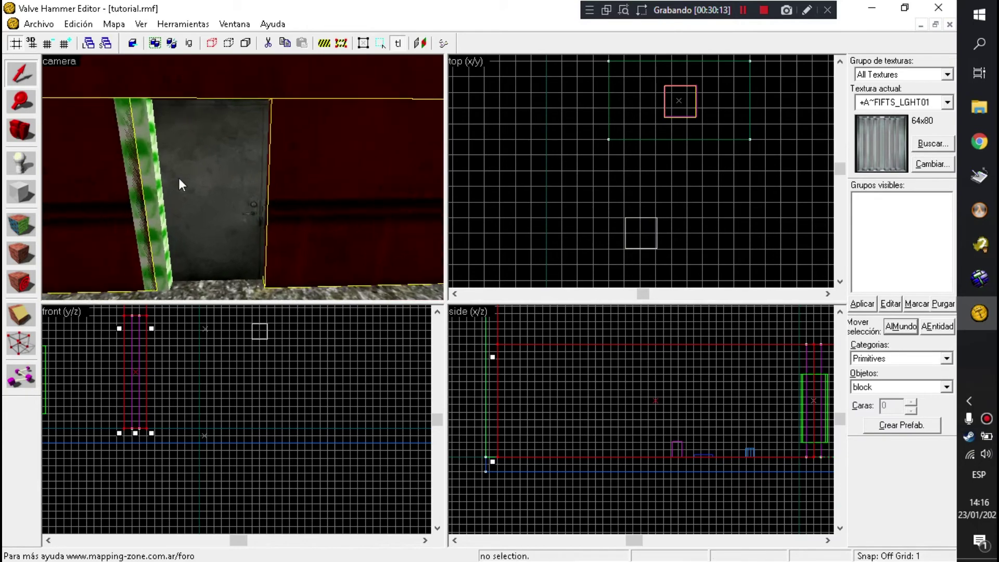
click(214, 191)
key(alt+Return)
- Set the func_door's Target attribute to sonido so that it triggers the ambient_generic
click(497, 240)
scroll(494, 234, down, 8)
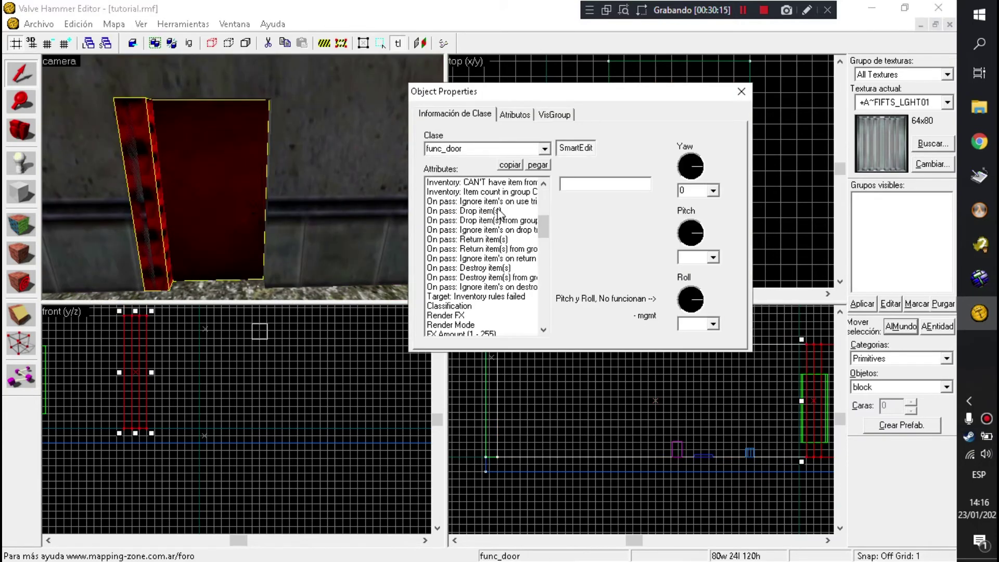
scroll(489, 224, up, 8)
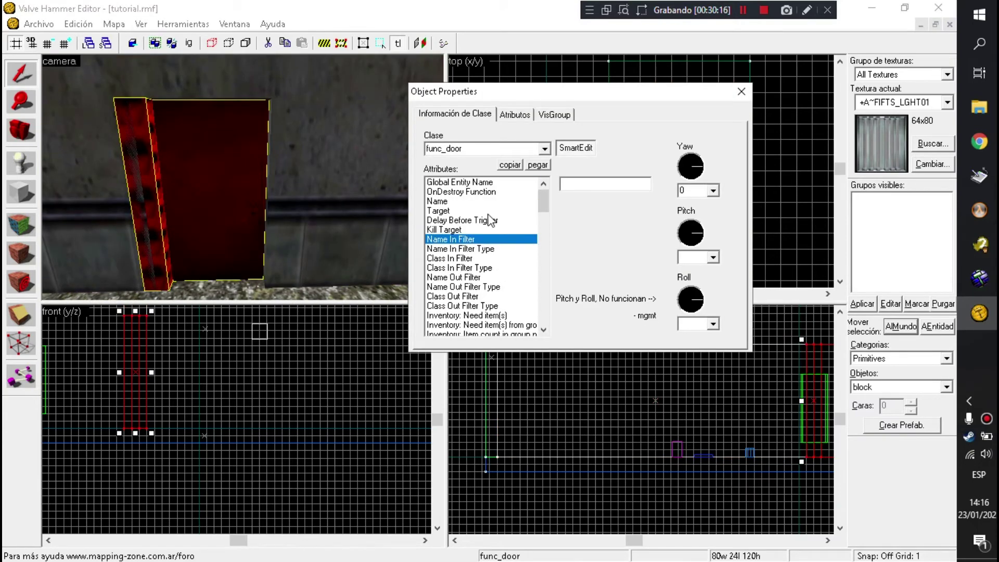
click(460, 211)
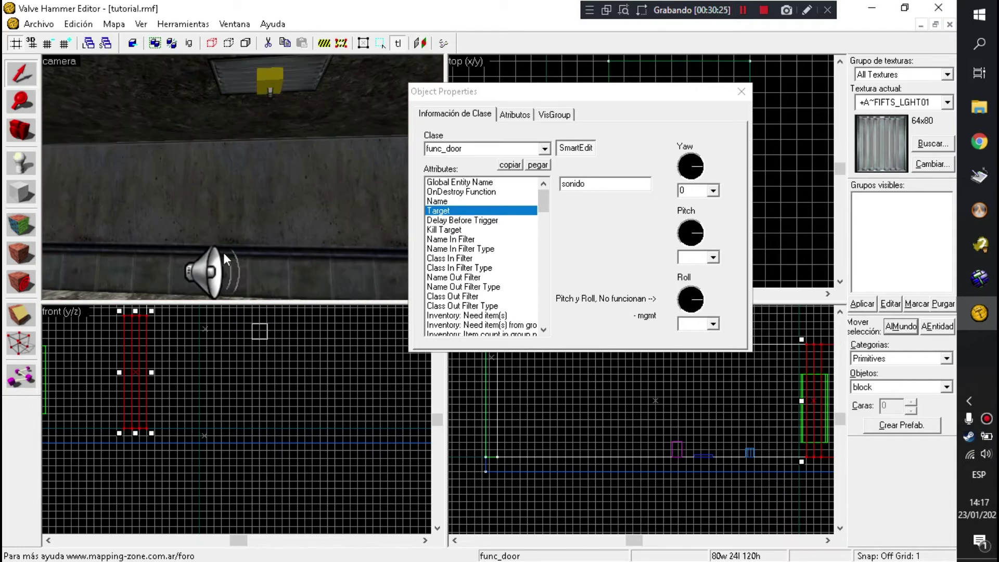
click(213, 271)
click(230, 204)
click(531, 211)
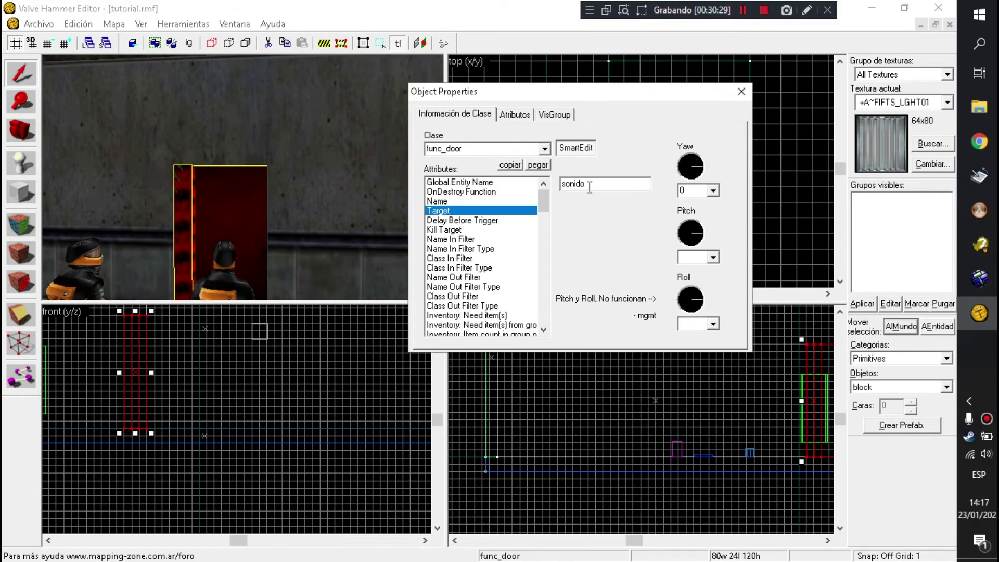
- Check the rest of the func_door's attribute list, close its properties and save the map
drag(542, 207, 542, 318)
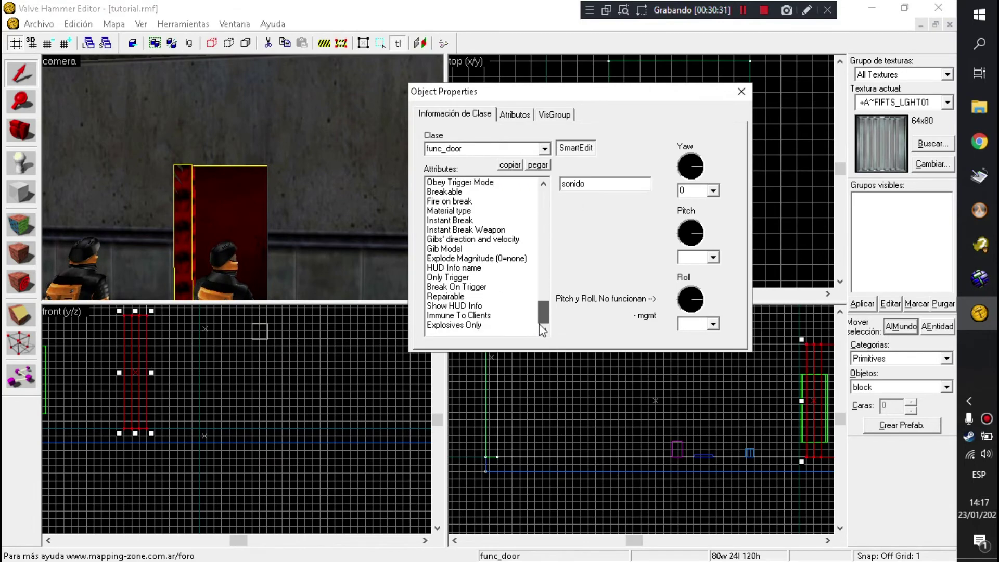
click(742, 91)
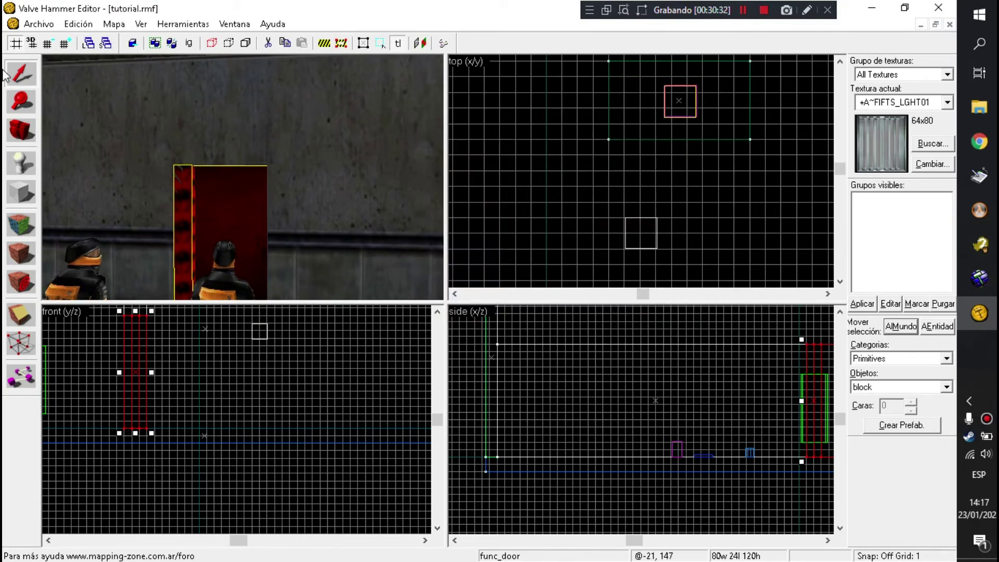
click(38, 24)
click(70, 88)
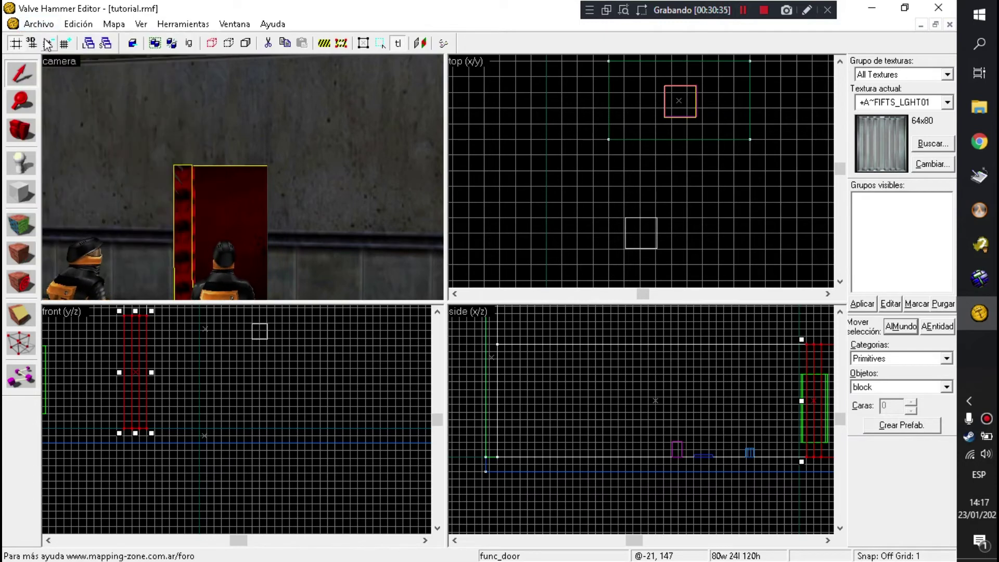
- Save the map and place an env_funnel point entity on the floor of the room
click(32, 24)
click(87, 88)
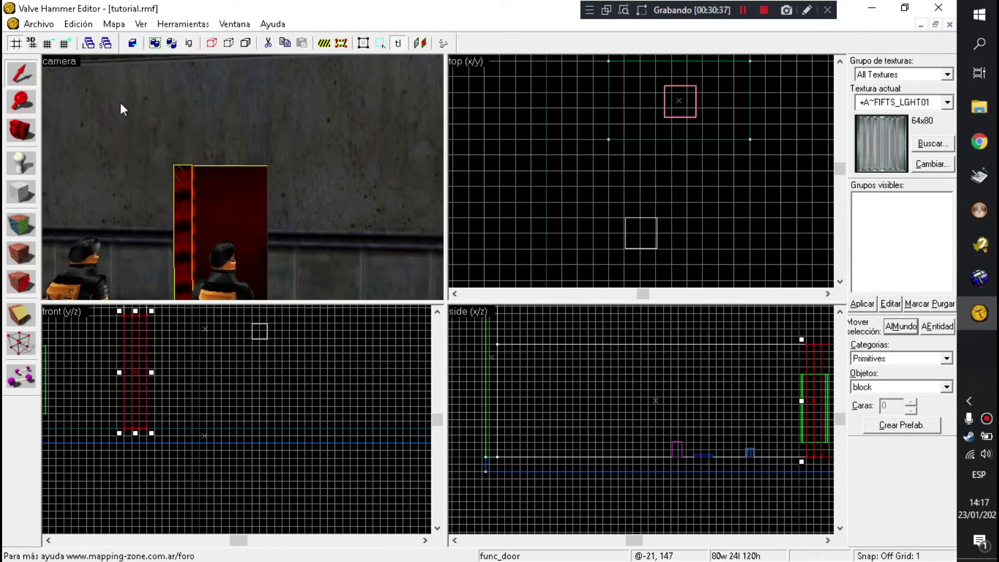
key(z)
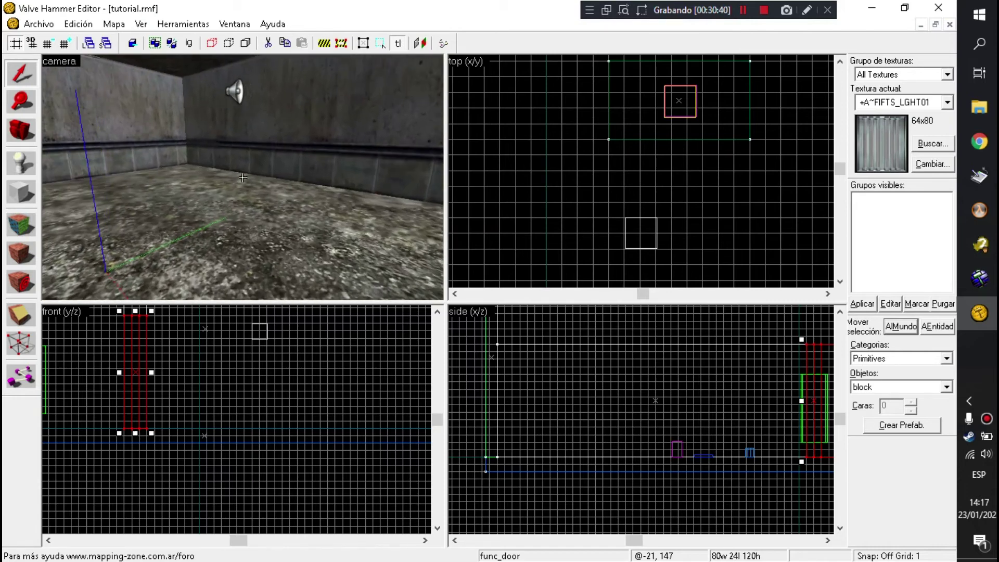
key(shift+e)
click(917, 388)
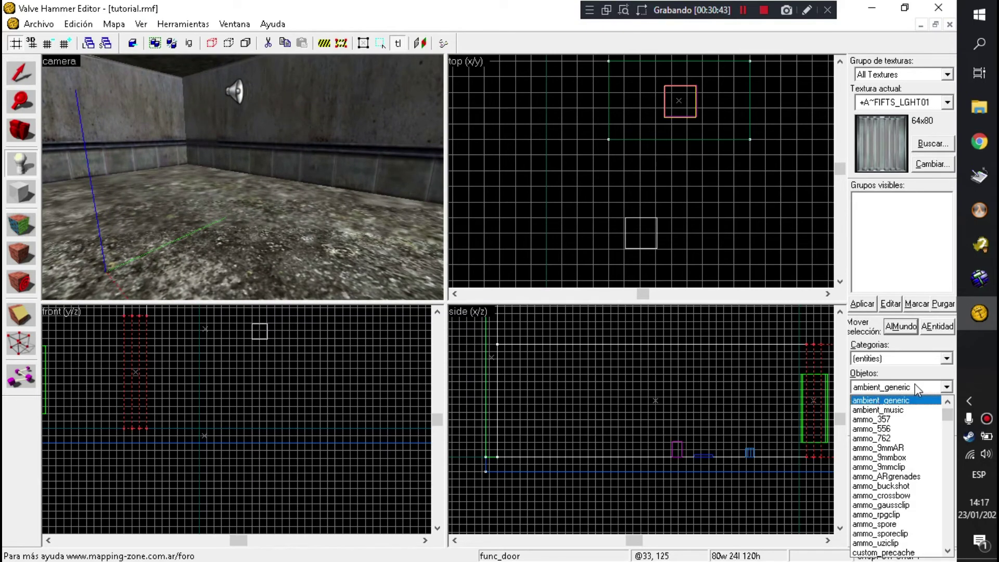
key(e)
scroll(901, 458, down, 6)
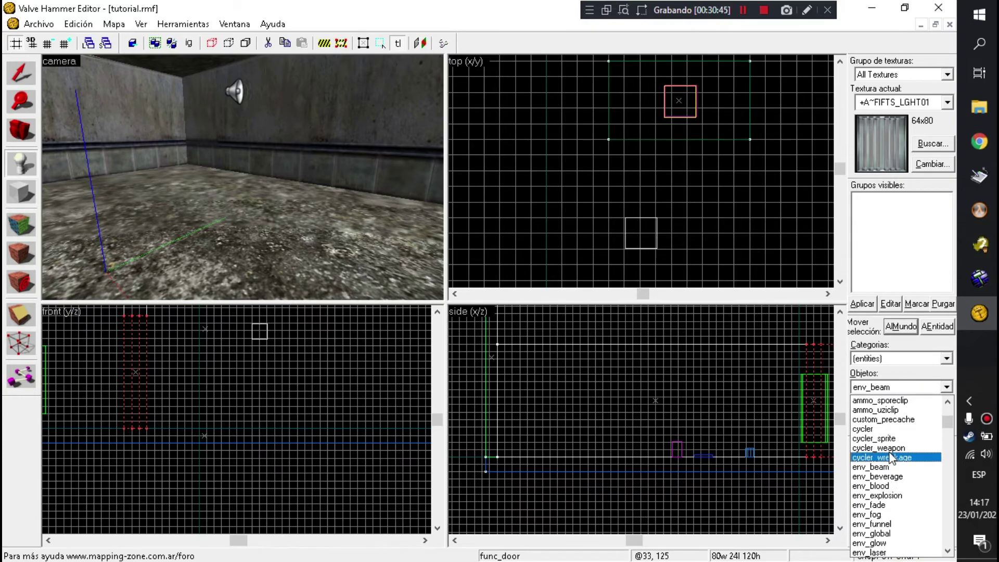
click(888, 445)
drag(399, 195, 243, 177)
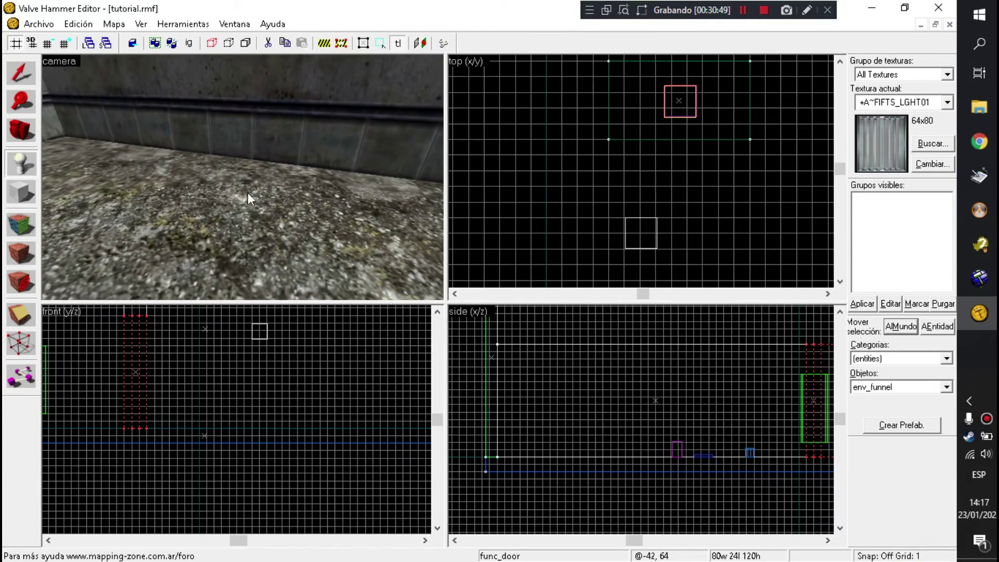
key(Escape)
key(z)
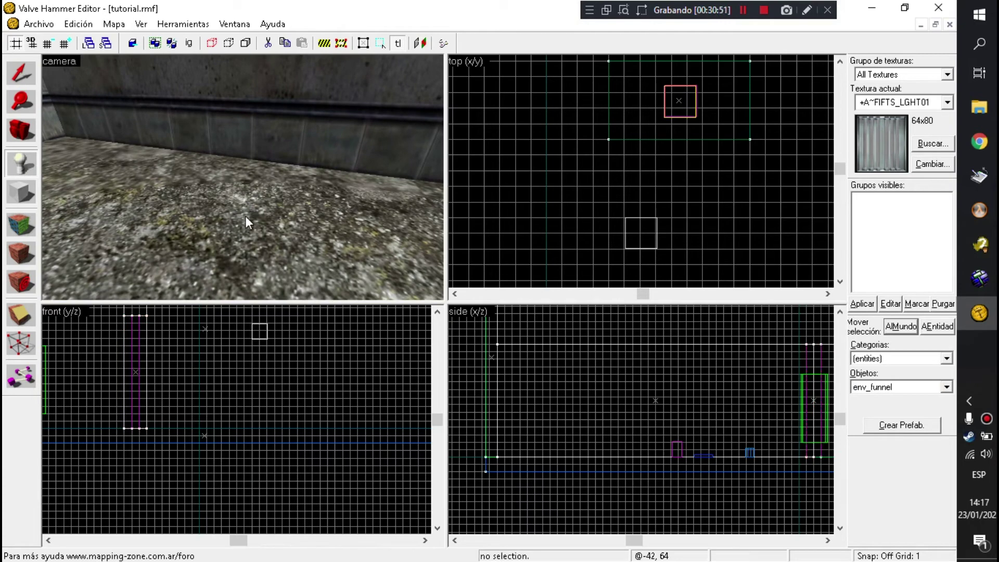
click(243, 177)
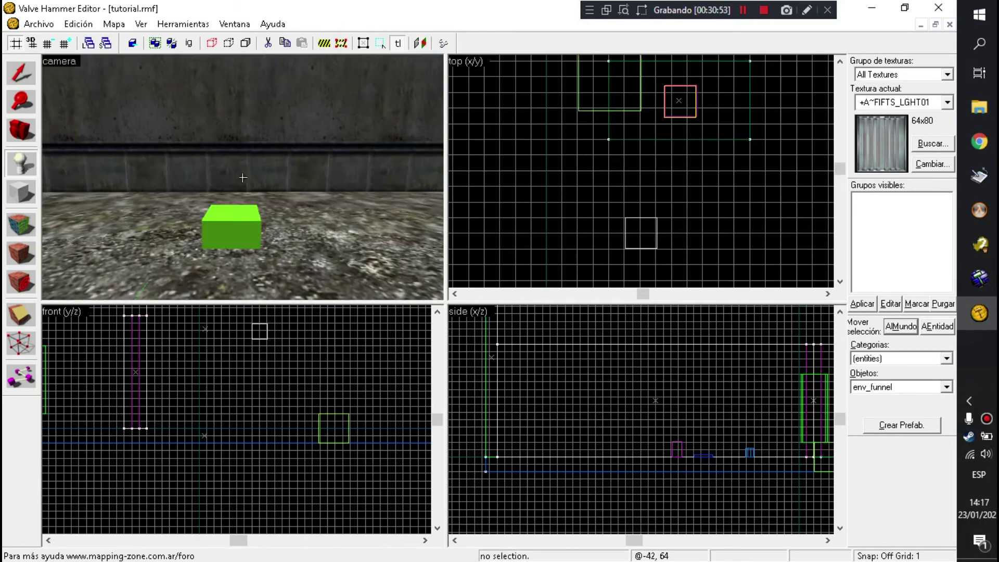
- Switch back to the selection tool and save the map with the new env_funnel
key(z)
click(20, 73)
click(38, 24)
click(77, 87)
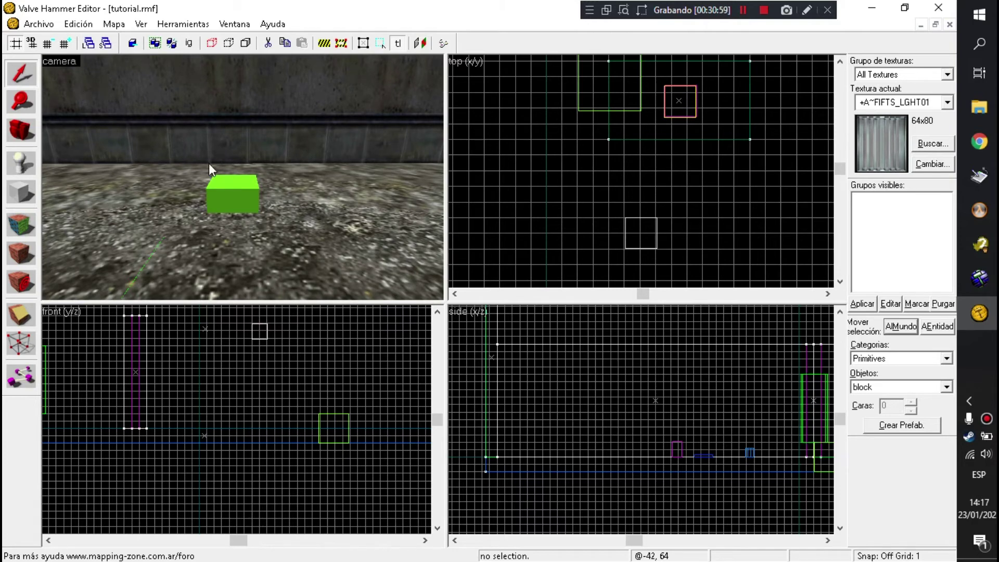
- Review the env_funnel's flags, enter a Name beginning with funn and close its properties
click(227, 196)
key(alt+Return)
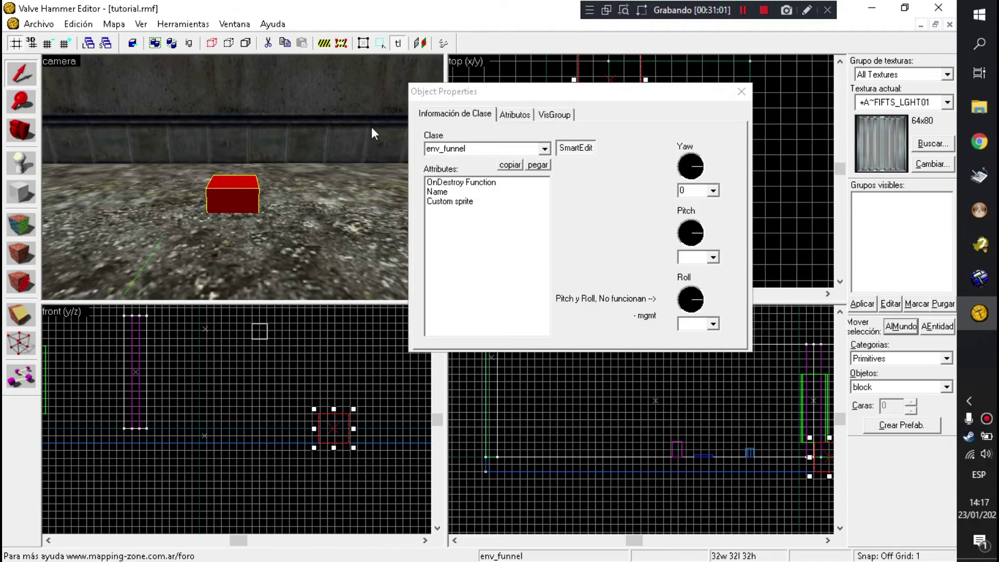
click(454, 193)
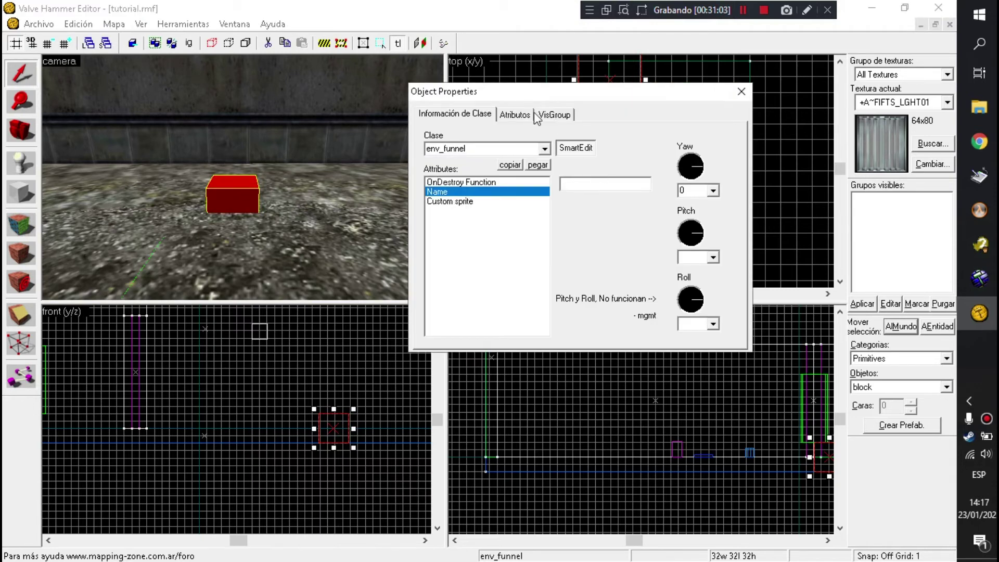
click(512, 115)
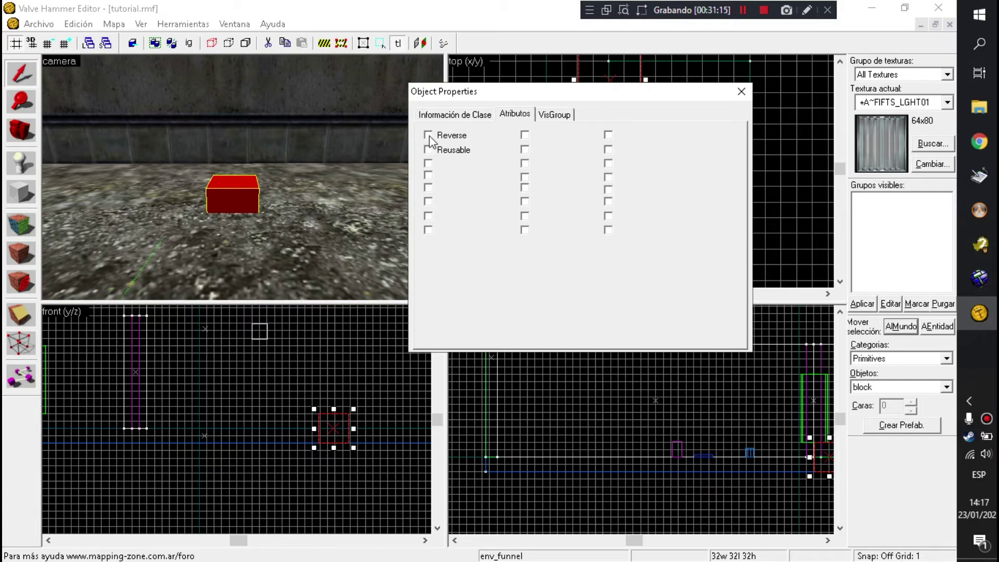
click(460, 115)
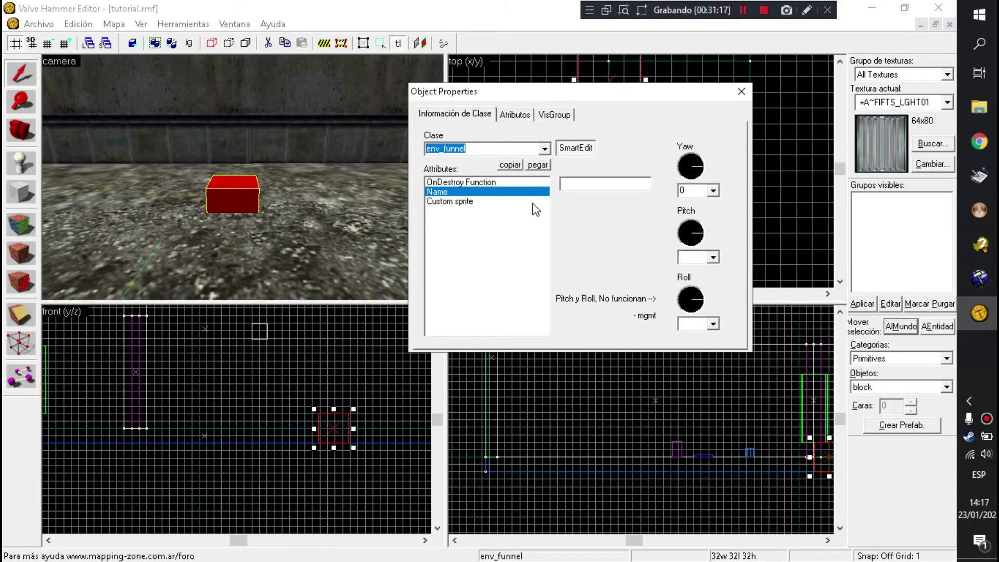
click(603, 184)
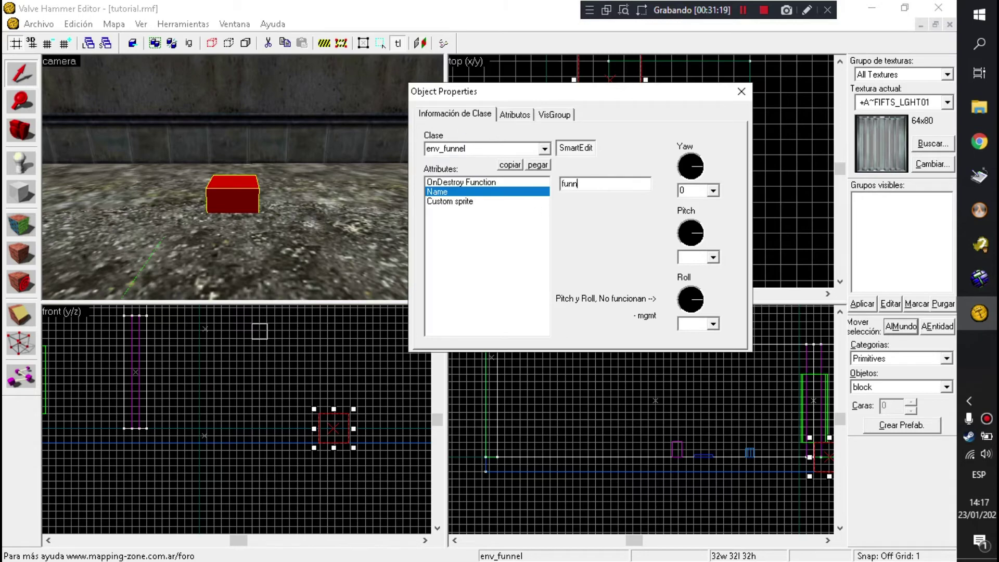
click(742, 91)
- Look through the func_door's attribute list for its Fire On Open and Fire On Close options, then close its properties
key(z)
key(z)
click(252, 170)
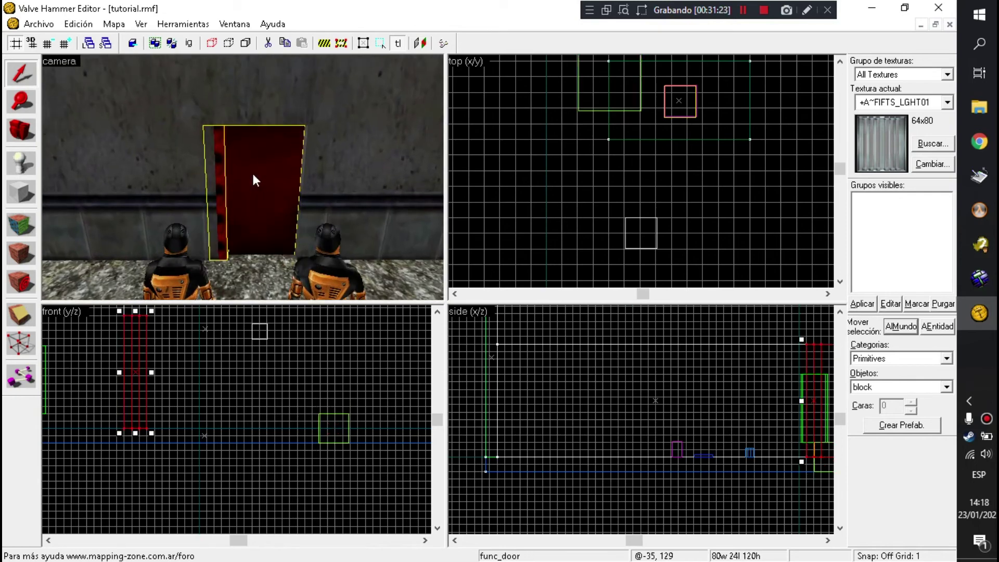
key(alt+Return)
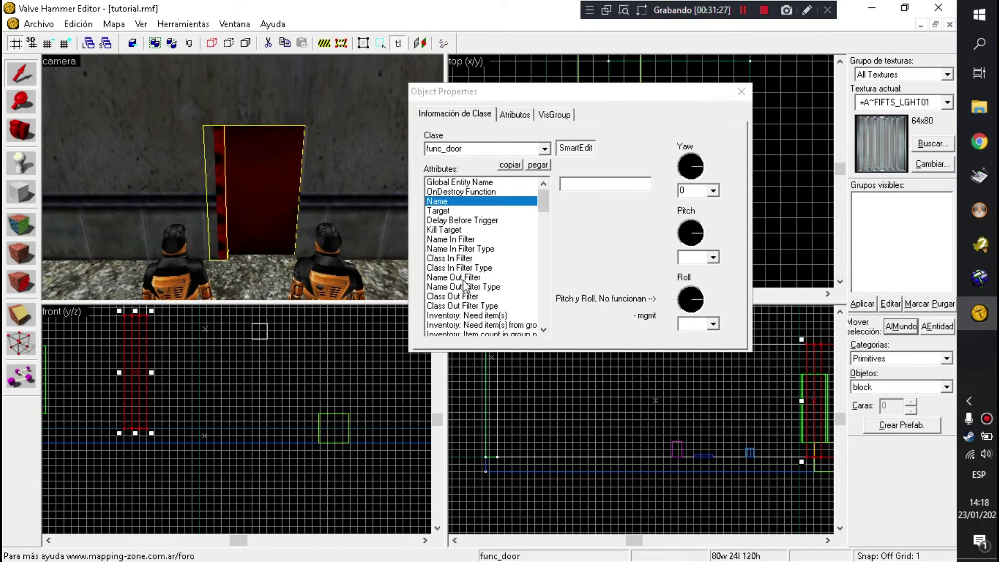
scroll(465, 253, down, 6)
scroll(465, 253, down, 10)
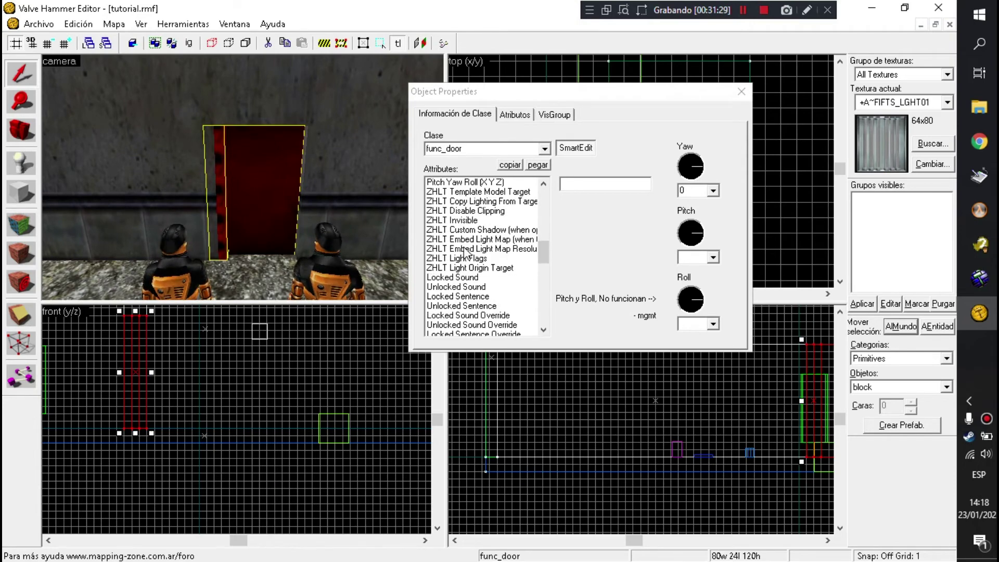
scroll(467, 253, up, 2)
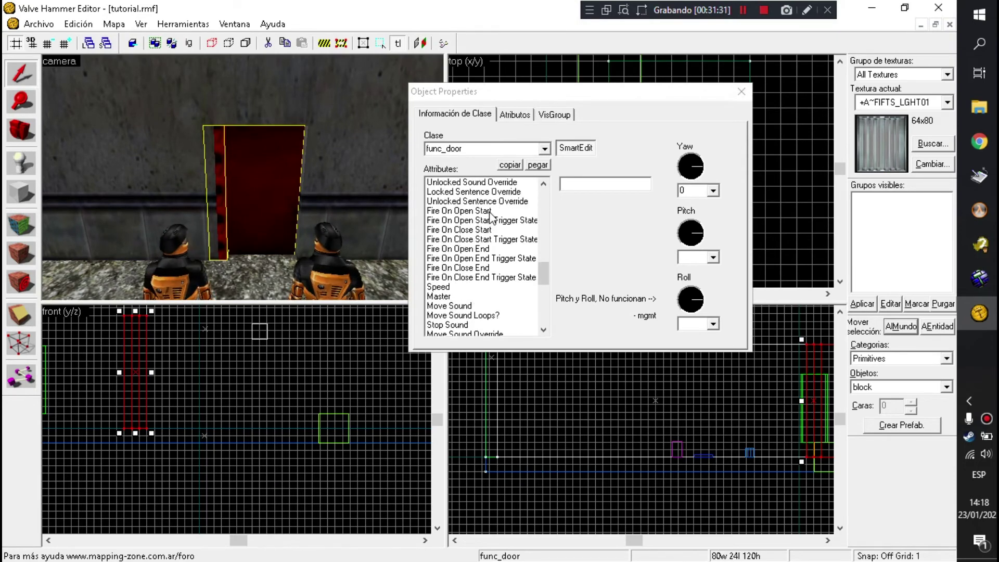
click(742, 91)
- Place a multi_manager point entity on the wall beside the door
key(z)
key(z)
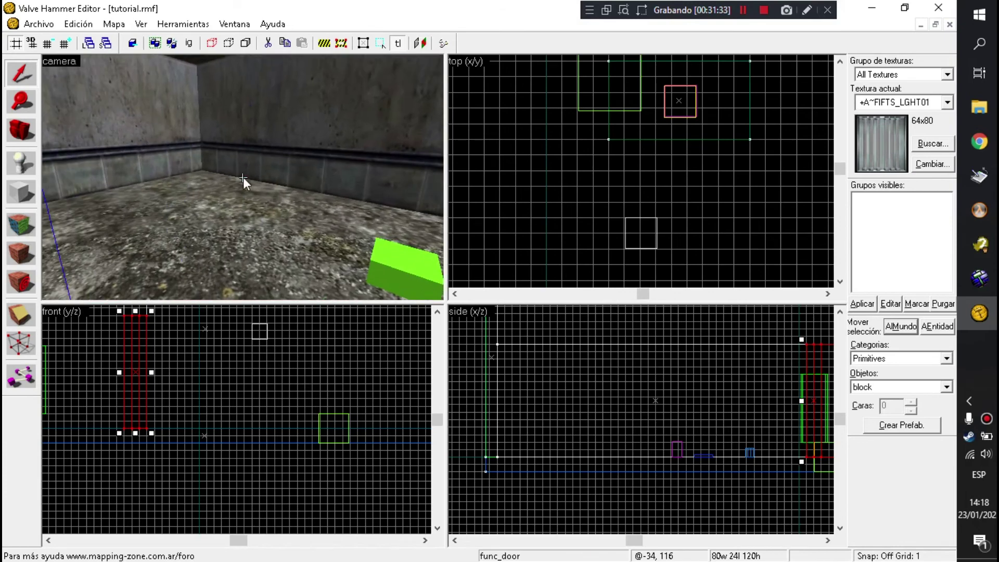
key(shift+e)
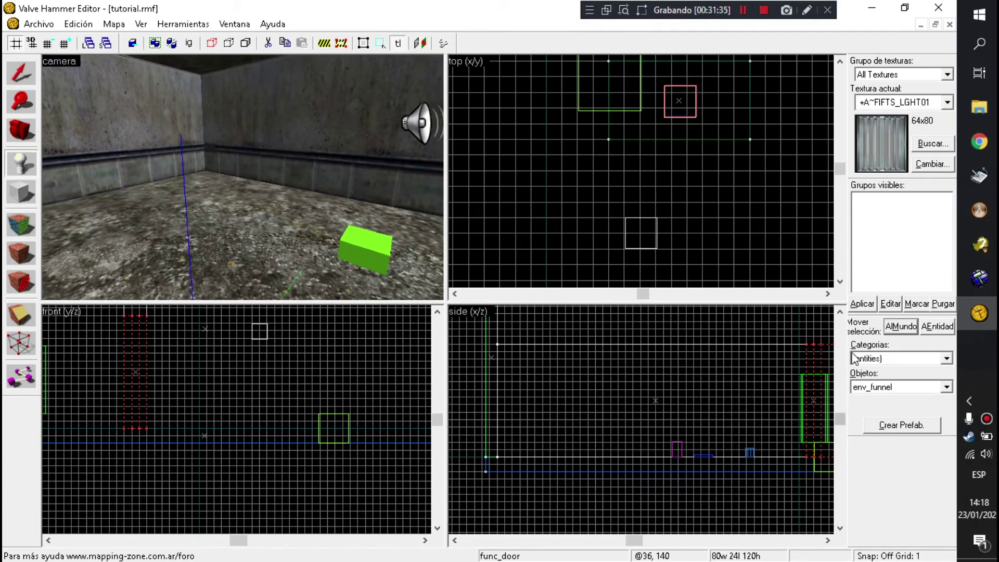
click(897, 388)
key(m)
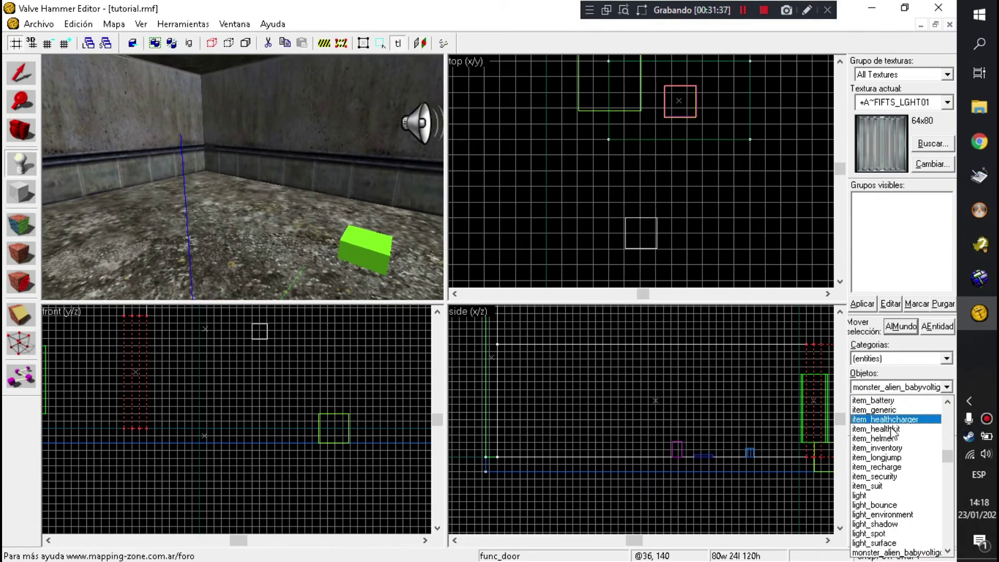
scroll(881, 429, down, 5)
scroll(883, 432, down, 15)
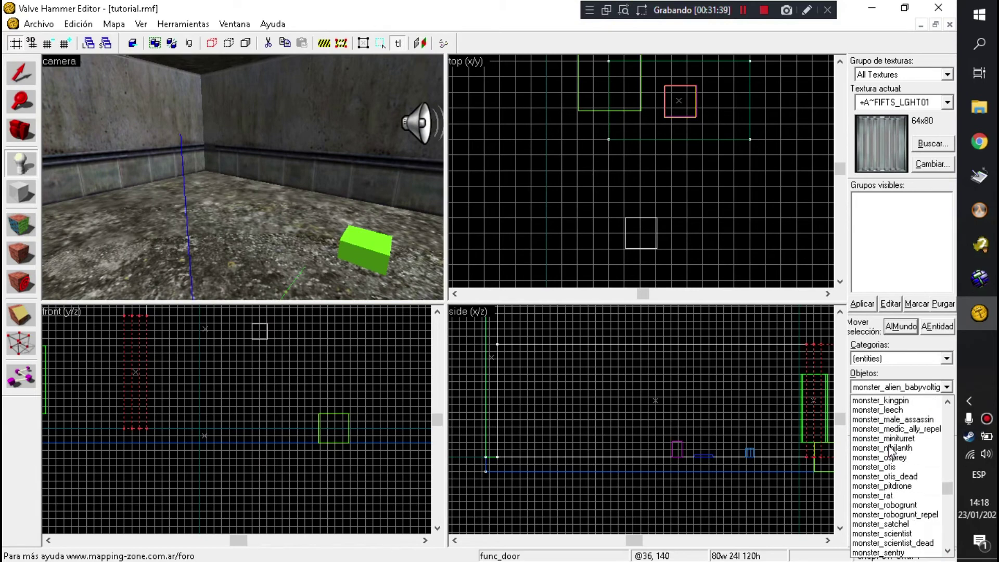
click(885, 440)
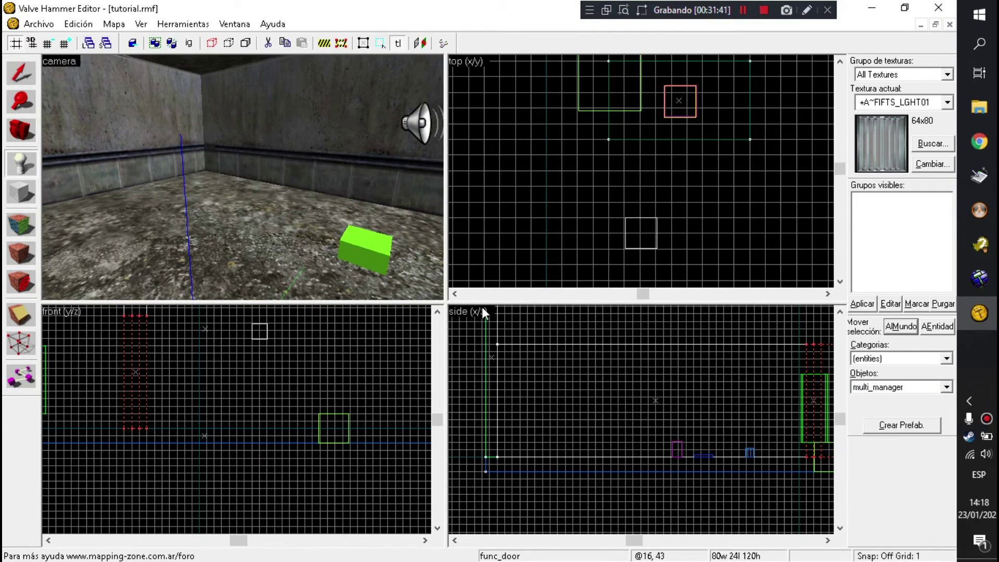
drag(269, 198, 245, 183)
drag(360, 247, 242, 178)
click(242, 177)
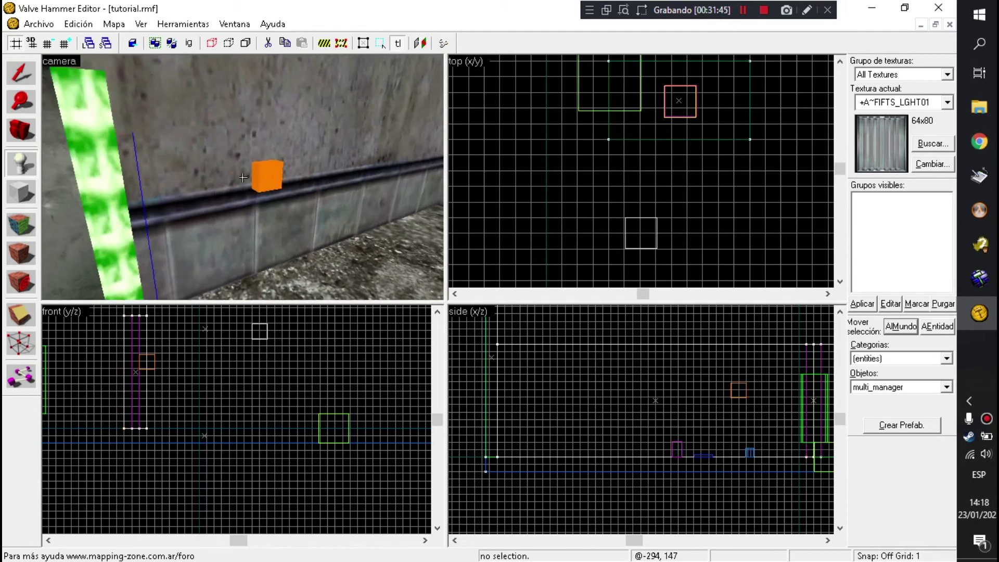
- Select the multi_manager, open its properties and set its Name to MTG_1
key(shift+b)
key(shift+s)
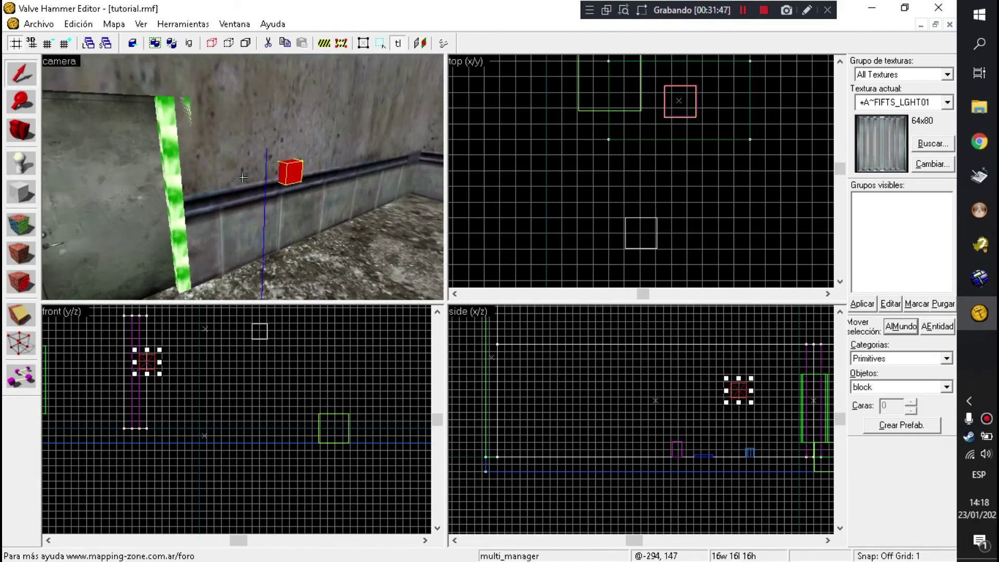
key(alt+Return)
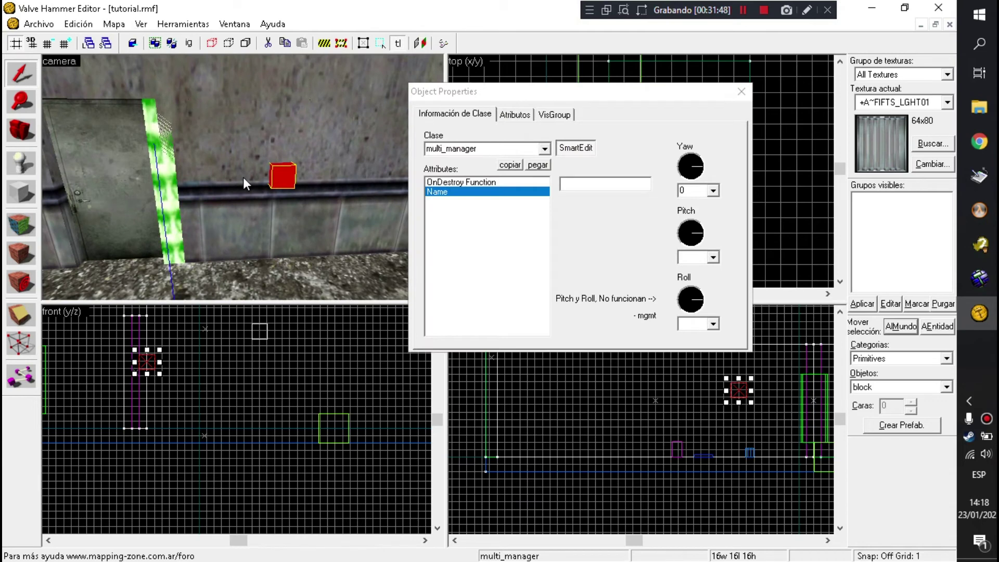
click(570, 182)
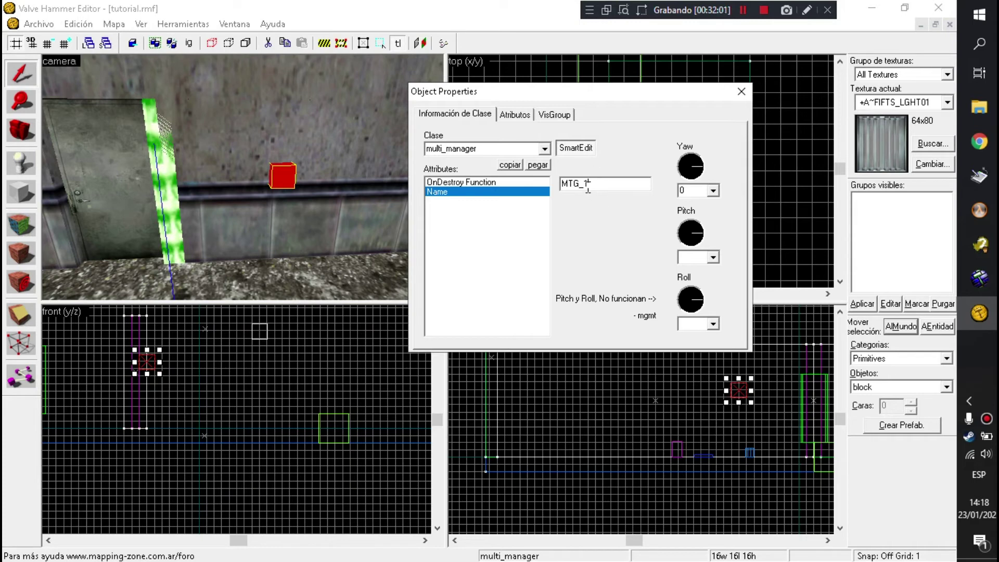
- Turn off SmartEdit for the multi_manager and add the attribute sonido with the value 1
click(582, 148)
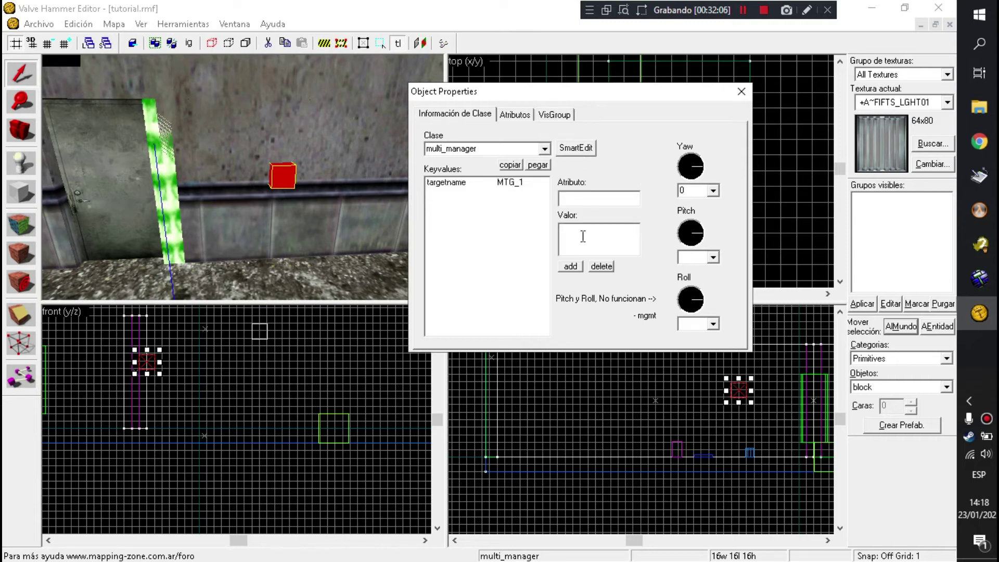
click(571, 266)
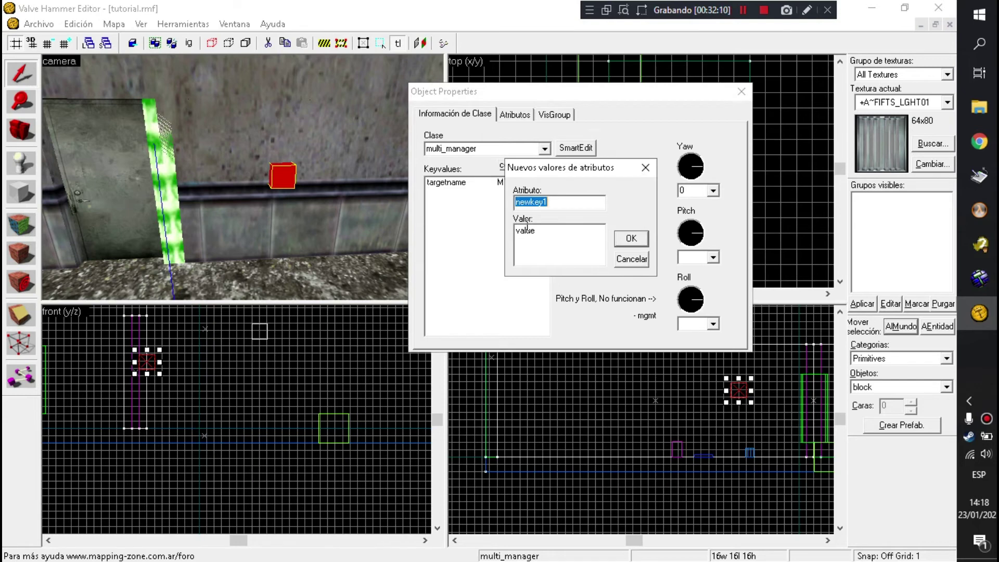
text(soni)
double_click(574, 230)
text(1)
key(Return)
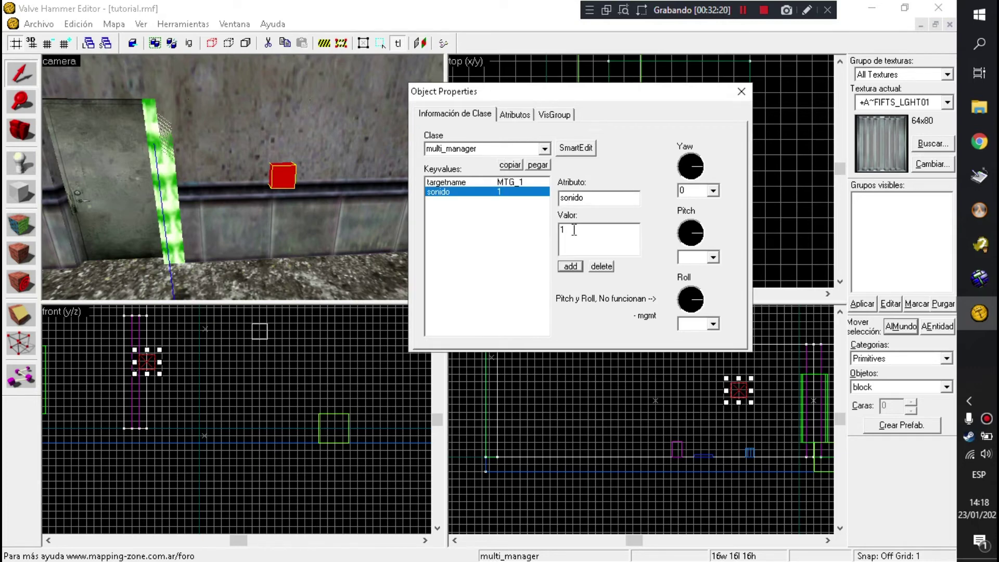
- Add the env_funnel's name as a second multi_manager attribute with the value 2 and close the properties
click(568, 267)
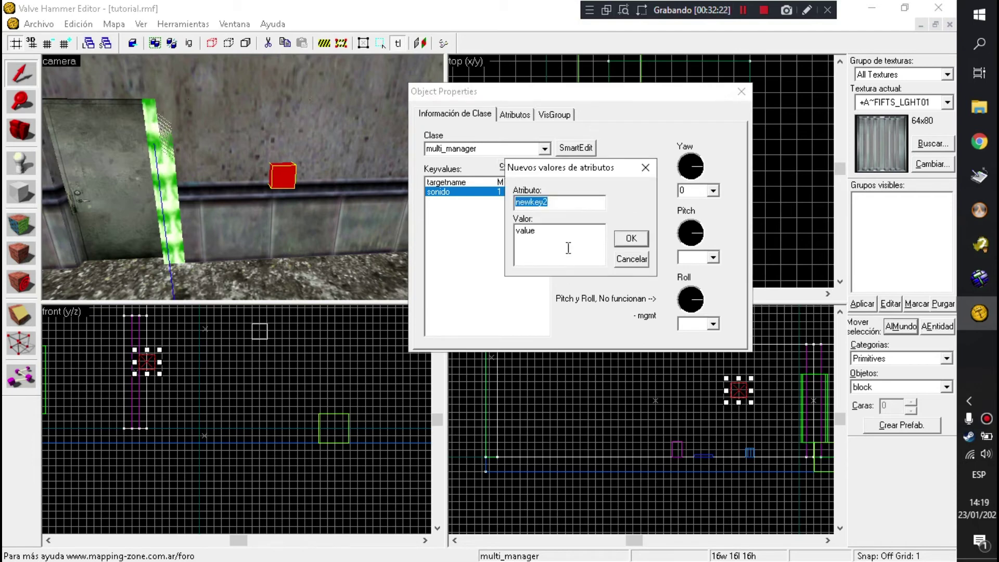
text(fu)
key(Tab)
text(2)
key(Return)
click(501, 192)
click(500, 200)
click(742, 92)
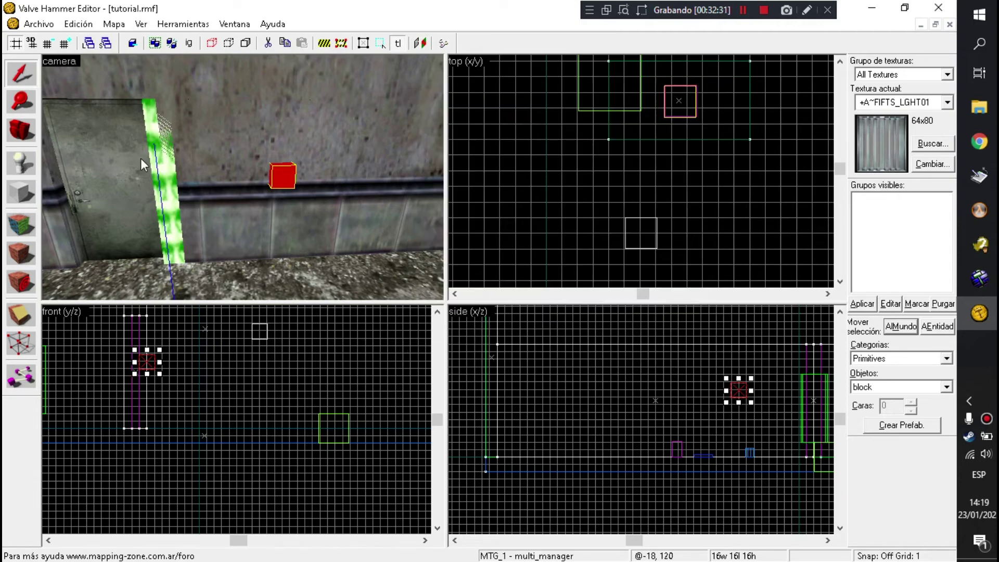
- Set the func_door's Target attribute to MTG_1 so that it triggers the multi_manager, and close its properties
click(119, 156)
key(alt+Return)
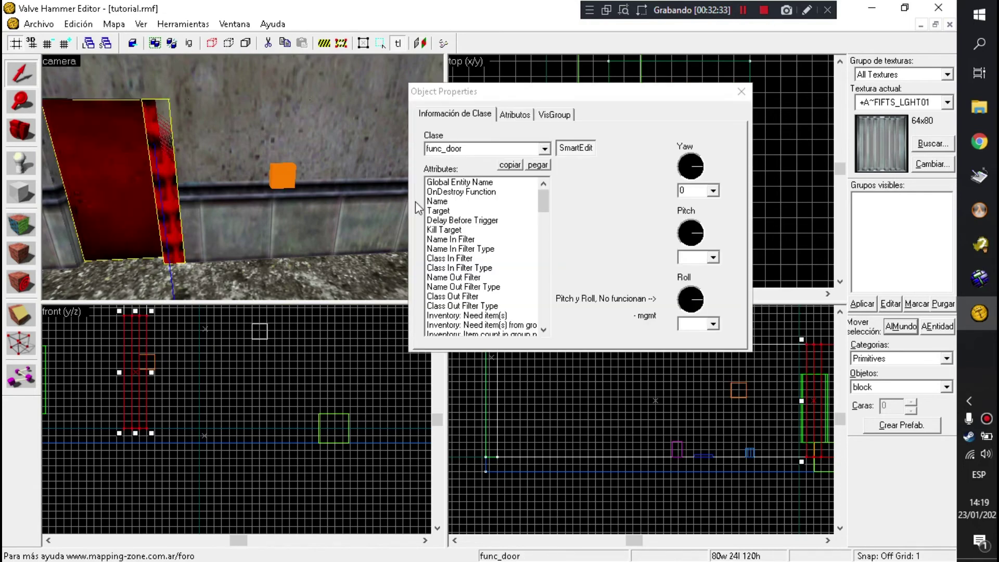
click(443, 210)
double_click(605, 182)
text(MTG_1)
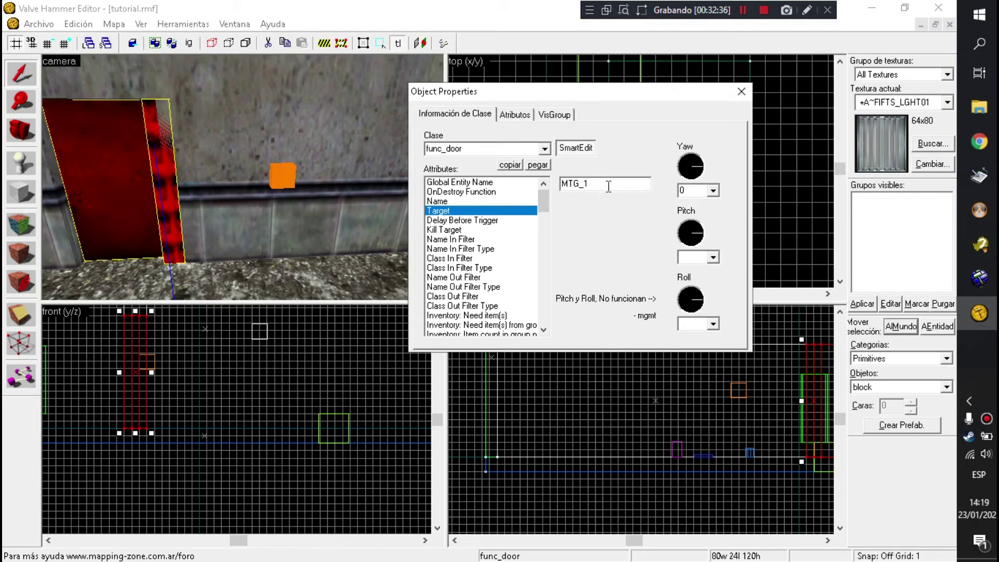
click(741, 92)
click(281, 176)
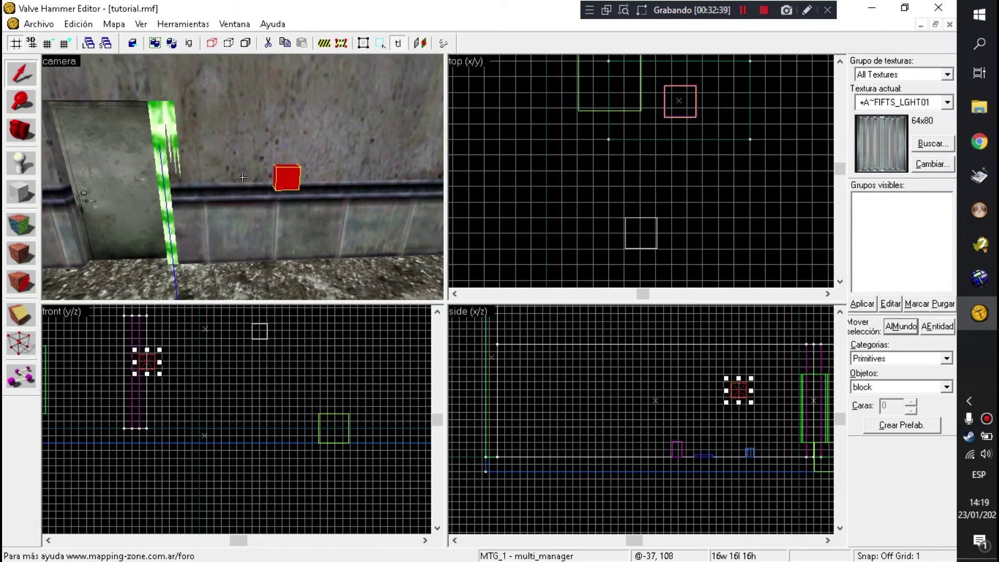
click(153, 198)
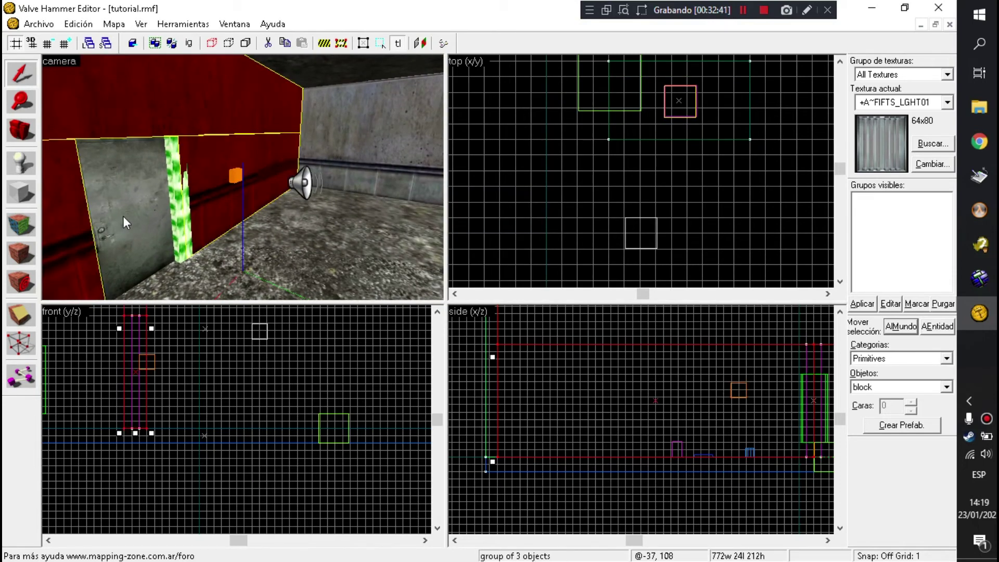
- Select the func_door, multi_manager, ambient_generic and env_funnel in turn to review the trigger chain
click(244, 177)
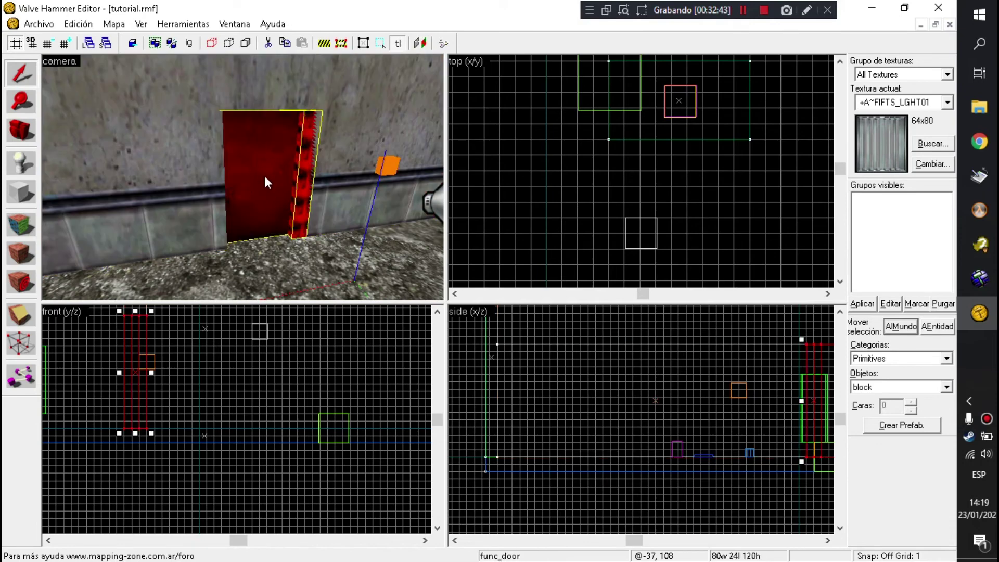
click(392, 168)
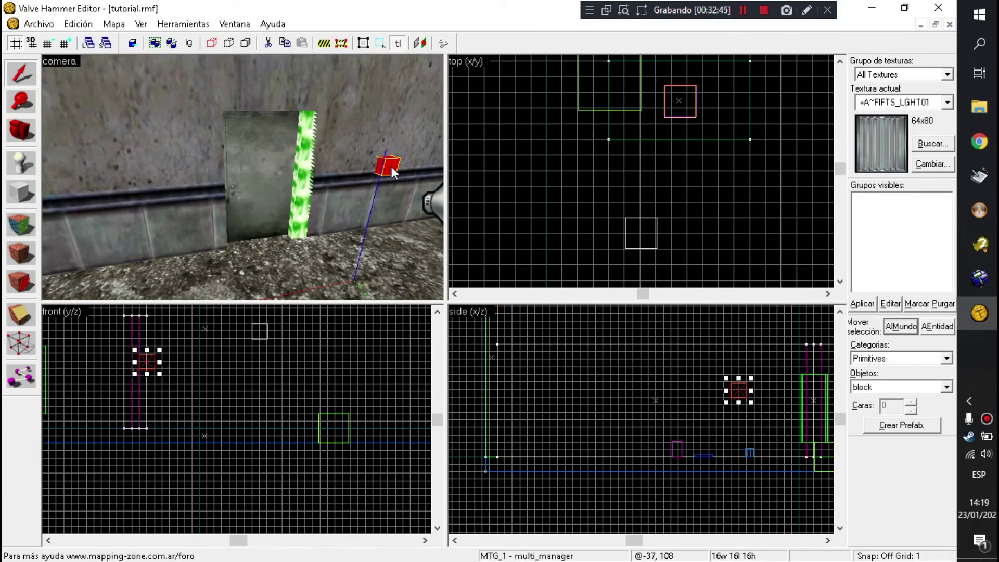
key(z)
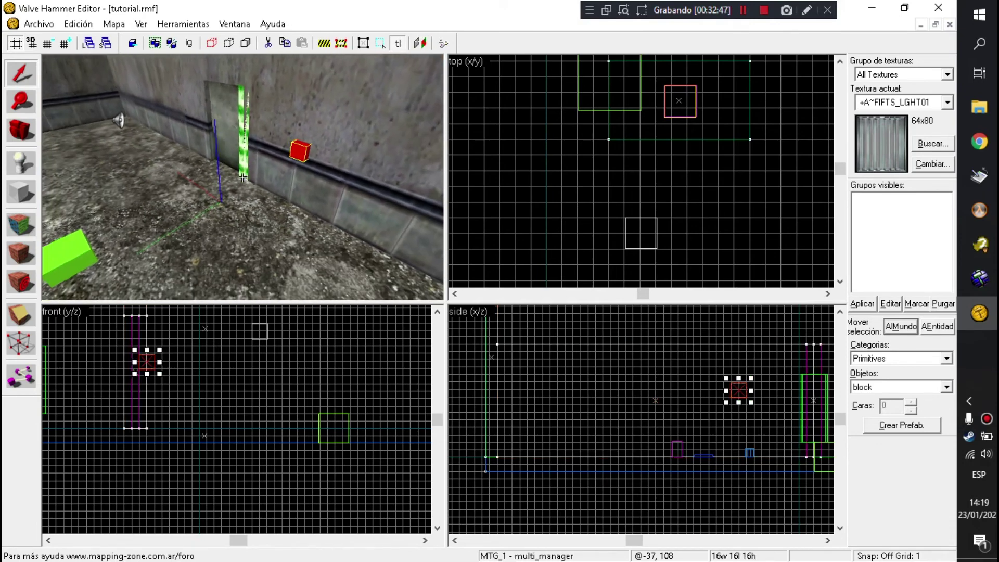
key(z)
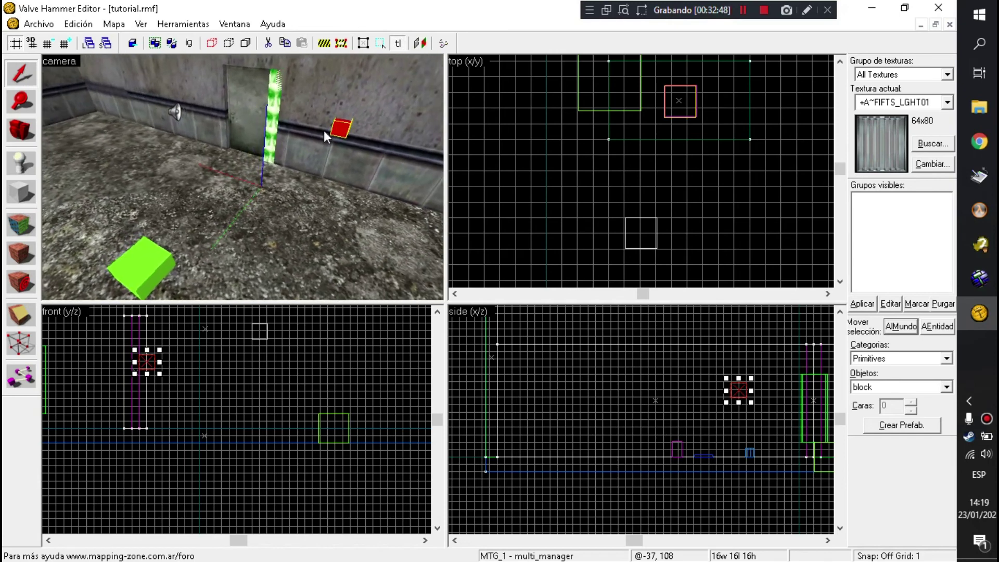
click(176, 114)
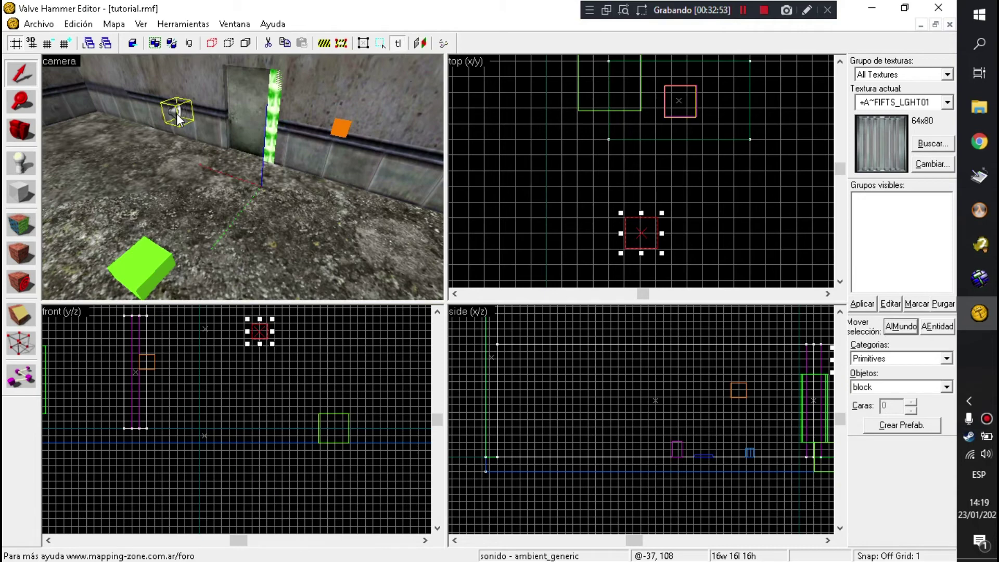
click(337, 129)
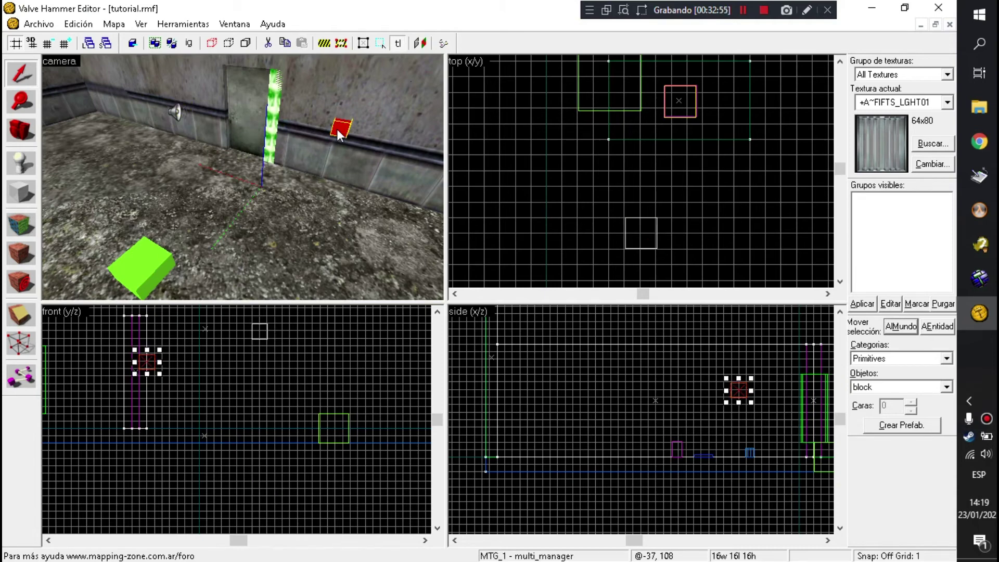
click(148, 267)
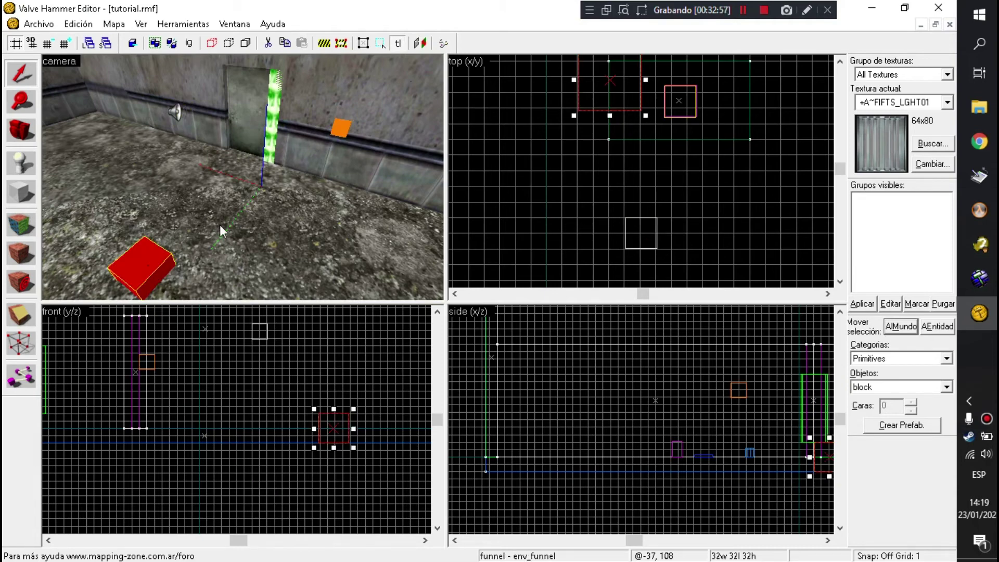
click(340, 129)
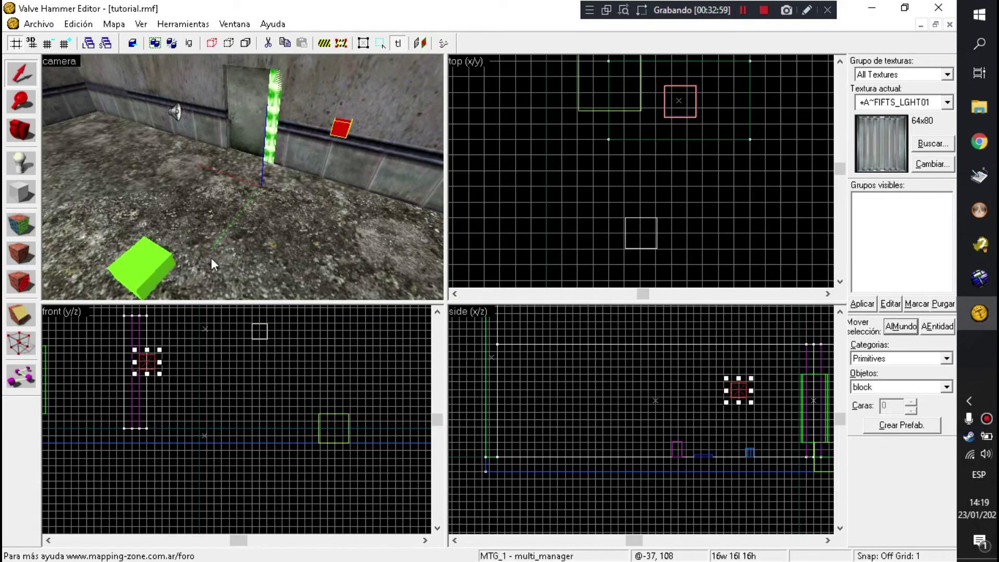
key(ctrl+z)
key(ctrl+z)
key(ctrl+z)
key(ctrl+z)
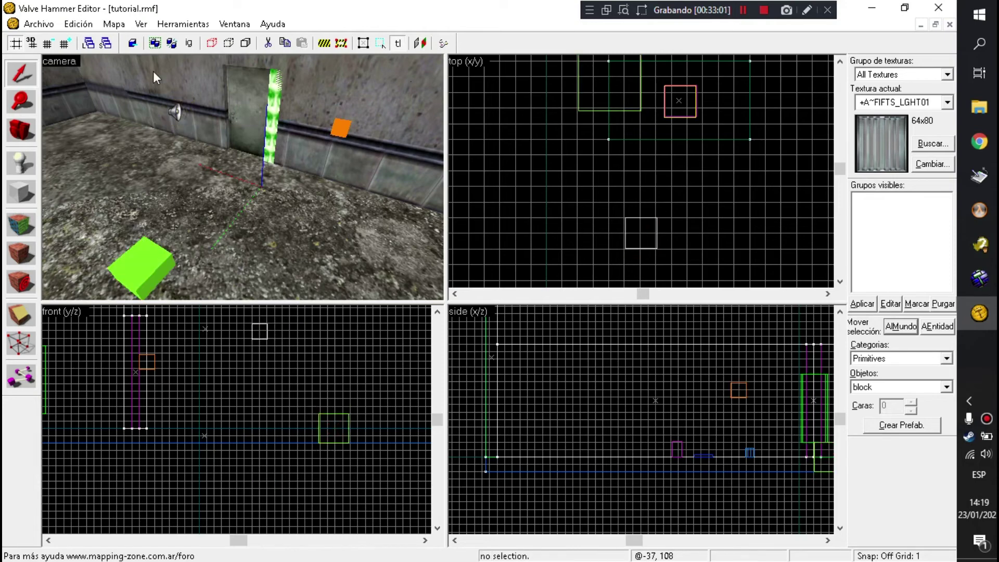
click(336, 131)
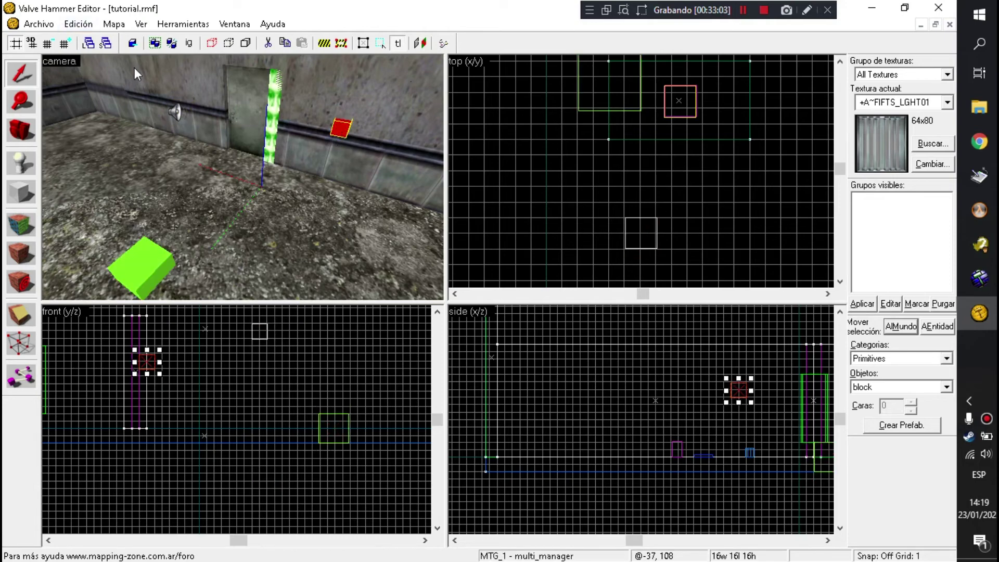
- Save the map file tutorial.rmf with its multi_manager setup
click(39, 24)
click(63, 86)
click(39, 24)
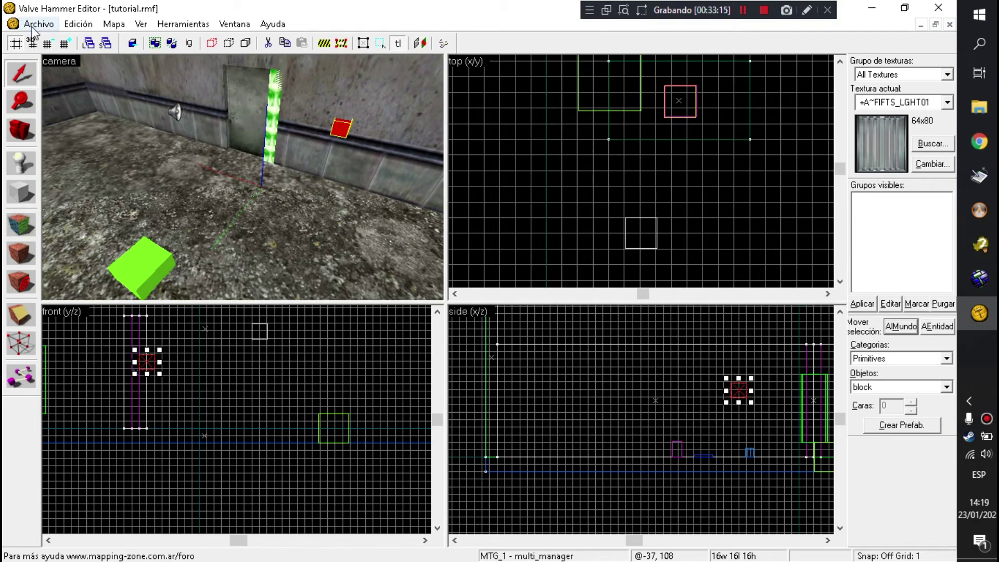
click(85, 89)
- Set the func_door's delay before close to 5 and close its properties
drag(213, 144, 243, 177)
click(243, 175)
key(alt+Return)
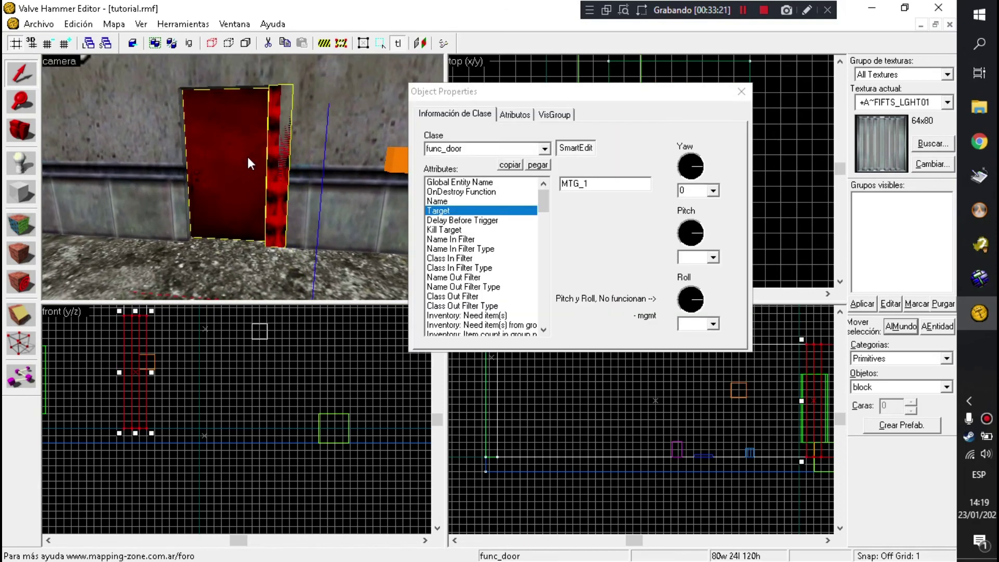
scroll(502, 263, down, 10)
scroll(502, 263, down, 6)
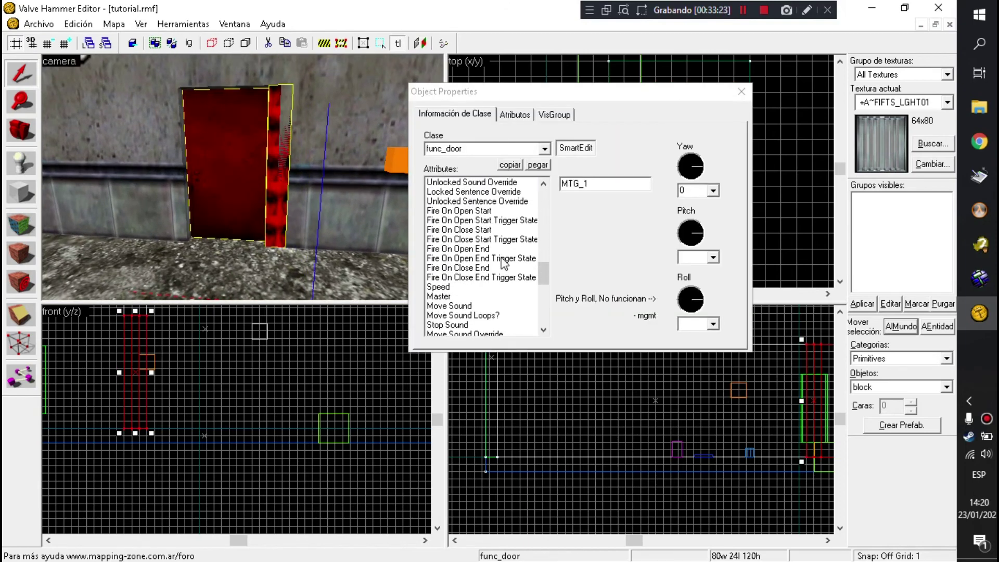
click(513, 239)
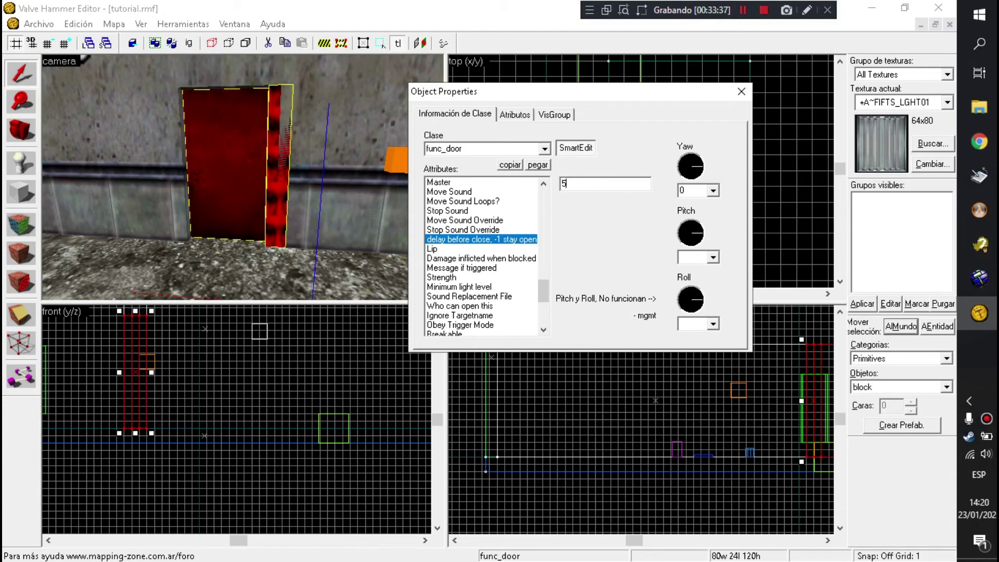
click(742, 92)
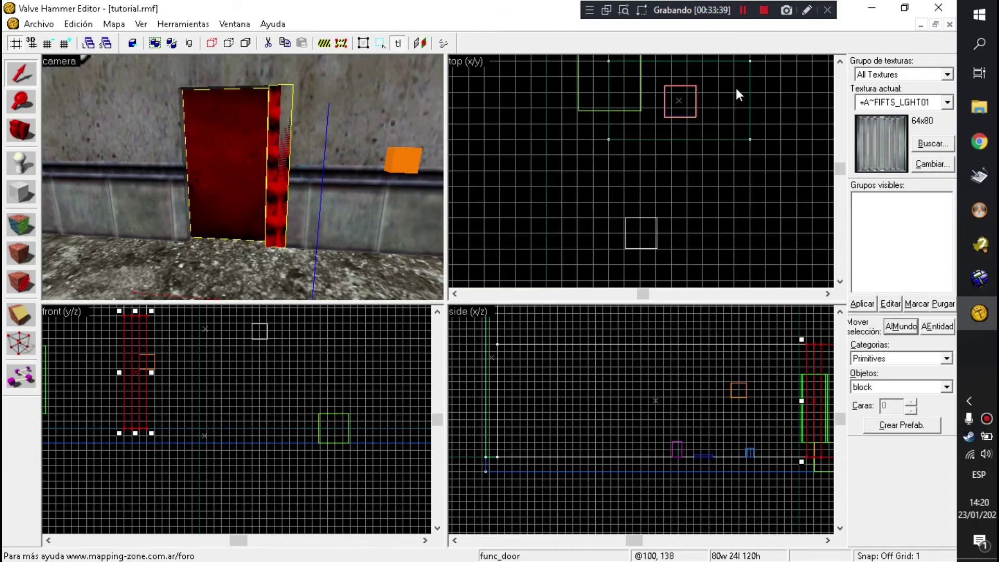
- Reopen the func_door's properties and check its USE Only flag and delay before close
click(39, 24)
key(Escape)
key(alt+Return)
click(515, 115)
click(476, 114)
click(515, 115)
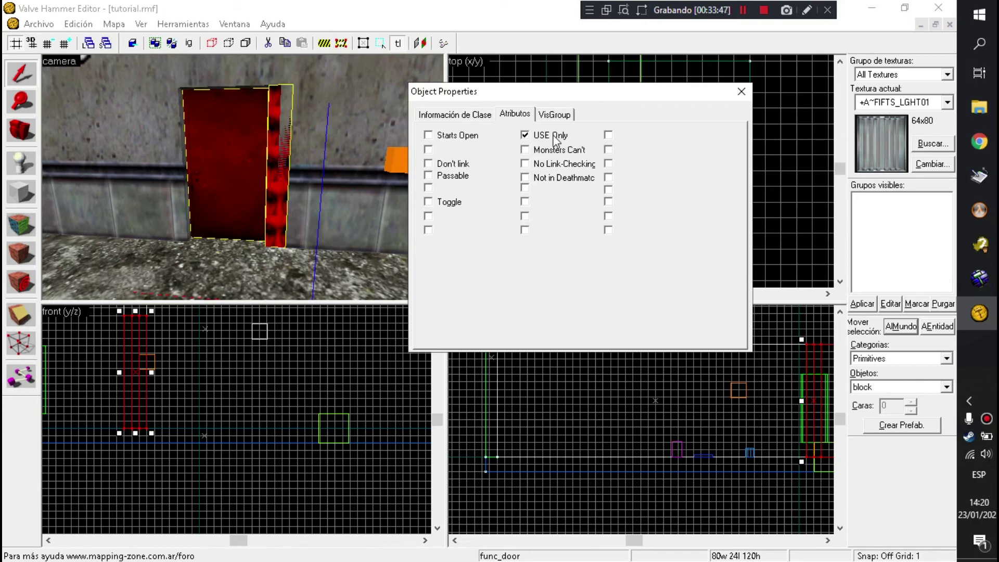
click(475, 119)
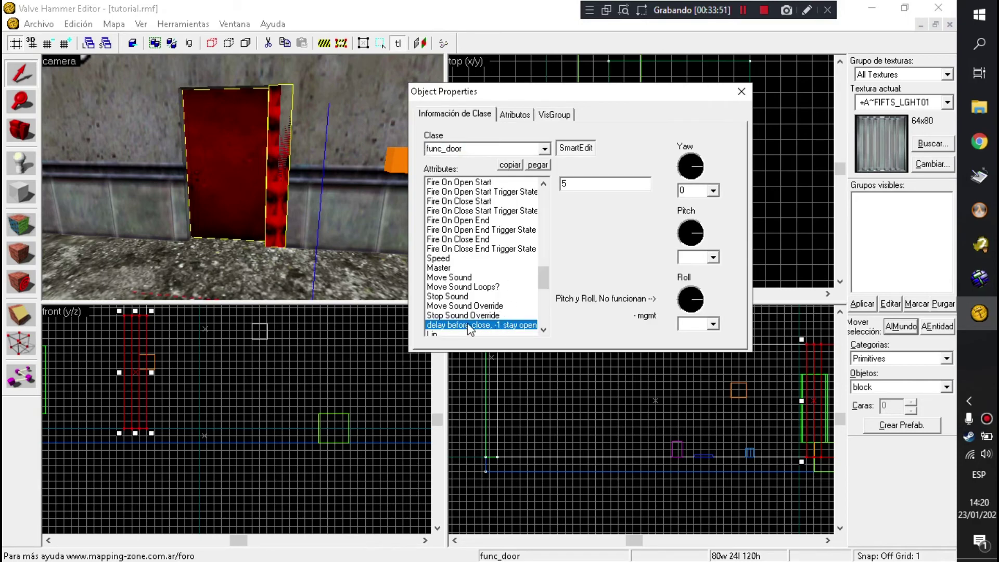
- Re-enter 5 as the func_door's delay before close, then recheck the flags and close the properties
click(576, 182)
text(5)
click(515, 113)
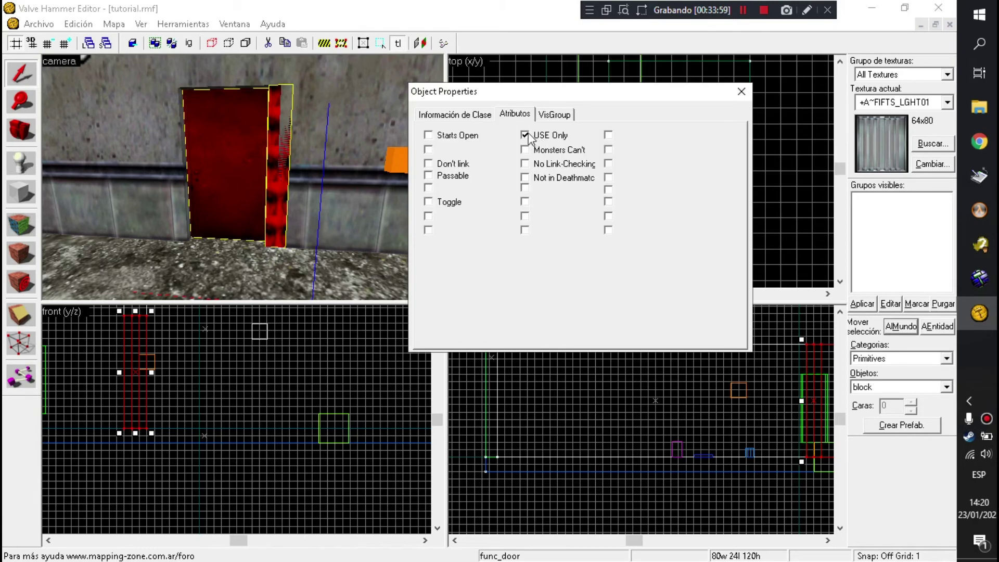
click(480, 115)
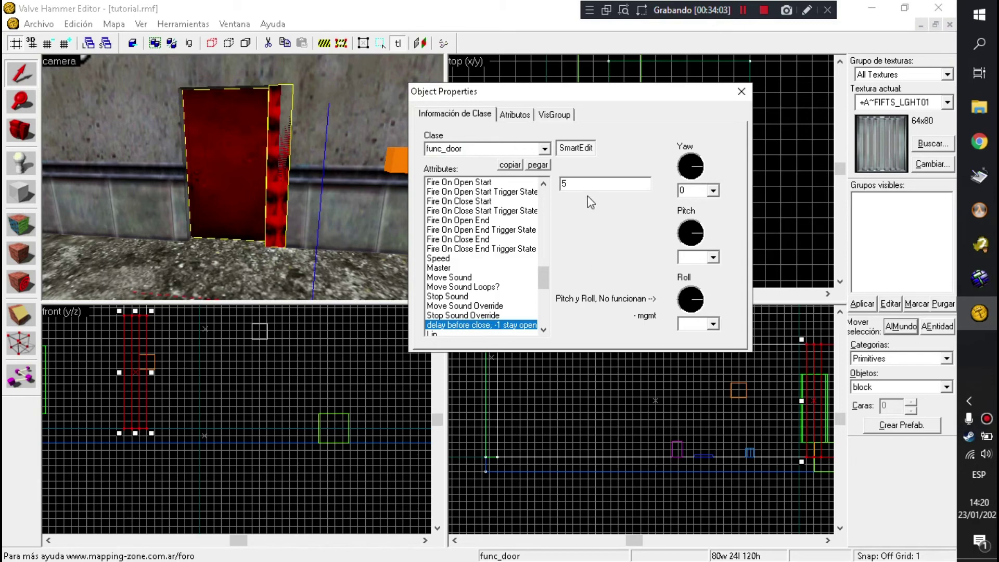
click(522, 115)
click(458, 116)
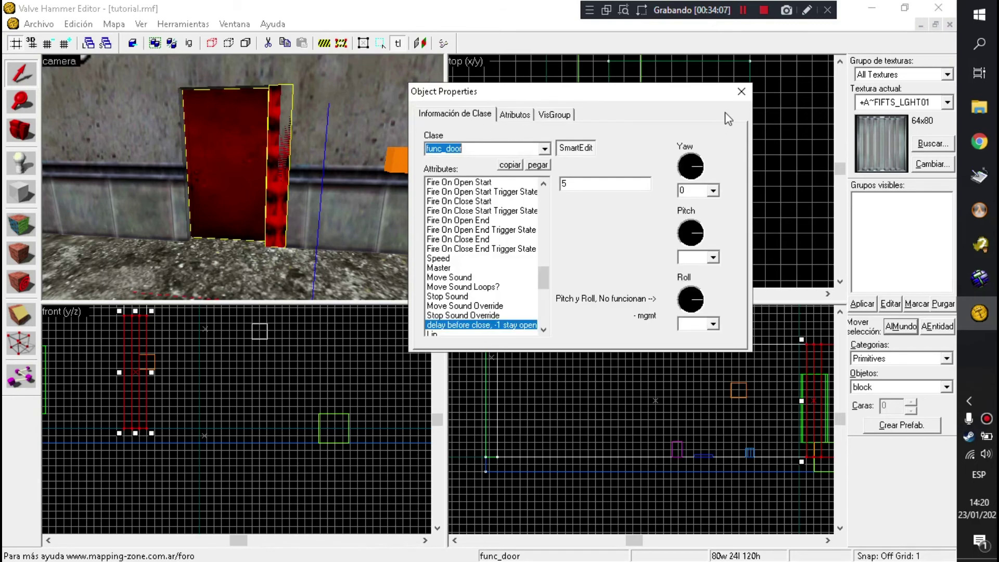
click(742, 91)
- Save the map with the finished door settings
click(38, 24)
click(58, 89)
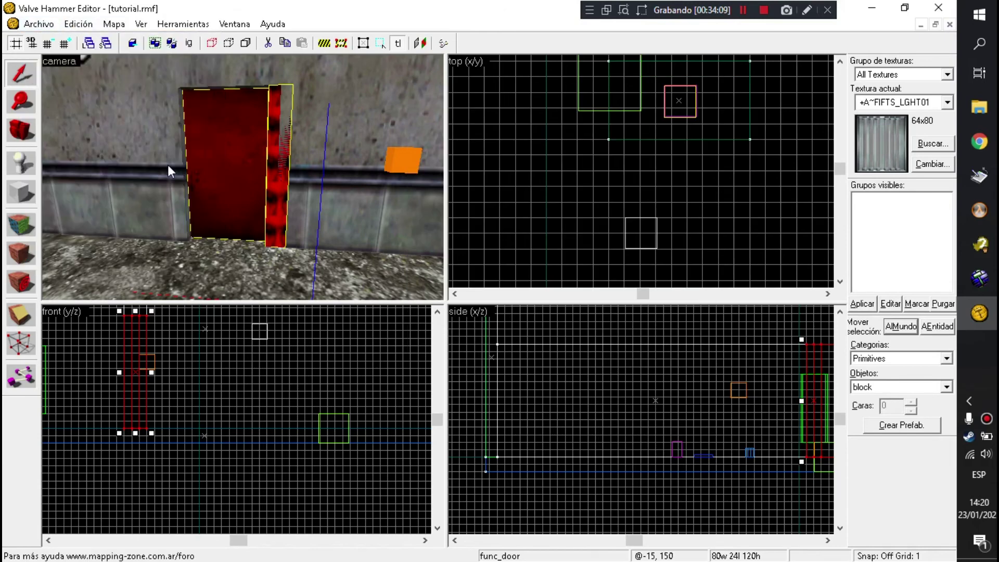
key(Down)
key(Right)
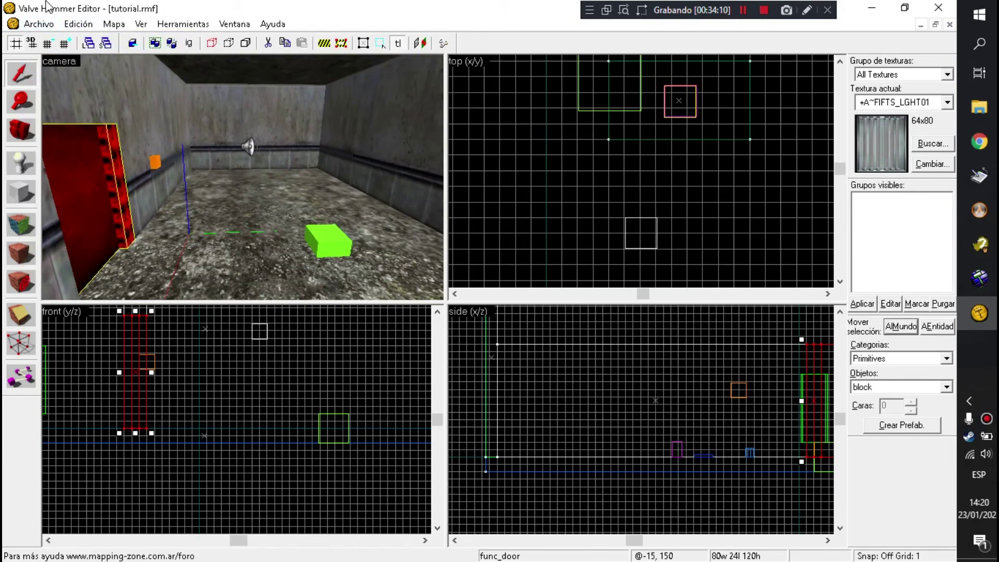
click(38, 24)
click(76, 88)
key(Left)
key(Up)
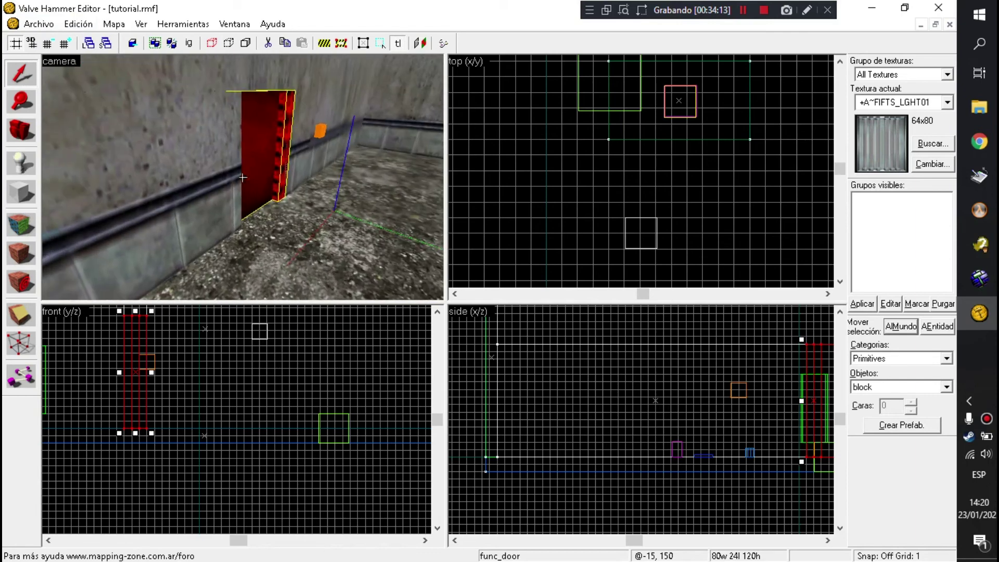
key(Down)
key(Right)
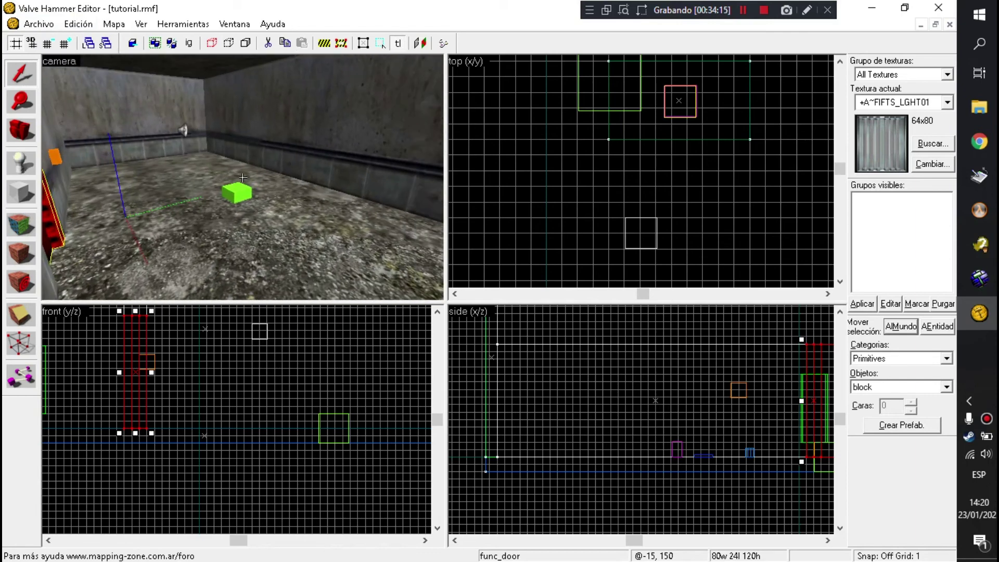
key(Right)
click(39, 24)
click(83, 89)
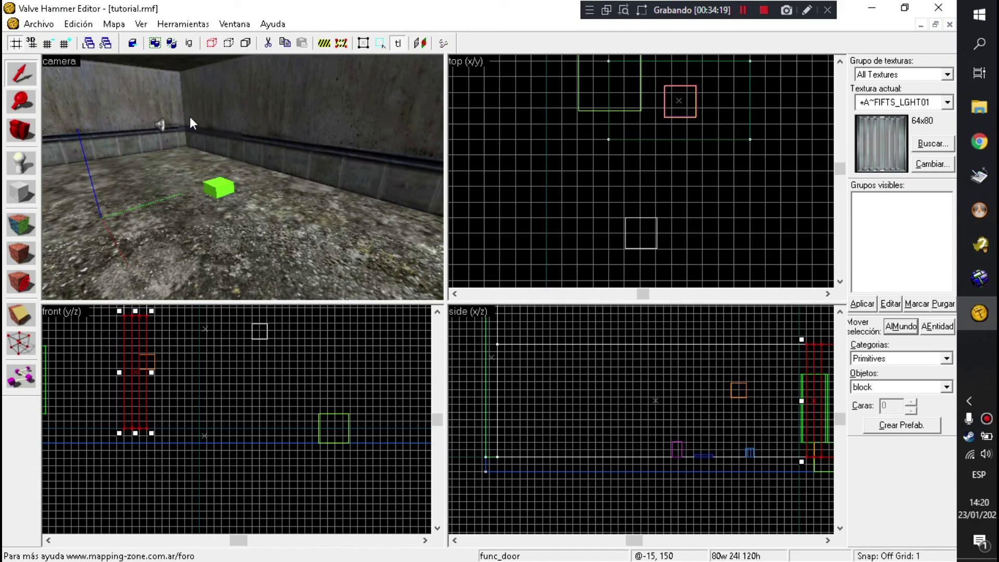
click(39, 24)
click(67, 89)
- Export the map as tutorial.map into the Tutorial folder
click(39, 24)
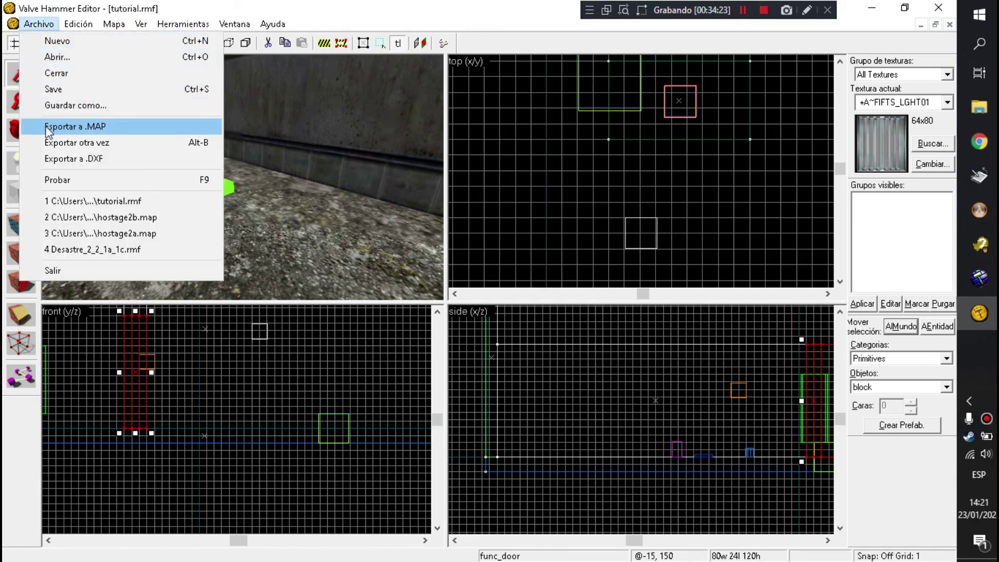
click(111, 127)
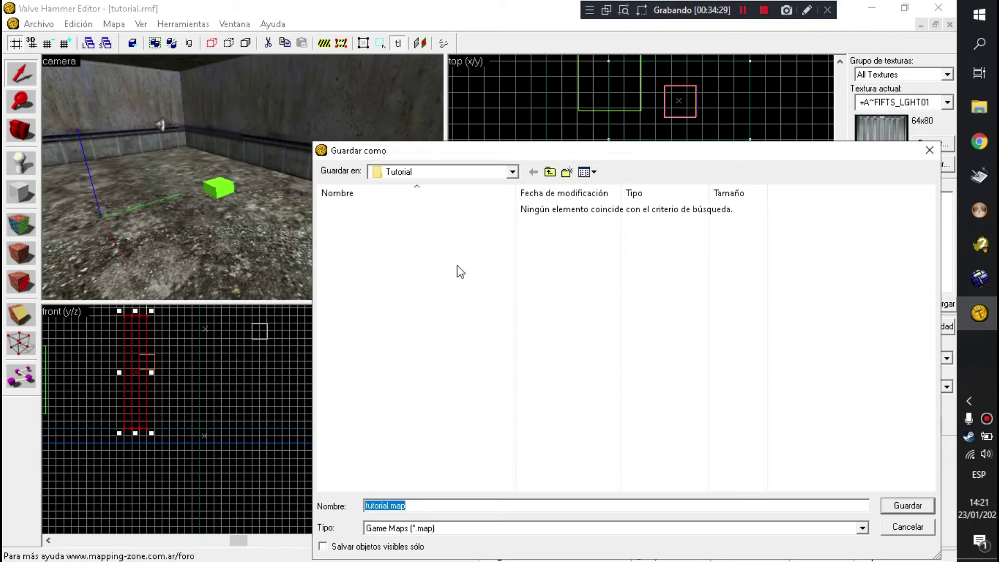
key(Return)
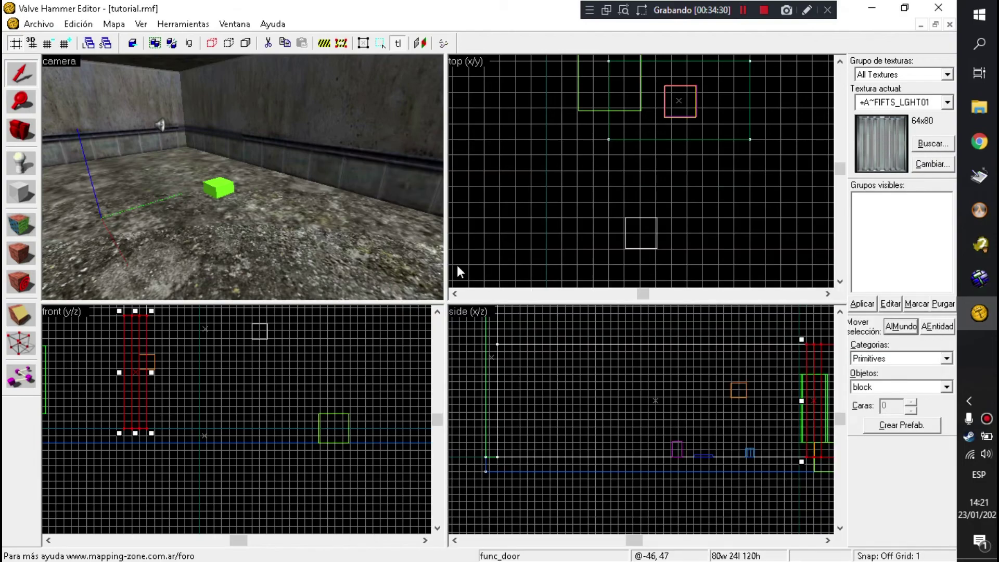
- Close the map editor, switch to Batch Compiler and show the CSG stage settings
click(939, 7)
click(980, 177)
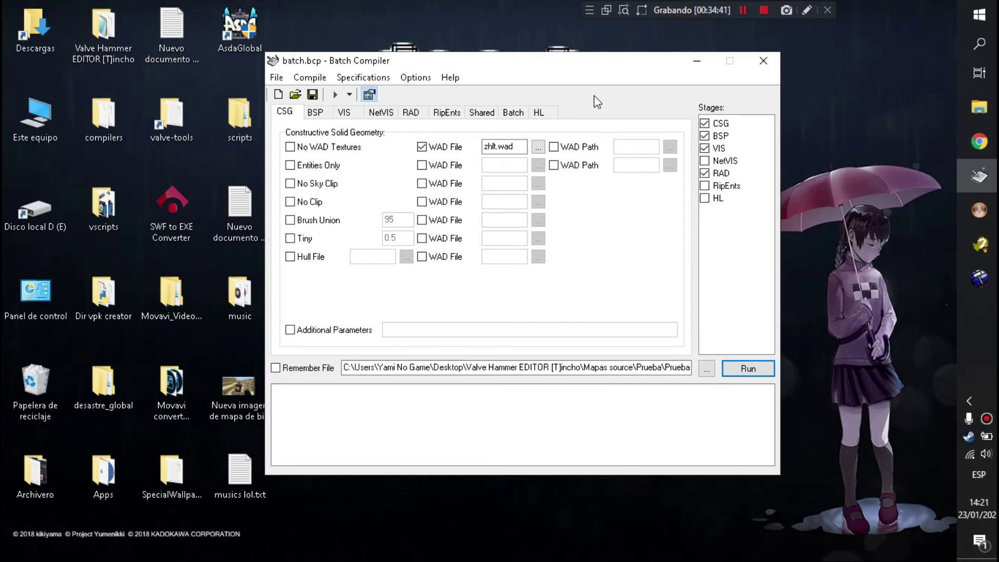
click(318, 114)
click(296, 115)
- Choose the exported tutorial.map from the Mapas compilados\Tutorial folder as the file to compile
click(711, 369)
click(707, 371)
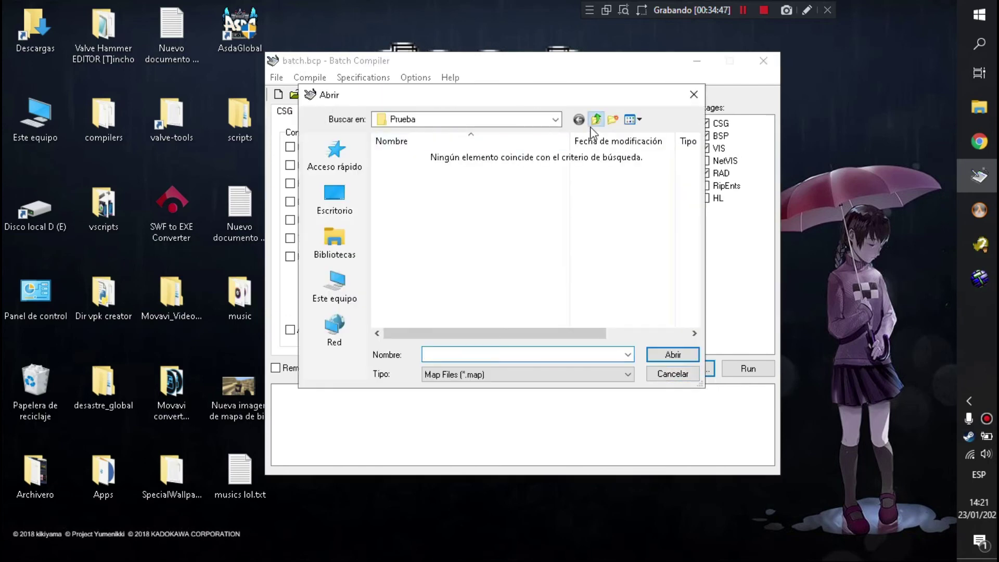
click(595, 120)
click(596, 120)
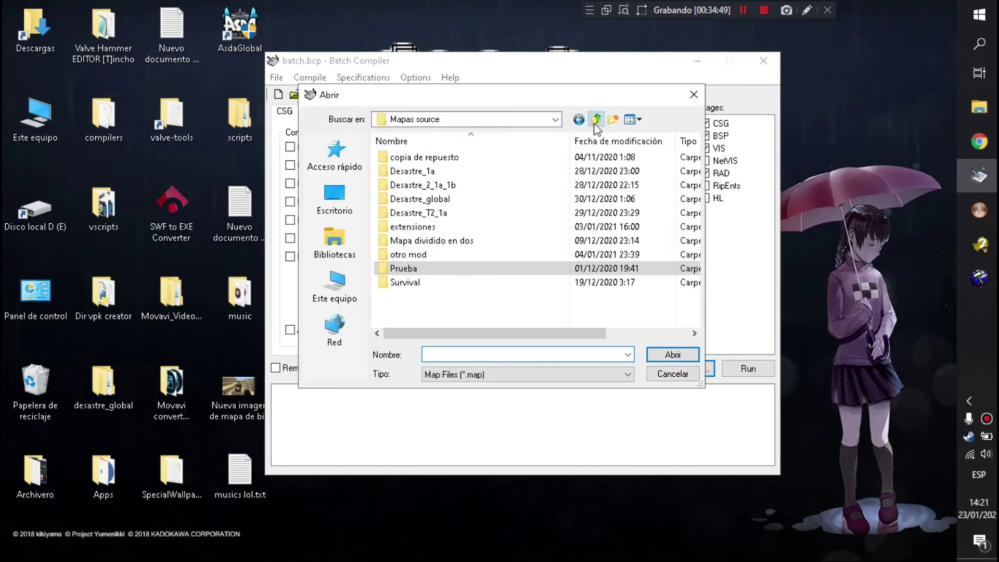
double_click(464, 190)
scroll(486, 219, down, 10)
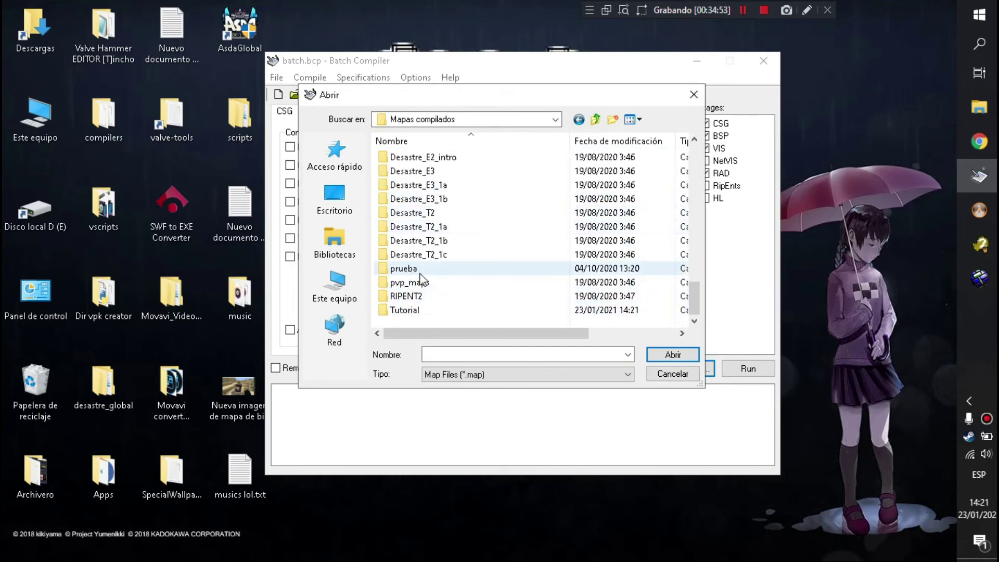
double_click(411, 311)
double_click(414, 158)
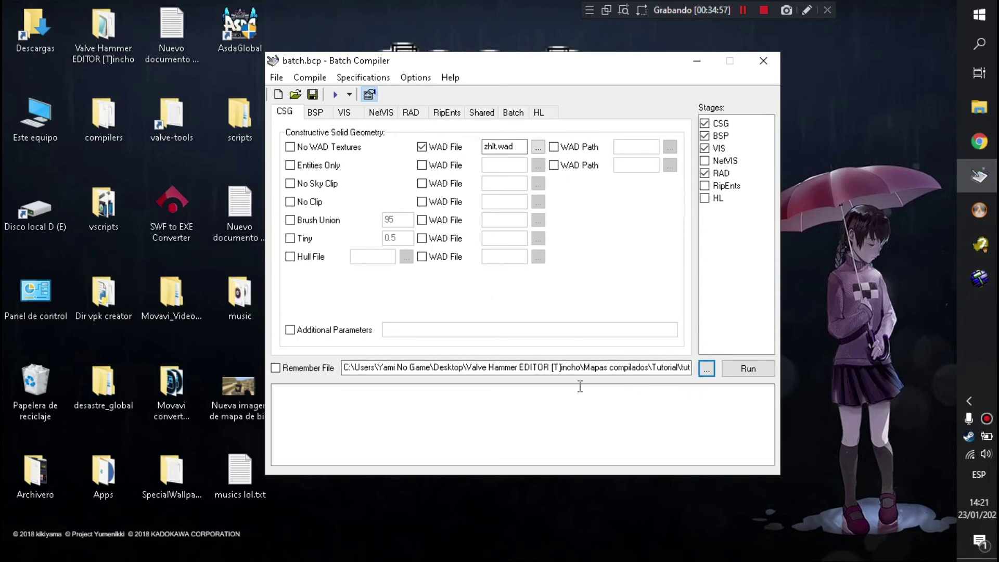
- Check the VIS stage's Fast option and return to the CSG settings
click(348, 115)
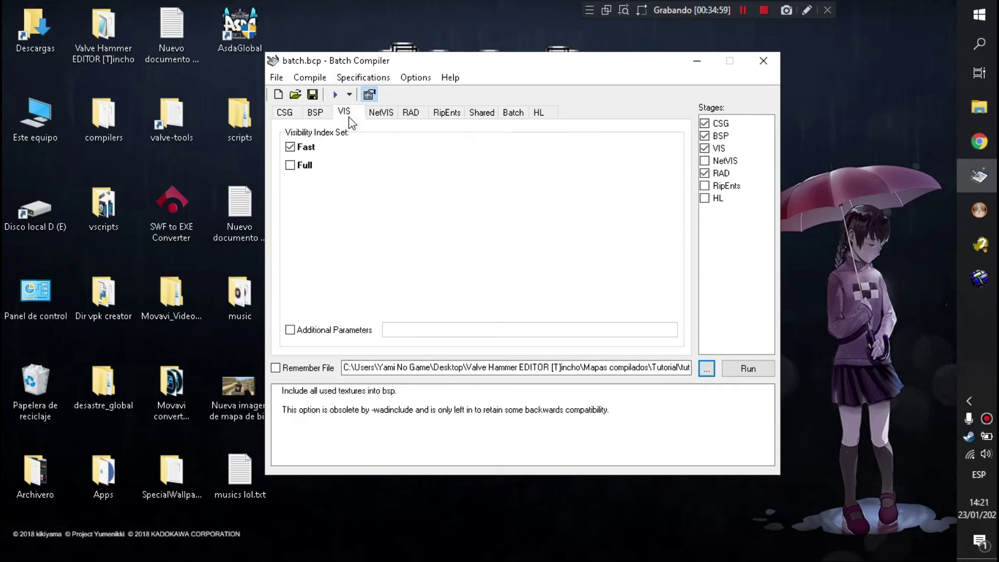
click(290, 148)
click(290, 146)
click(285, 112)
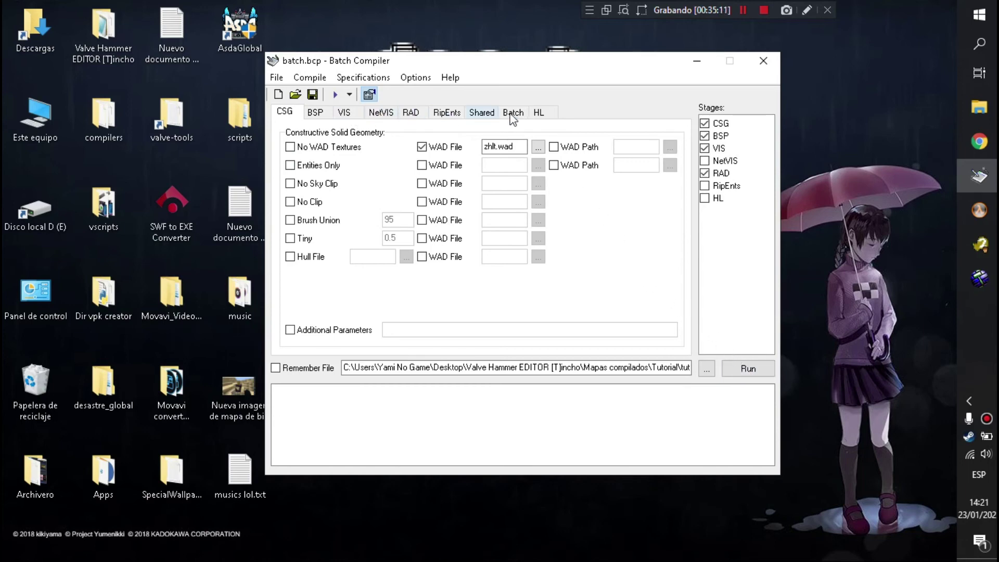
- Turn off the VIS stage's Fast option and run the compile of tutorial.map
click(344, 112)
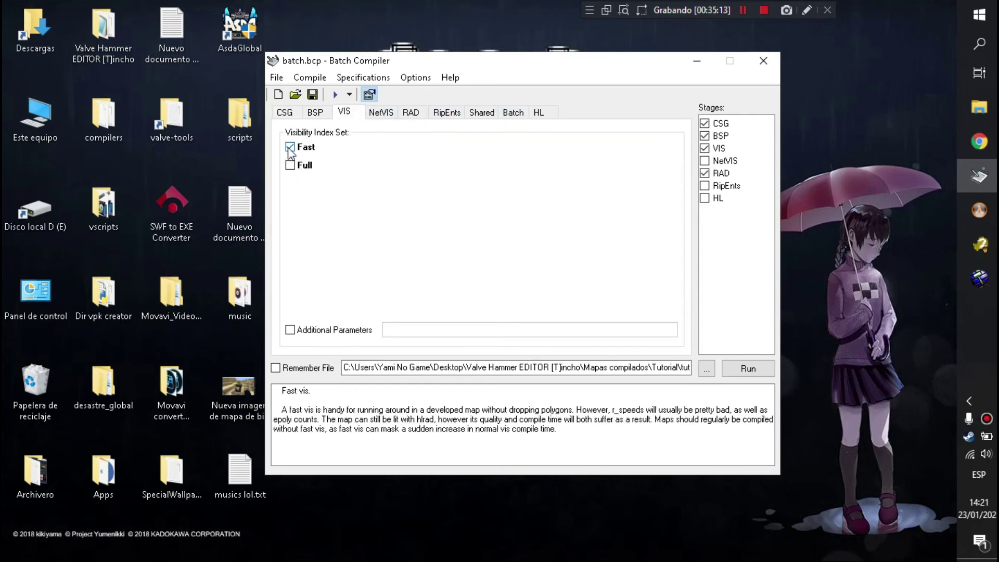
click(290, 165)
click(293, 148)
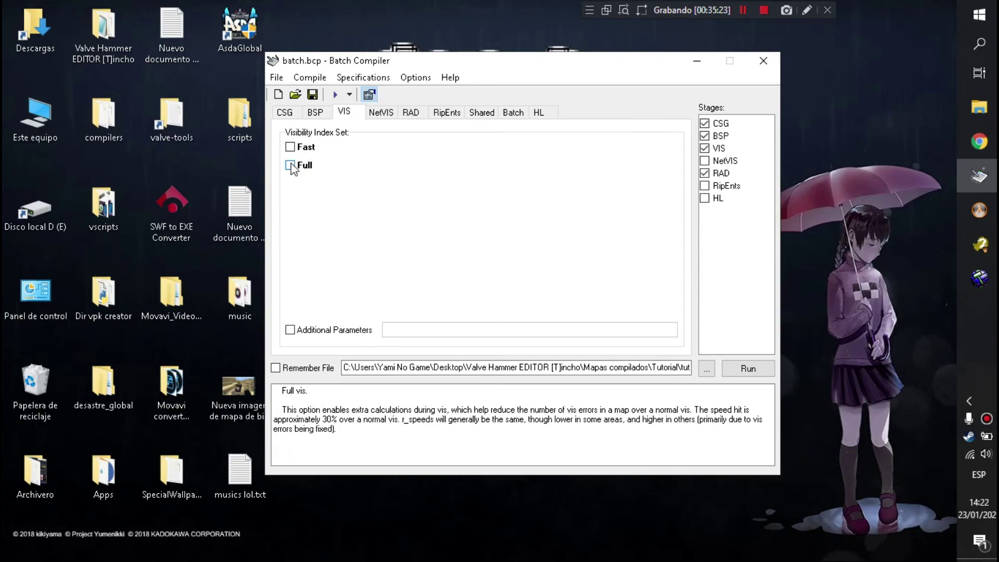
click(291, 165)
click(285, 112)
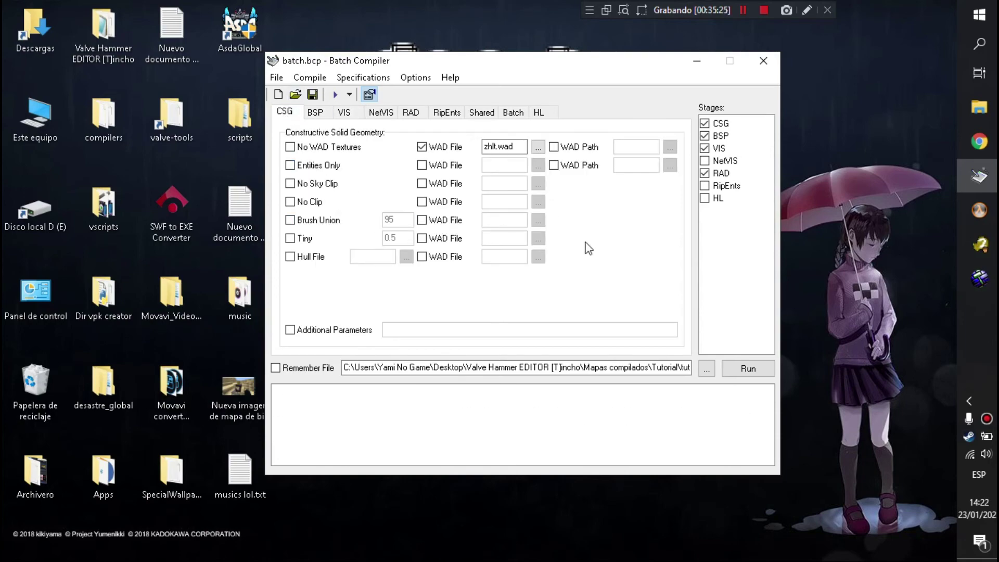
click(761, 367)
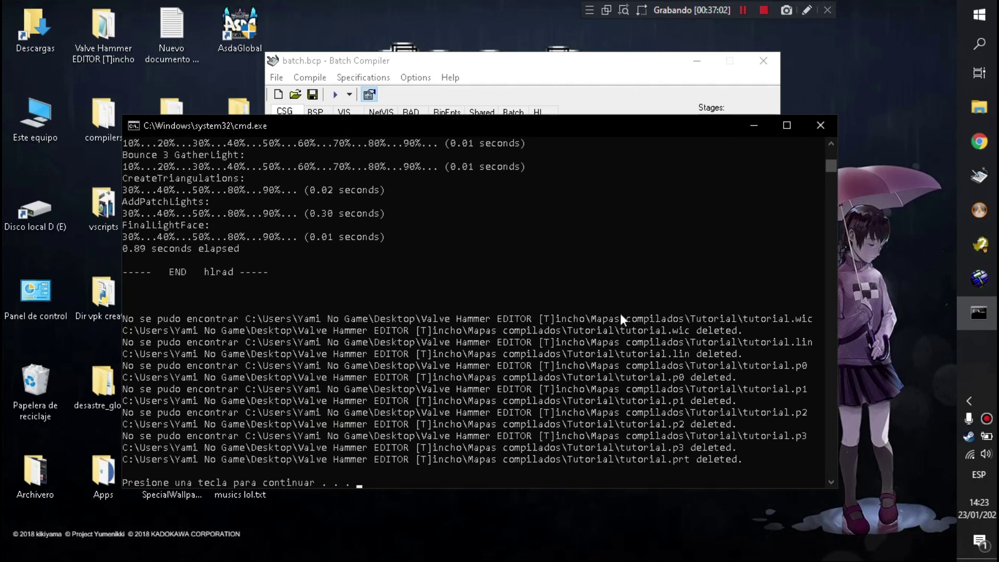
- Review the file cleanup messages at the end of the compile console, and close the console and Batch Compiler
drag(133, 331, 577, 454)
click(611, 437)
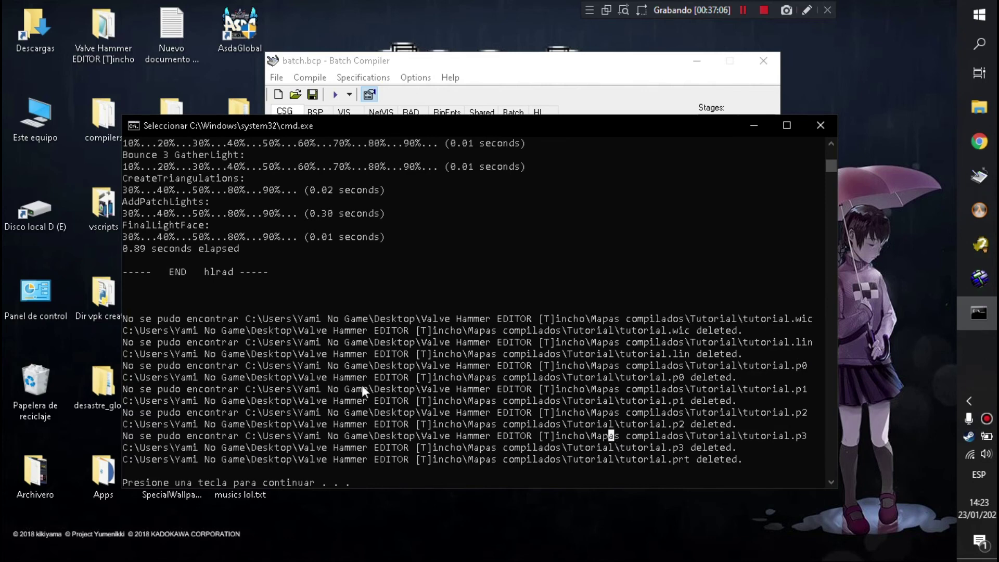
drag(124, 319, 757, 461)
click(173, 342)
key(Return)
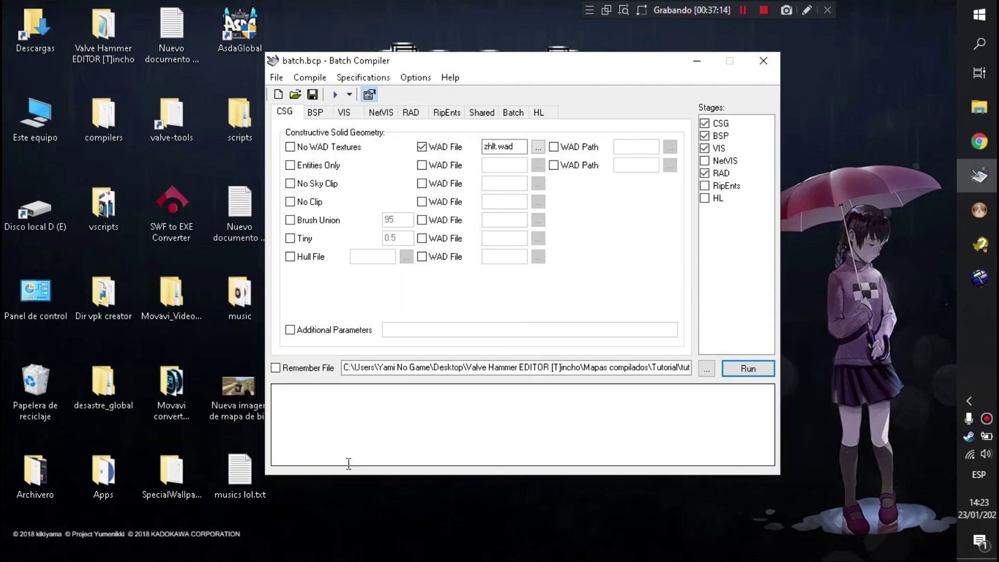
click(763, 61)
click(490, 307)
right_click(479, 145)
click(432, 159)
- Open the Mapas compilados\Tutorial folder inside Valve Hammer EDITOR [T]incho and inspect tutorial.bsp and tutorial.ext
double_click(124, 38)
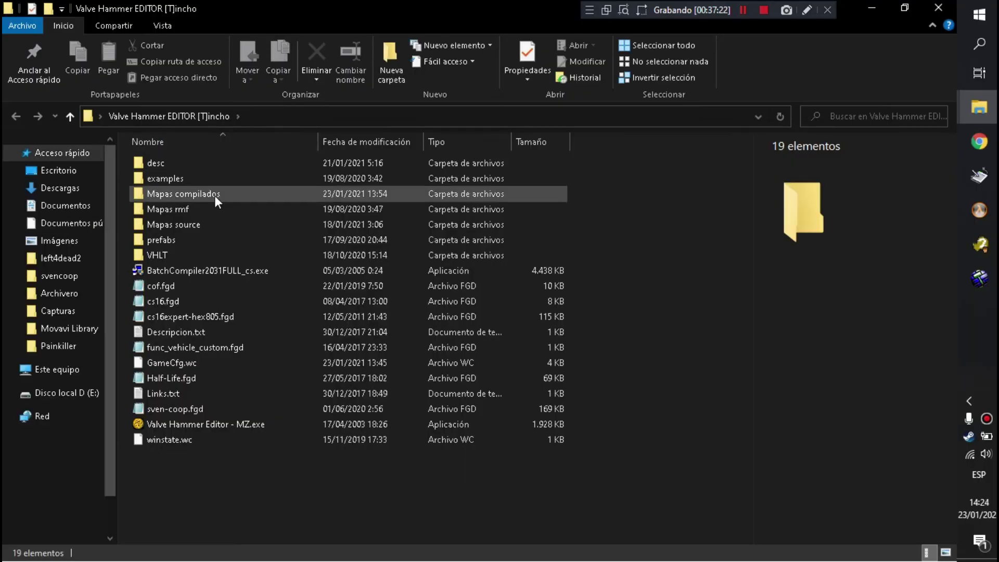
double_click(215, 196)
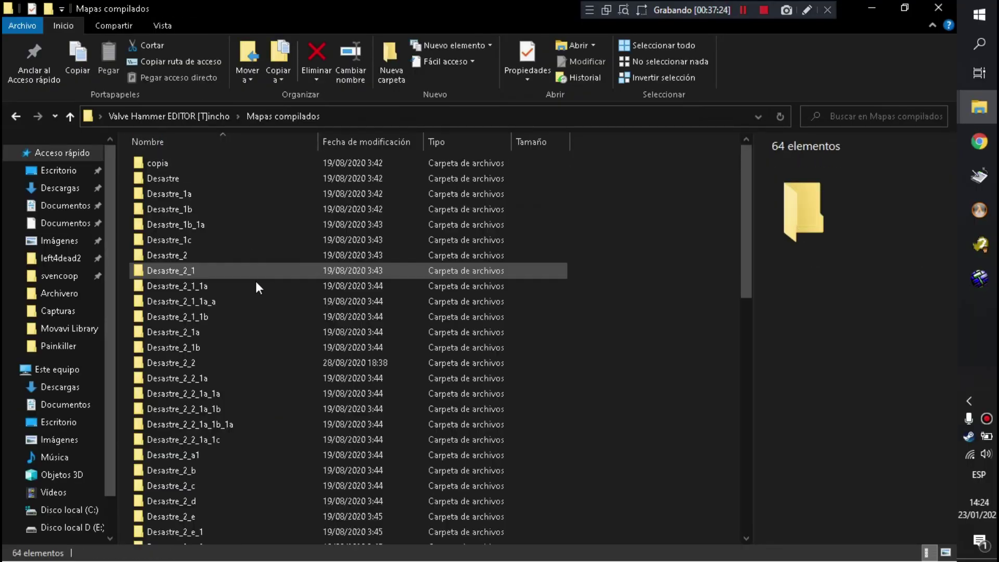
scroll(261, 328, down, 7)
scroll(261, 328, down, 6)
click(182, 501)
double_click(182, 503)
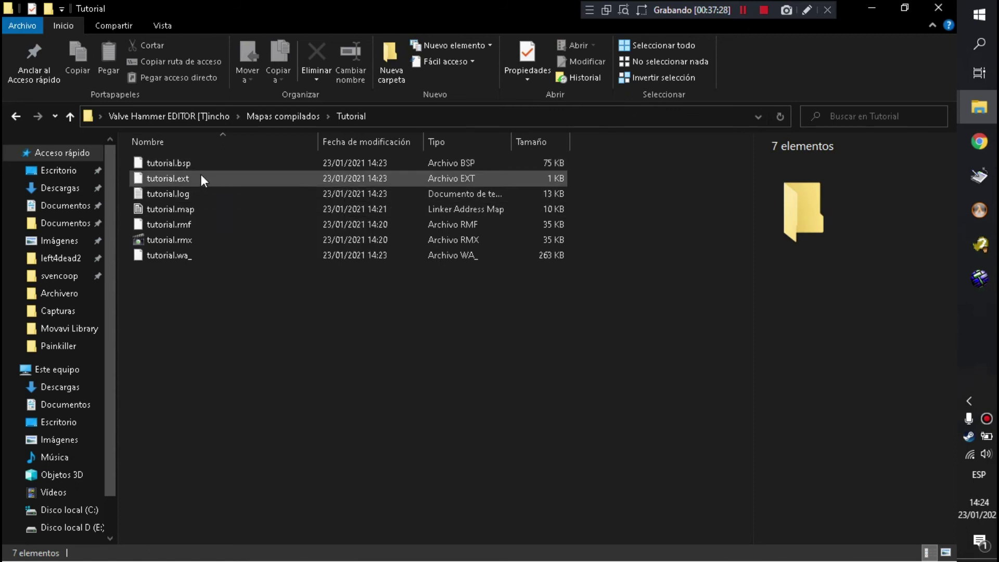
mouse_move(198, 166)
mouse_down()
mouse_move(177, 166)
mouse_move(192, 165)
mouse_up()
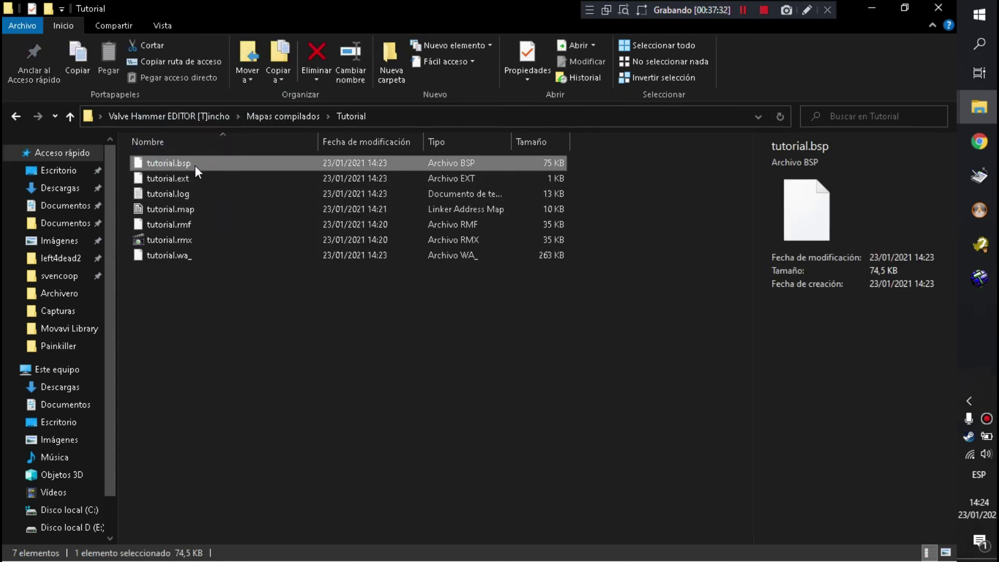
click(192, 181)
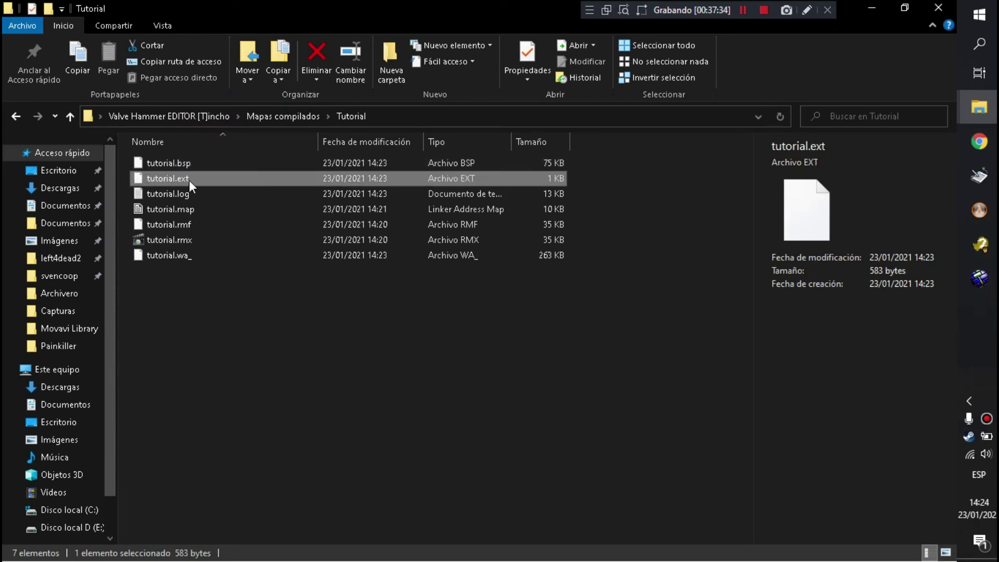
- Duplicate tutorial.log in the Tutorial folder and rename the copy as tutorial.err
click(180, 193)
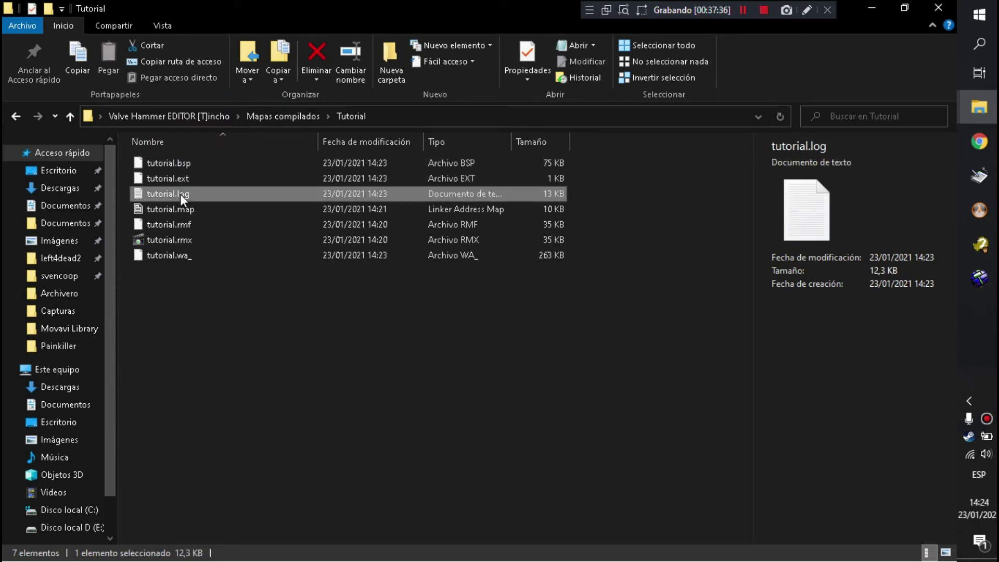
key(ctrl+c)
key(ctrl+v)
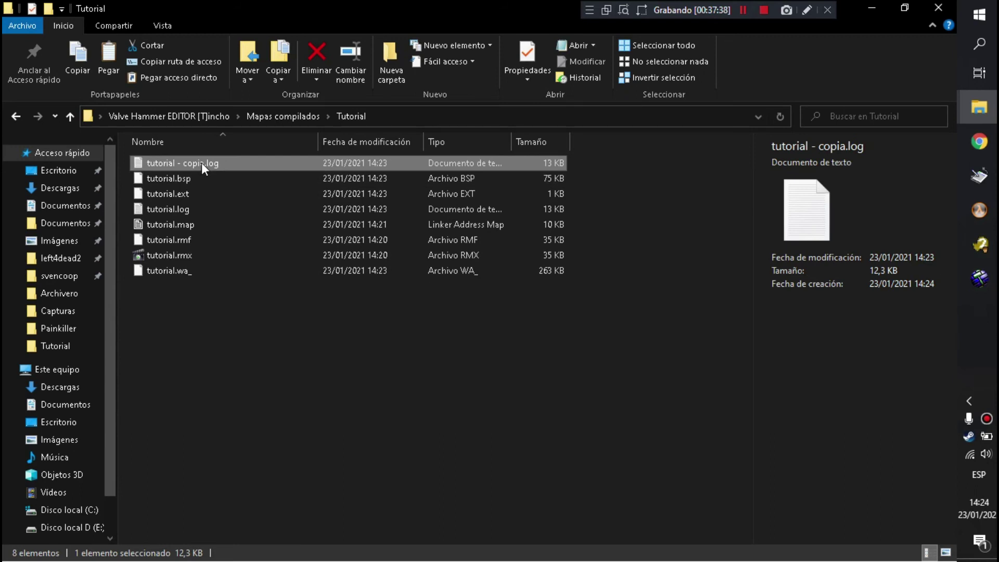
click(217, 162)
drag(220, 163, 190, 165)
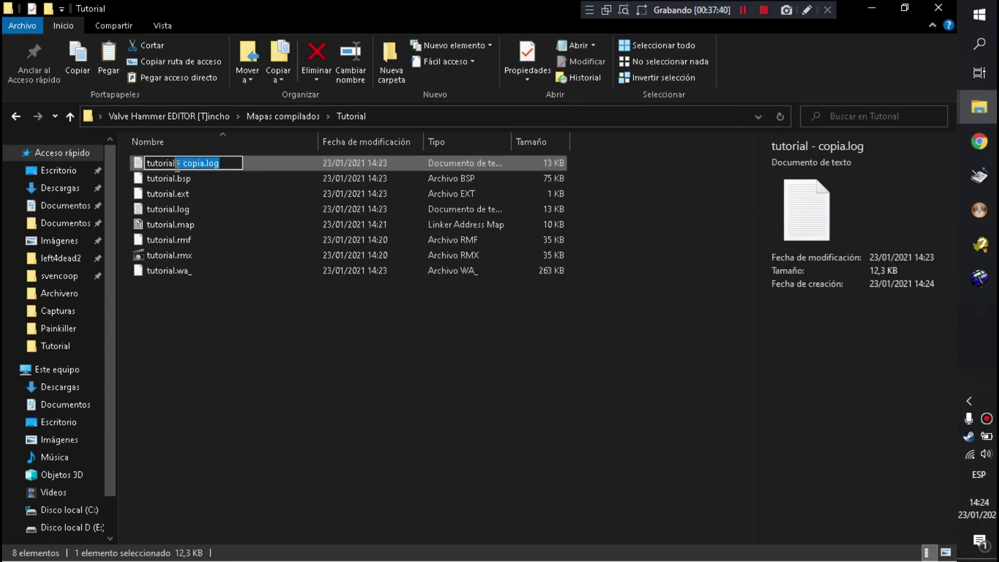
text(.err)
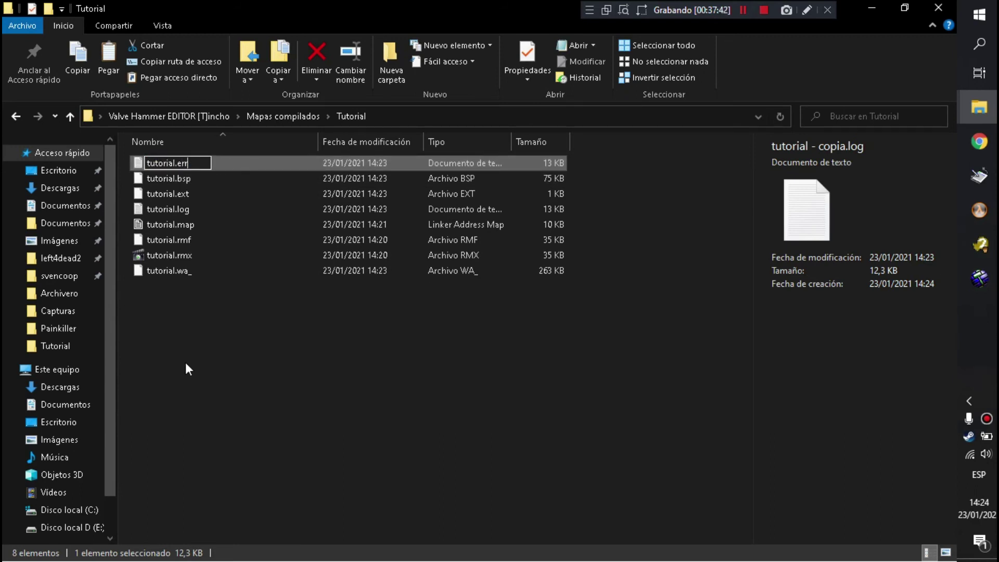
key(Return)
click(574, 292)
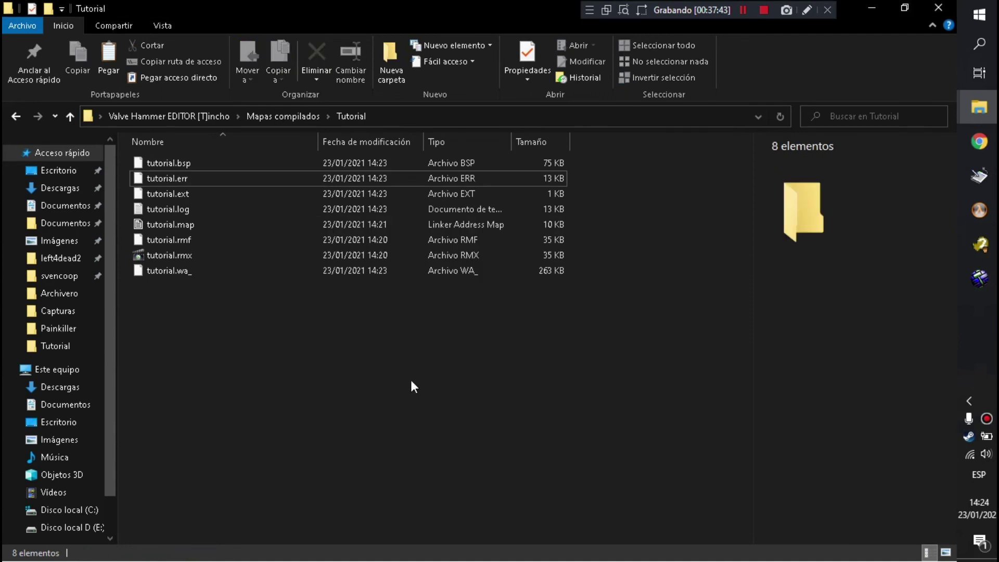
- Delete tutorial.err from the Tutorial folder
click(182, 179)
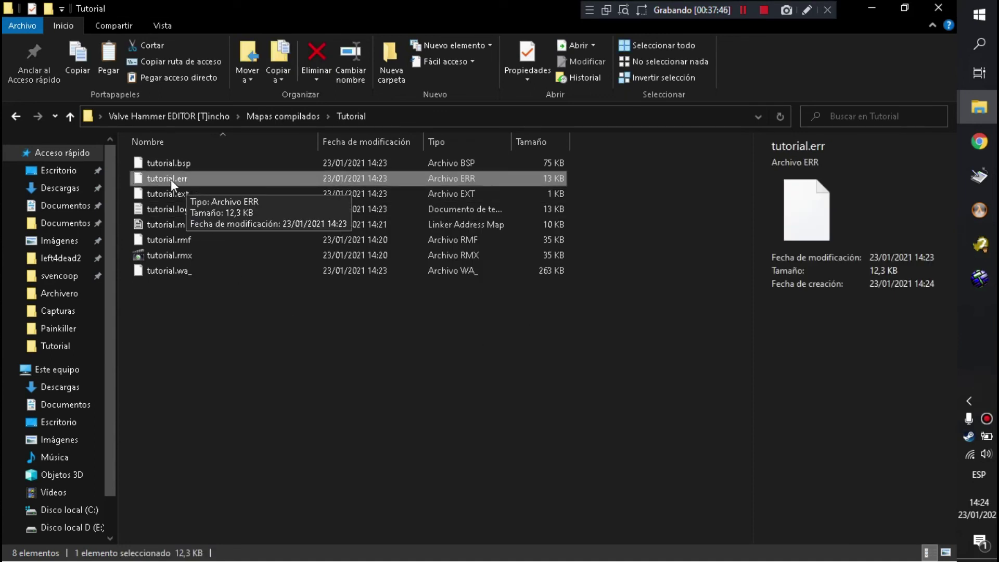
drag(198, 180, 316, 76)
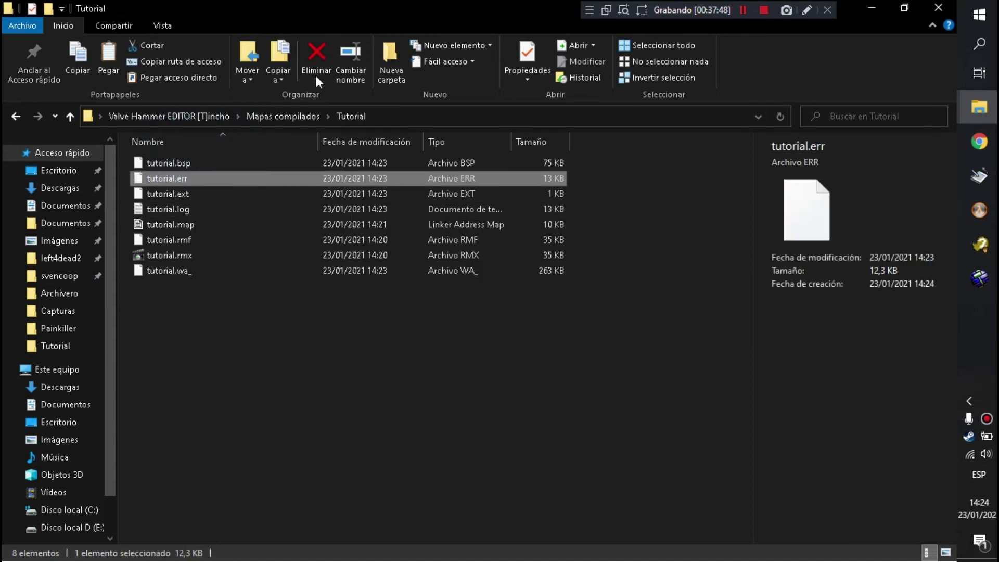
click(324, 51)
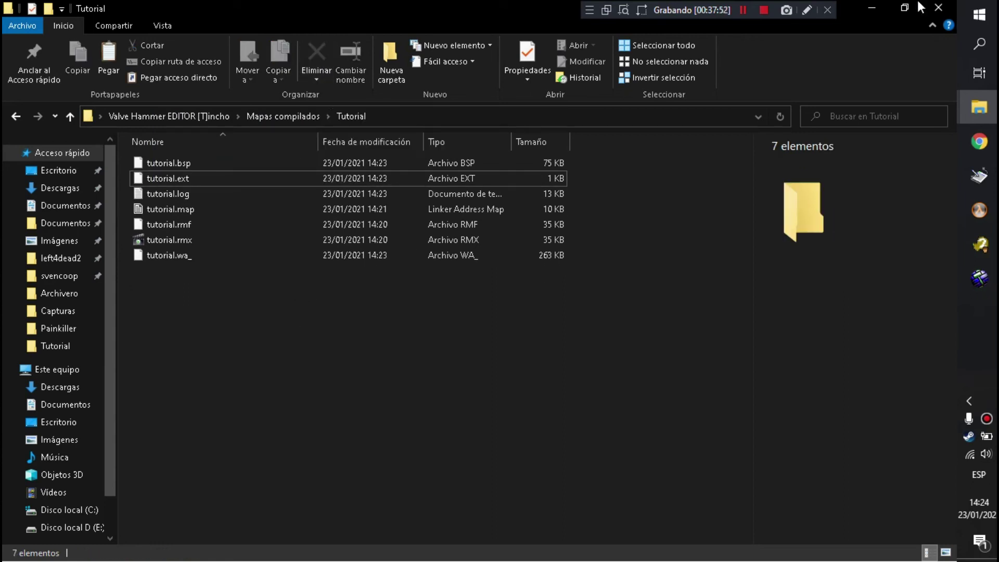
- Highlight the compiled tutorial.bsp file and minimise the folder window
click(188, 163)
drag(232, 162, 291, 151)
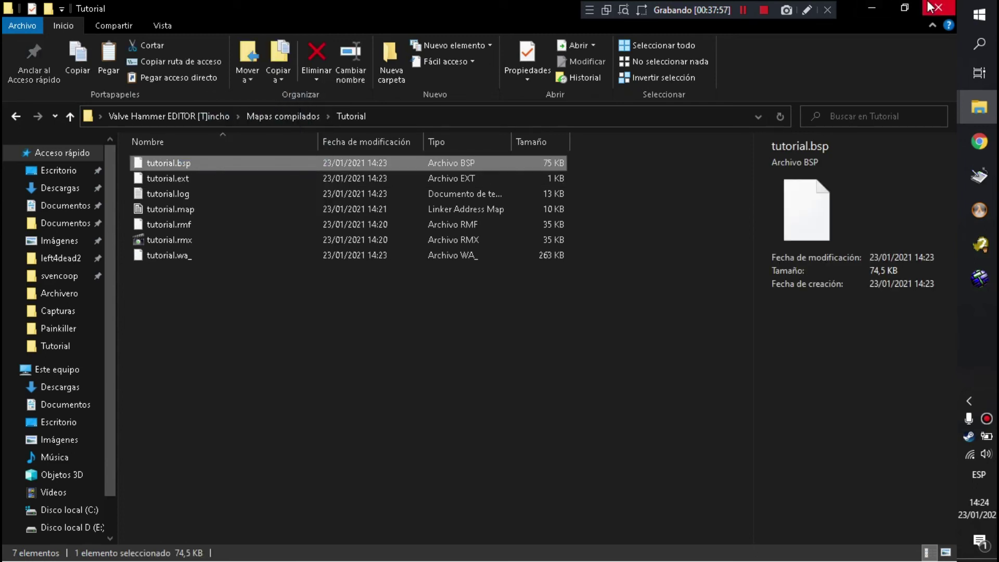
click(876, 7)
- Launch Valve Hammer Editor from the desktop and open the recent tutorial.rmf with the Svencoop v5 configuration
right_click(830, 203)
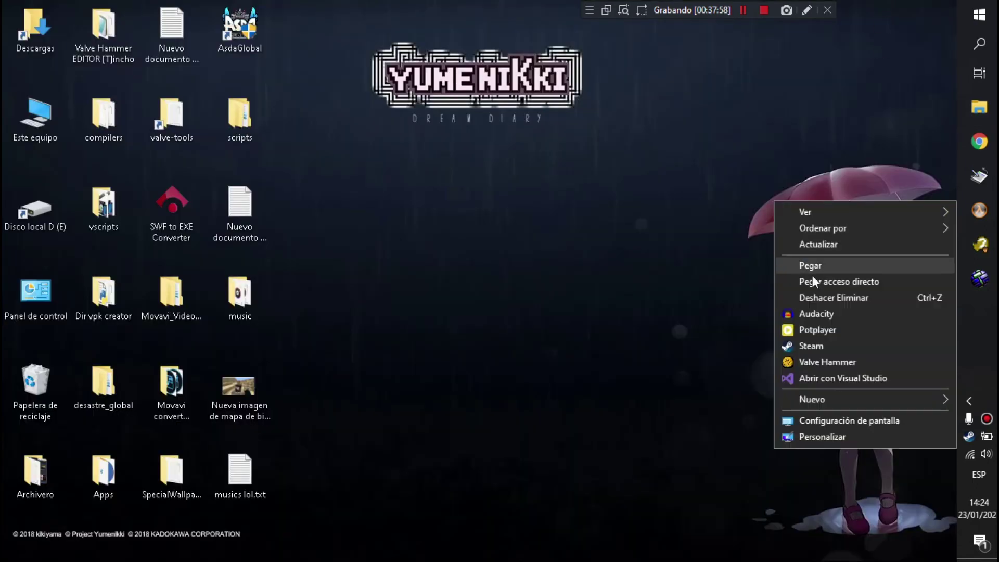
click(824, 362)
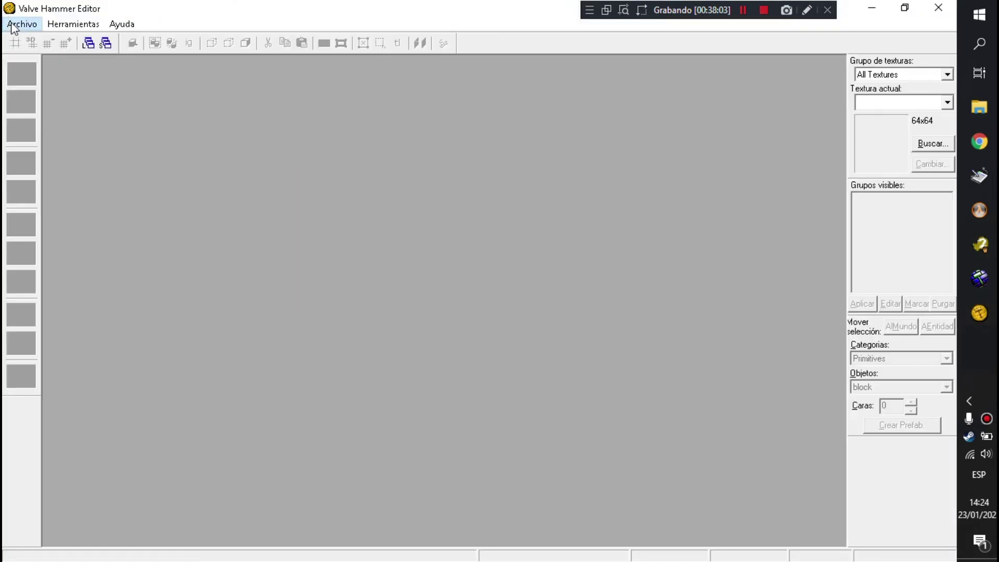
click(11, 24)
click(86, 78)
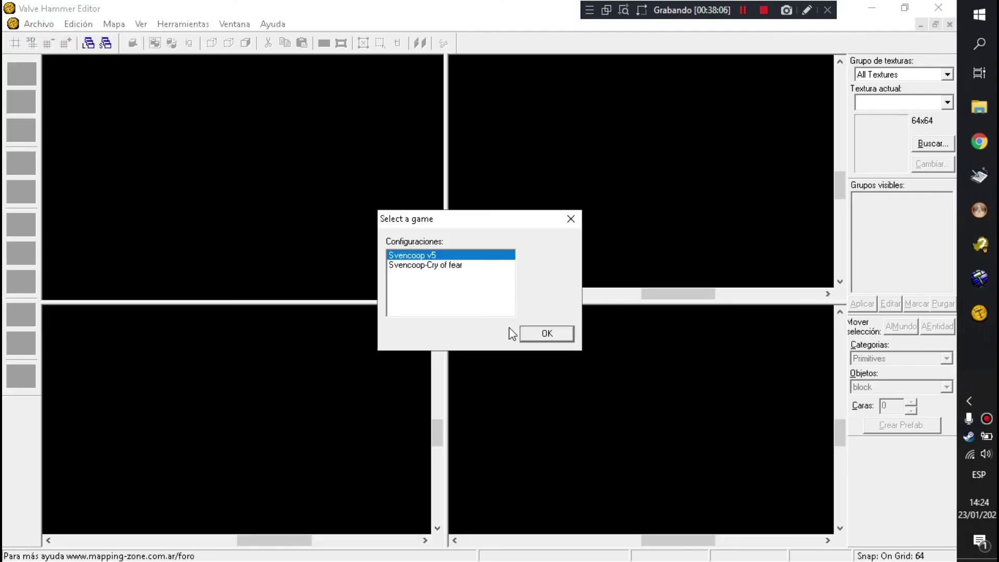
click(532, 339)
- Look around the tutorial map in the 3D camera view and close the map
key(z)
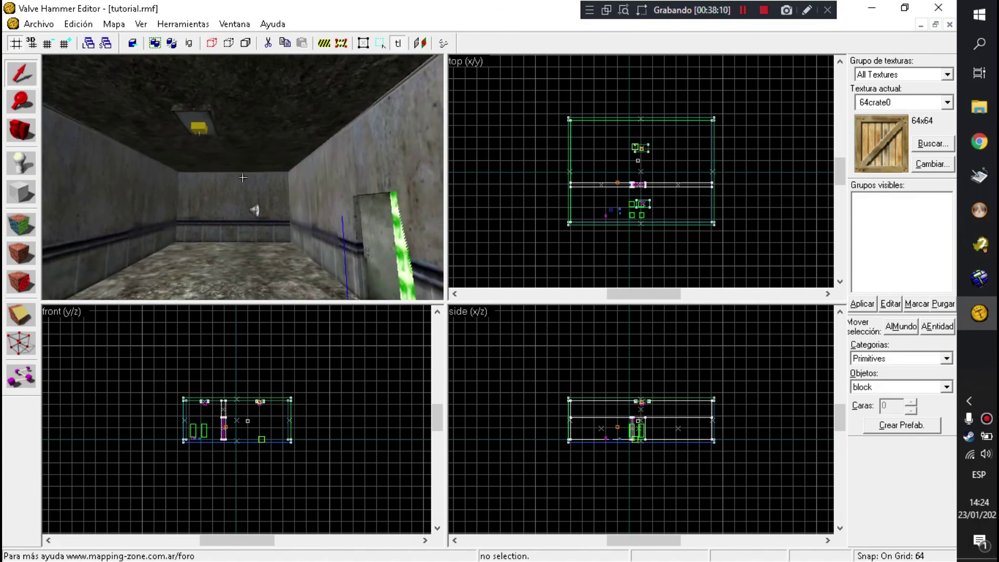
key(w)
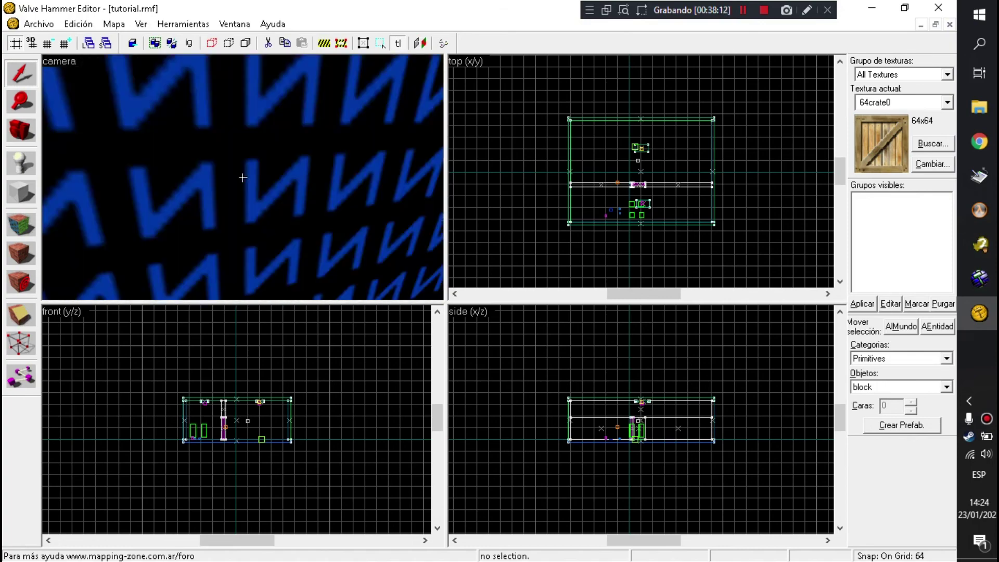
click(950, 24)
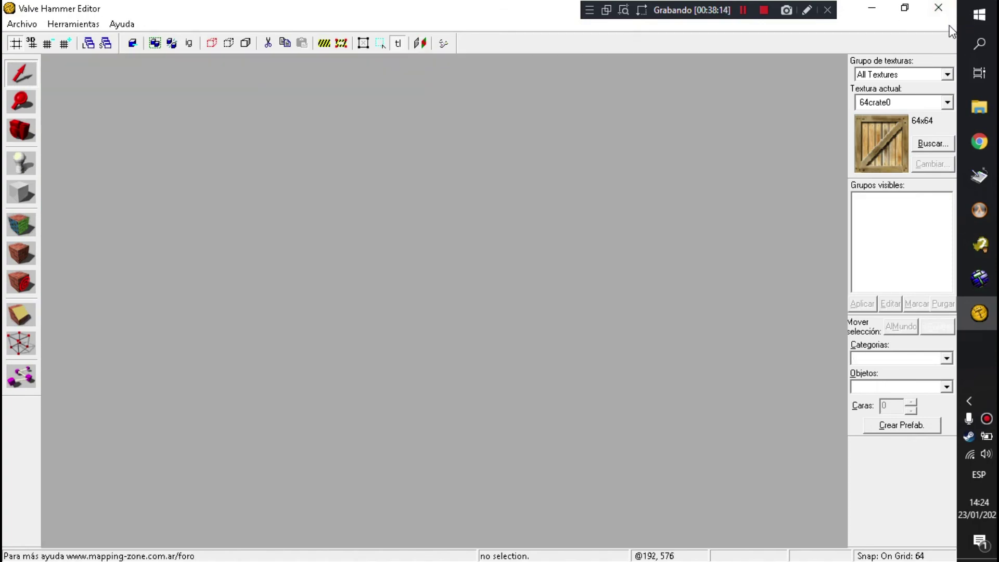
click(22, 24)
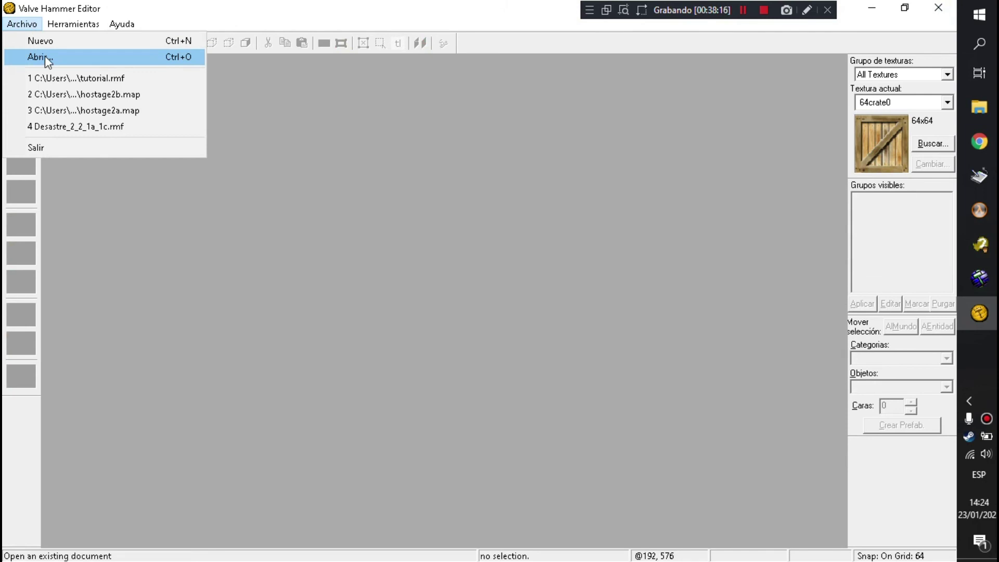
click(79, 110)
click(546, 237)
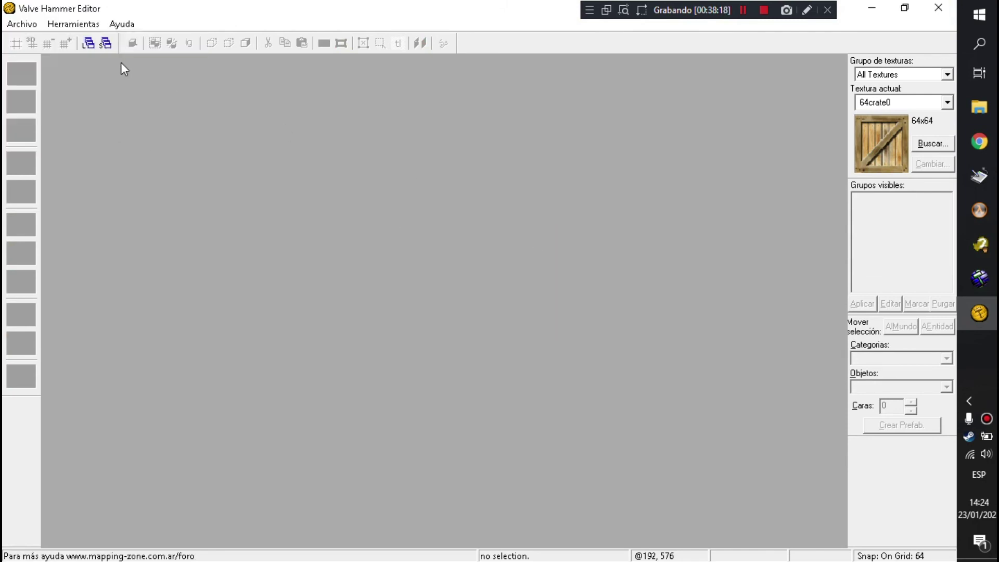
- Browse to the map Desastre_E2_1f.rmf and open it in the editor
click(22, 23)
click(35, 60)
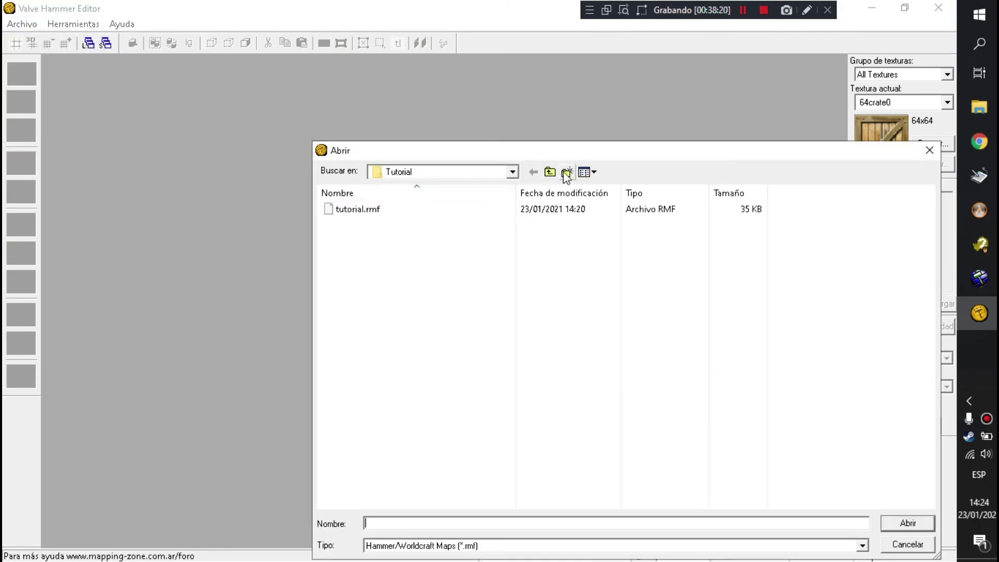
double_click(386, 263)
click(402, 209)
double_click(403, 210)
click(539, 334)
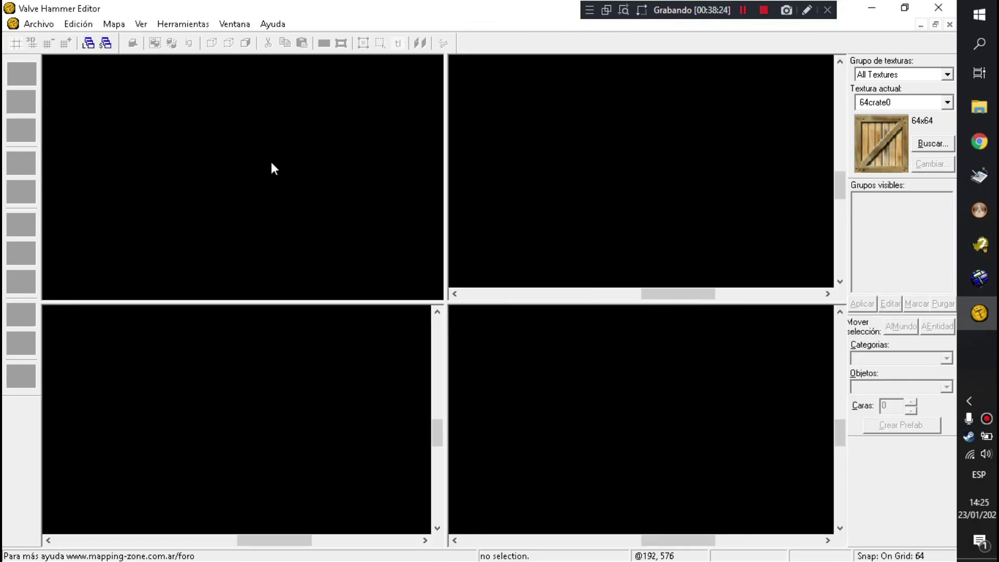
- Fly the 3D camera through the building's interior in Desastre_E2_1f to examine its walls, stairs and benches
key(w)
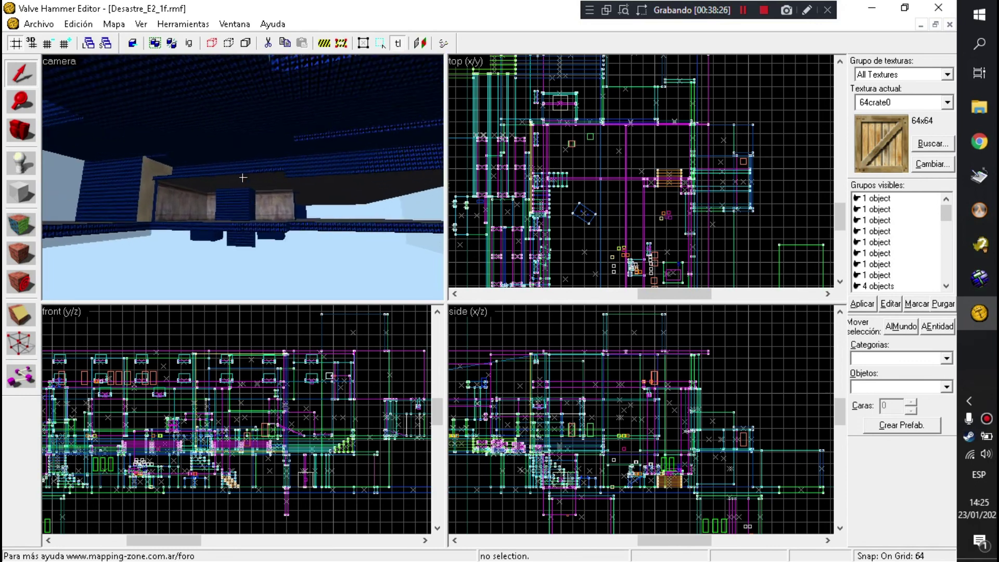
key(s)
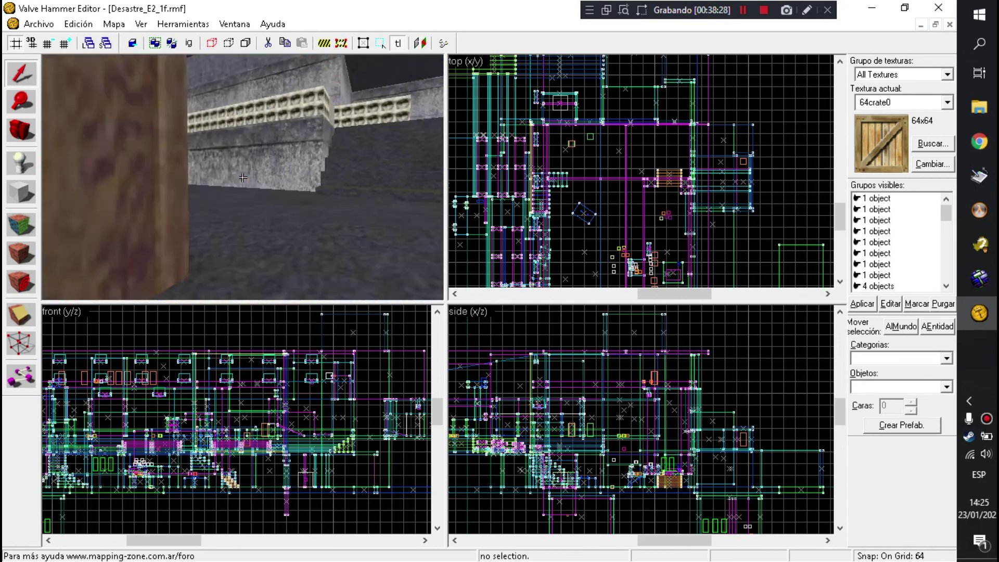
key(w)
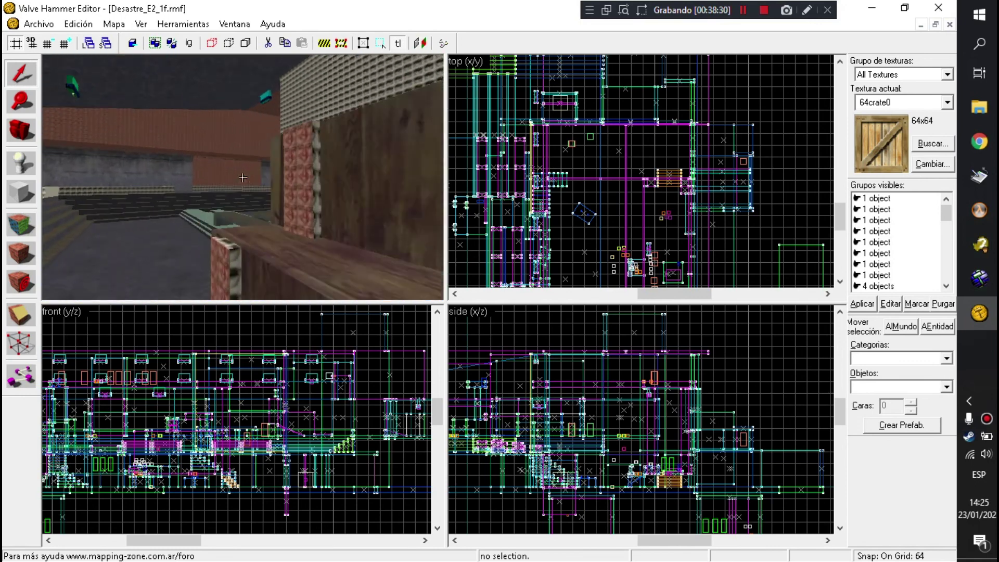
key(w)
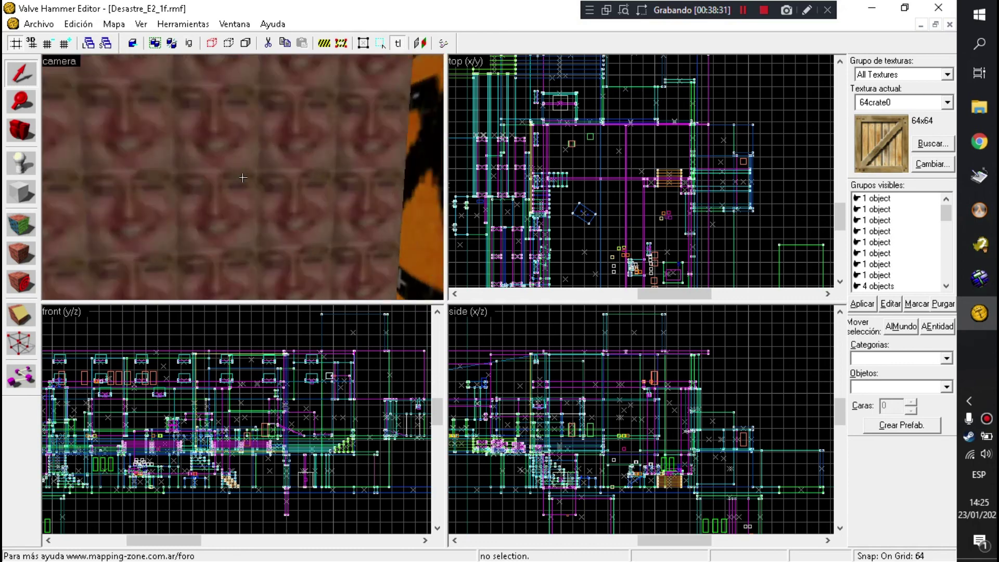
key(w)
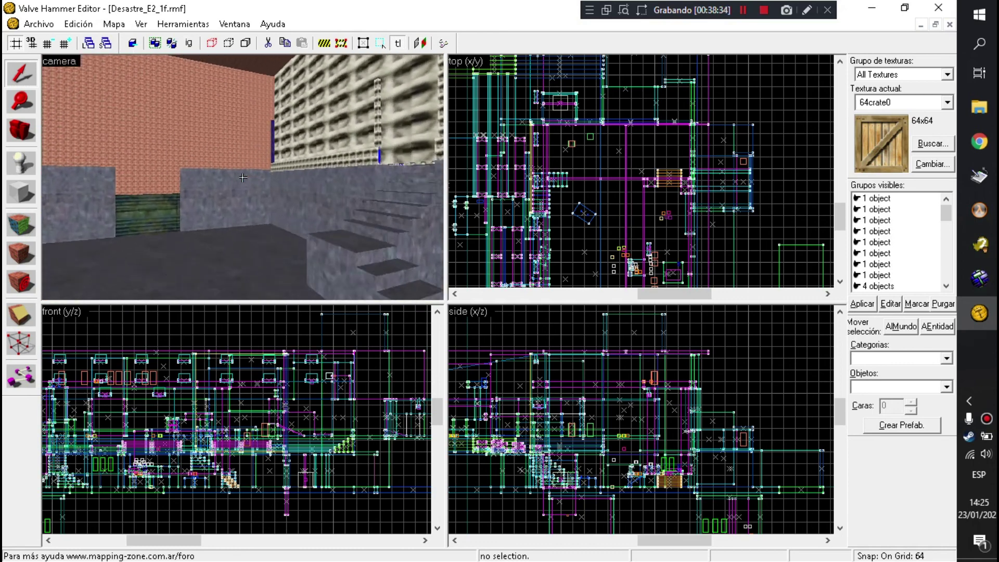
key(w)
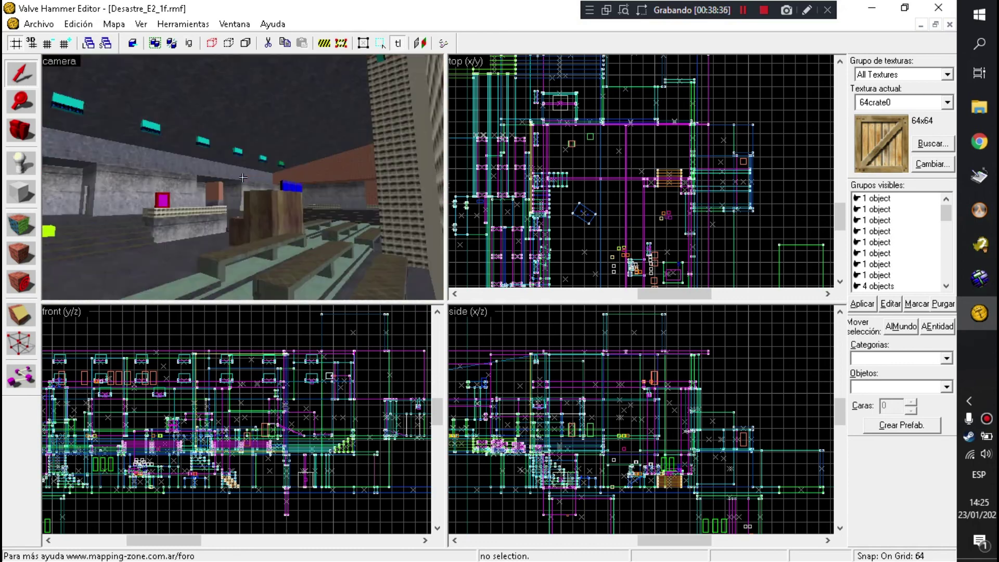
key(w)
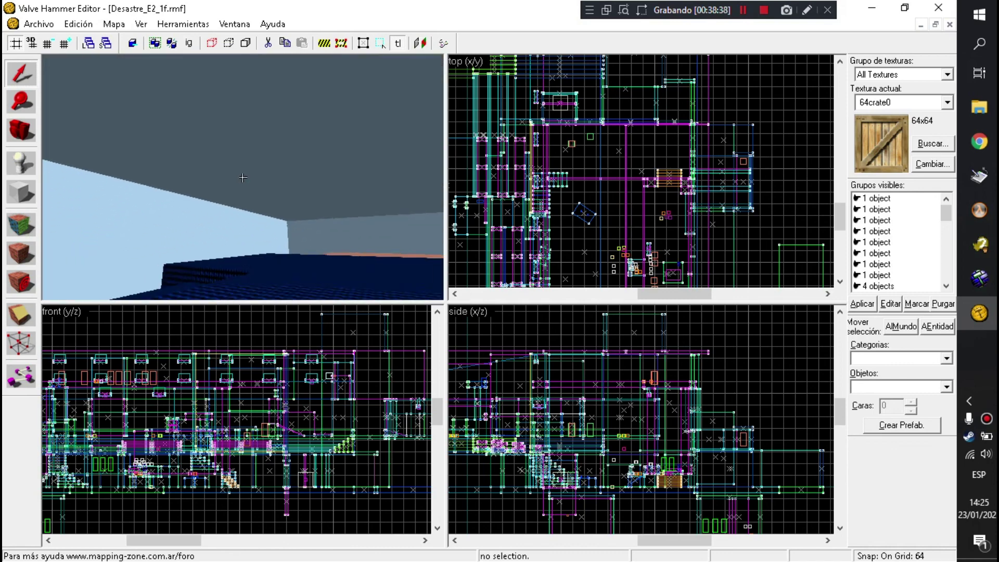
- Fly the 3D camera above the building in Desastre_E2_1f to examine its roof and the surrounding sky brushes
key(w)
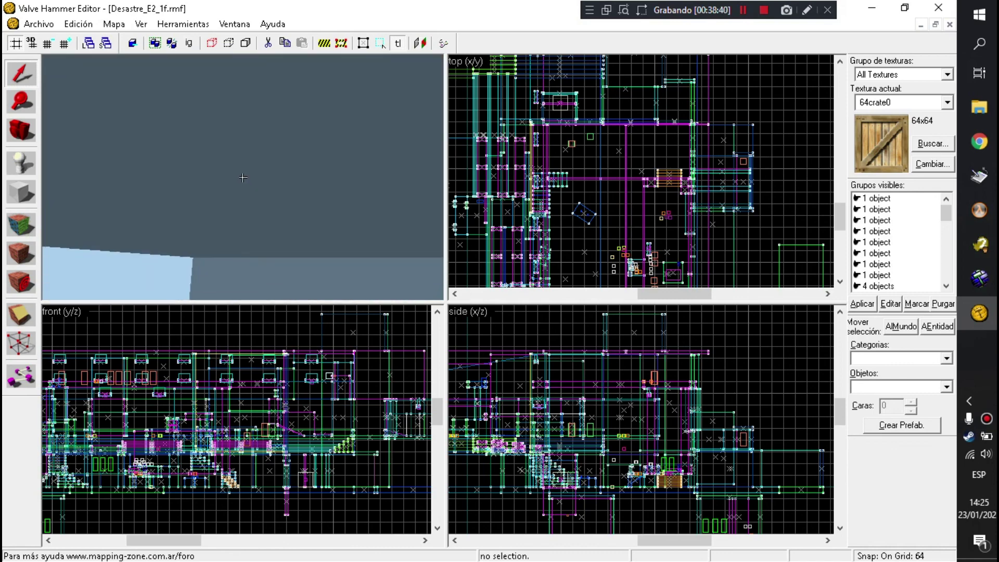
key(w)
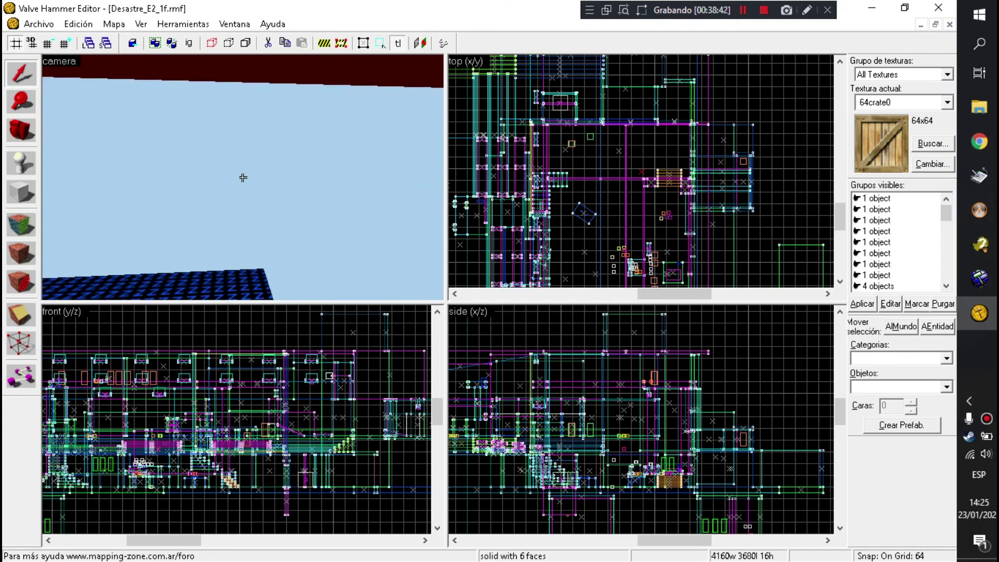
key(w)
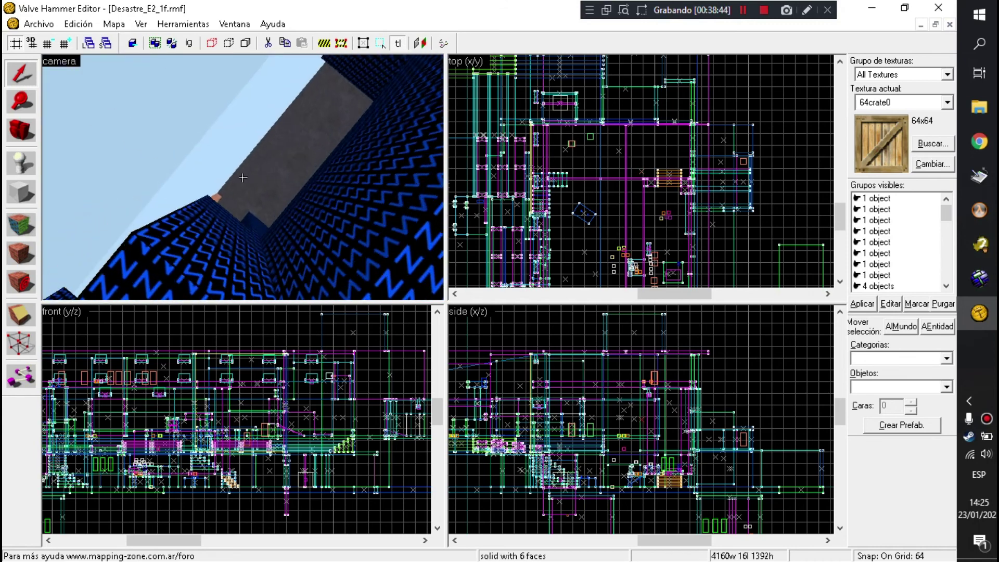
key(w)
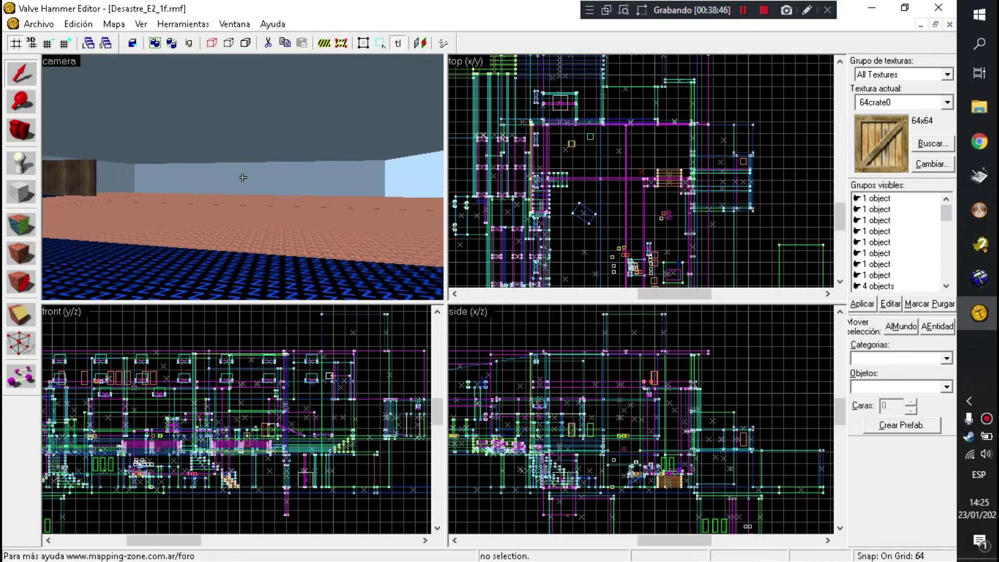
key(w)
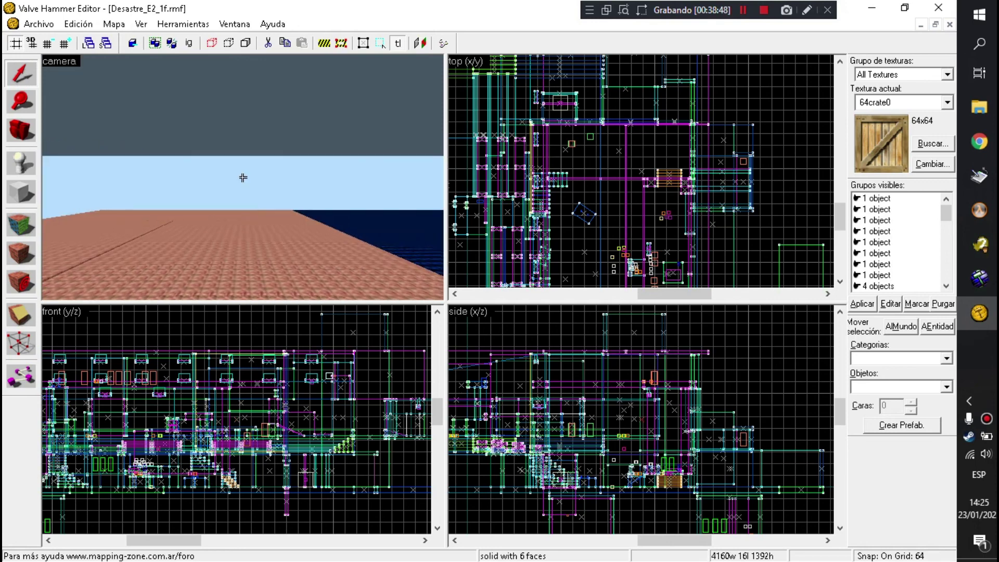
key(w)
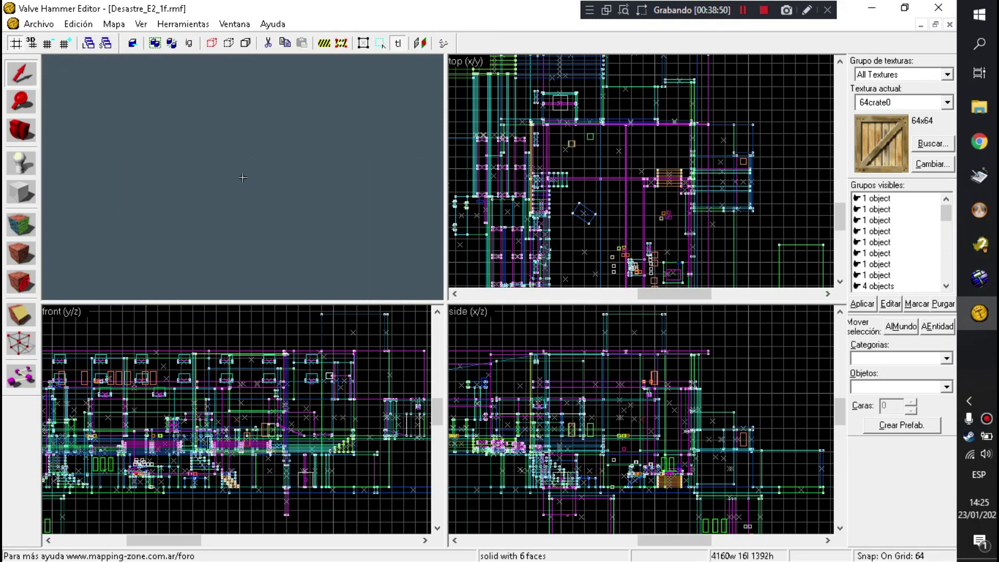
key(w)
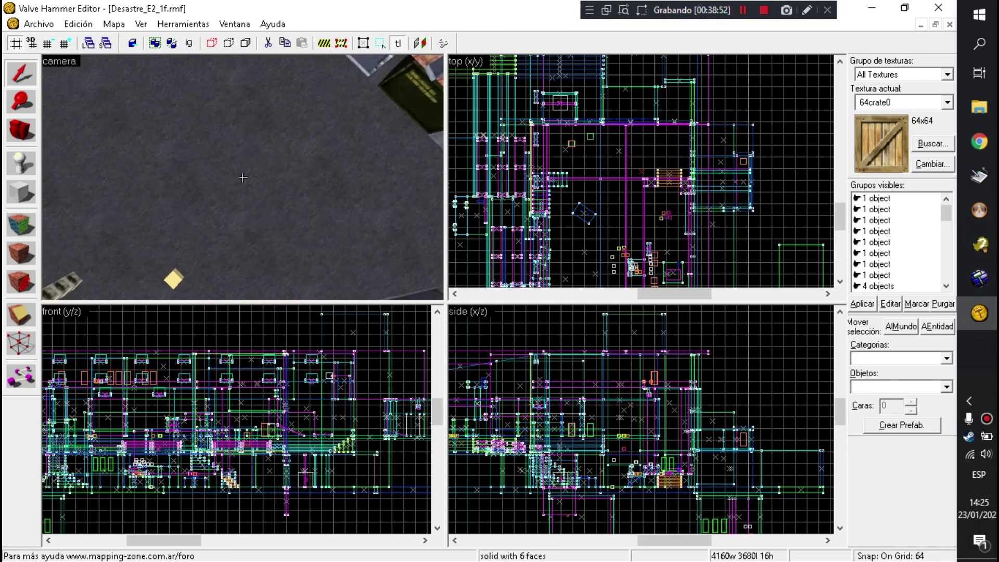
key(w)
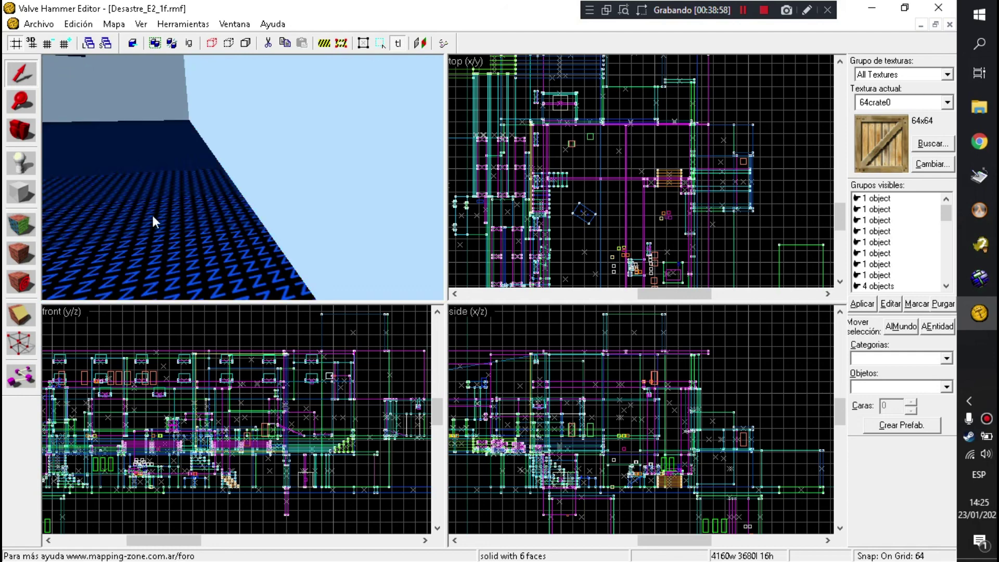
- Examine the Desastre_E2_1f building and its enclosing sky box from outside in the 3D camera view
key(z)
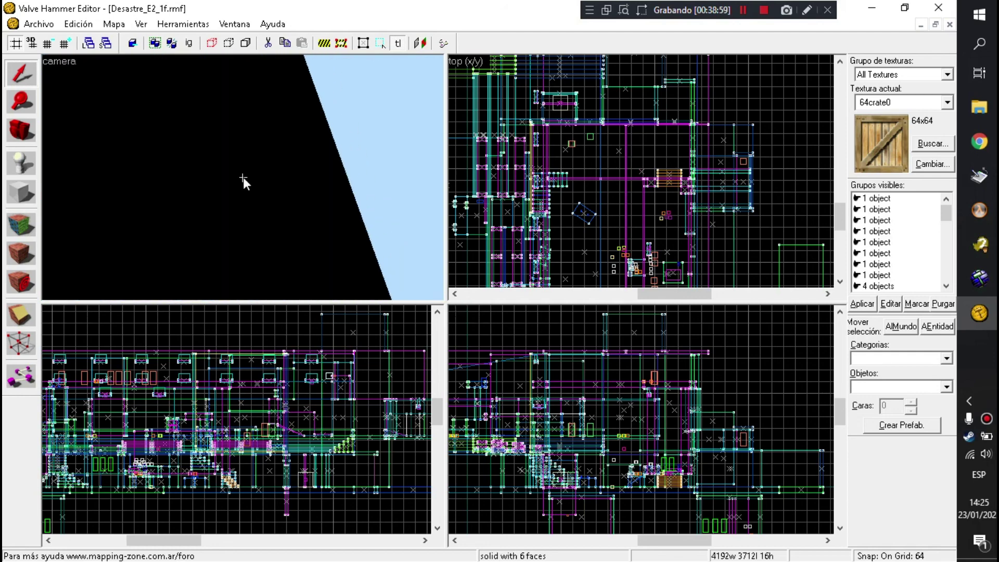
key(w)
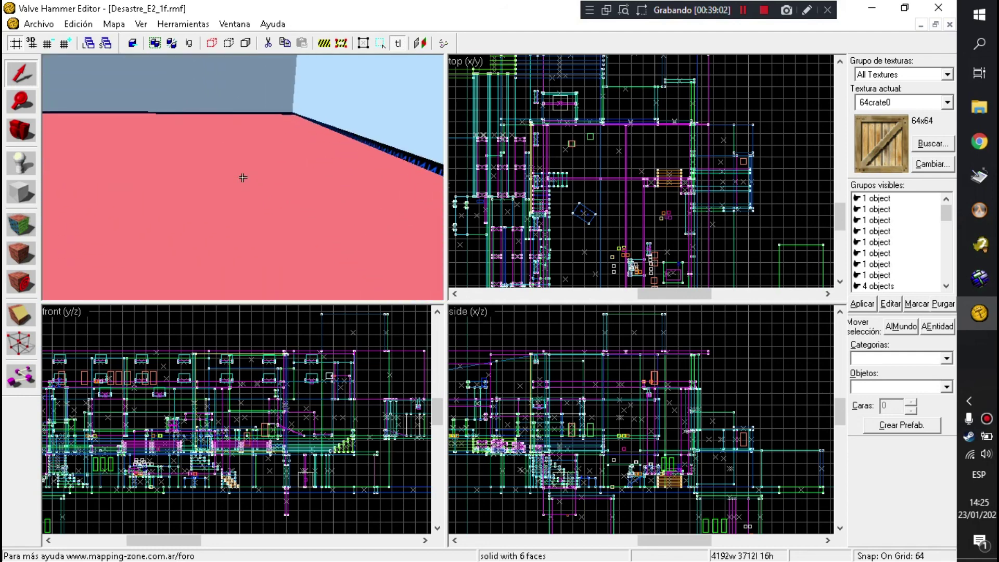
key(w)
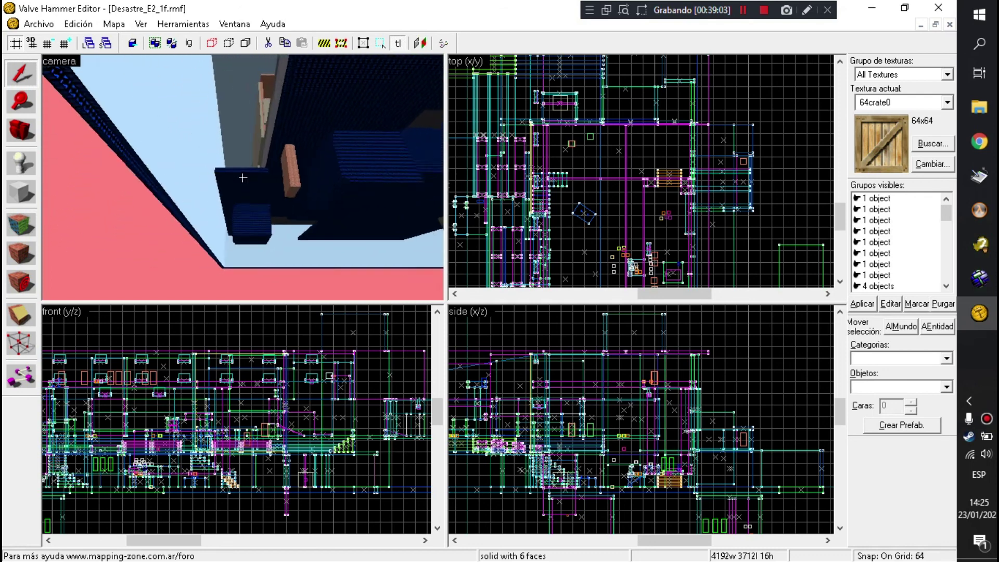
key(w)
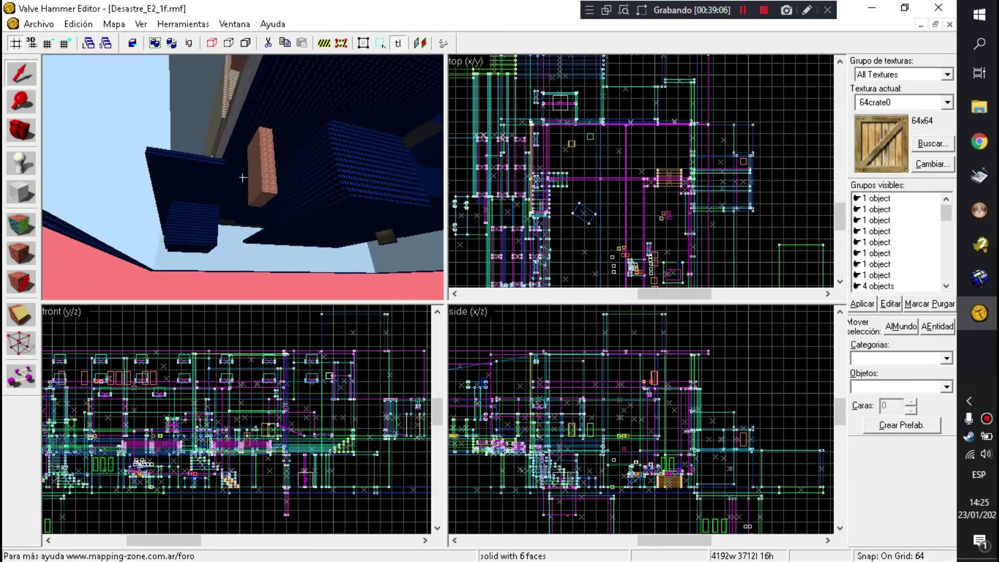
key(w)
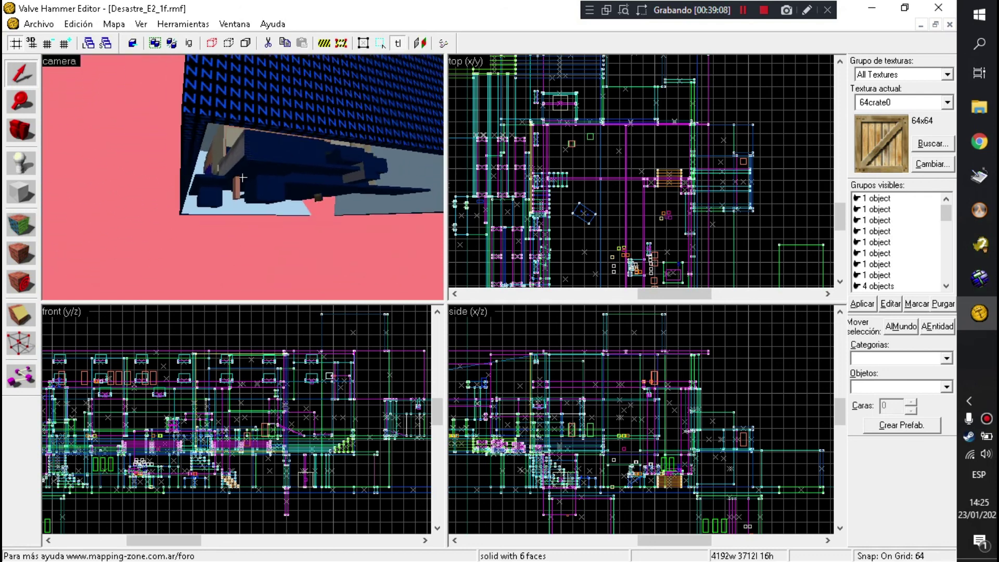
key(w)
key(z)
key(s)
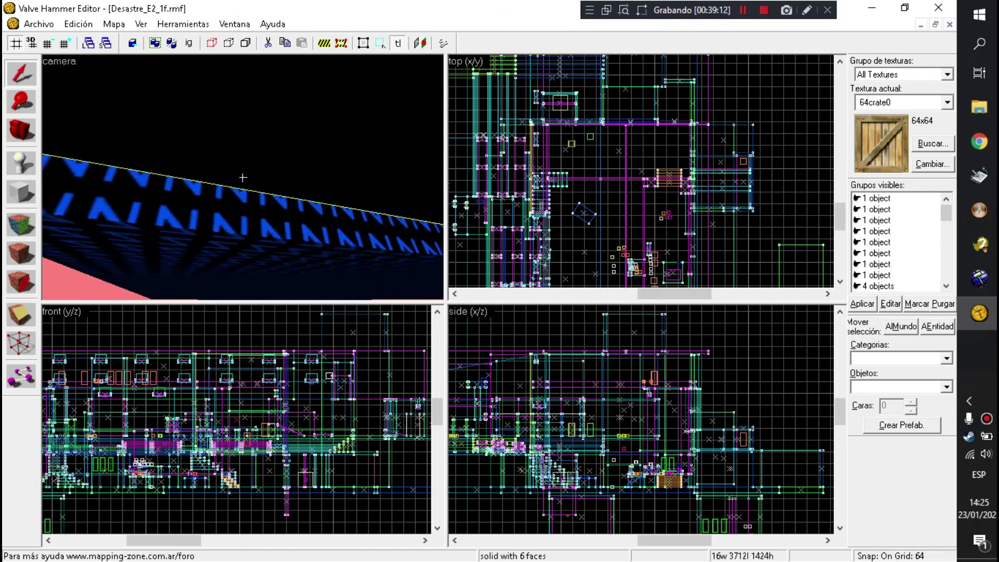
key(w)
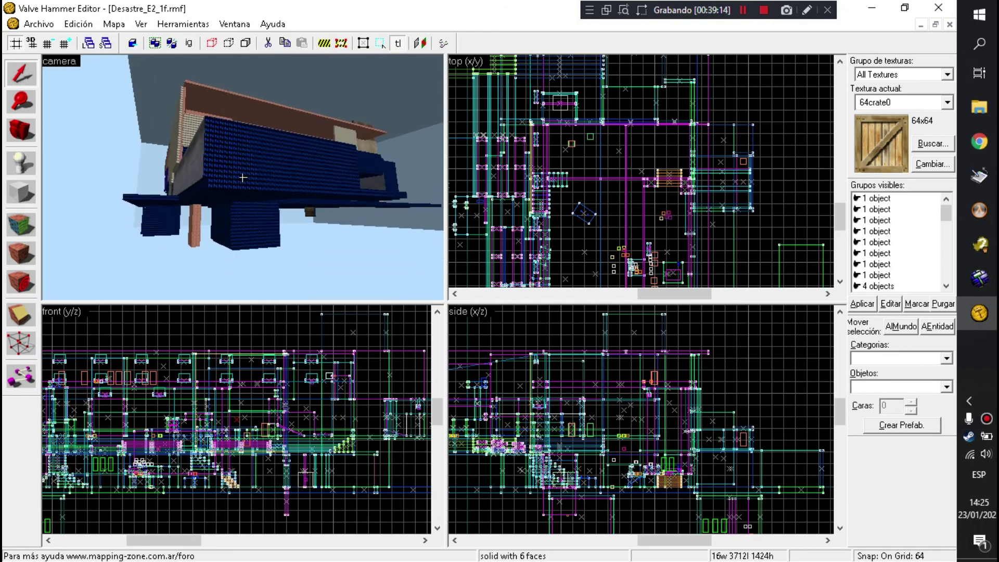
key(w)
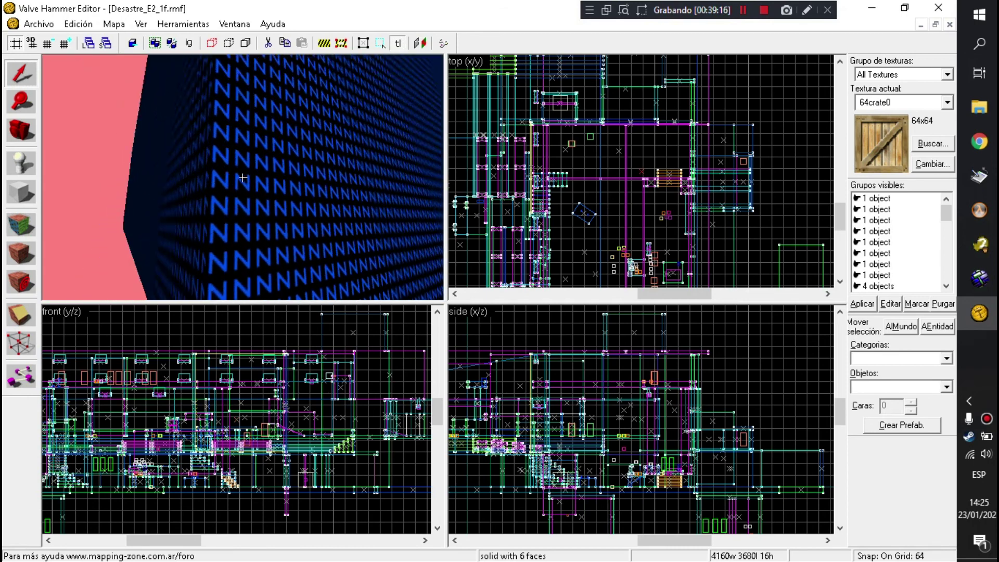
- Close the Desastre_E2_1f map without saving changes and exit the editor
click(949, 24)
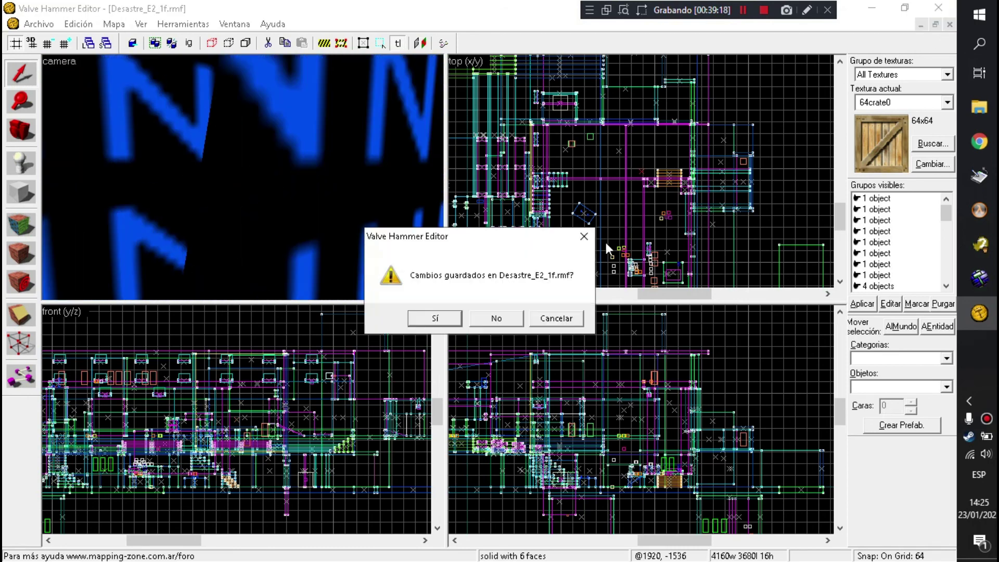
click(515, 312)
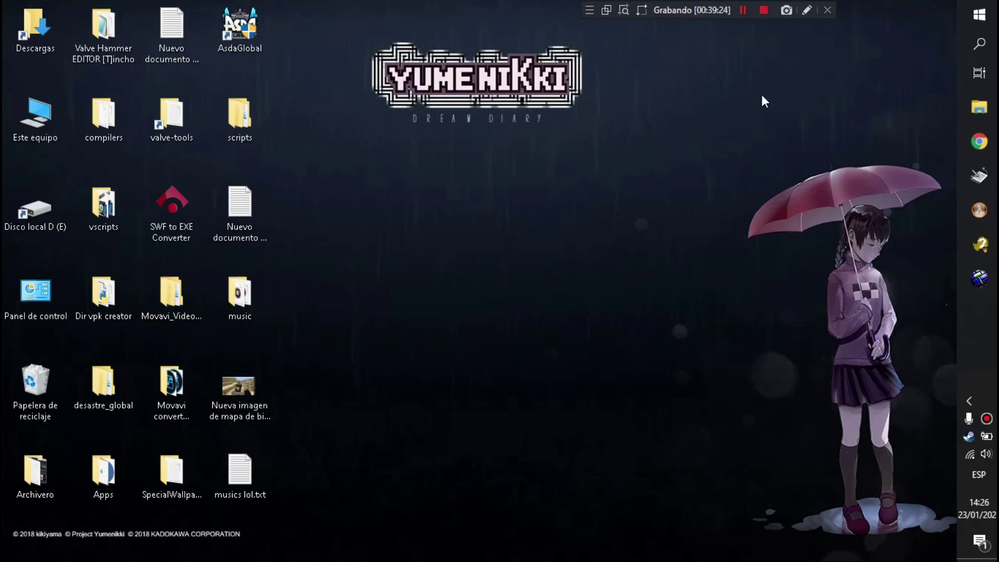
- Bring up the Tutorial folder in File Explorer and copy the compiled tutorial.bsp file
mouse_move(980, 107)
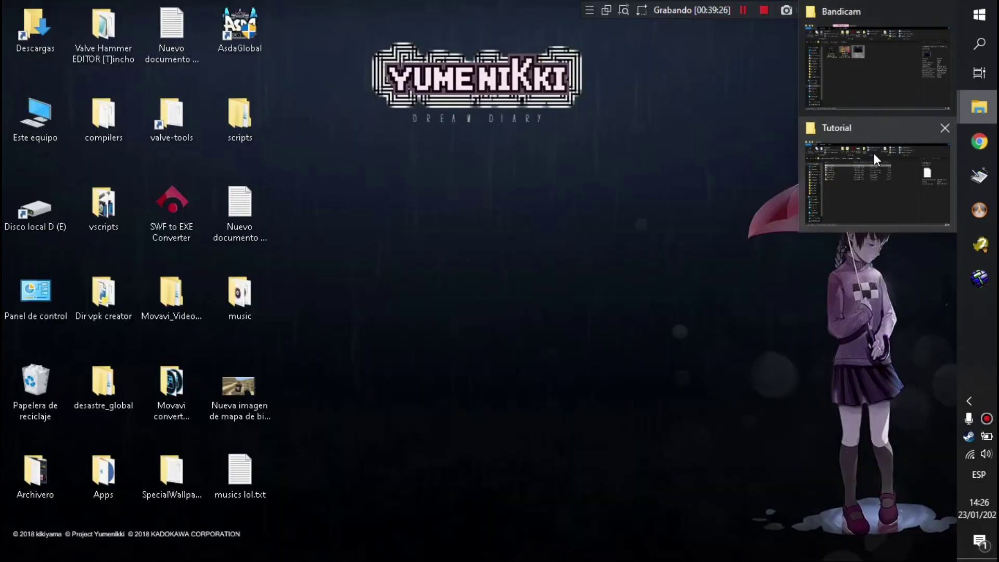
click(874, 153)
drag(197, 167, 212, 170)
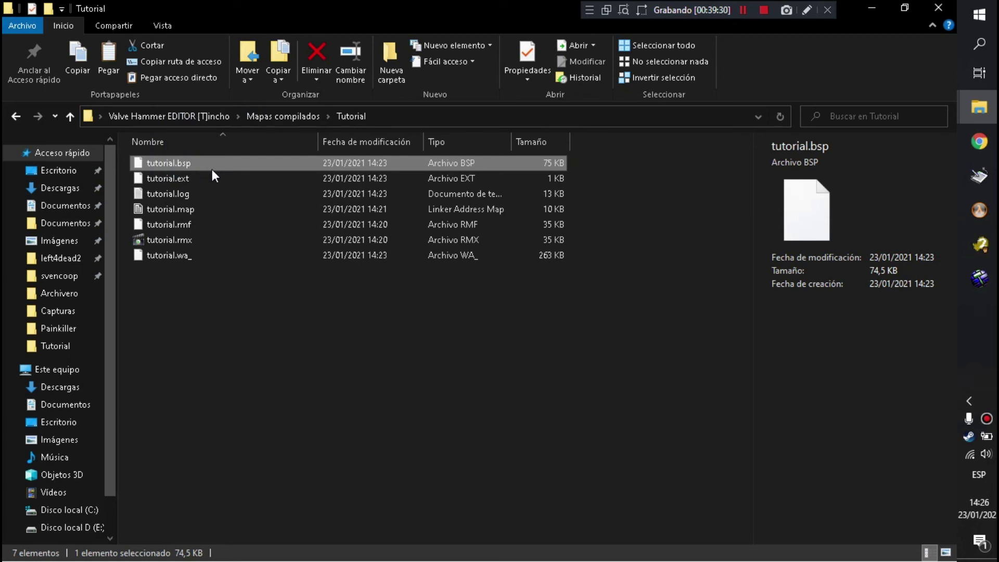
- Paste tutorial.bsp into the svencoop maps folder, replace the existing file, check it in the list and close the folder window
click(70, 279)
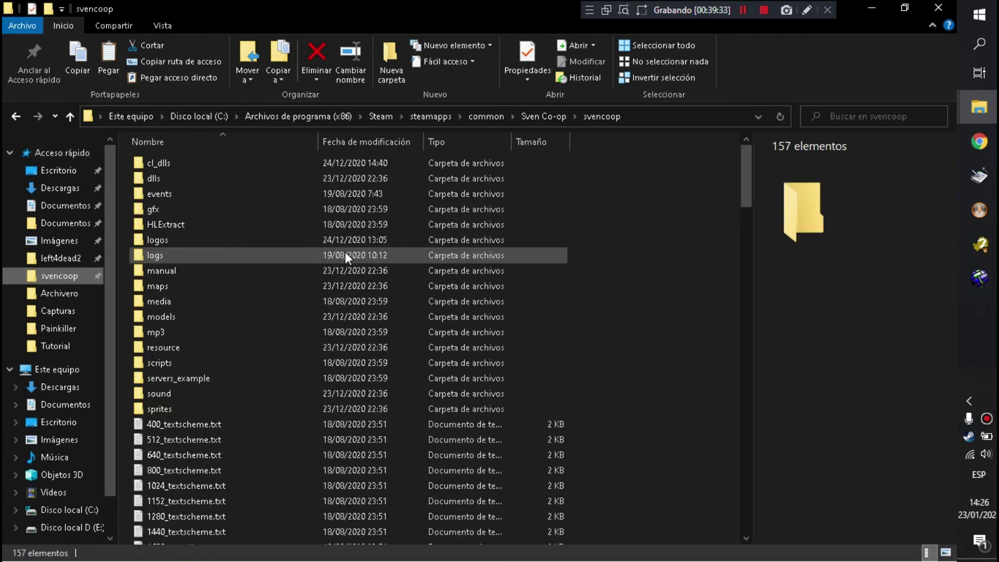
click(646, 116)
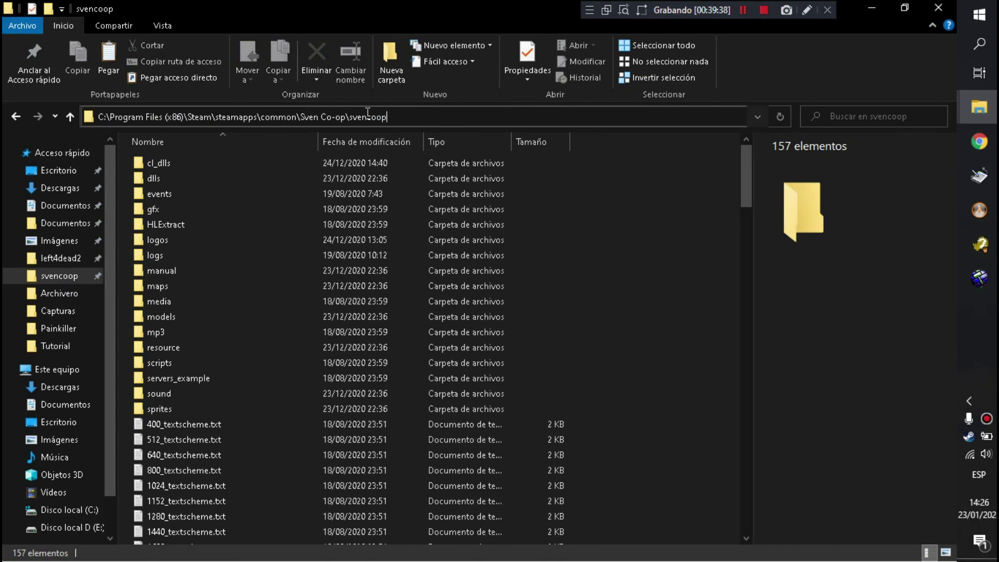
double_click(174, 286)
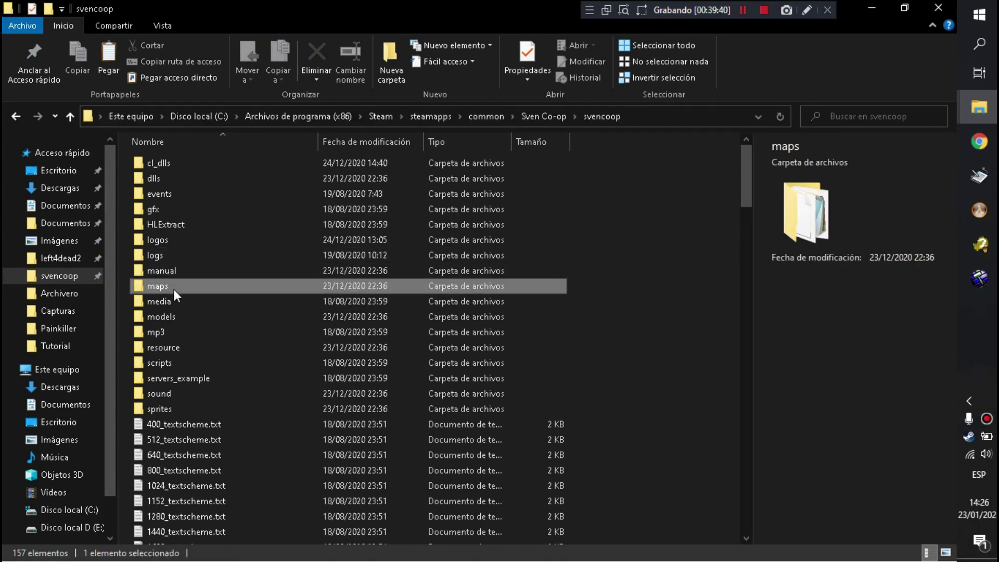
key(ctrl+v)
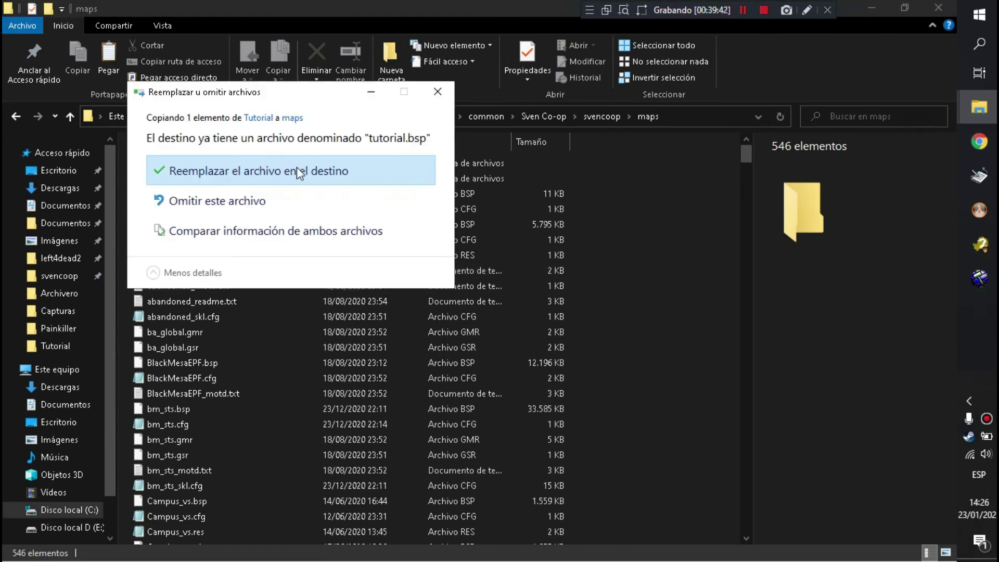
click(329, 170)
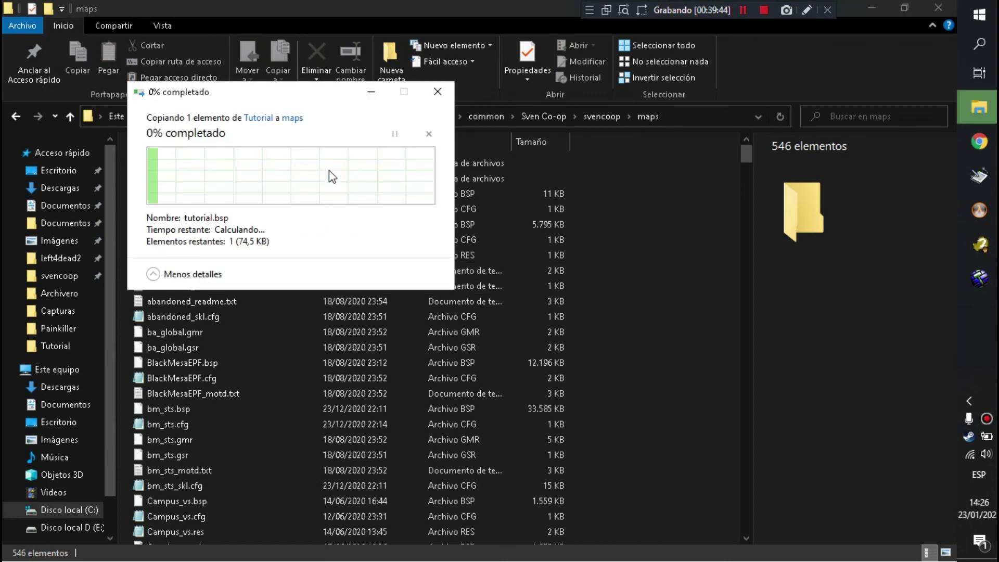
scroll(575, 293, down, 1)
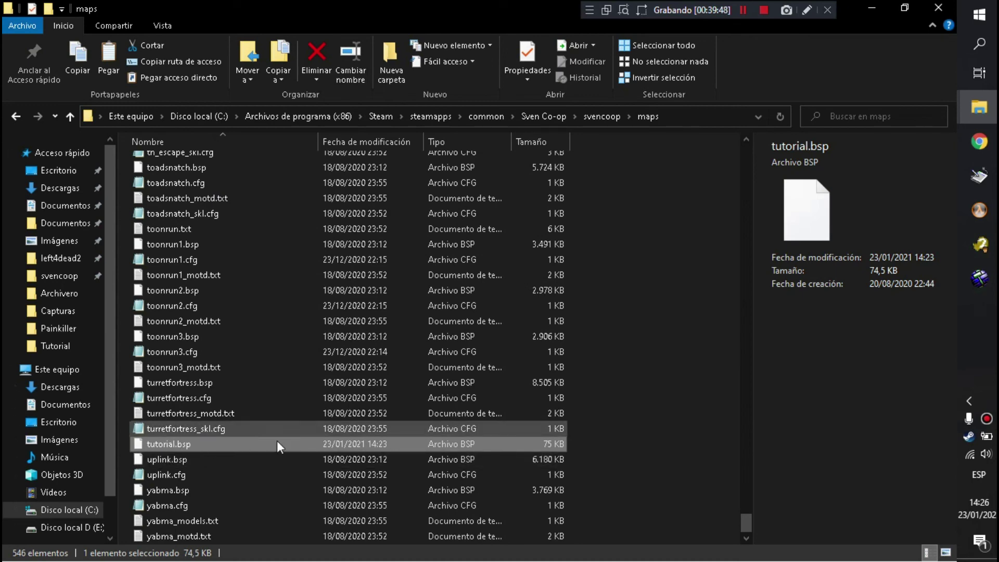
click(941, 7)
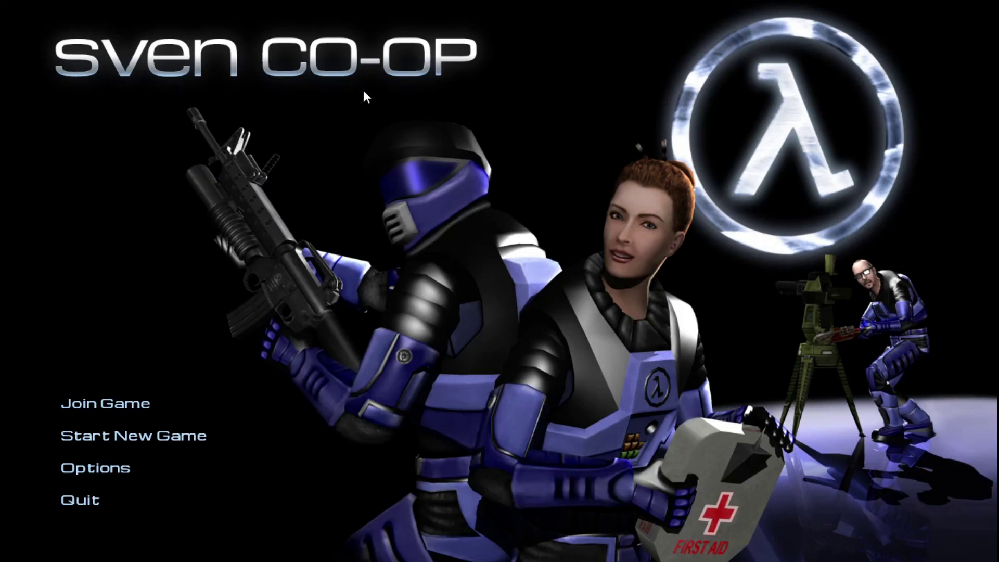
- Start a new game server on the tutorial map and dismiss the server's welcome message
click(178, 441)
click(529, 184)
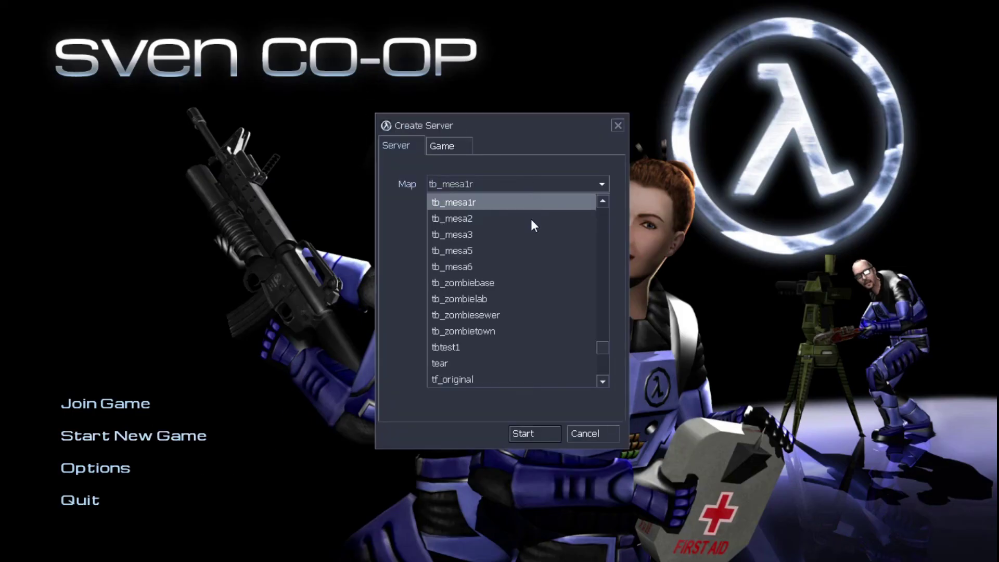
scroll(552, 292, down, 4)
scroll(539, 315, down, 15)
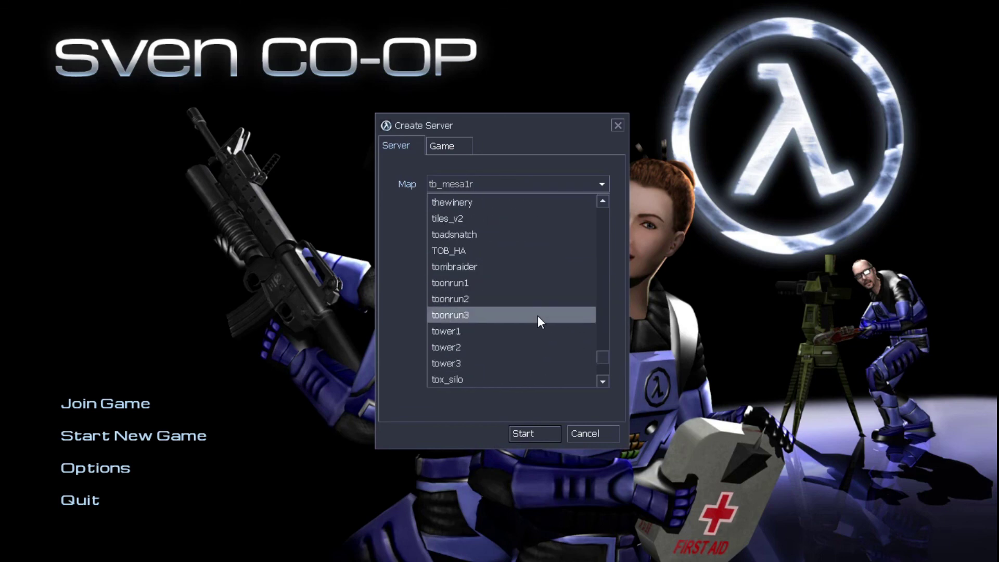
scroll(538, 315, down, 6)
scroll(538, 315, up, 4)
scroll(538, 315, up, 2)
scroll(538, 315, down, 2)
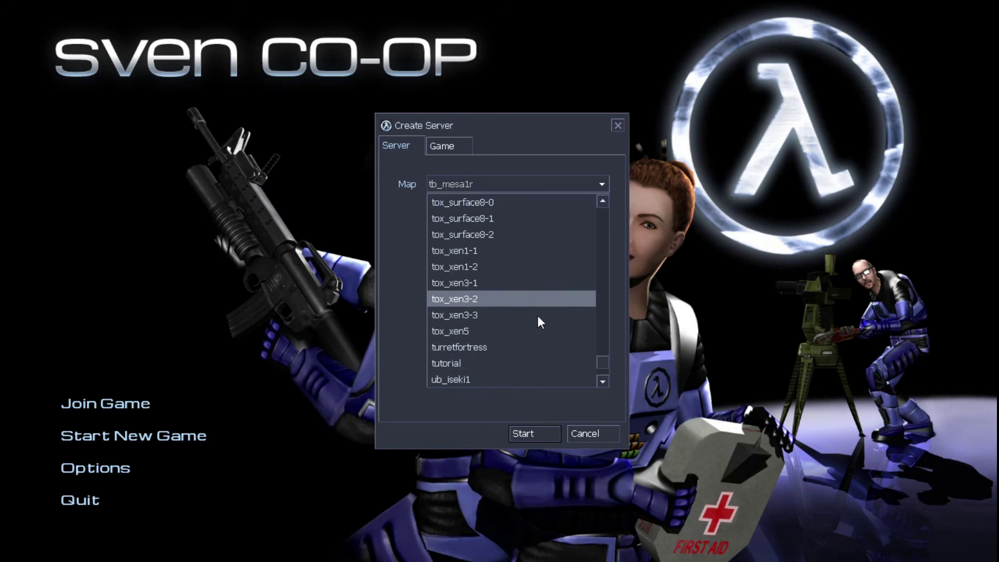
click(476, 351)
click(522, 432)
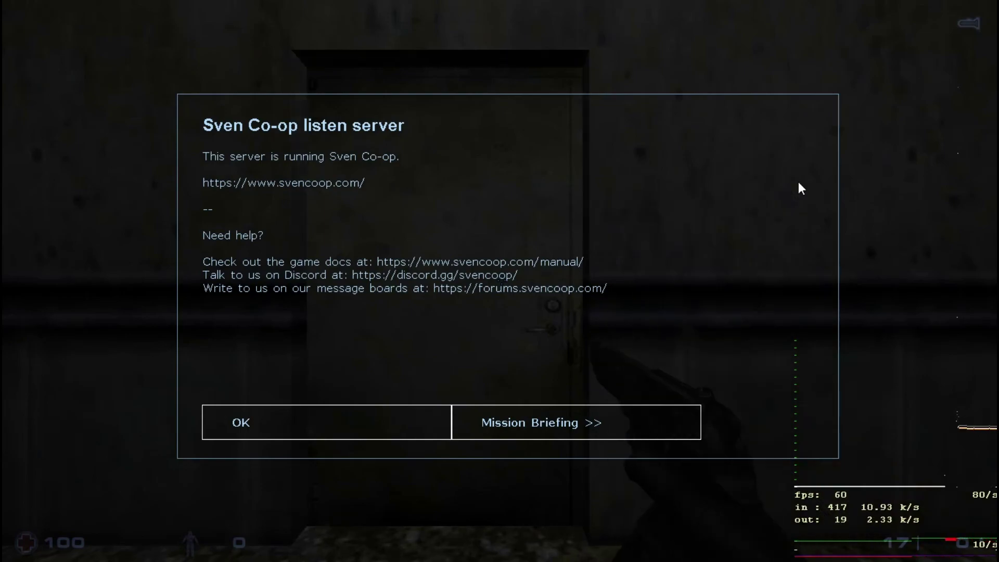
key(Return)
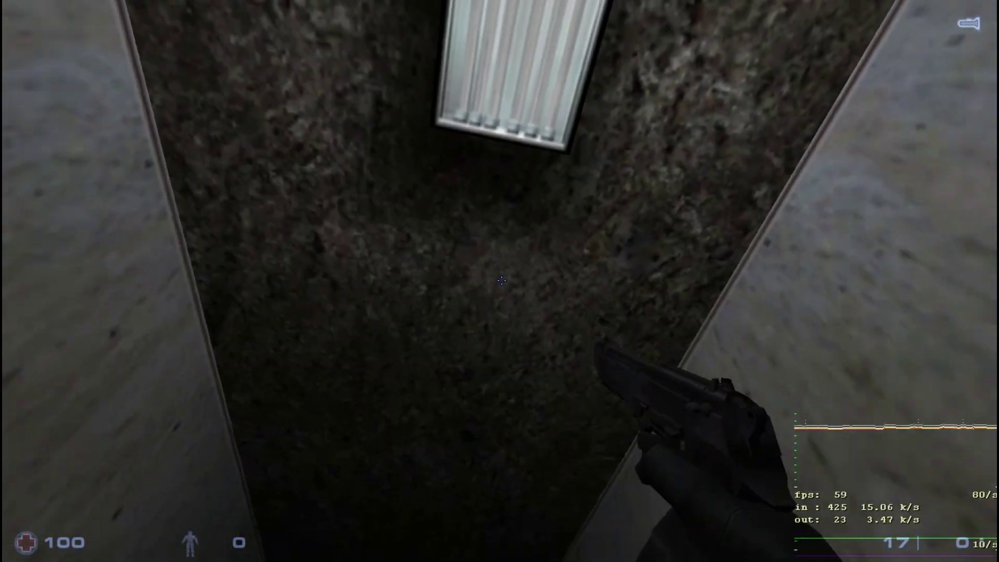
- Collect the battery, revolver and other items on the corridor floor and switch to the revolver
key(1)
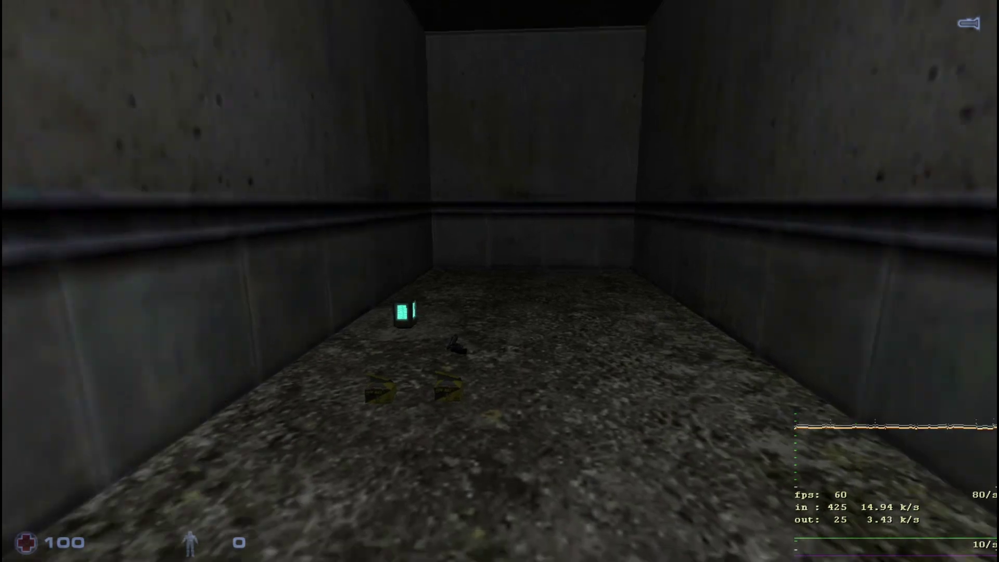
key(2)
key(w)
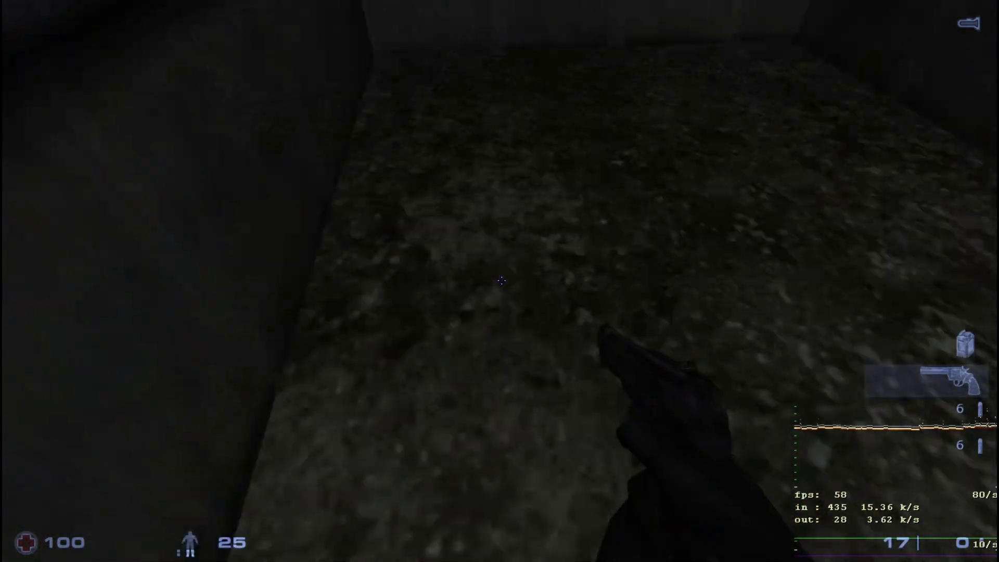
key(2)
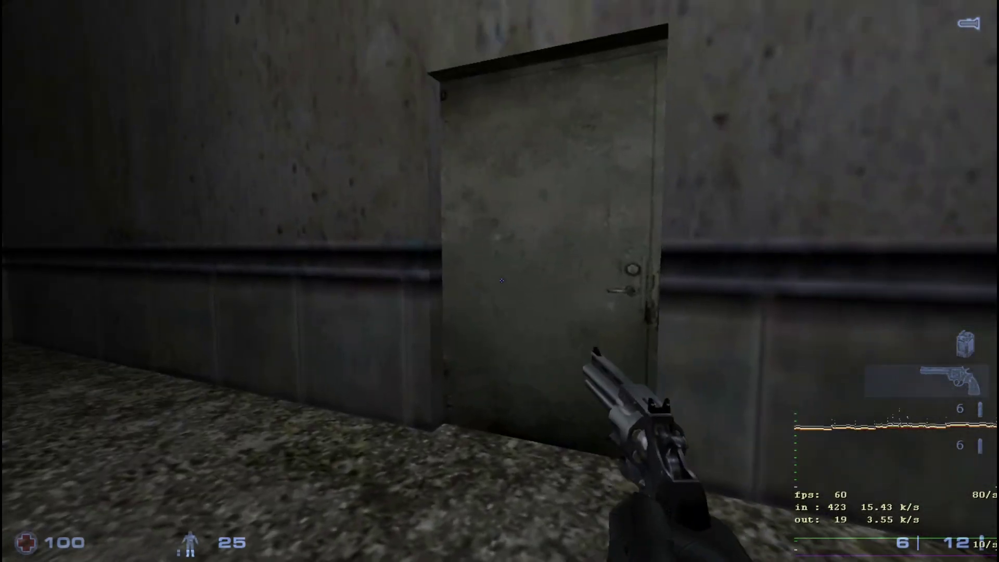